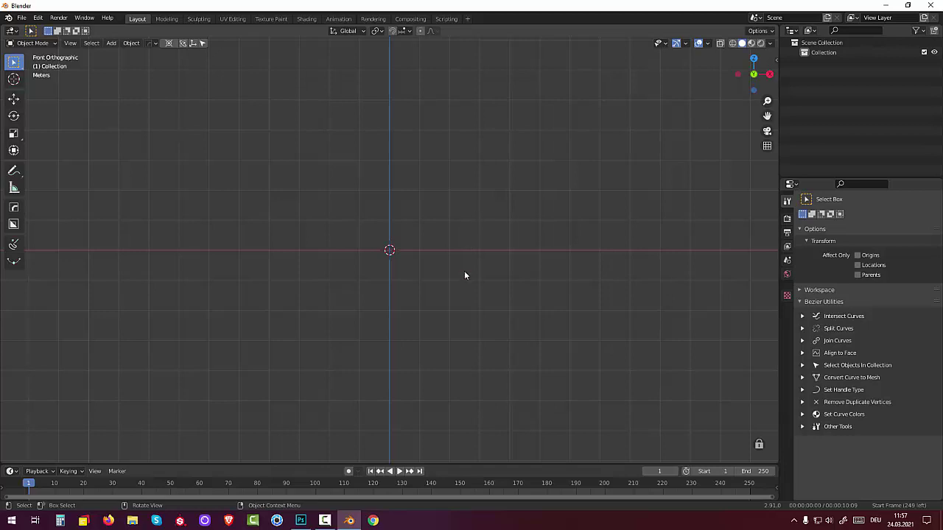
Step: Add IMG_7188.jpg from the Desktop as a reference image in the front view
key(shift+a)
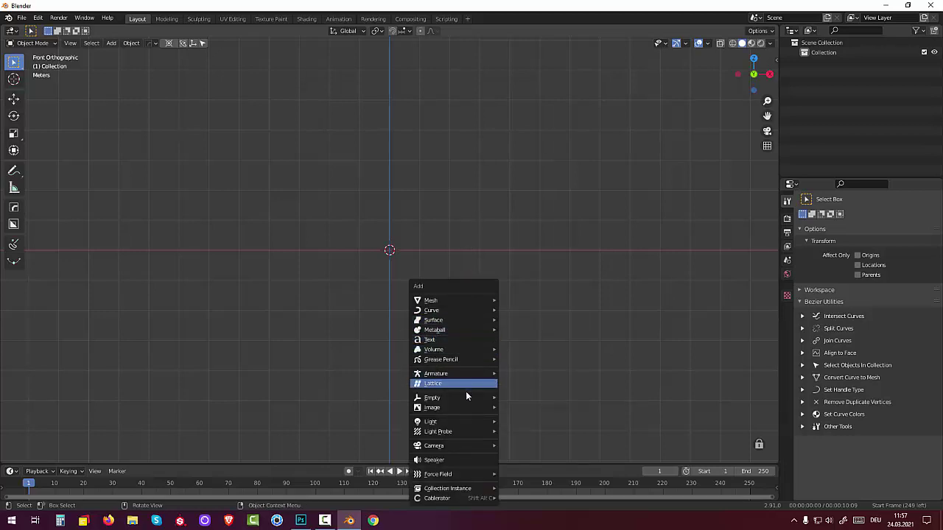
mouse_move(442, 408)
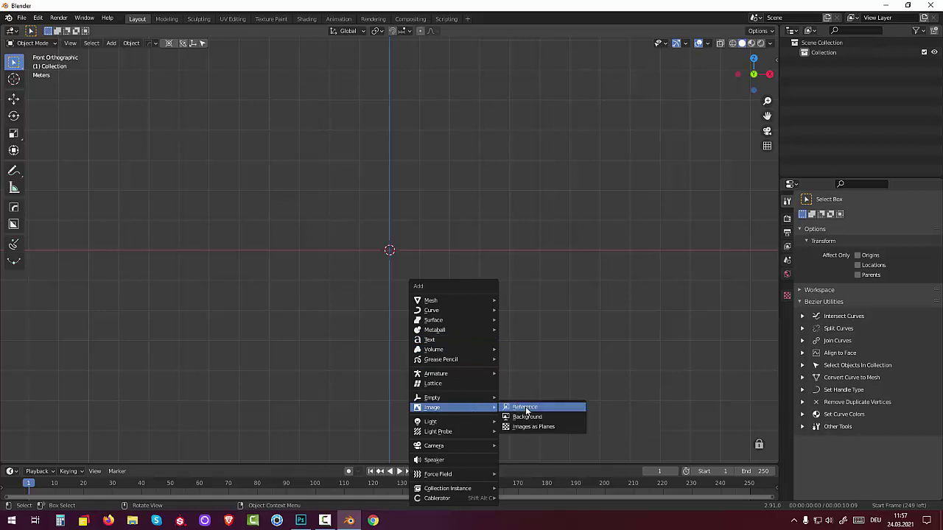
click(525, 408)
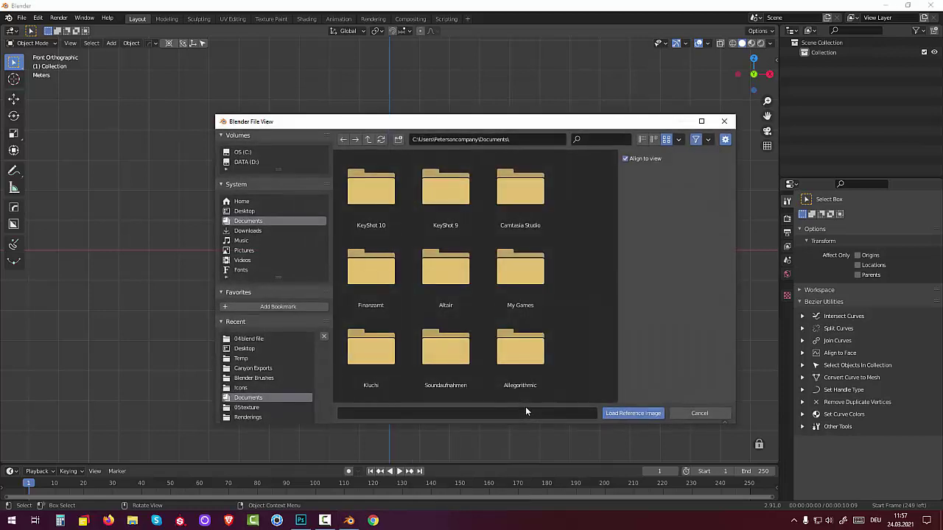
click(250, 162)
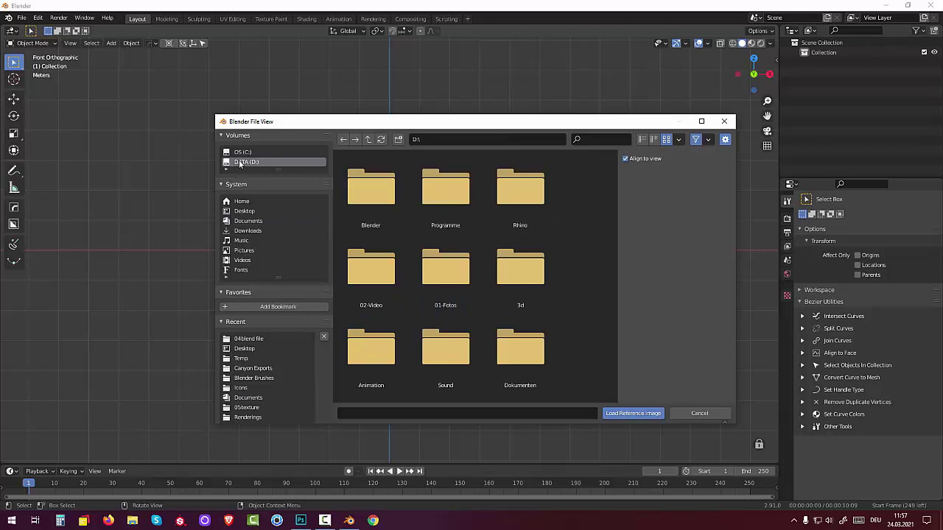
click(255, 214)
click(518, 196)
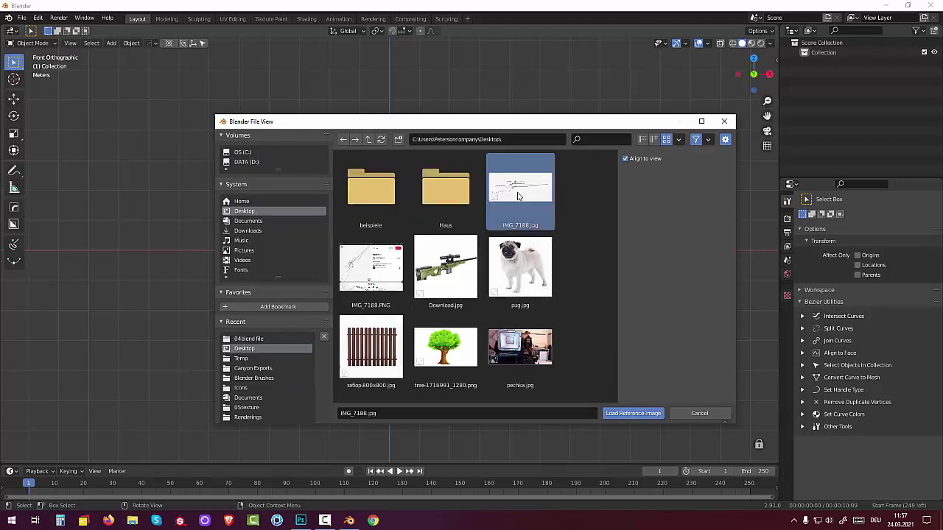
click(626, 414)
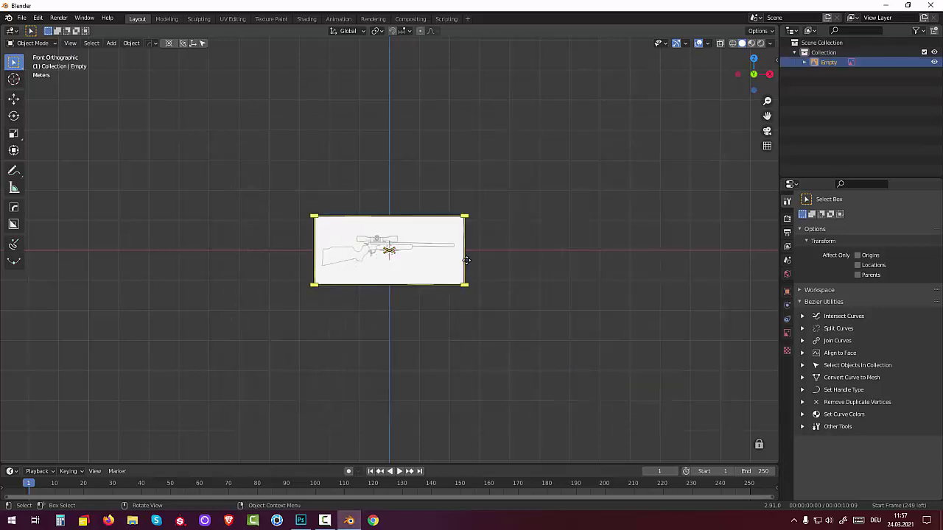
Step: Scale the rifle reference image up to about 2.94 so it fills the view
key(s)
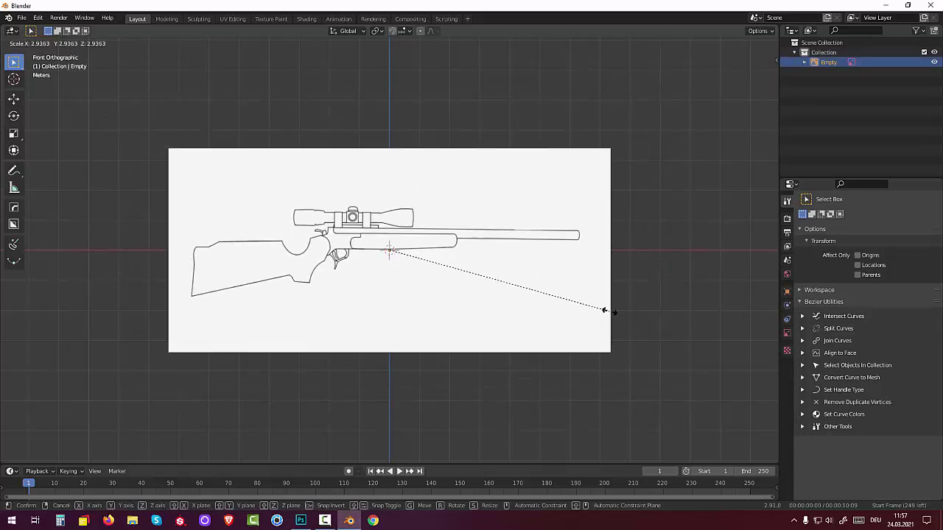
click(606, 310)
click(430, 414)
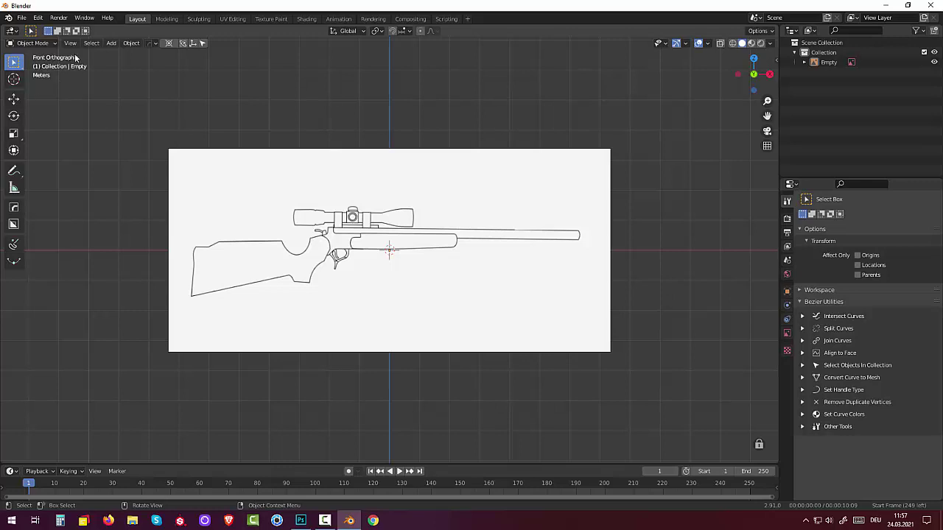
click(174, 227)
click(87, 232)
Step: With Flexi Draw Bezier, trace the stock's left end, top edge and rounded grip
click(14, 244)
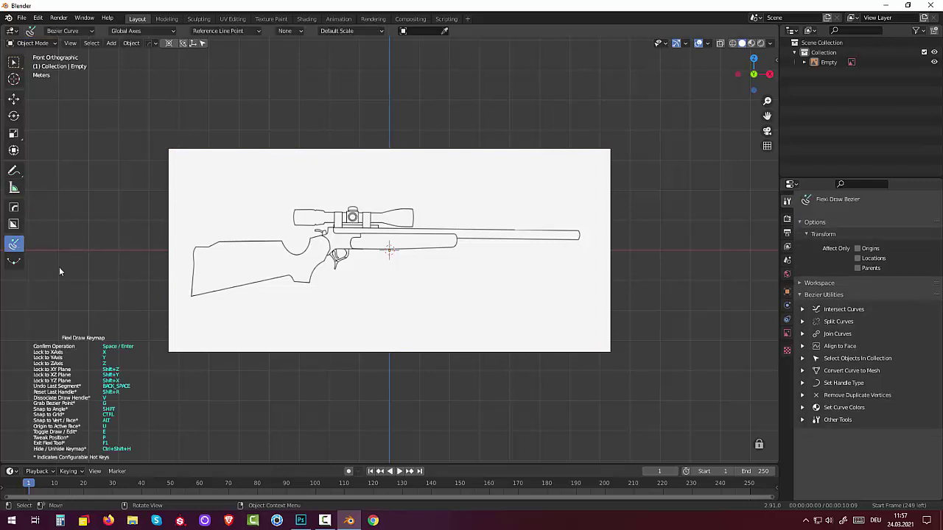
click(191, 296)
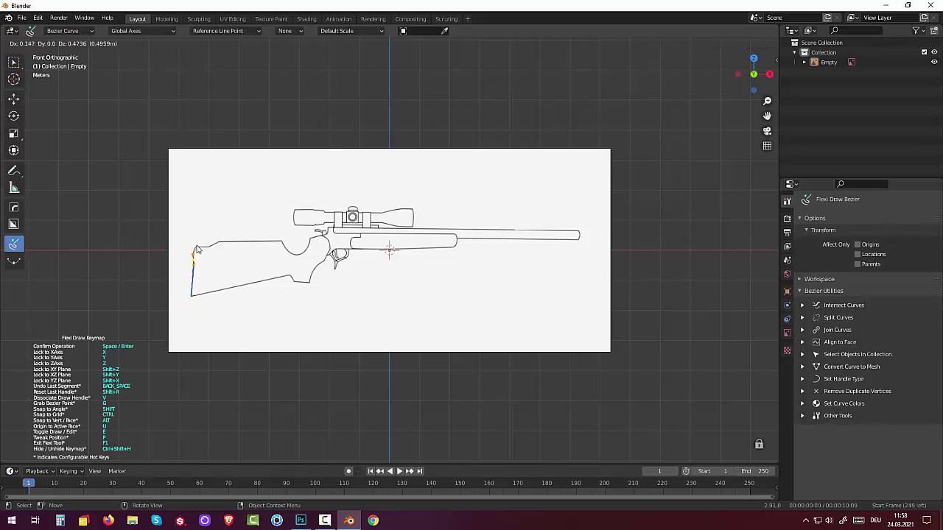
click(193, 250)
click(220, 246)
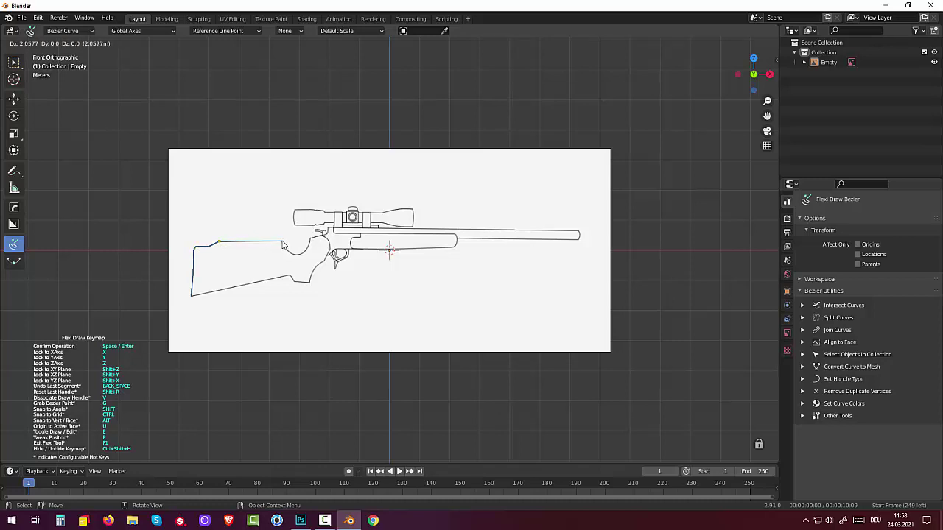
click(282, 243)
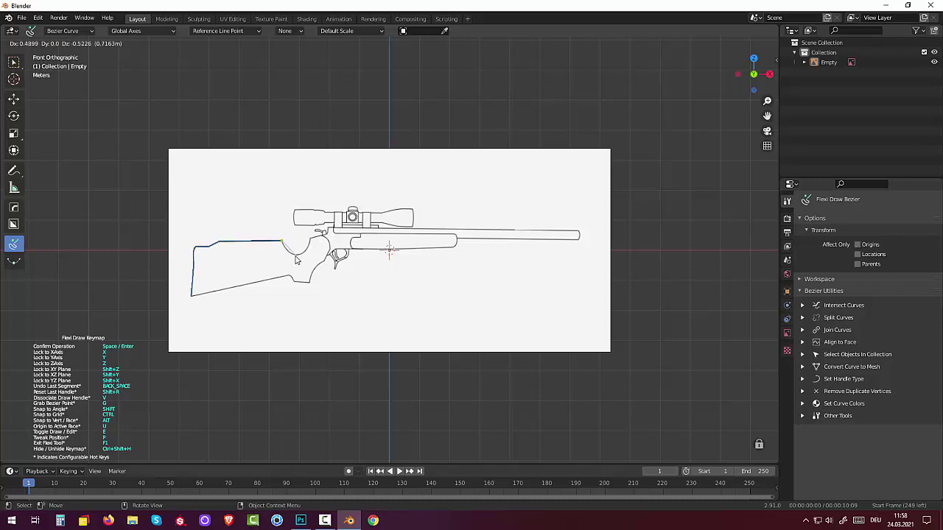
click(296, 256)
click(306, 249)
drag(313, 239, 322, 235)
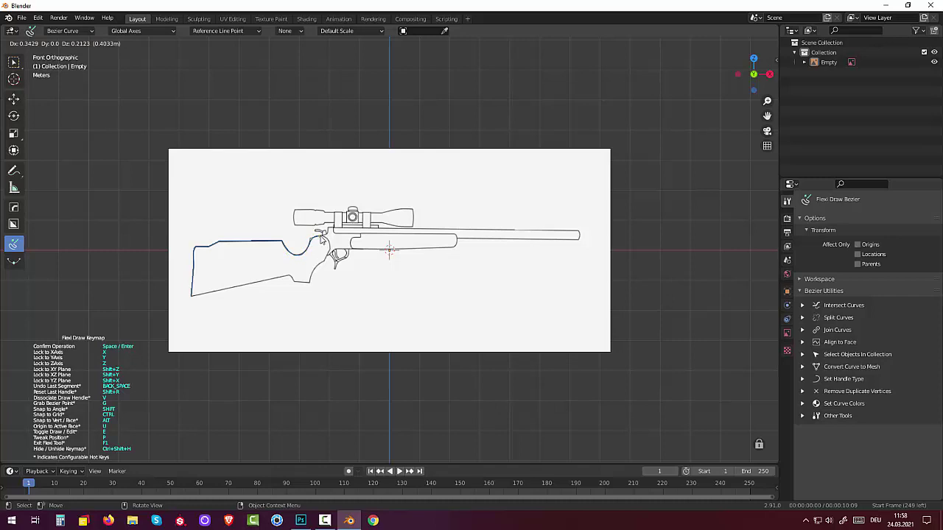
click(327, 235)
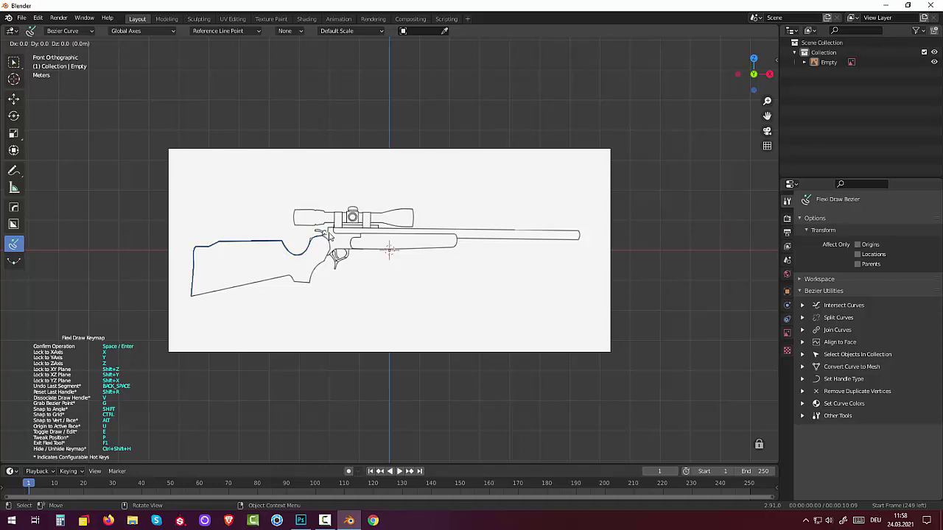
Step: Continue the outline around the receiver, trigger area and grip, closing it at the start point
click(456, 238)
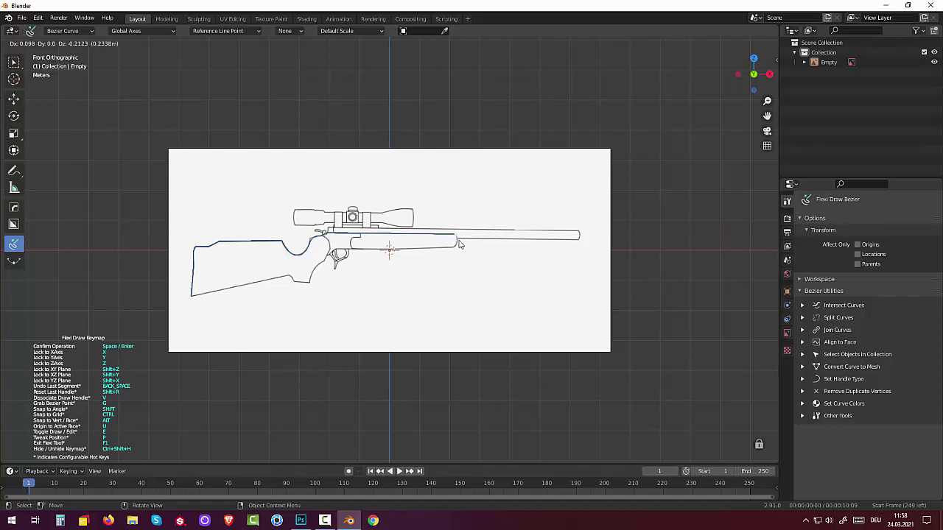
drag(457, 245, 456, 251)
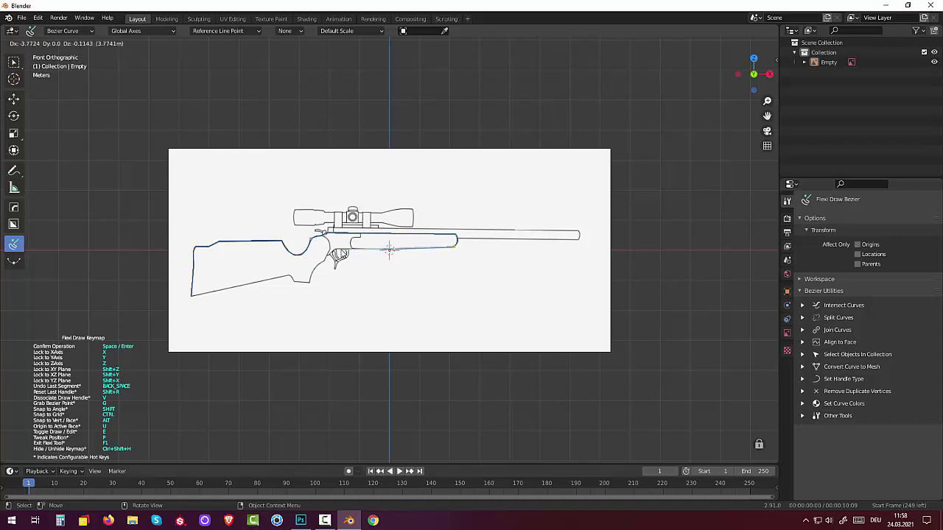
click(338, 254)
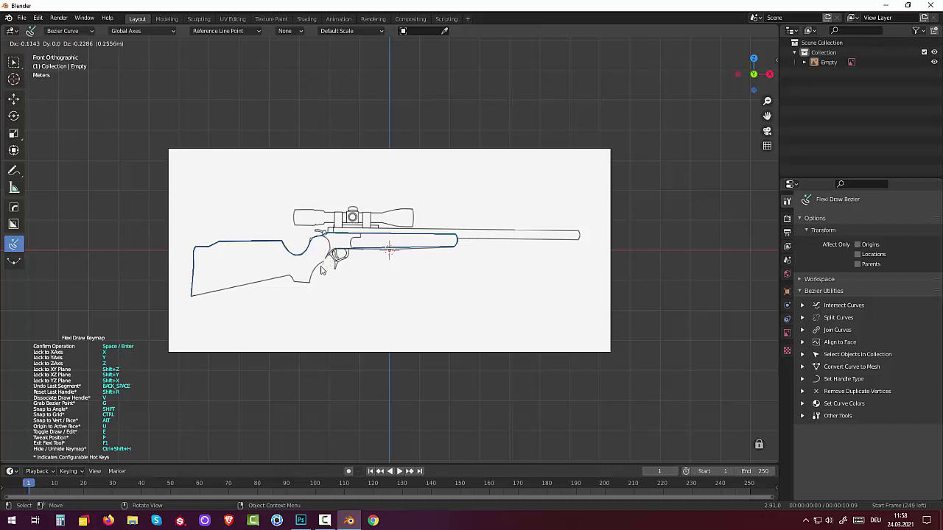
drag(316, 273, 310, 284)
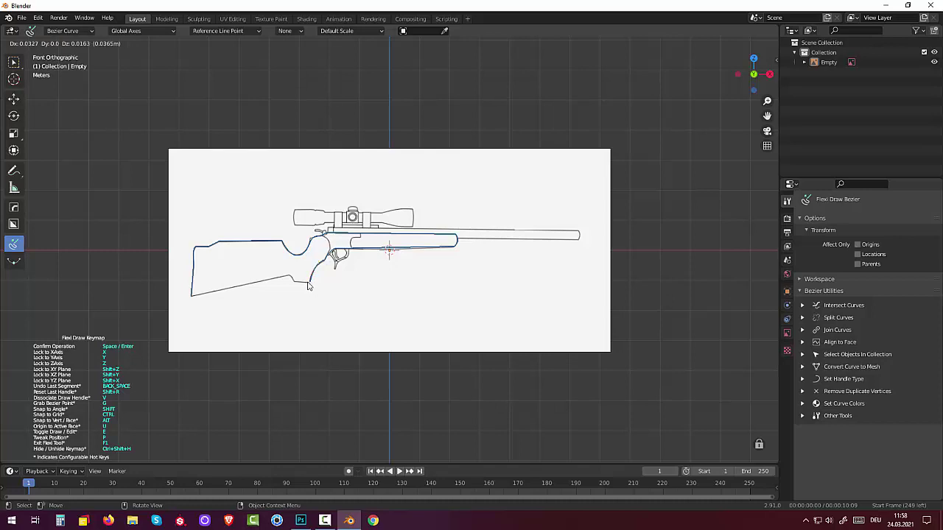
click(295, 284)
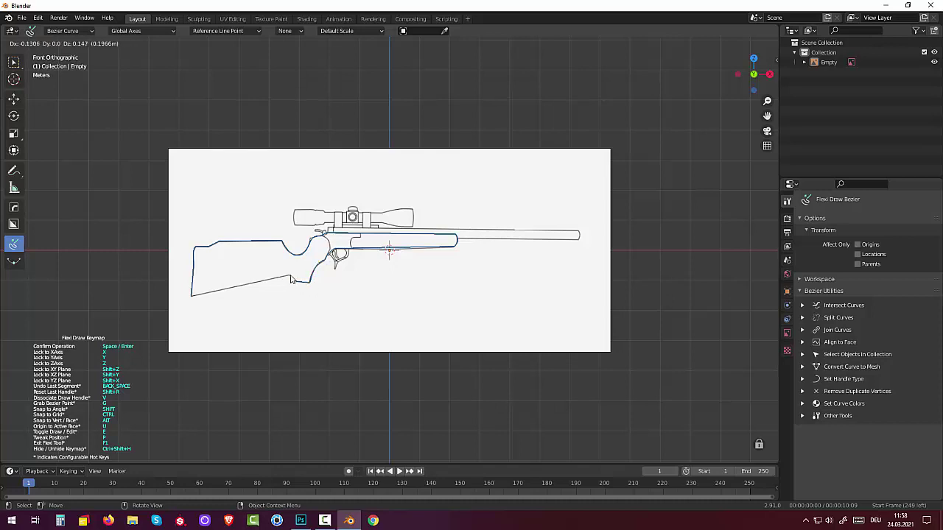
click(291, 279)
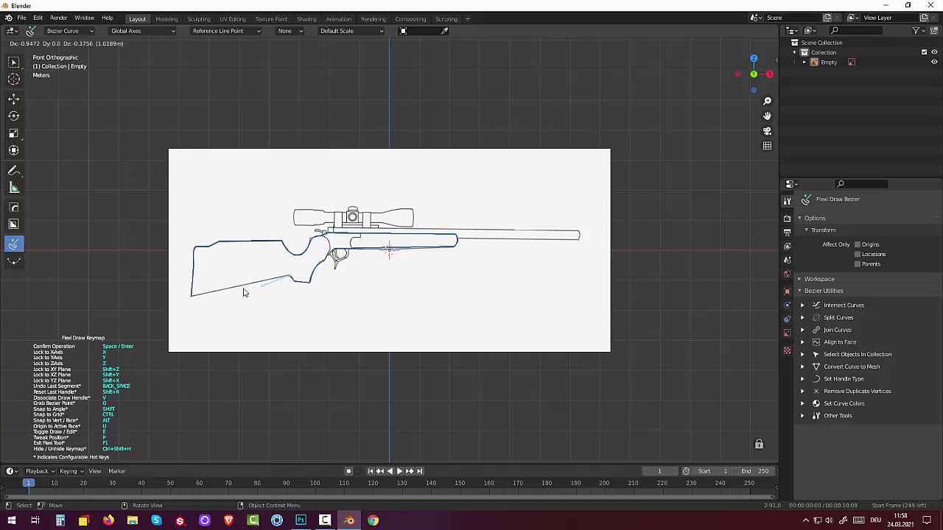
click(191, 298)
key(Return)
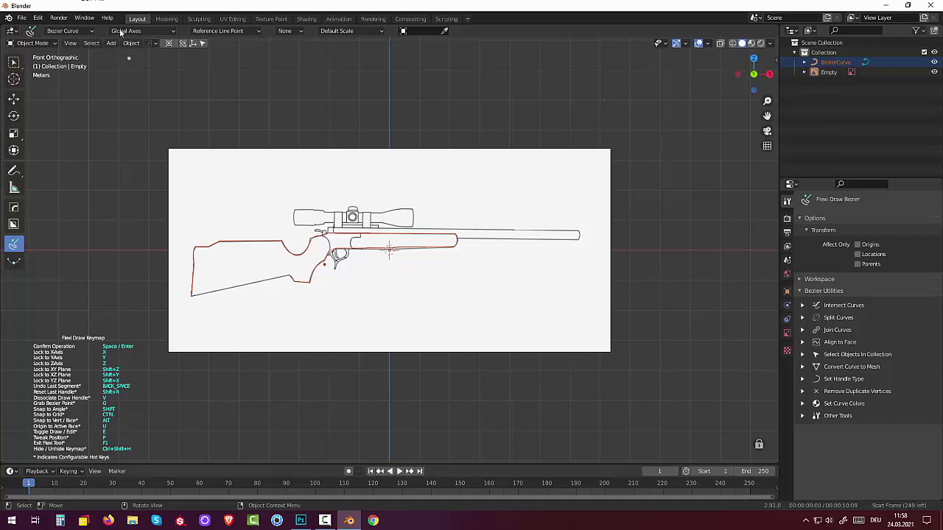
Step: Set the stock curve's Resolution Preview U to 8
click(16, 62)
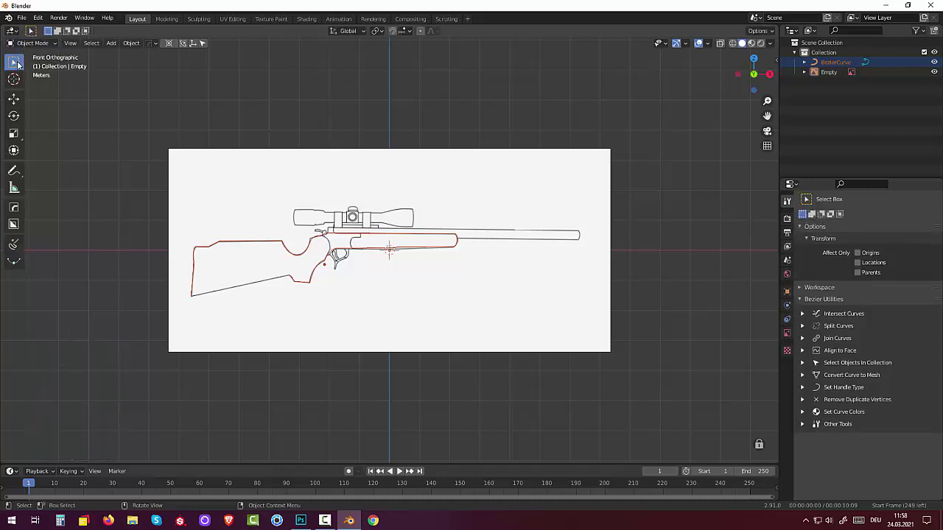
click(243, 243)
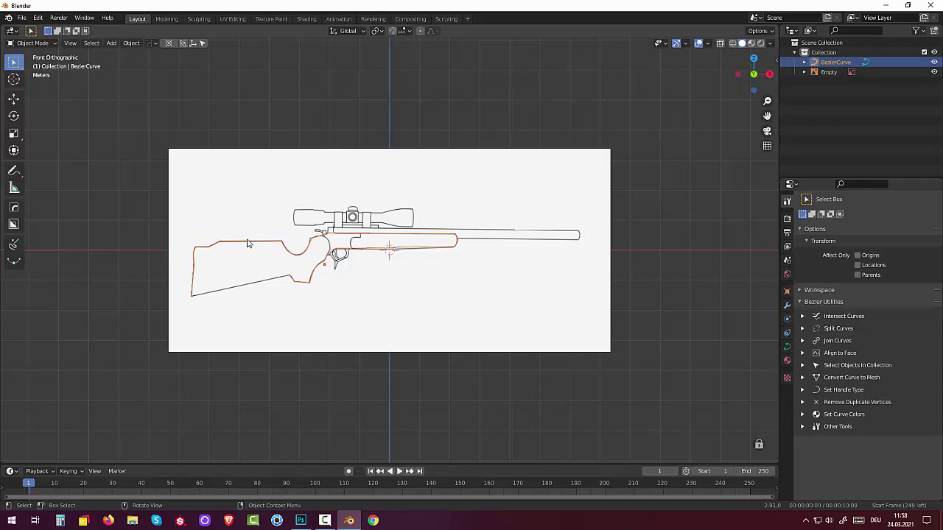
click(786, 346)
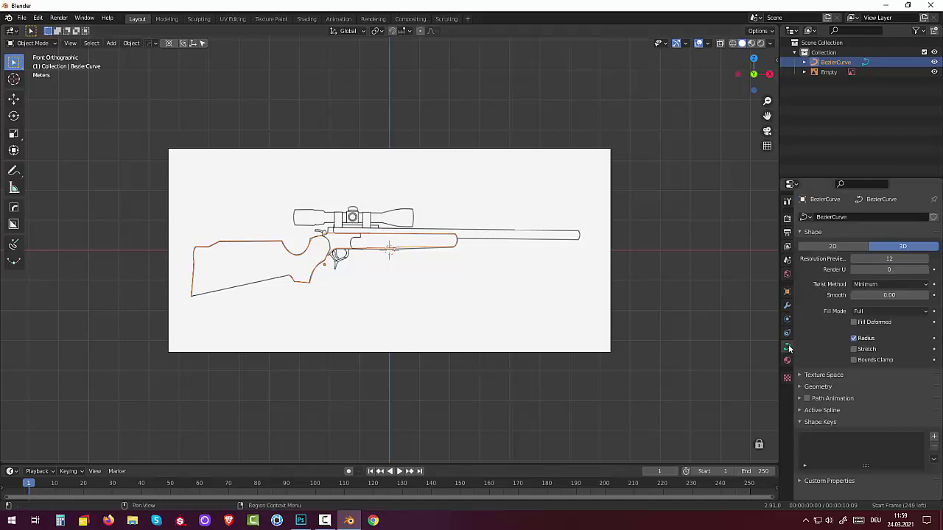
click(904, 257)
text(8)
key(Return)
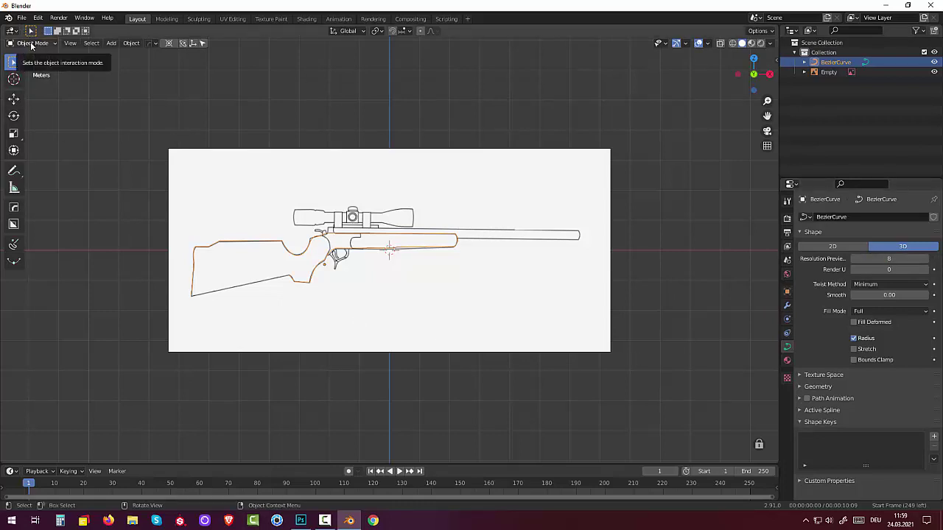
Step: Convert the stock curve into a mesh from the Object menu
click(31, 44)
click(31, 44)
click(31, 45)
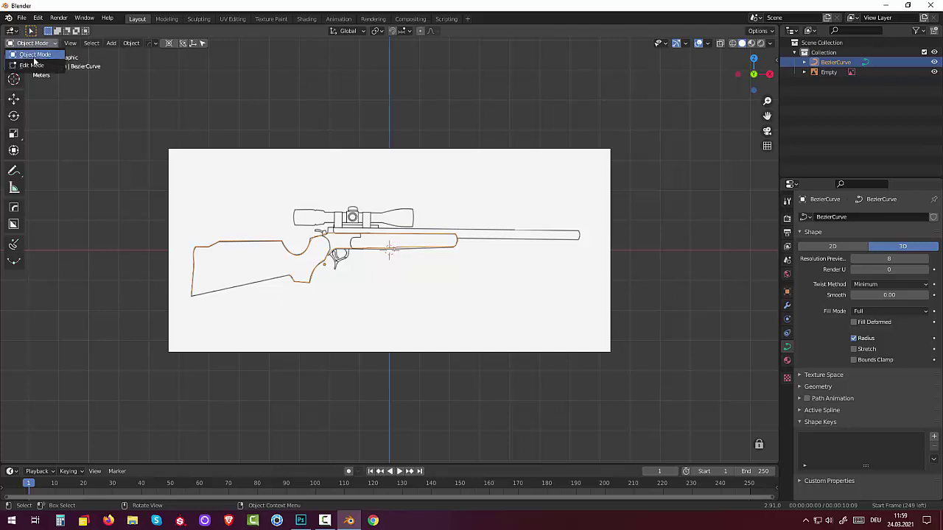
click(137, 43)
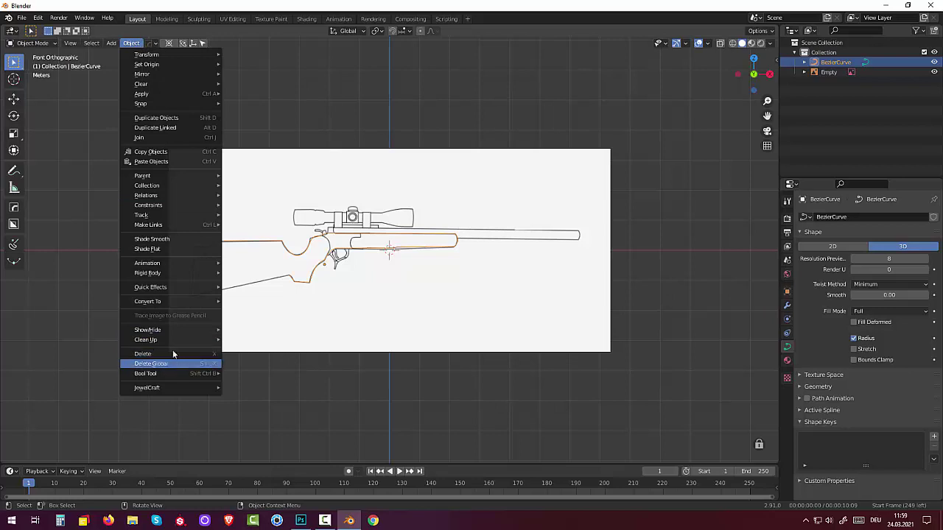
mouse_move(147, 301)
click(243, 312)
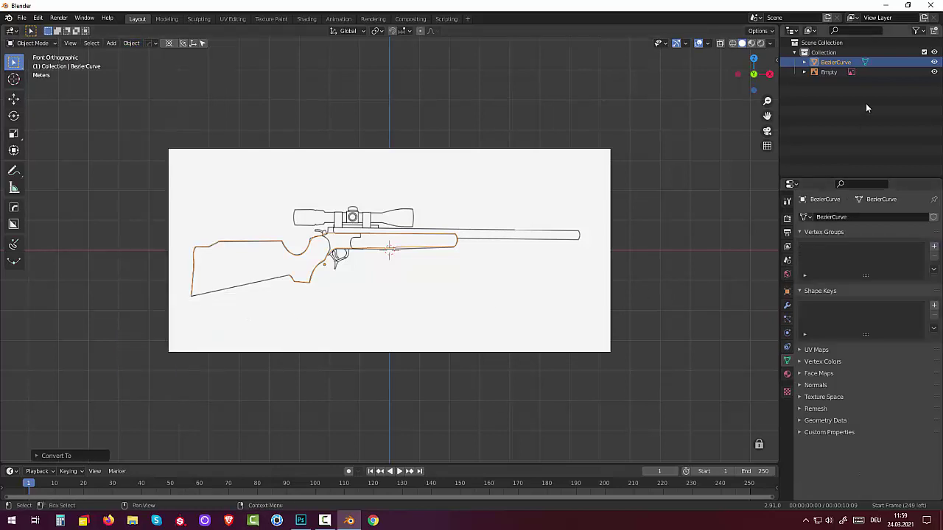
click(829, 72)
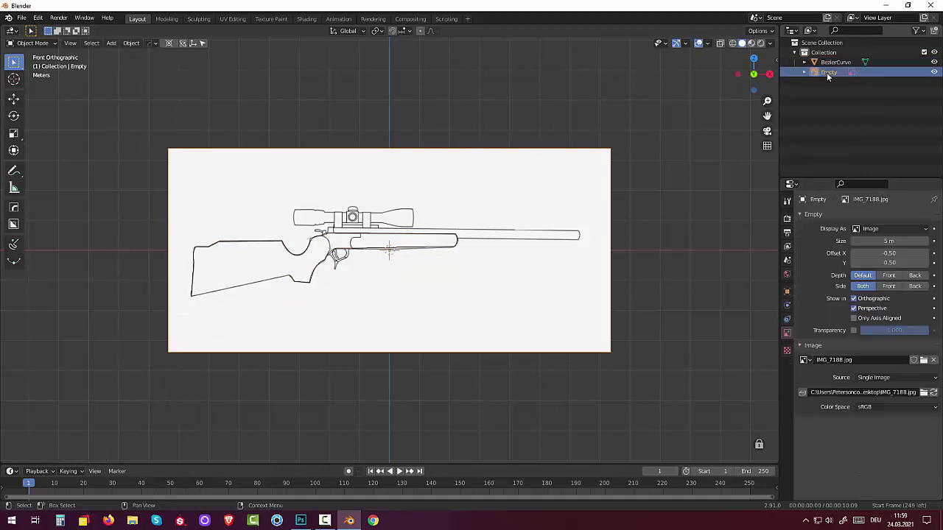
click(854, 331)
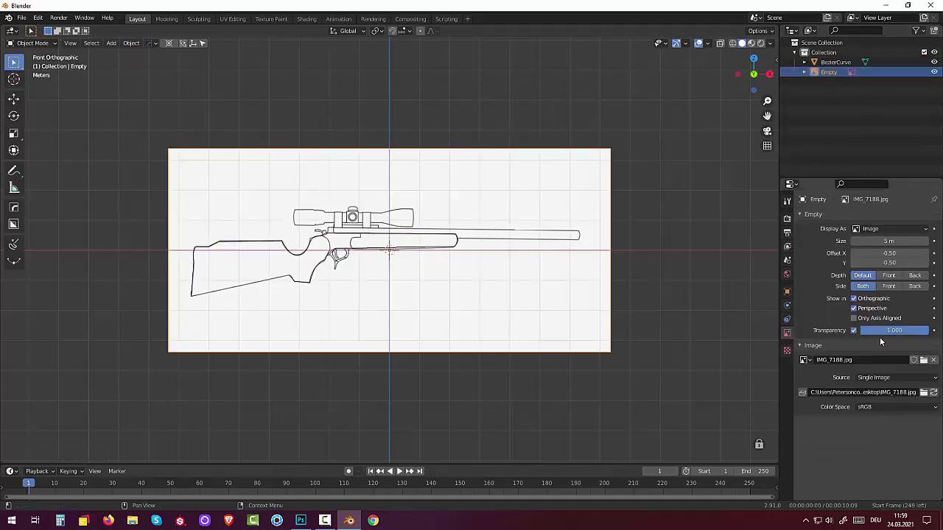
drag(879, 330, 815, 331)
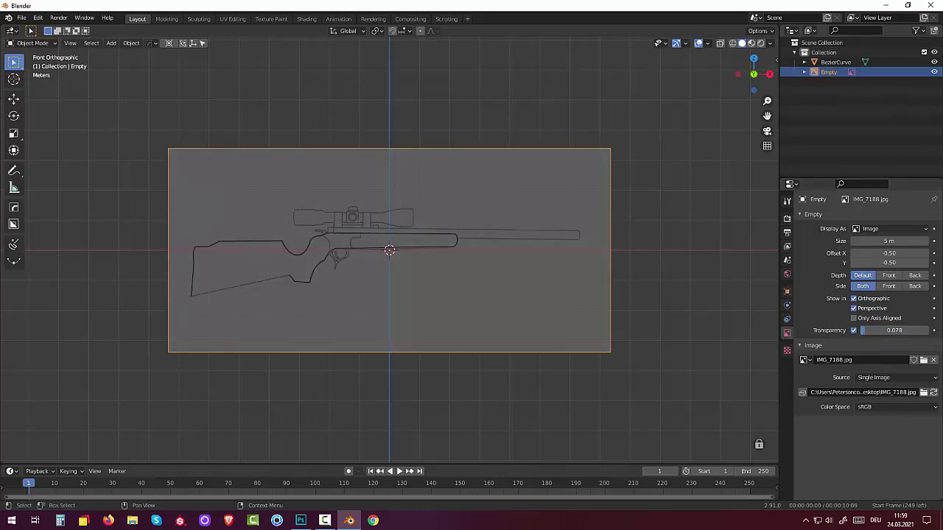
click(934, 72)
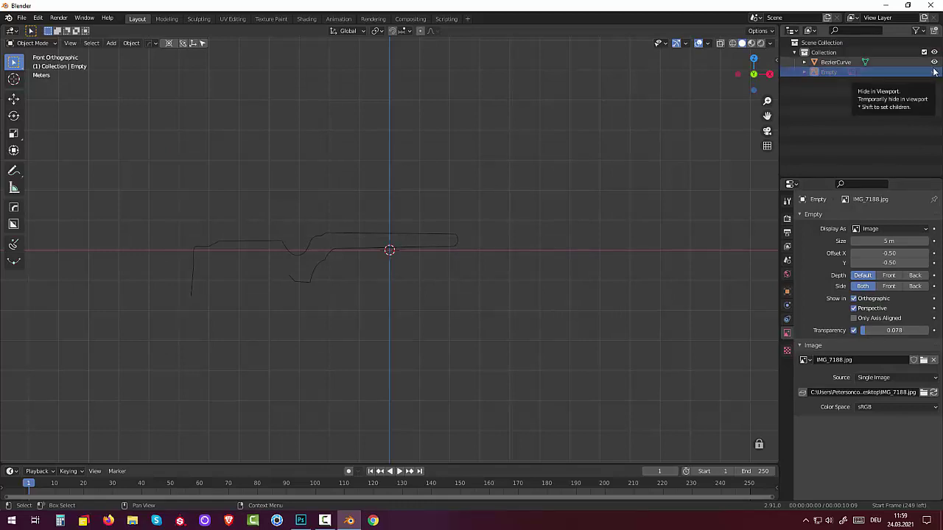
click(934, 72)
click(934, 73)
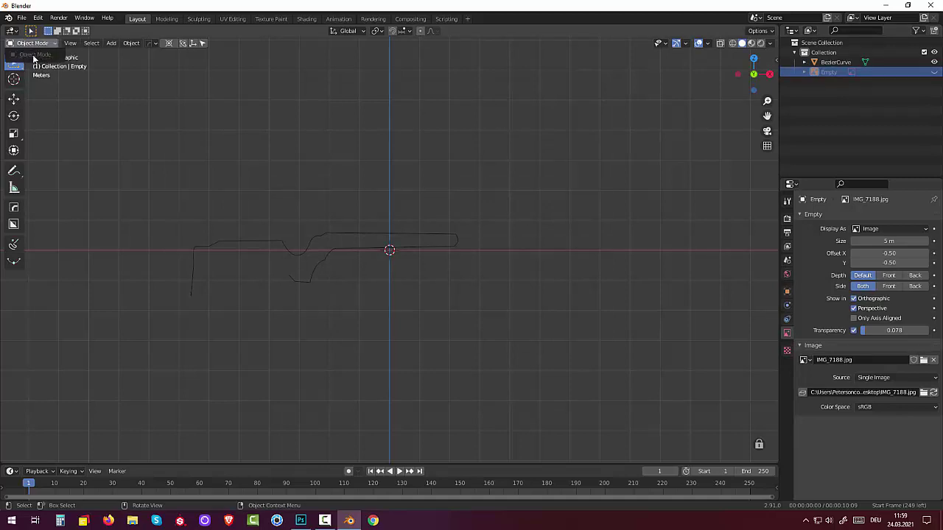
click(290, 278)
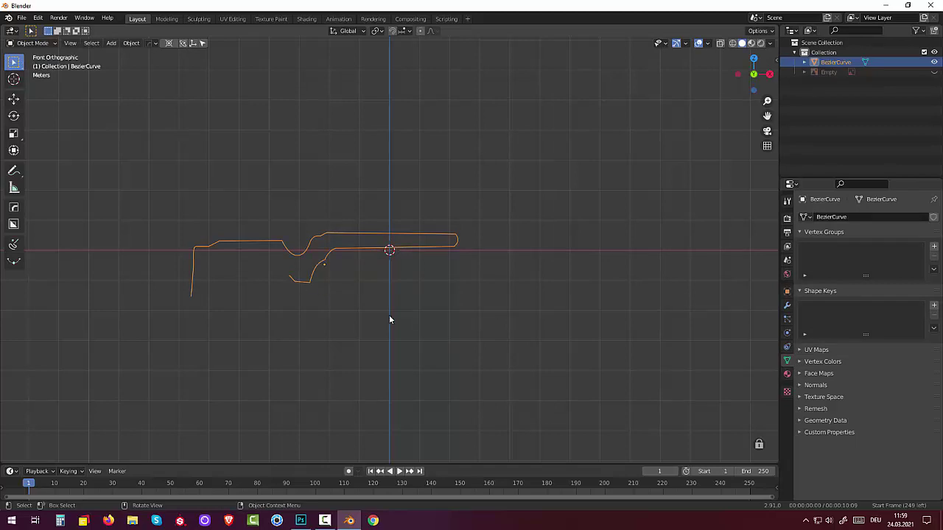
click(454, 357)
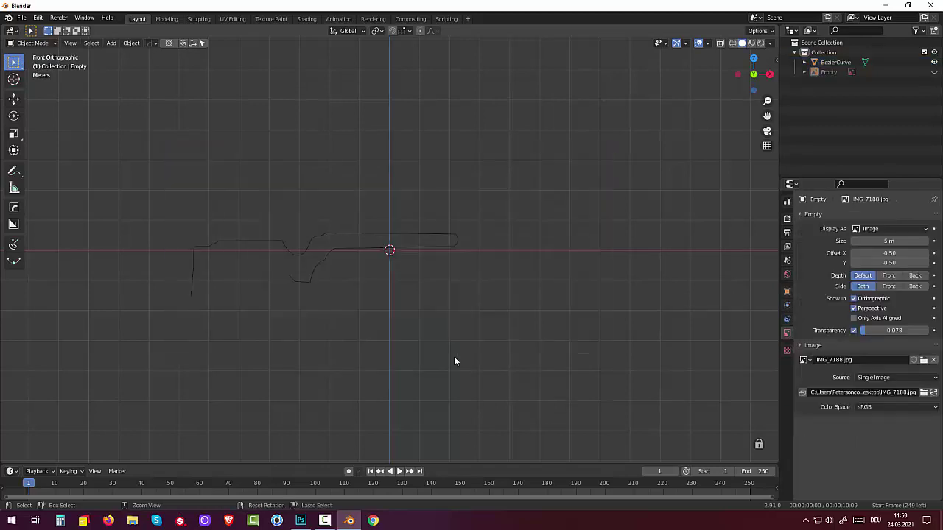
Step: Undo the last change, convert the traced BezierCurve outline to a mesh, and select the reference image
key(ctrl+z)
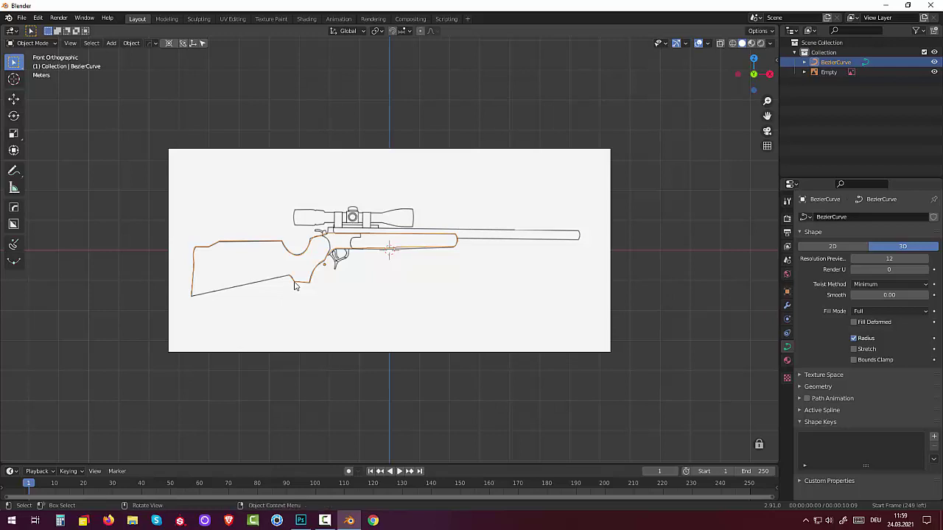
click(34, 43)
click(131, 43)
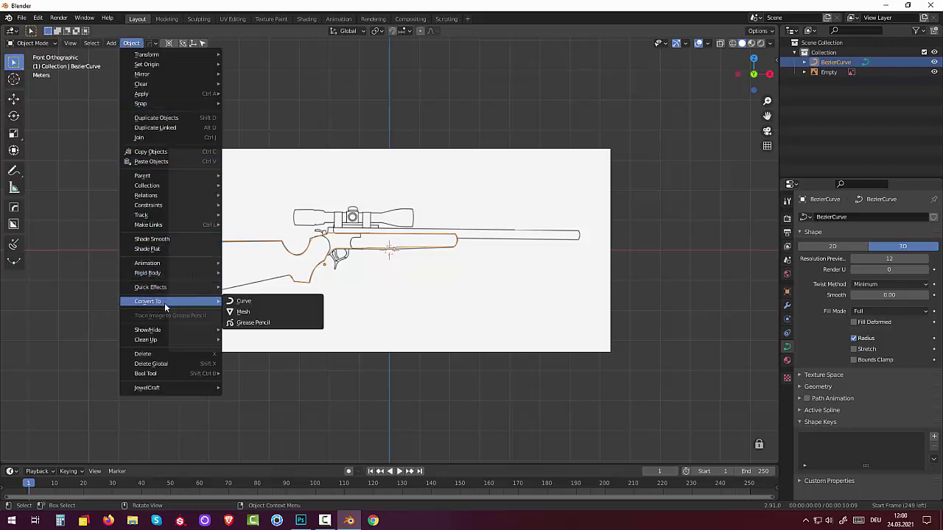
mouse_move(146, 302)
click(251, 313)
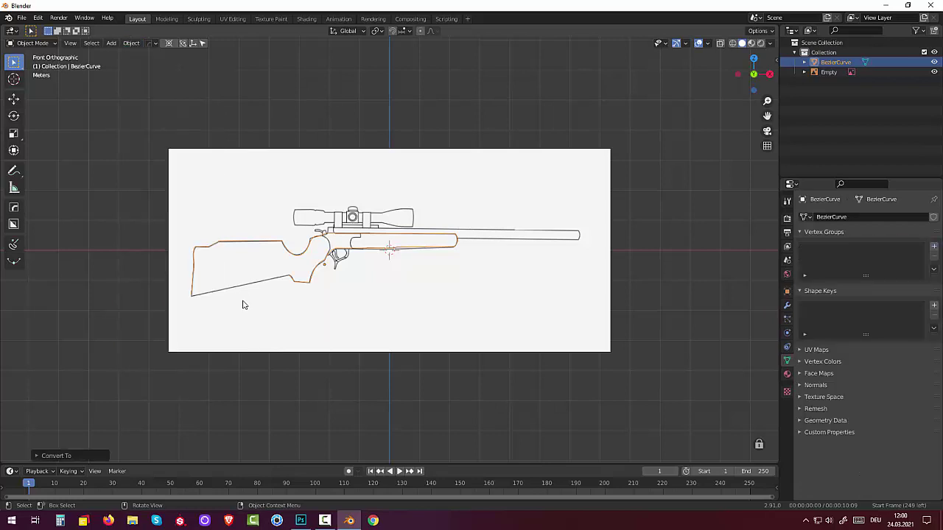
click(239, 245)
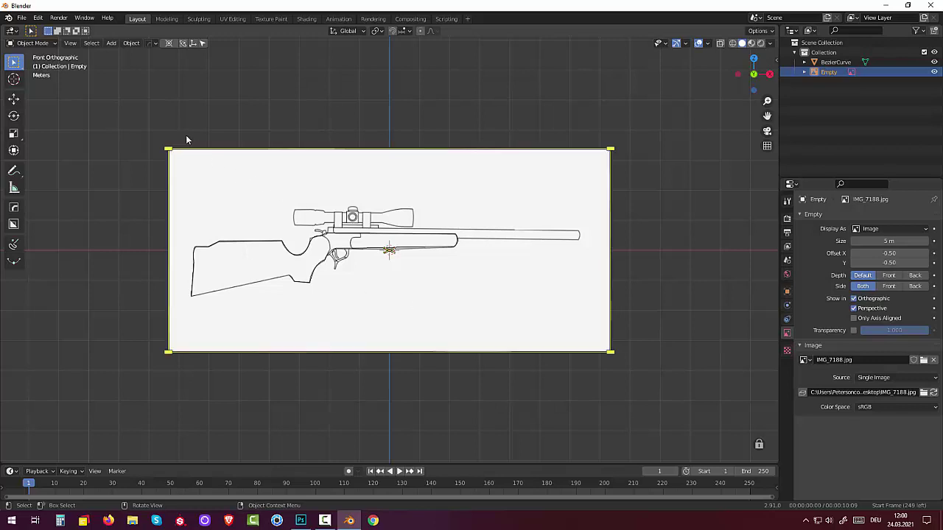
Step: Hide the reference image and put the BezierCurve outline mesh into Edit Mode
click(24, 44)
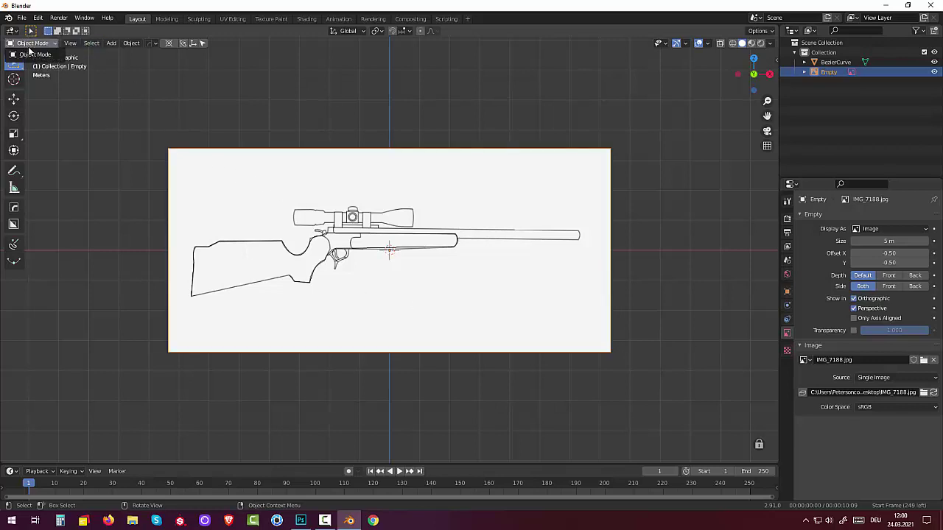
click(31, 56)
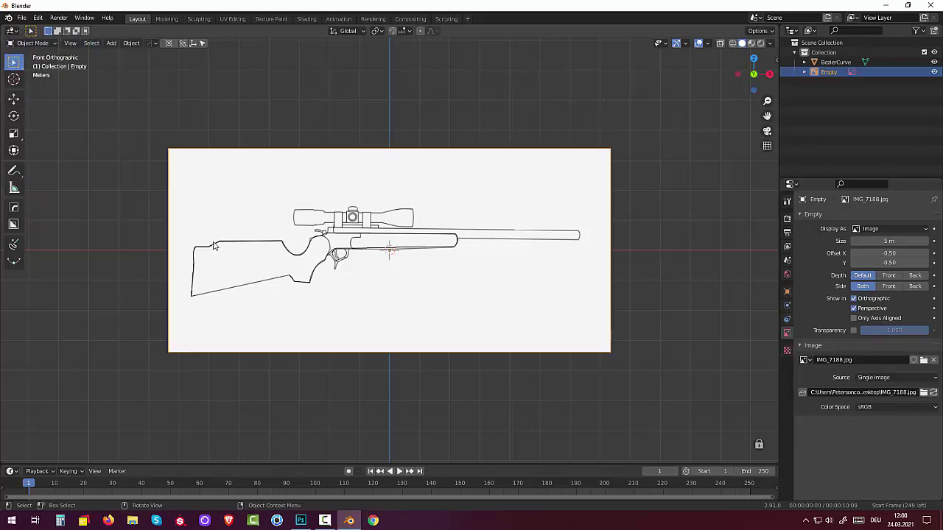
click(238, 245)
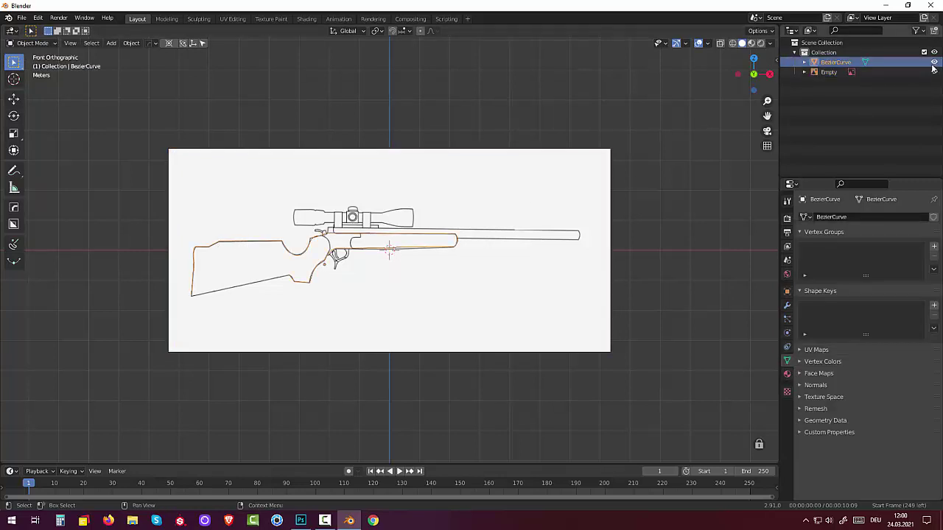
click(933, 72)
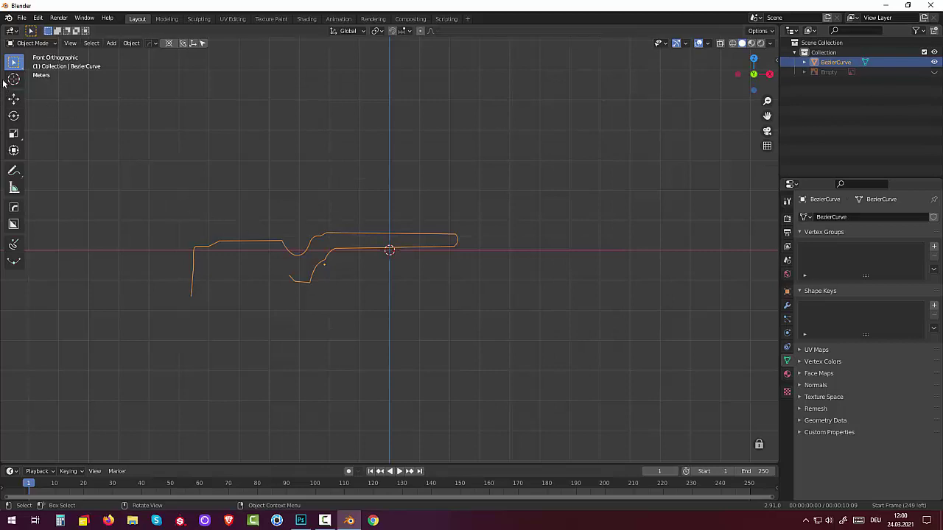
click(31, 43)
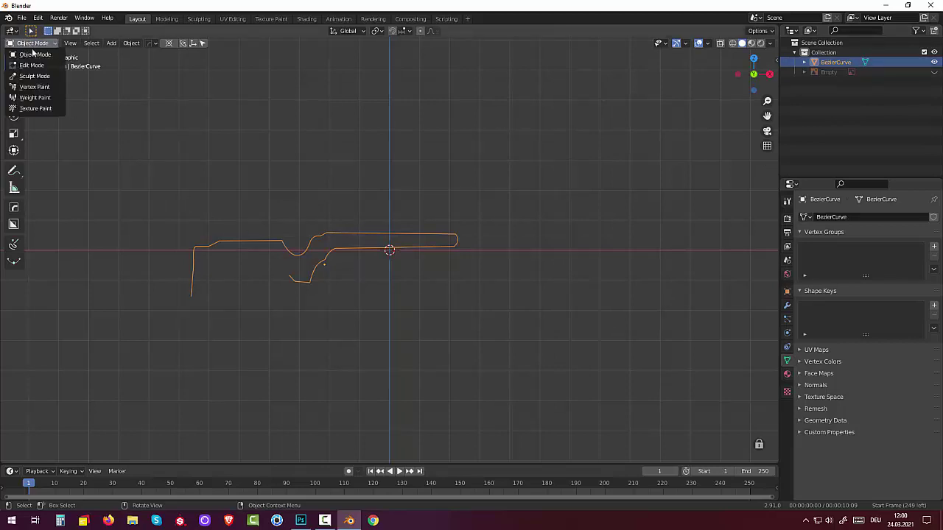
click(41, 67)
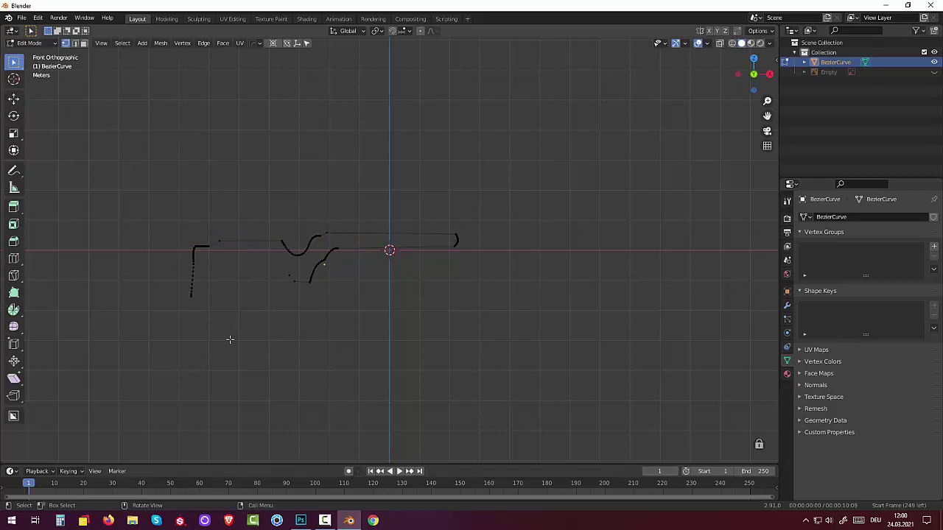
Step: Extrude a new vertex from the open grip end down to the butt's bottom corner
scroll(229, 339, up, 3)
scroll(228, 339, up, 1)
mouse_move(345, 334)
shift+middle_down()
mouse_move(499, 297)
mouse_move(506, 287)
shift+middle_up()
ctrl+right_click(411, 257)
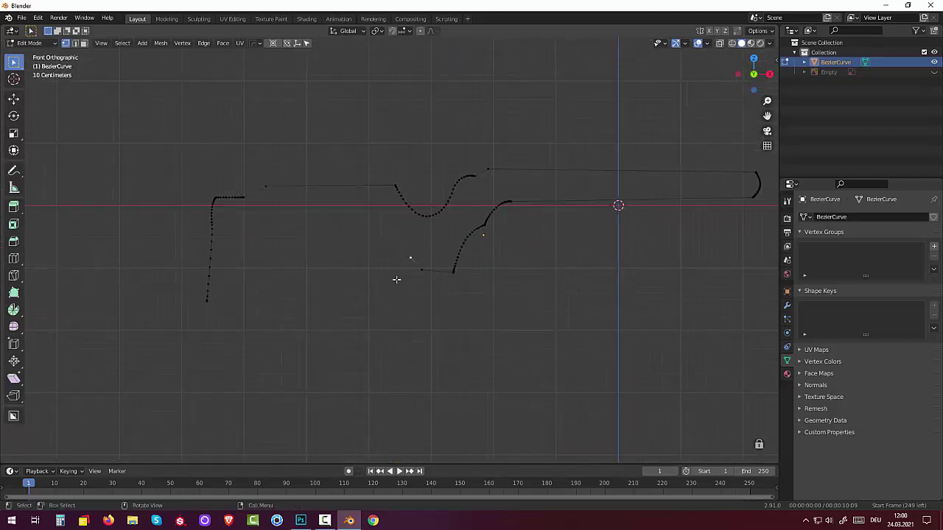
key(g)
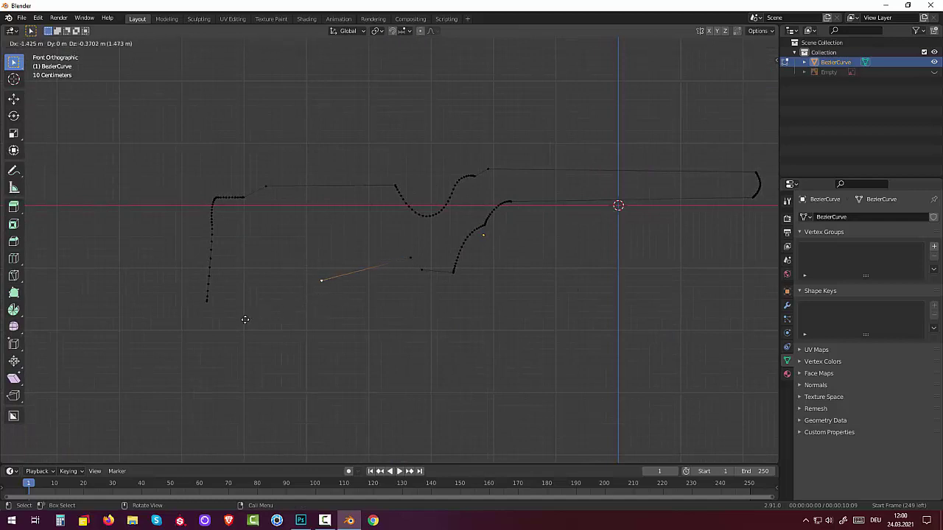
click(138, 337)
Step: Check the butt's bottom corner up close, then box-select all outline points
scroll(140, 340, up, 1)
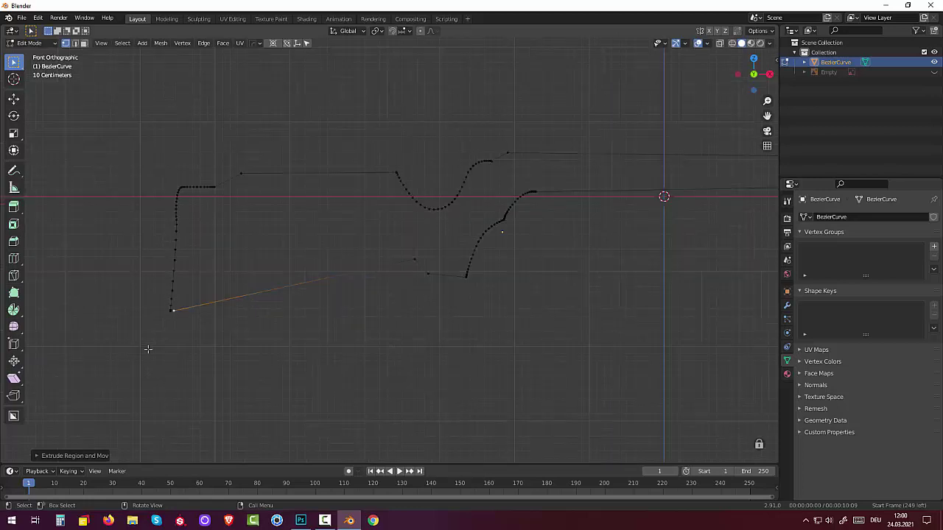
scroll(150, 343, up, 2)
scroll(249, 236, up, 2)
mouse_move(250, 236)
shift+middle_down()
mouse_move(514, 236)
mouse_move(514, 216)
shift+middle_up()
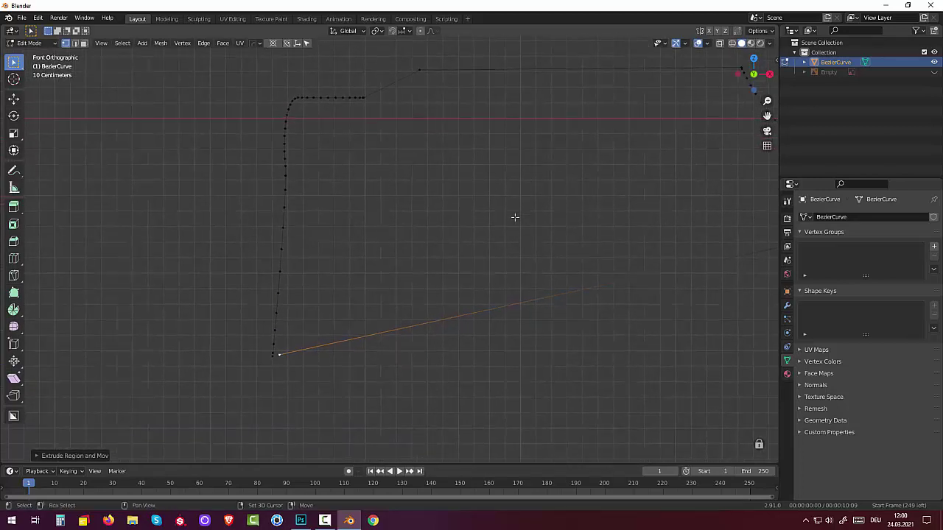
click(272, 357)
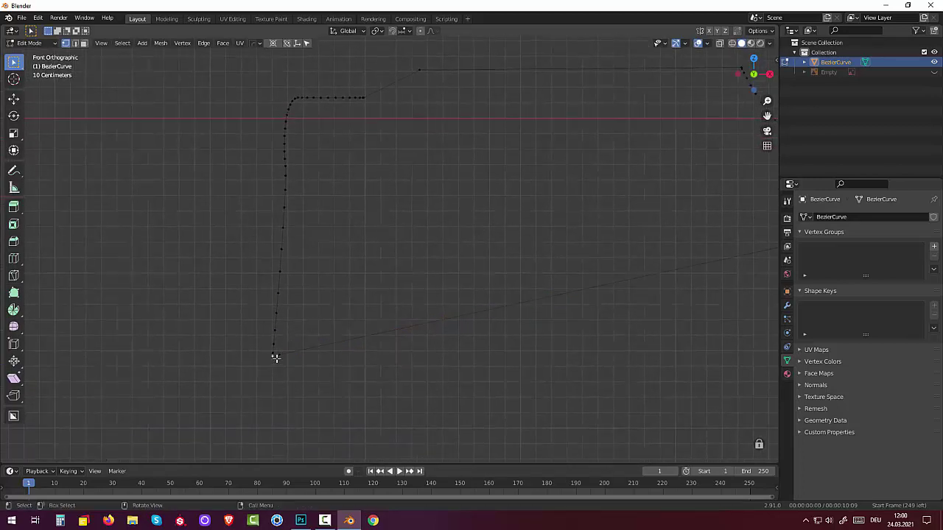
shift+click(273, 357)
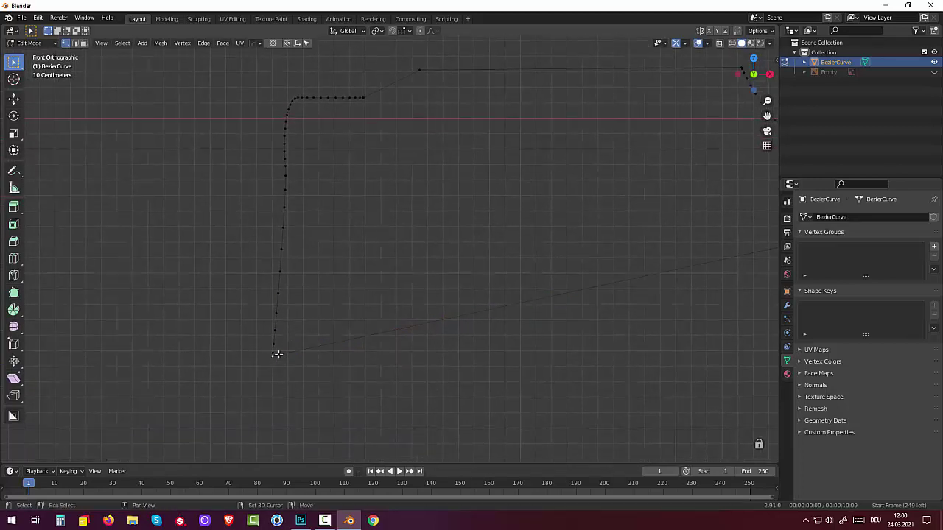
click(318, 392)
scroll(299, 190, down, 2)
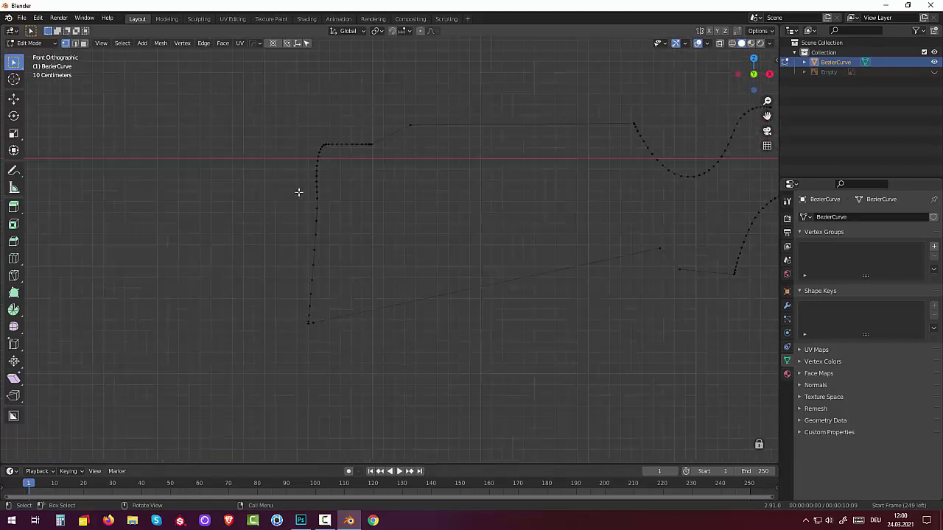
scroll(297, 193, down, 1)
scroll(297, 194, down, 2)
scroll(296, 199, down, 1)
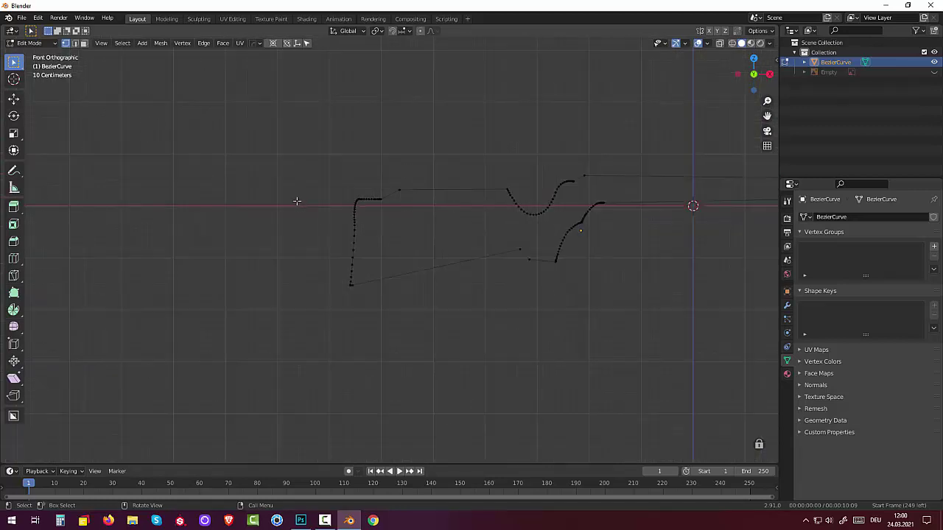
mouse_move(316, 151)
mouse_down()
mouse_move(666, 361)
mouse_move(656, 364)
mouse_up()
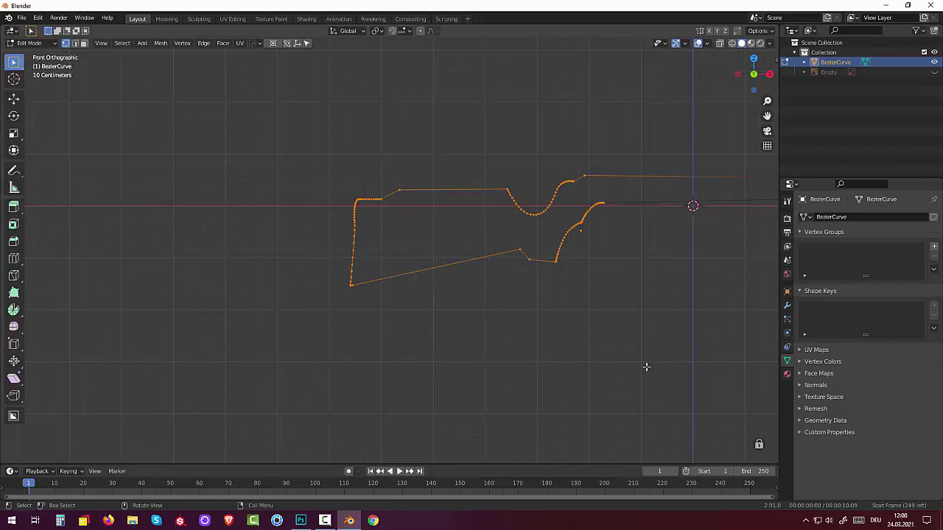
Step: Merge the outline's points by distance using a 0.06 m merge distance
key(m)
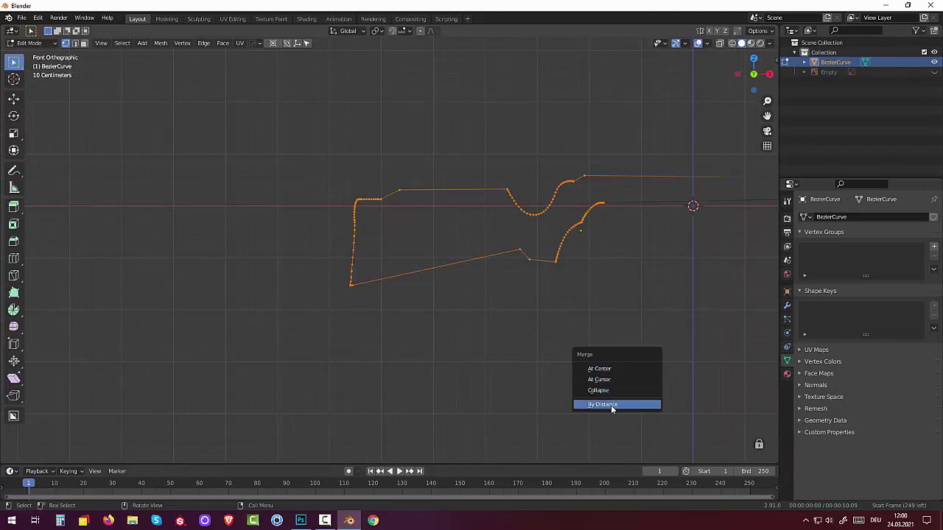
click(610, 405)
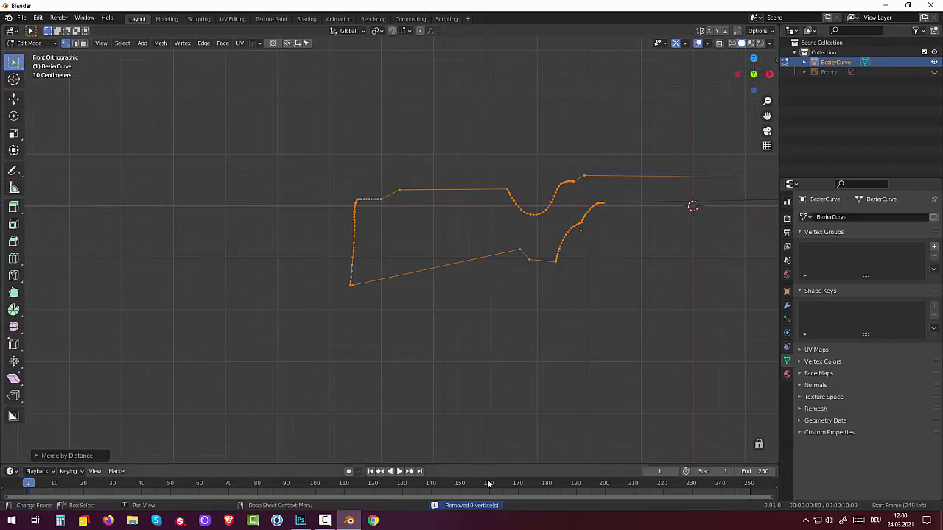
key(alt+a)
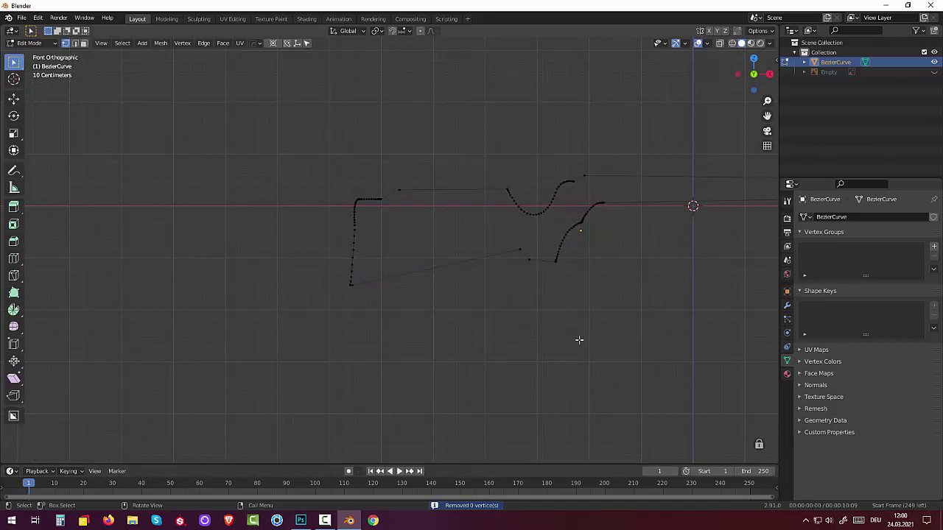
key(m)
click(521, 338)
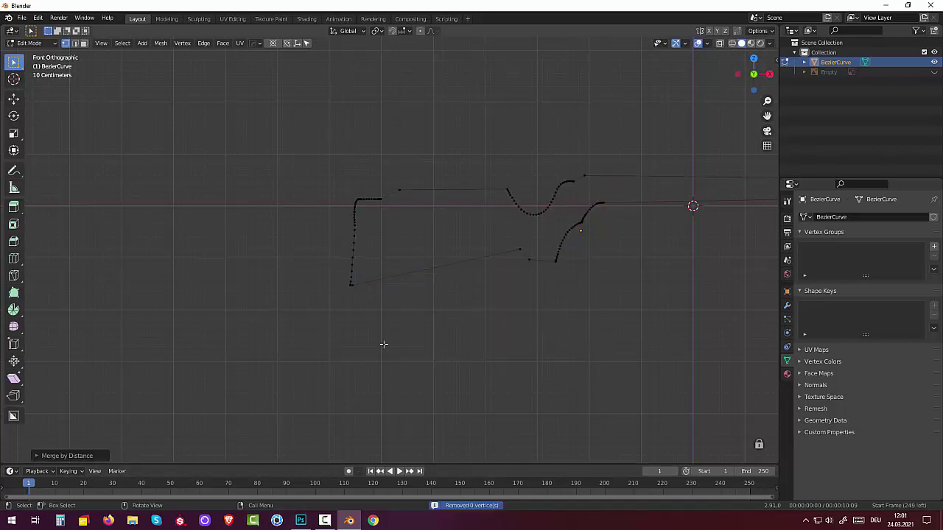
click(40, 456)
click(122, 430)
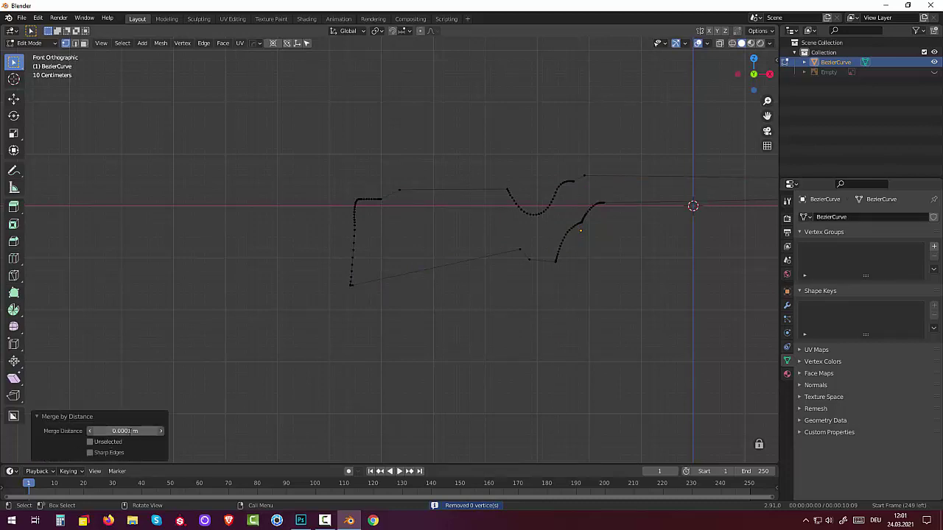
click(108, 431)
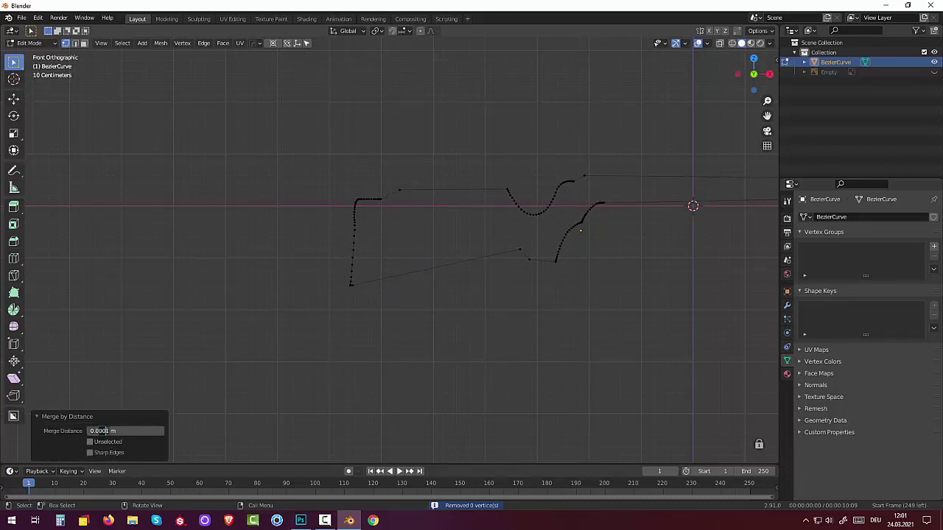
key(BackSpace)
key(BackSpace)
key(BackSpace)
text(6)
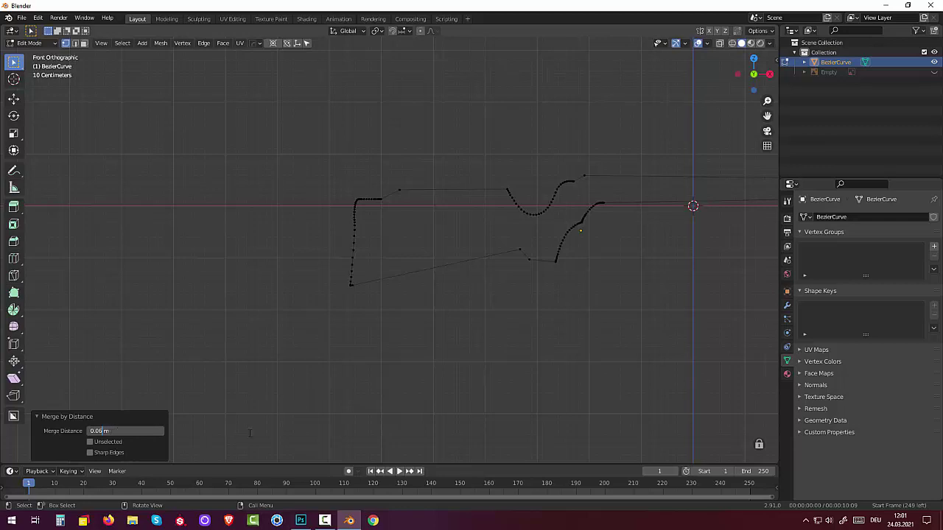
key(Return)
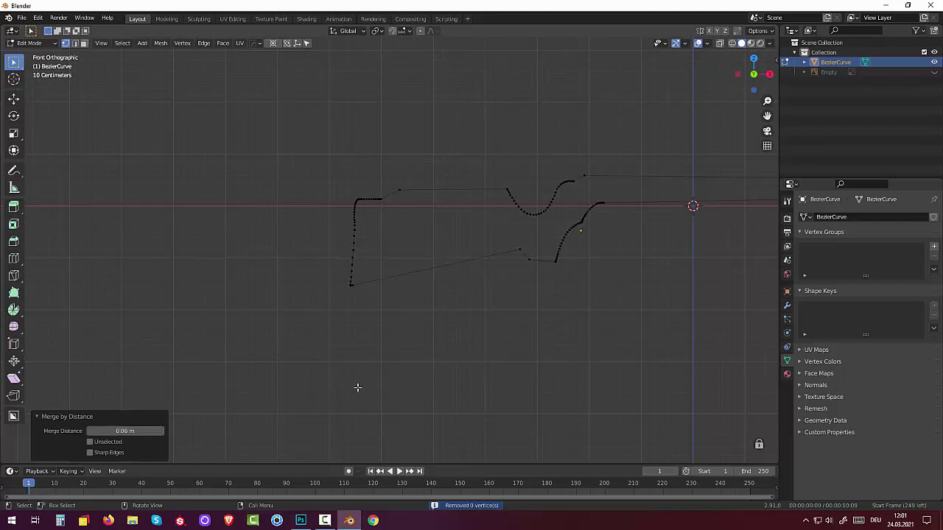
Step: Dissolve the stray vertex at the butt's bottom corner of the outline
mouse_move(325, 175)
mouse_down()
mouse_move(591, 322)
mouse_move(615, 322)
mouse_up()
scroll(590, 340, up, 2)
scroll(560, 316, up, 3)
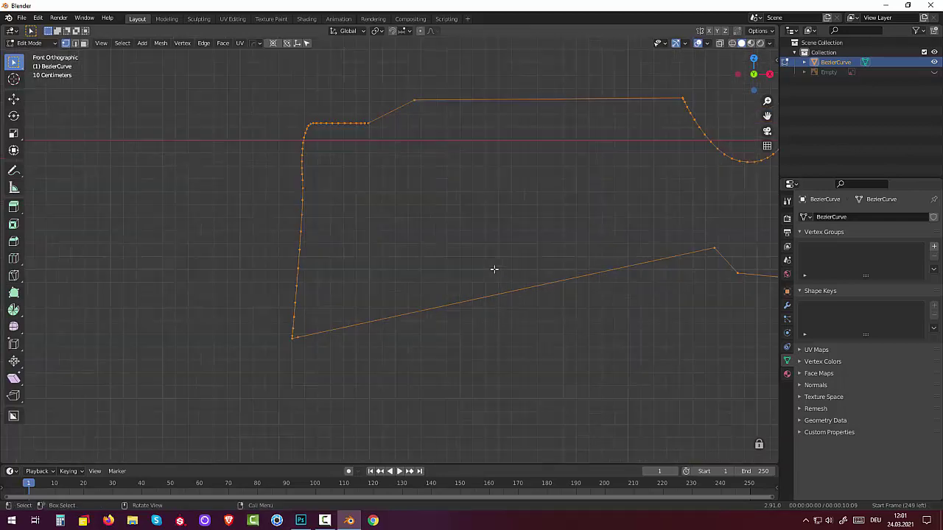
scroll(479, 258, up, 2)
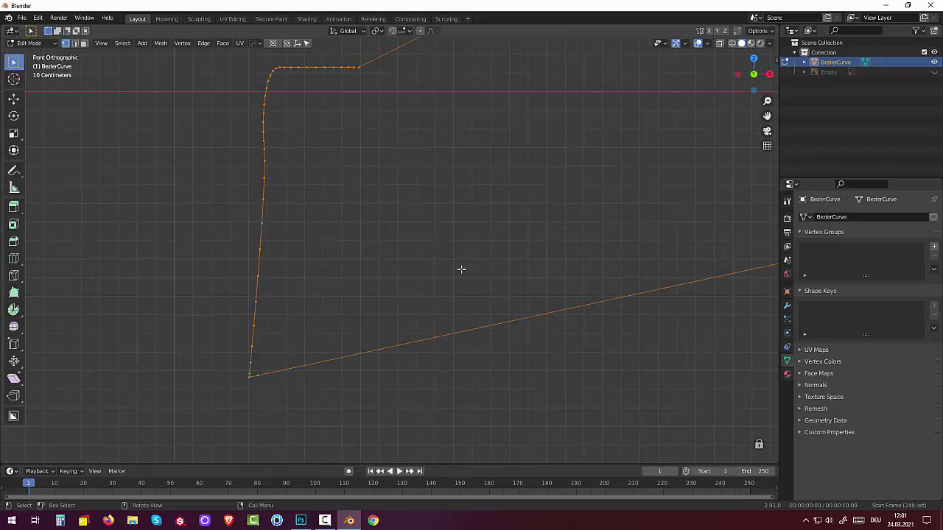
click(254, 374)
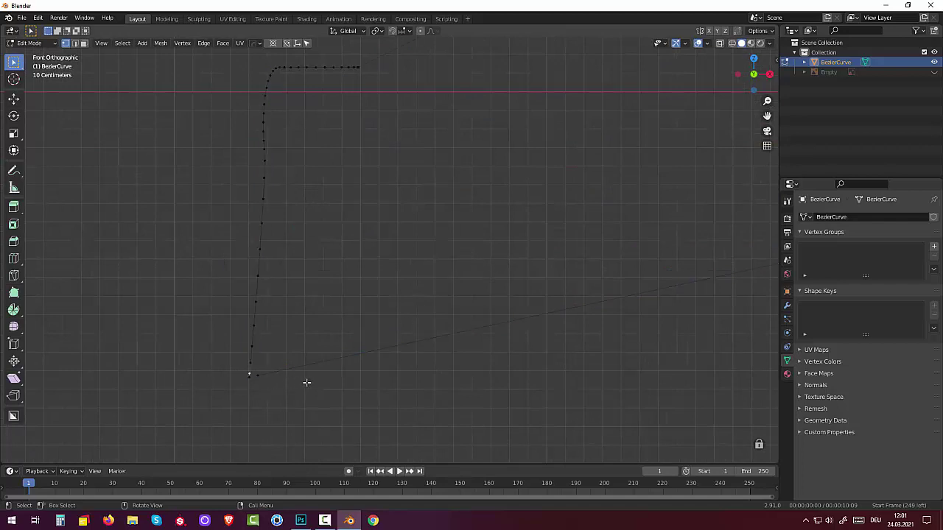
key(x)
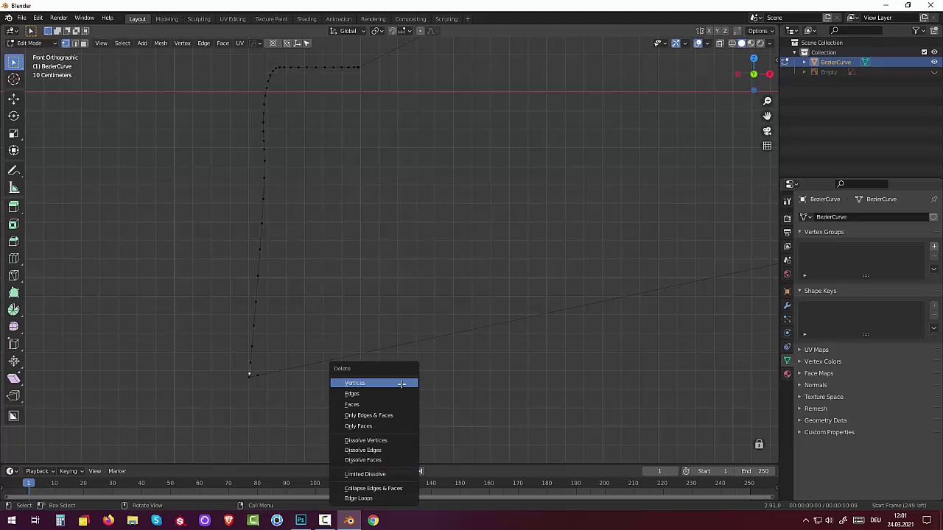
click(394, 439)
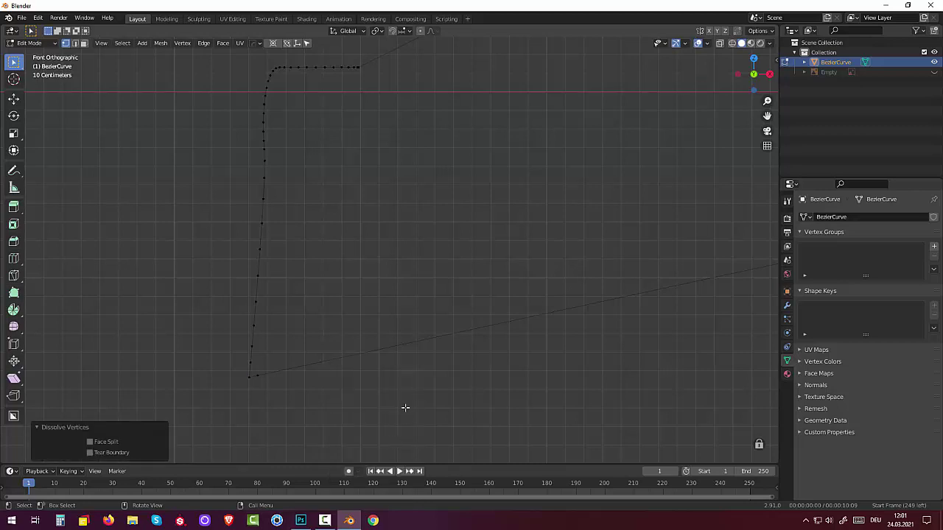
Step: Dissolve the end vertex of the straight top run, keeping the outline connected
scroll(385, 349, down, 2)
scroll(361, 265, up, 2)
shift+middle_drag(316, 121, 432, 328)
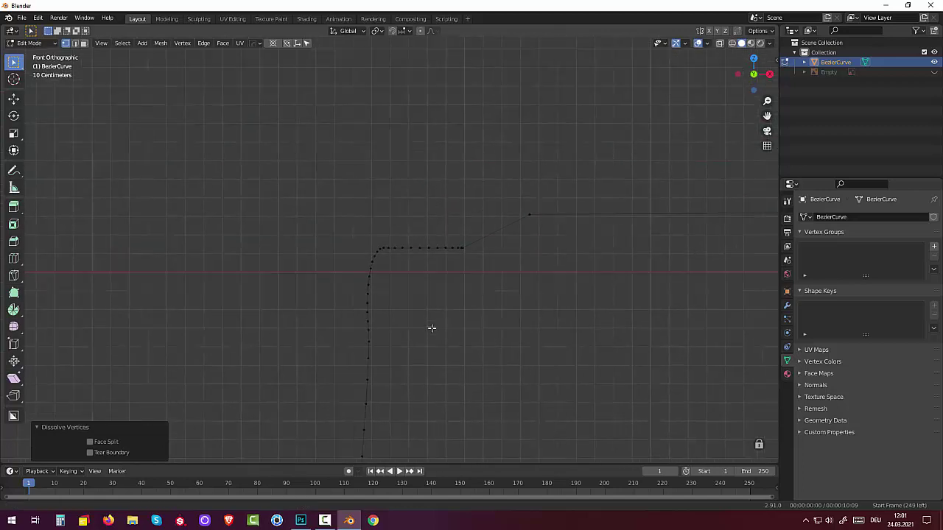
scroll(422, 320, up, 5)
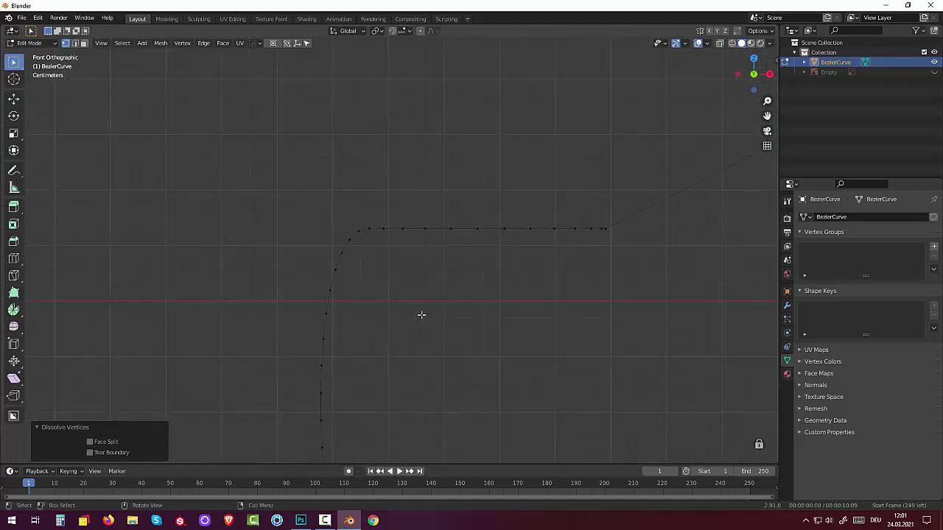
click(598, 235)
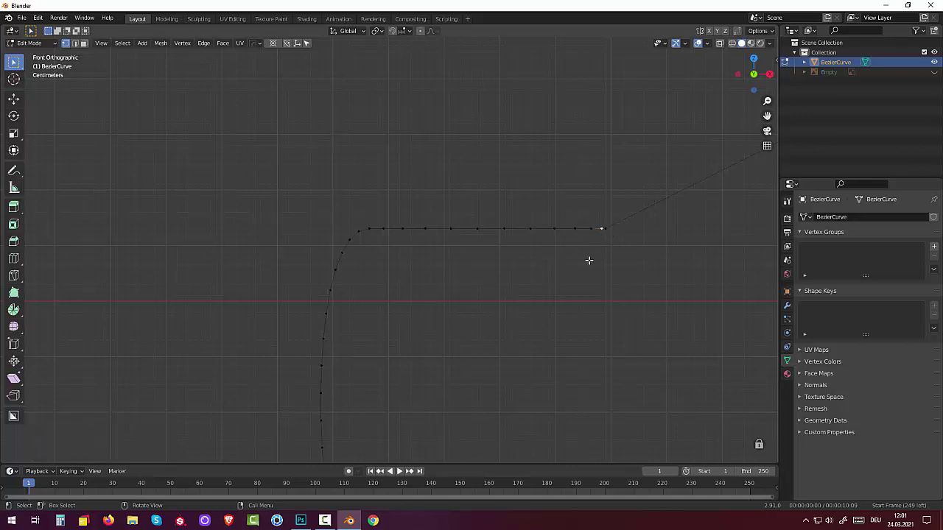
key(x)
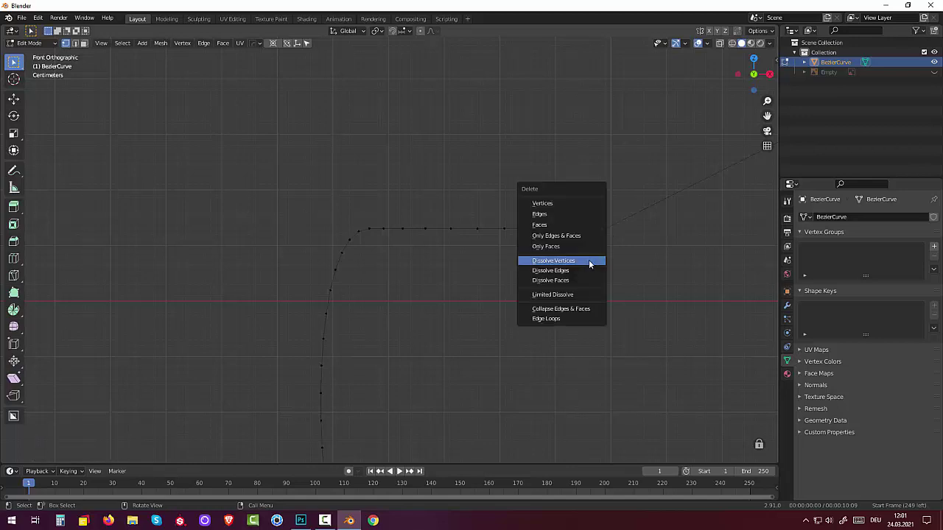
click(590, 264)
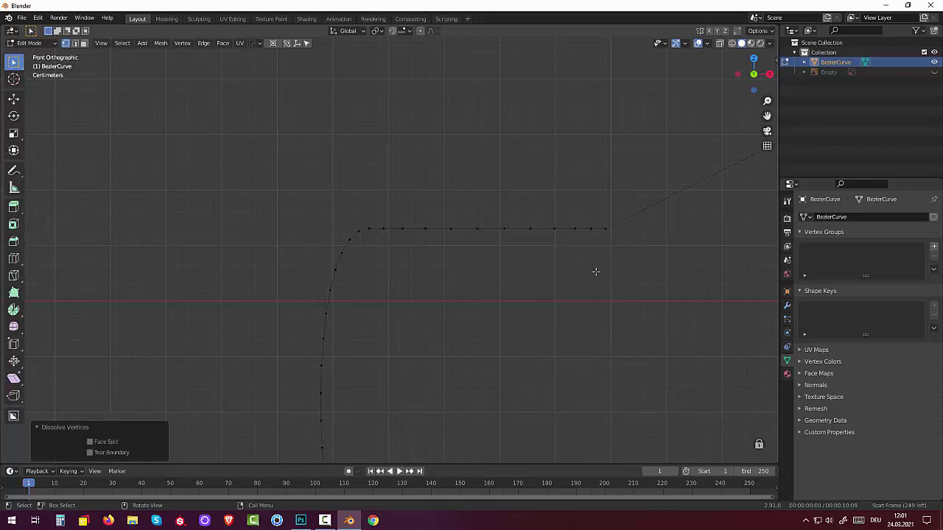
scroll(598, 265, down, 1)
scroll(627, 268, down, 1)
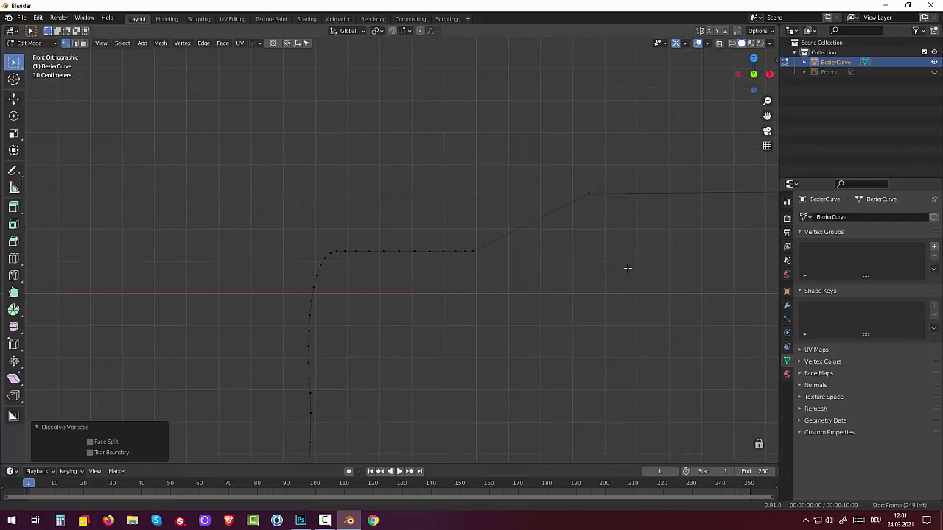
shift+middle_drag(627, 267, 208, 344)
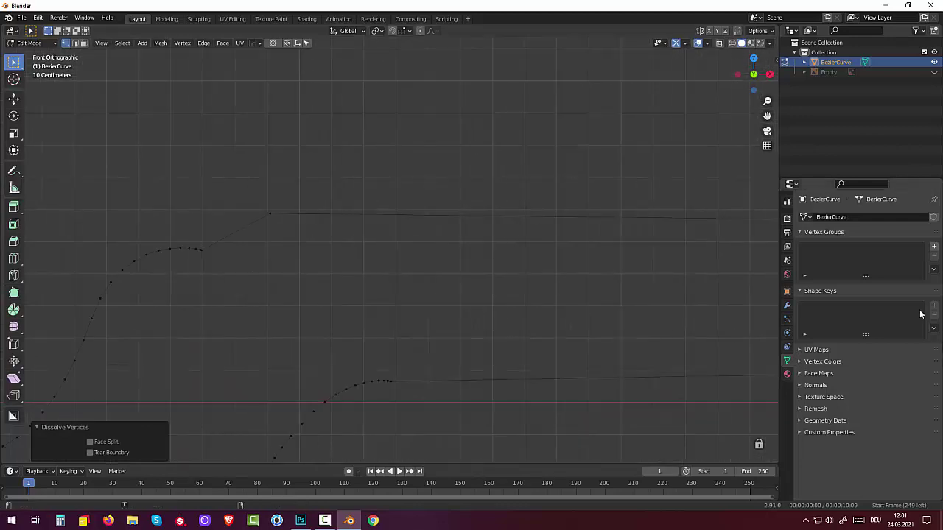
mouse_move(369, 322)
middle_down()
mouse_move(556, 361)
mouse_move(385, 326)
mouse_move(327, 333)
middle_up()
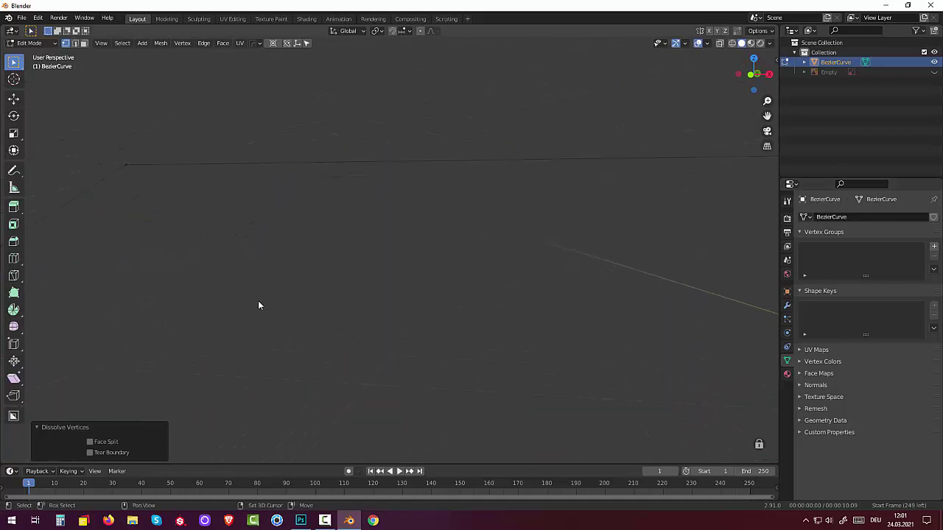
Step: Check the curve from side and front views, then dissolve the vertex ending the rounded top
mouse_move(259, 305)
shift+middle_down()
mouse_move(518, 349)
mouse_move(52, 361)
shift+middle_up()
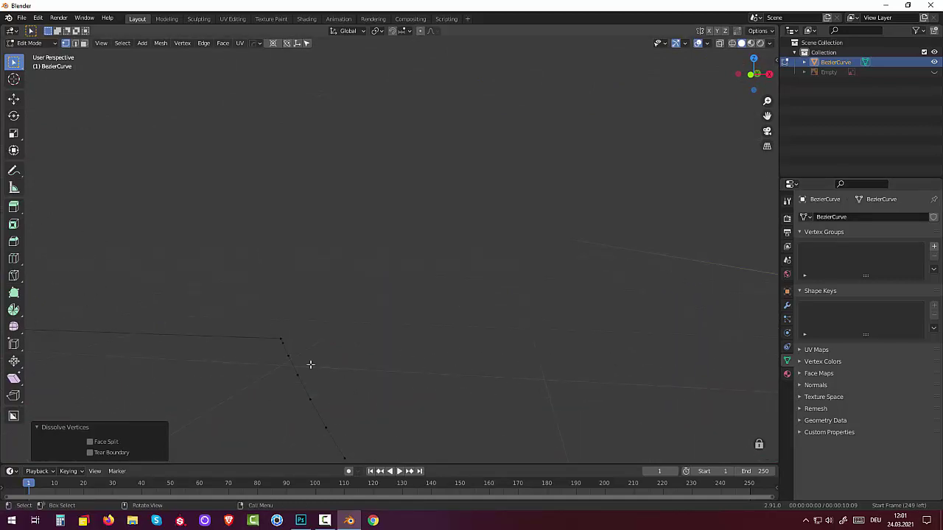
key(KP_3)
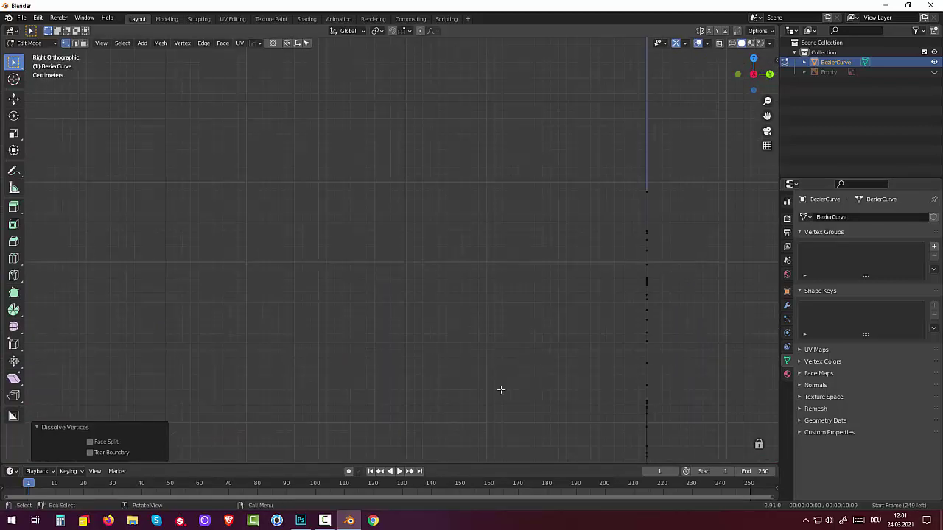
middle_drag(499, 379, 491, 376)
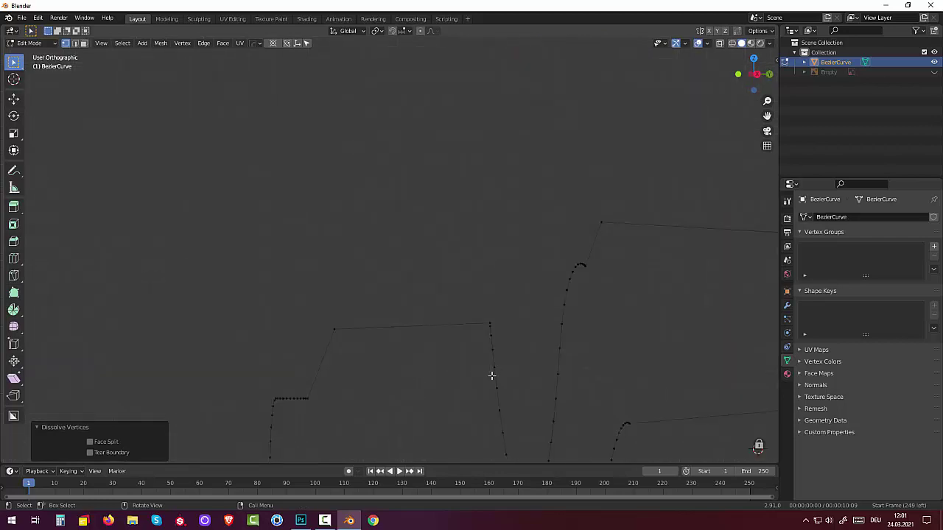
key(KP_1)
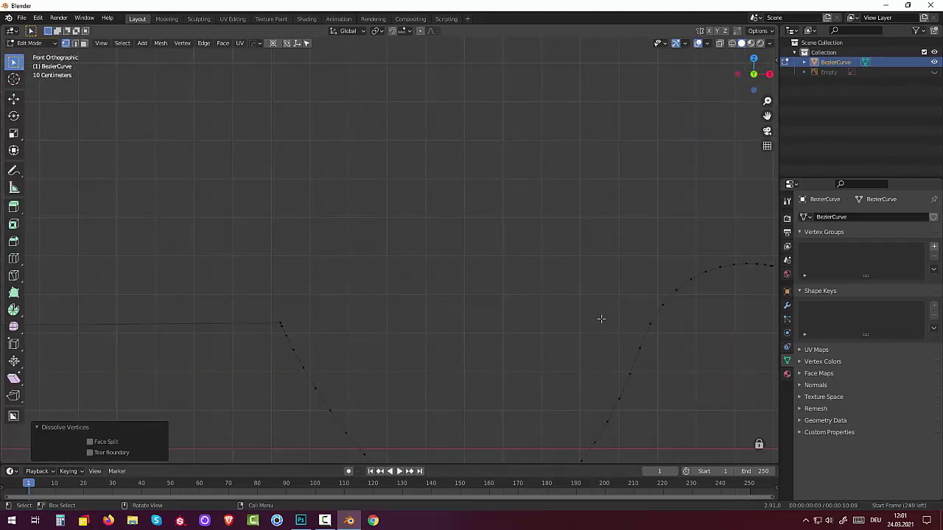
mouse_move(600, 288)
shift+middle_down()
mouse_move(371, 267)
mouse_move(244, 269)
shift+middle_up()
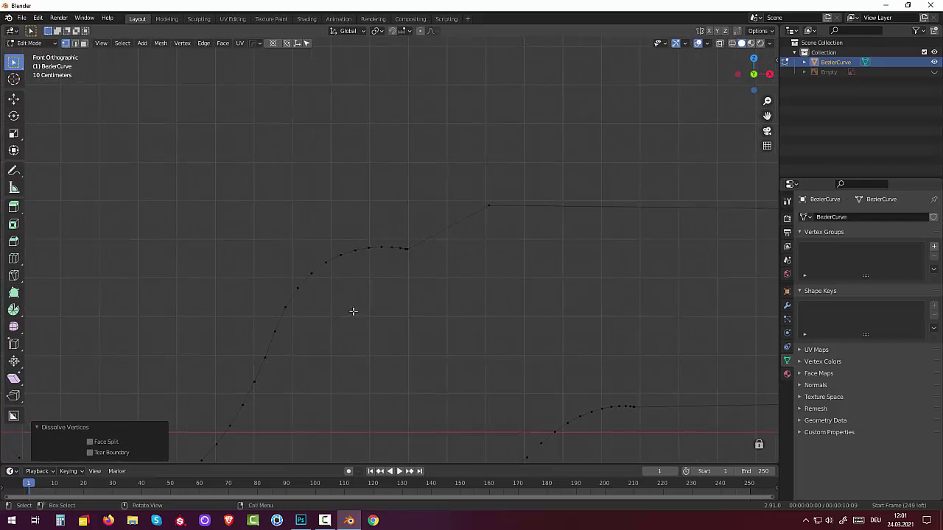
scroll(353, 312, up, 3)
scroll(366, 288, up, 3)
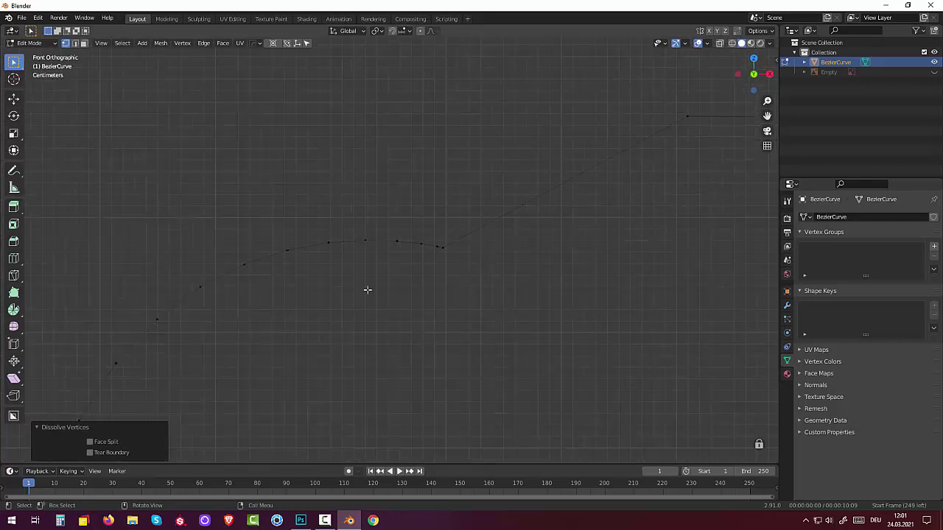
click(437, 246)
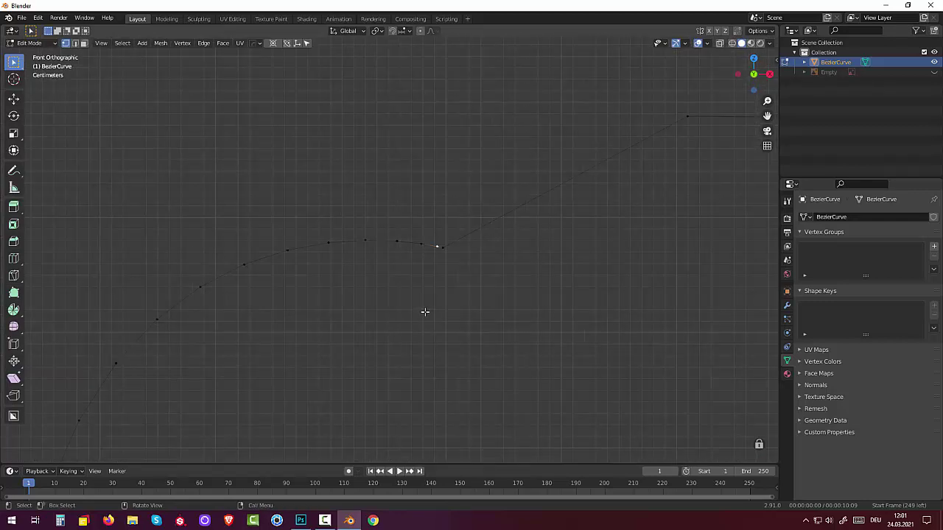
key(x)
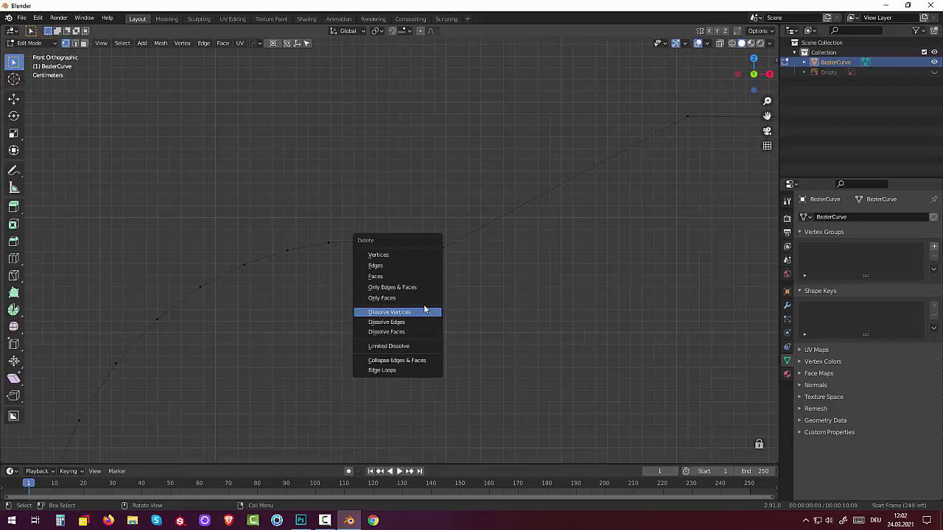
click(414, 313)
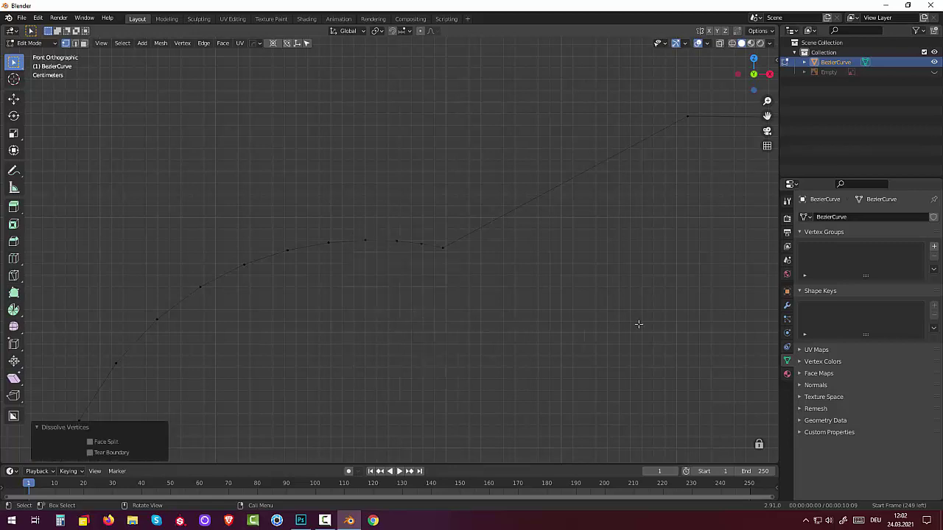
mouse_move(660, 324)
ctrl+middle_down()
mouse_move(631, 310)
mouse_move(437, 307)
mouse_move(636, 347)
mouse_move(559, 341)
mouse_move(600, 332)
mouse_move(491, 310)
mouse_move(506, 297)
ctrl+middle_up()
Step: Dissolve the vertex at the kink in the stock outline's curve
scroll(339, 400, up, 4)
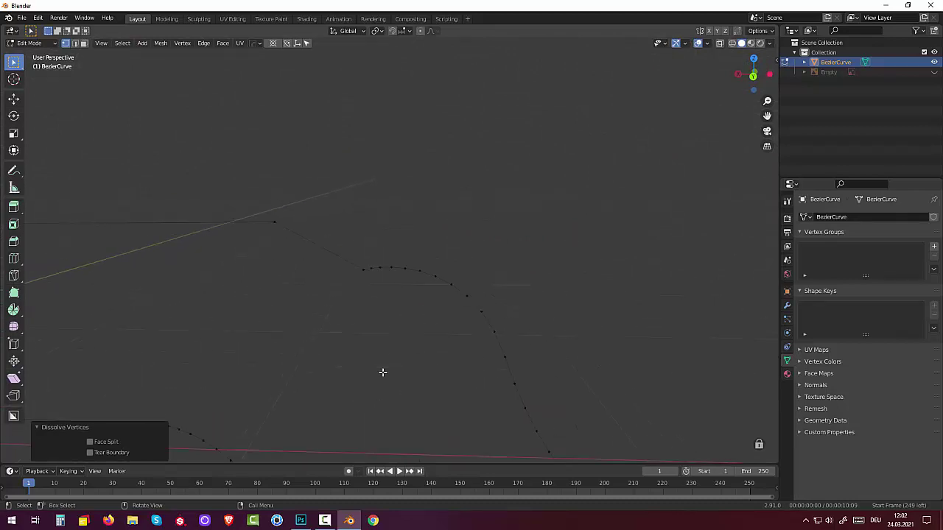
mouse_move(382, 372)
shift+middle_down()
mouse_move(403, 375)
mouse_move(472, 126)
shift+middle_up()
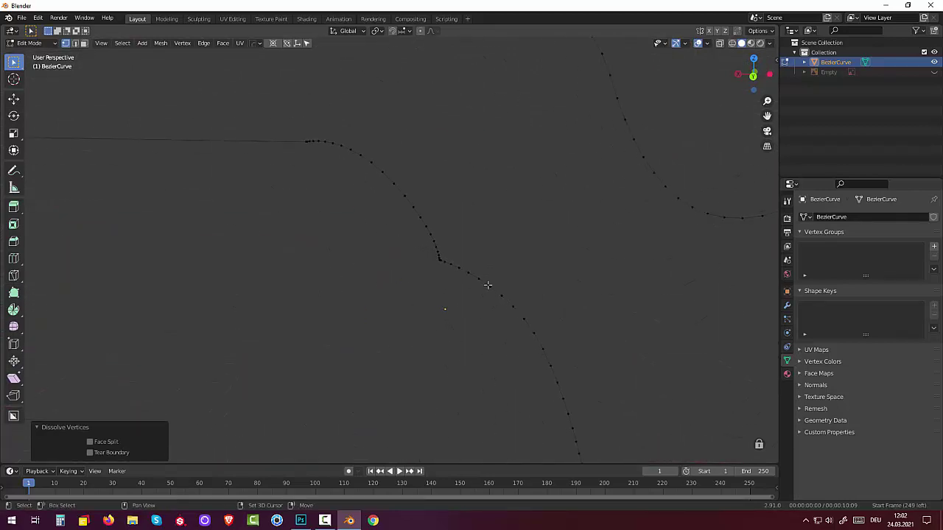
mouse_move(488, 285)
middle_down()
mouse_move(444, 282)
mouse_move(468, 295)
middle_up()
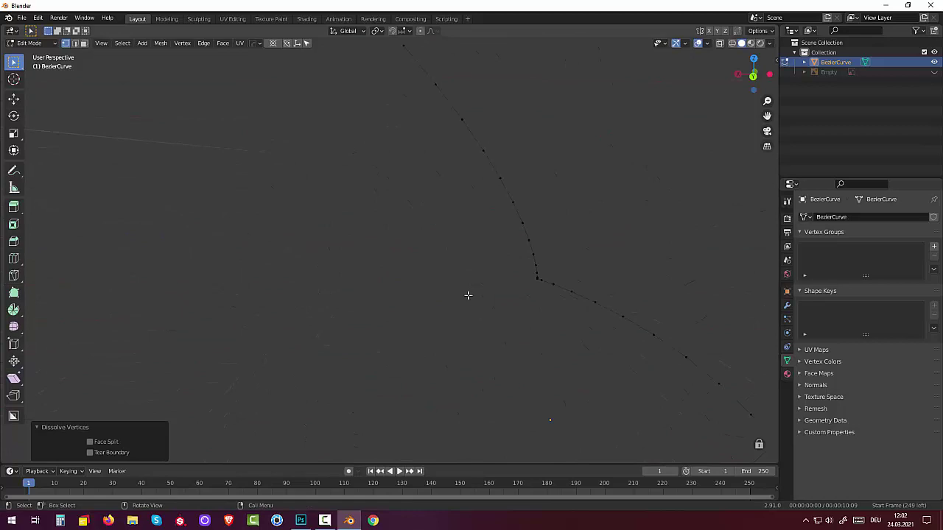
click(544, 276)
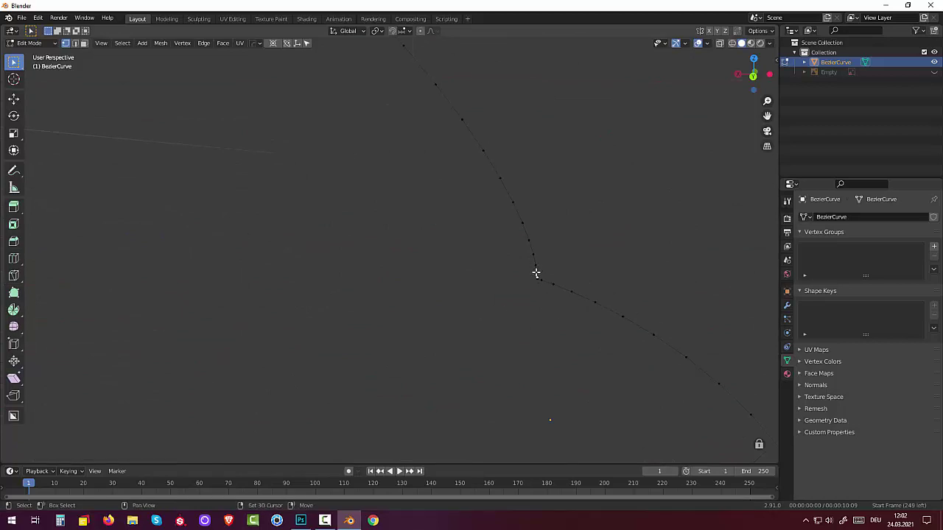
shift+click(536, 274)
key(x)
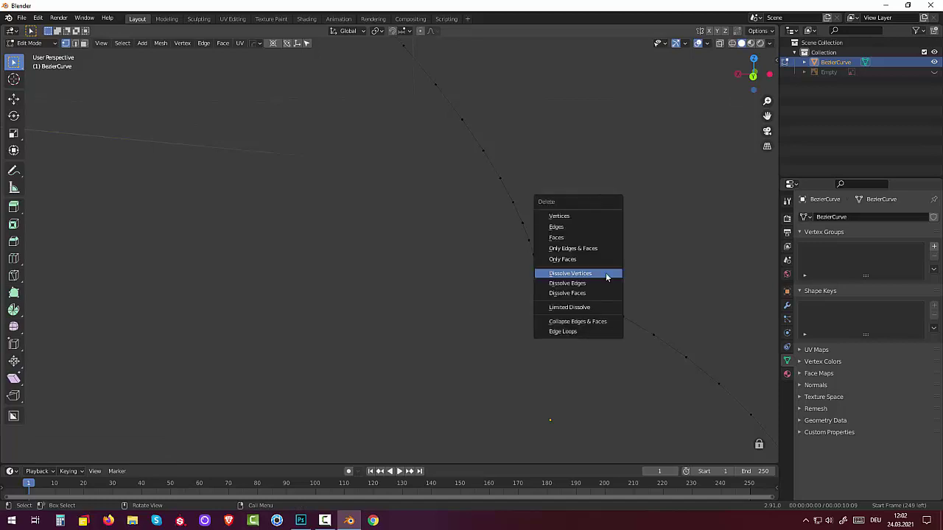
click(607, 275)
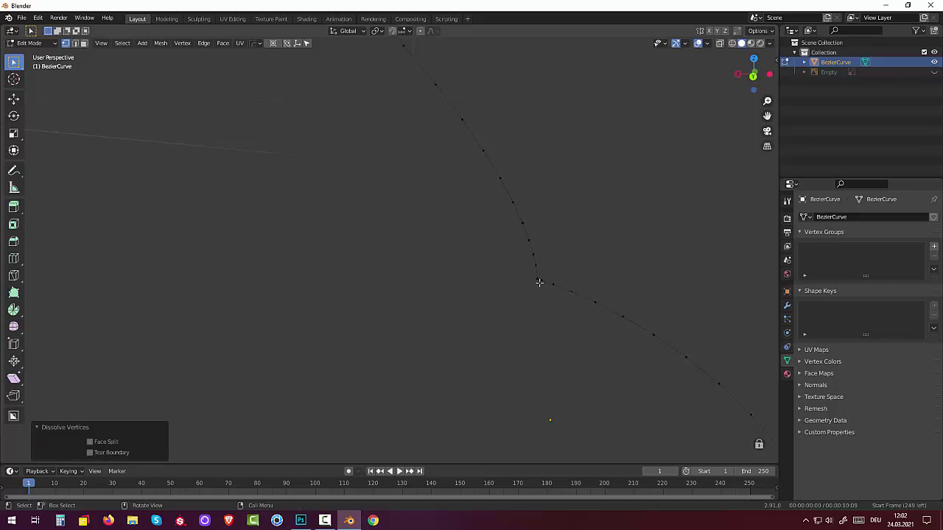
Step: Delete the next kink vertex outright and dissolve another vertex along the curve
click(542, 280)
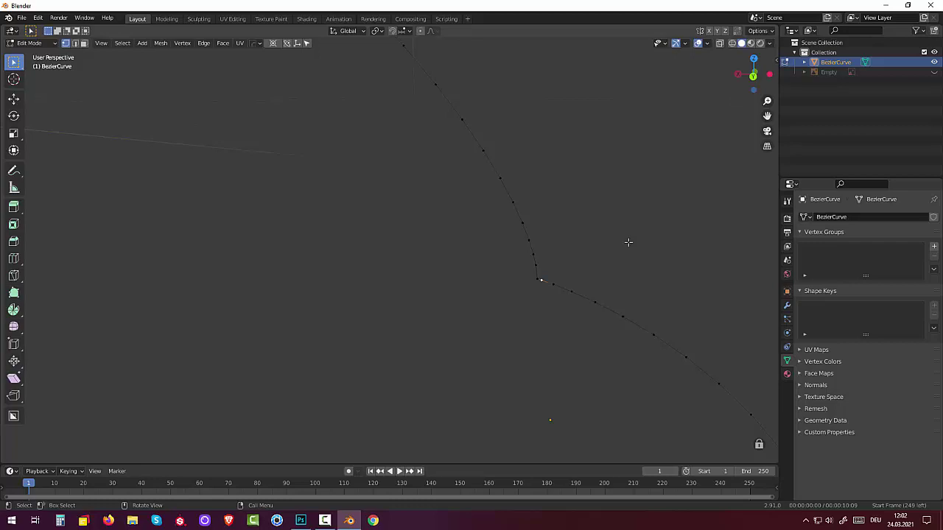
key(x)
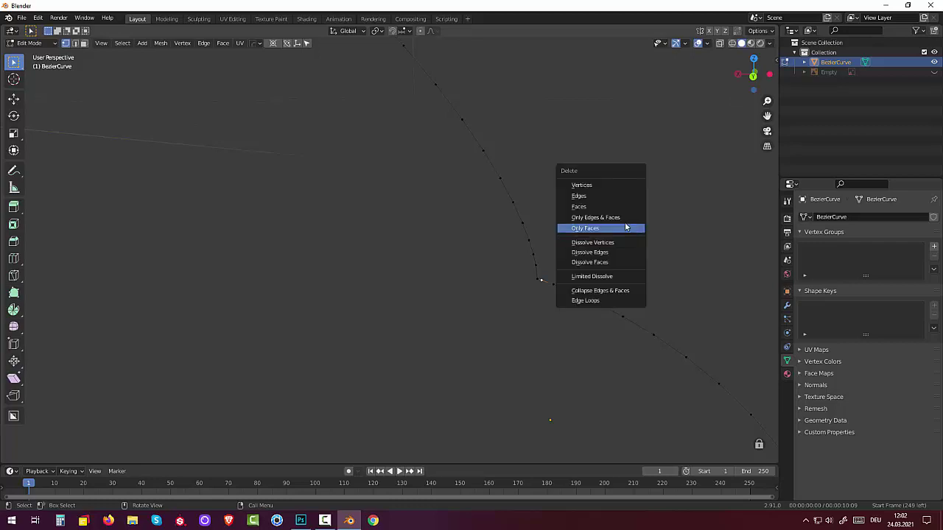
click(596, 186)
middle_drag(393, 214, 369, 211)
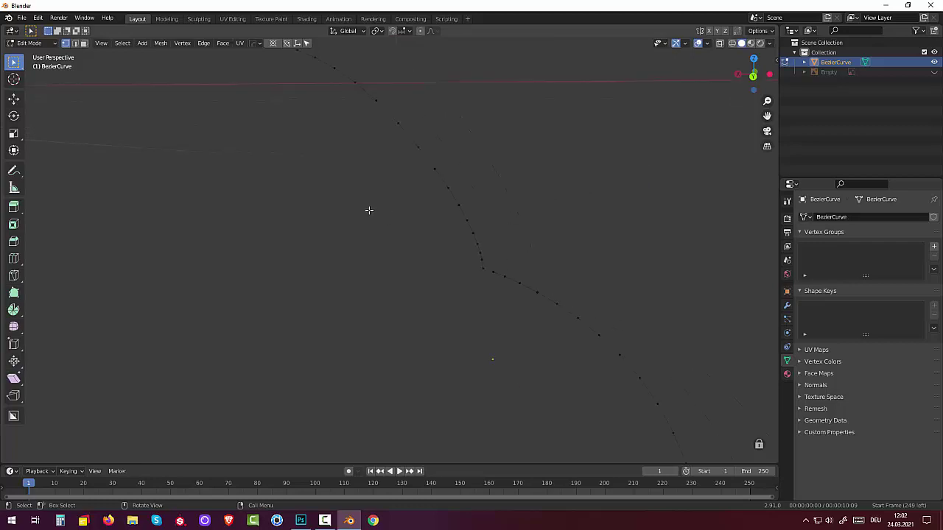
click(481, 260)
key(x)
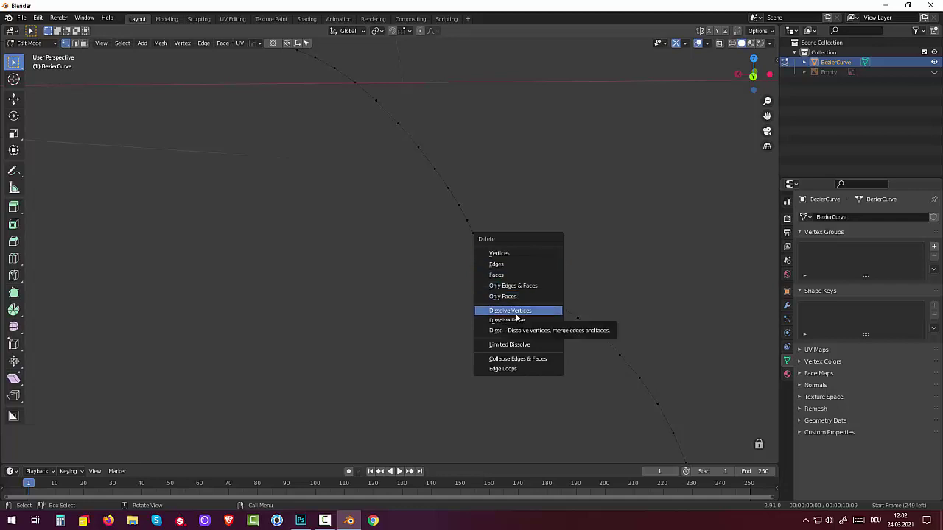
click(515, 311)
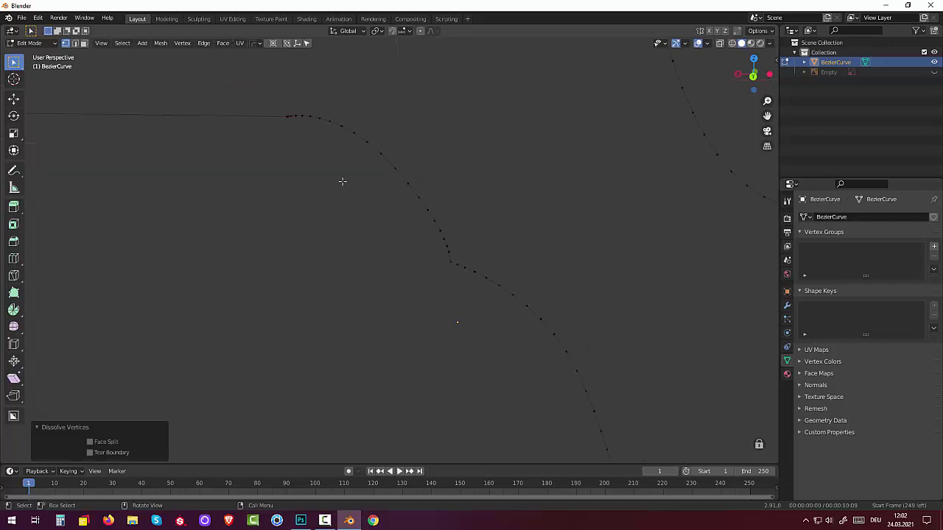
Step: Dissolve a stray vertex near the curve's loose end
middle_drag(343, 181, 342, 178)
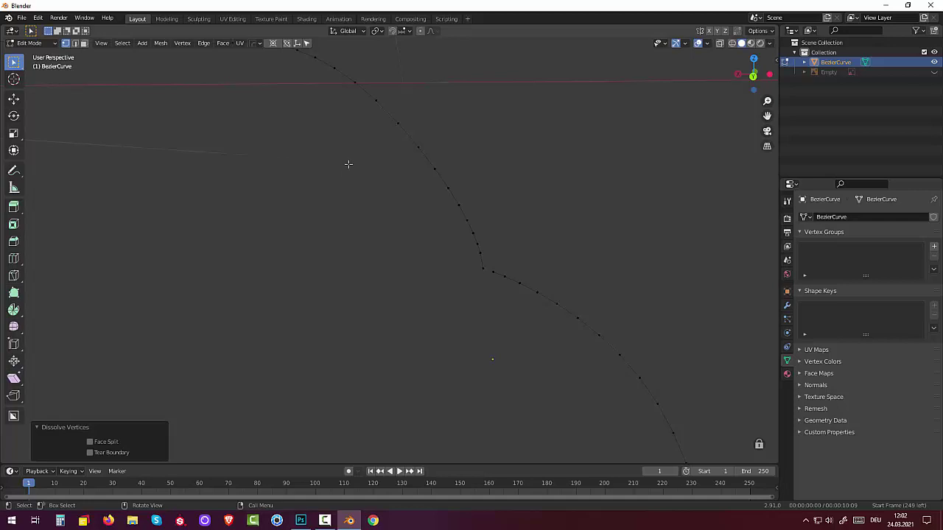
key(KP_3)
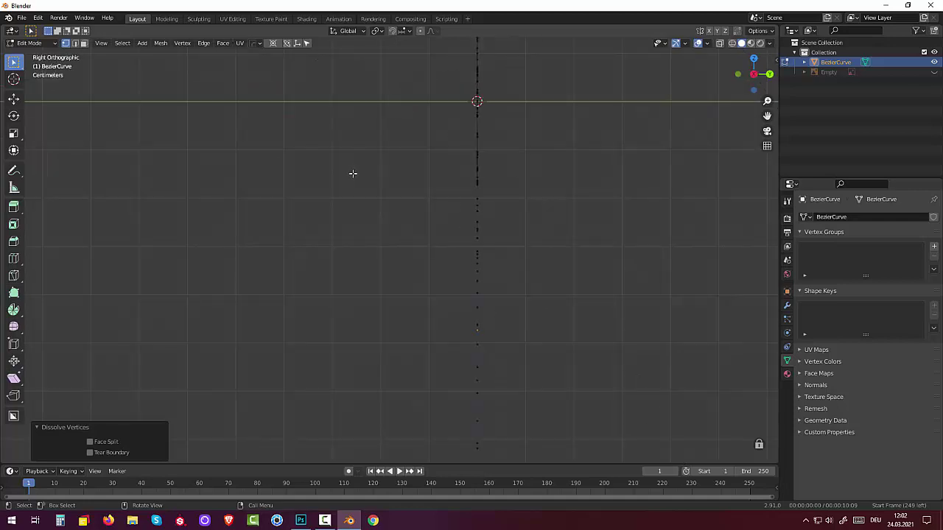
key(KP_1)
scroll(369, 179, down, 1)
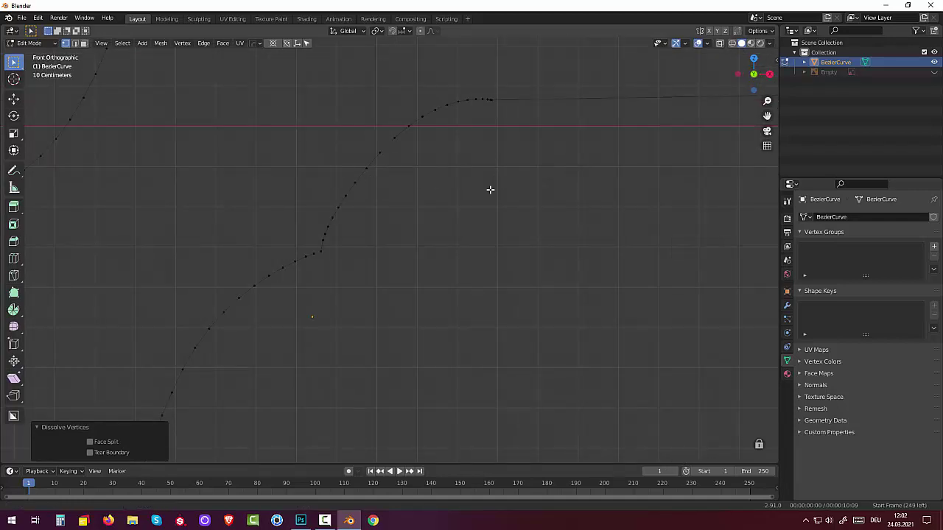
shift+middle_drag(490, 189, 442, 406)
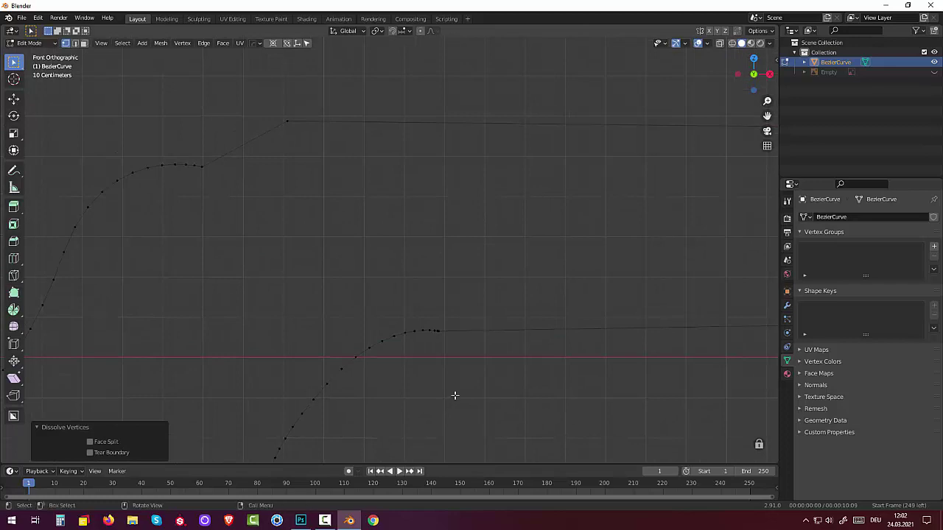
scroll(455, 396, up, 2)
scroll(464, 392, up, 2)
scroll(475, 389, up, 1)
shift+middle_drag(479, 387, 417, 254)
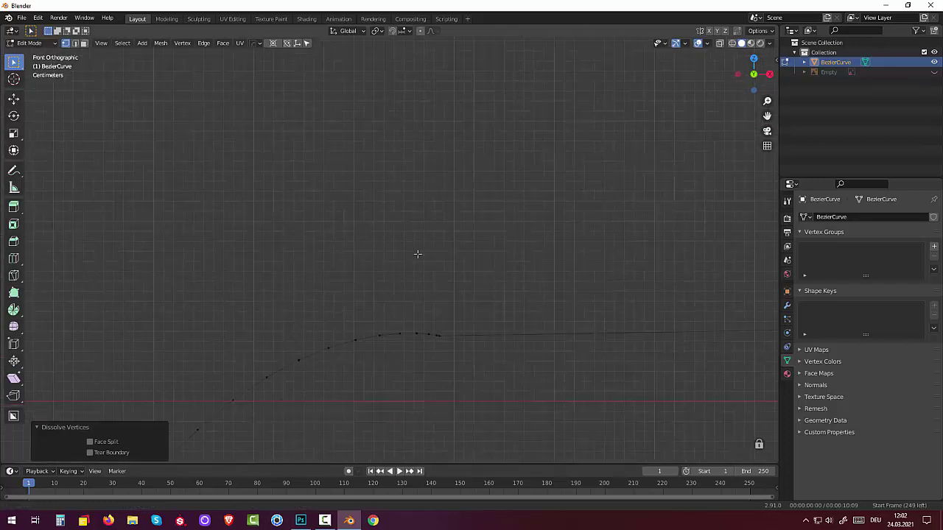
scroll(417, 255, up, 2)
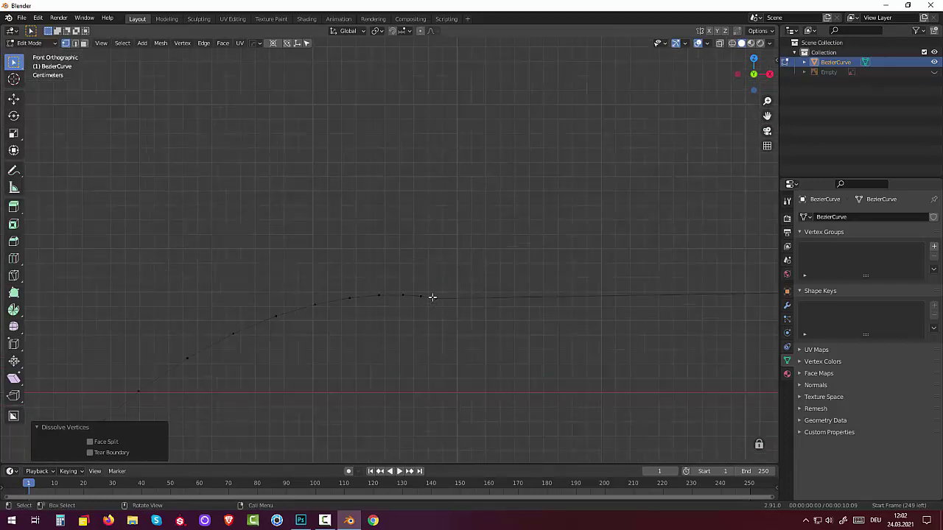
click(430, 306)
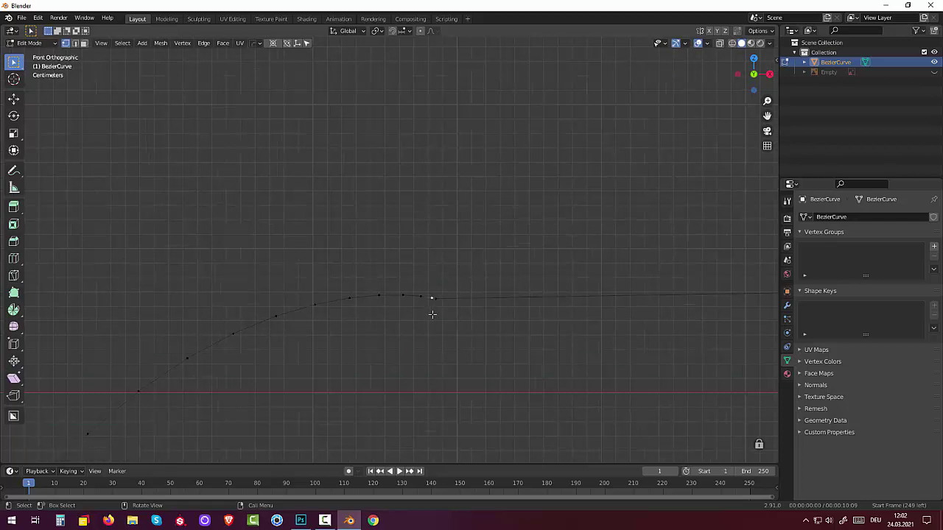
key(x)
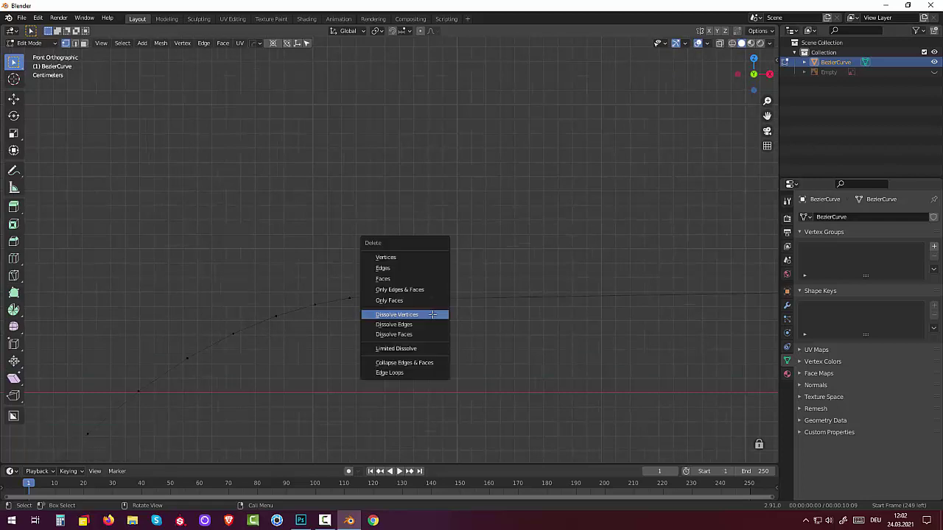
click(417, 315)
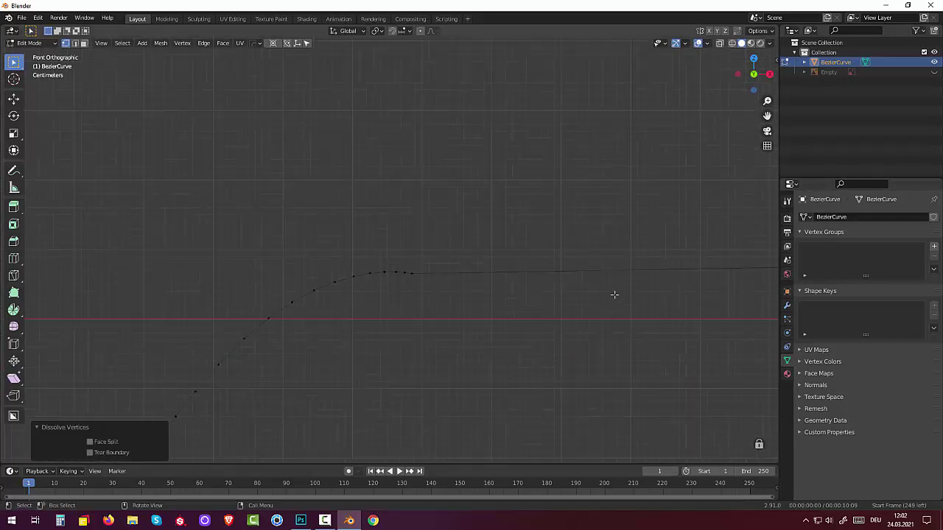
Step: Dissolve the lower endpoint of the curved front tip
scroll(613, 294, down, 3)
scroll(614, 294, up, 2)
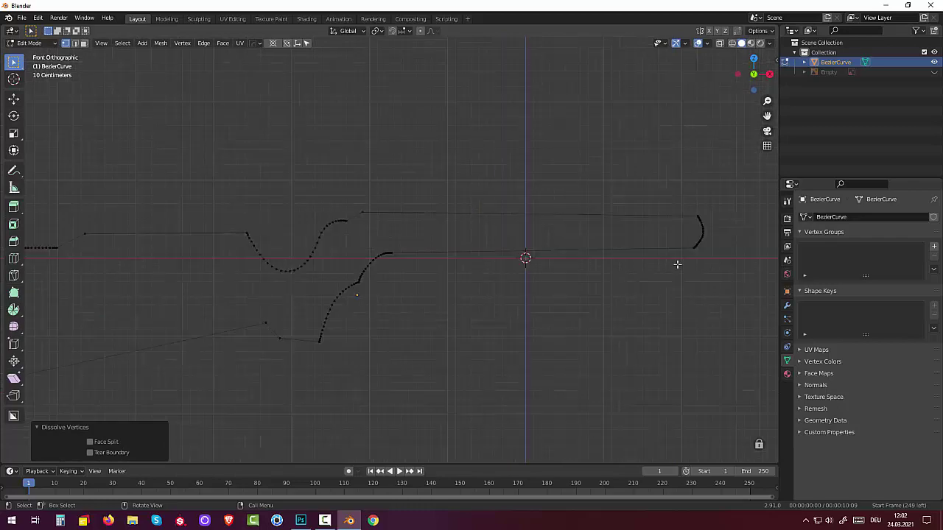
scroll(676, 263, up, 2)
shift+middle_drag(646, 260, 423, 280)
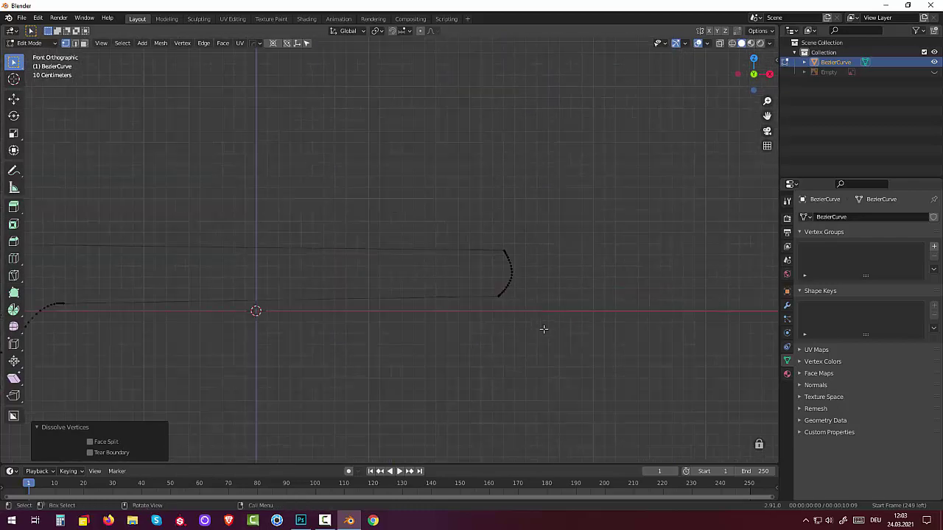
shift+middle_drag(547, 309, 412, 271)
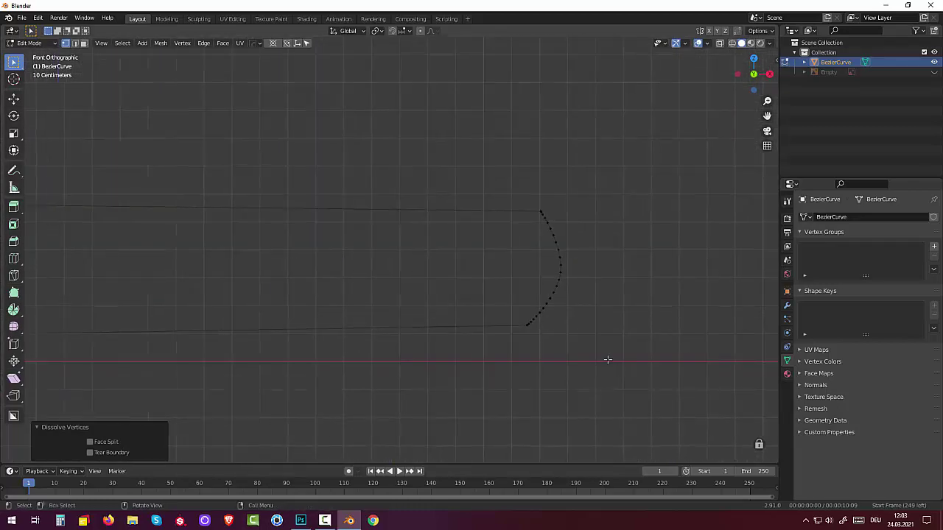
scroll(604, 358, up, 3)
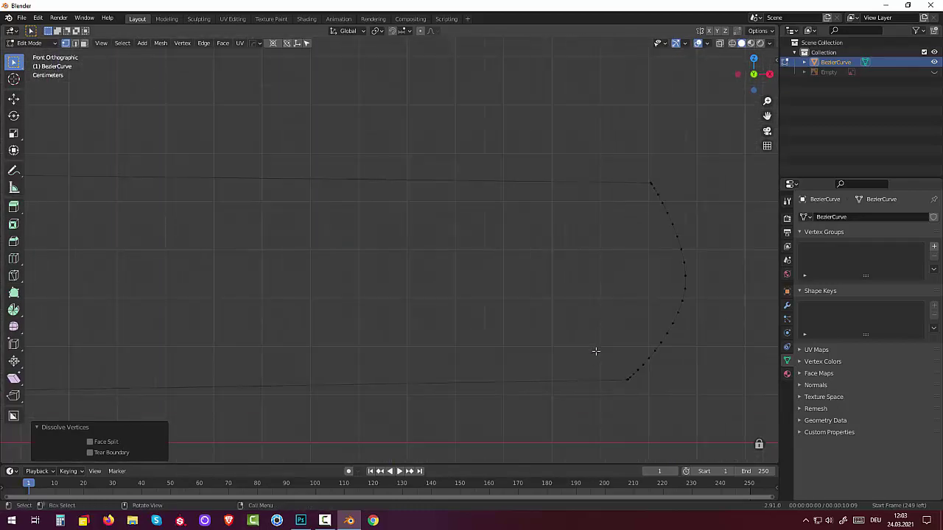
click(632, 380)
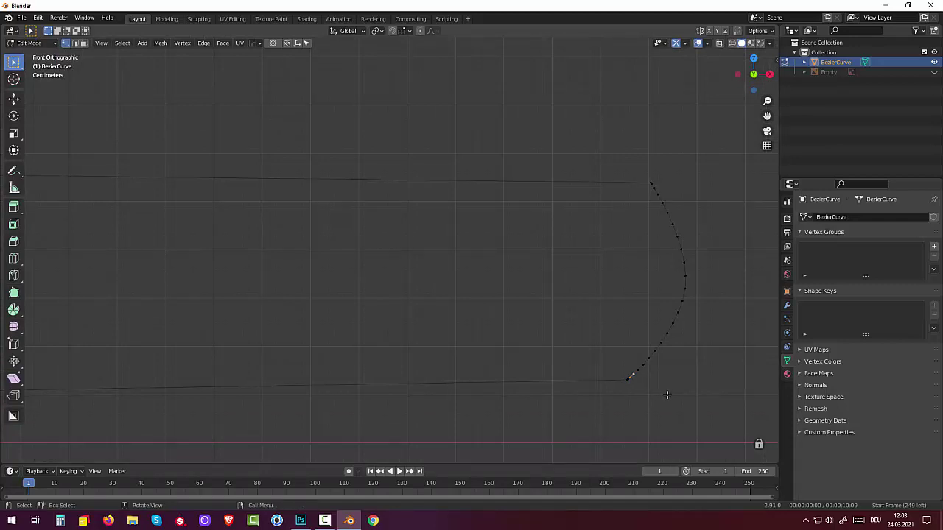
key(x)
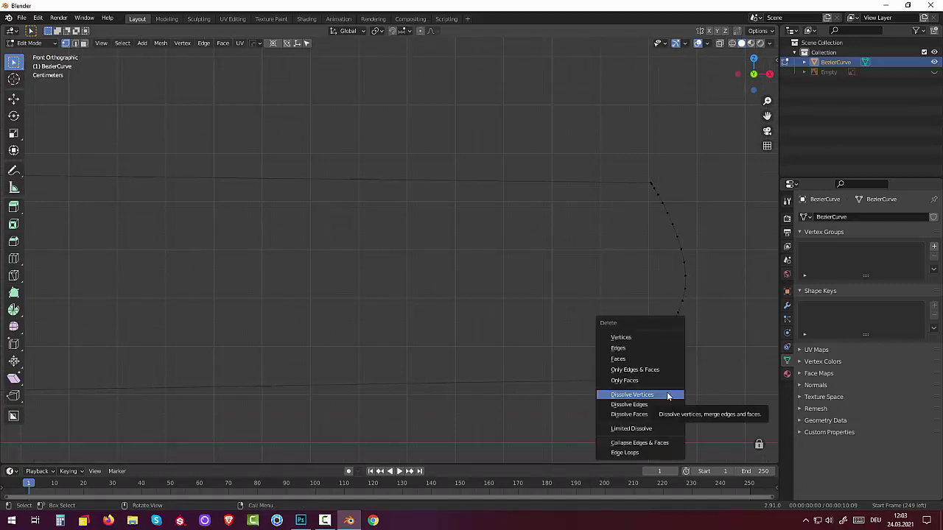
click(668, 396)
Step: Dissolve the upper endpoint of the curved front tip
click(651, 183)
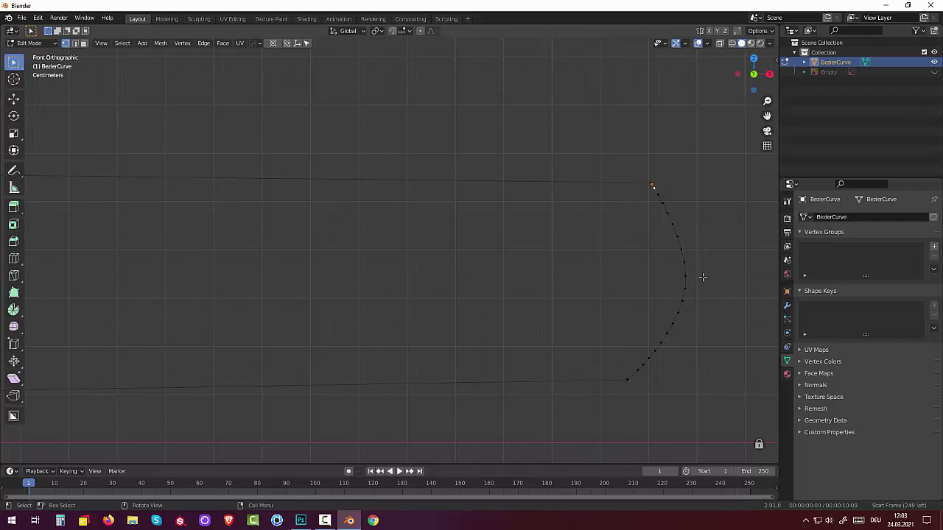
key(x)
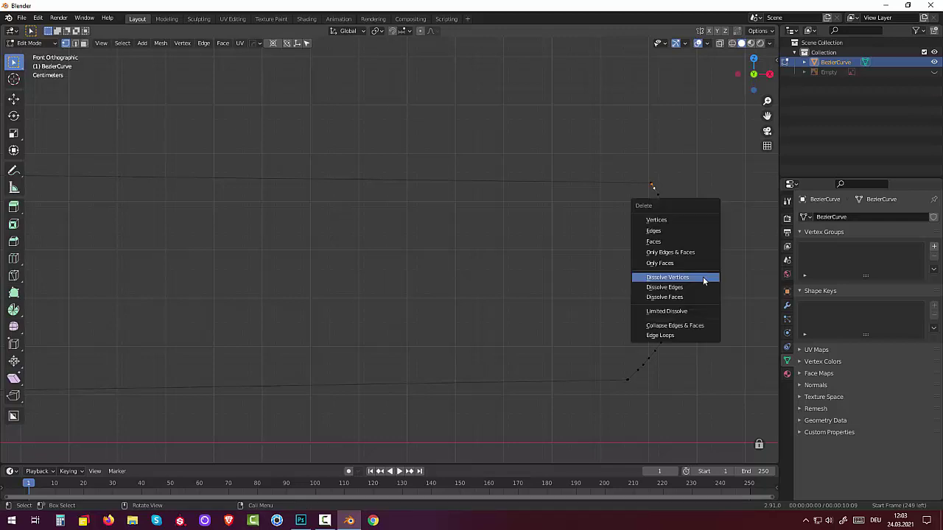
click(704, 278)
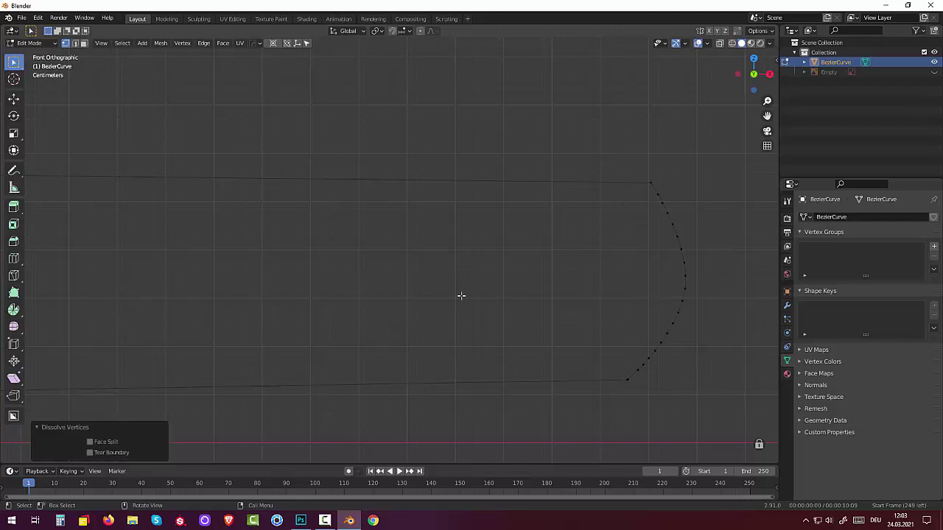
scroll(470, 290, down, 3)
scroll(469, 288, down, 3)
mouse_move(470, 288)
middle_down()
mouse_move(488, 307)
mouse_move(453, 333)
mouse_move(406, 328)
mouse_move(412, 303)
mouse_move(505, 258)
mouse_move(499, 255)
middle_up()
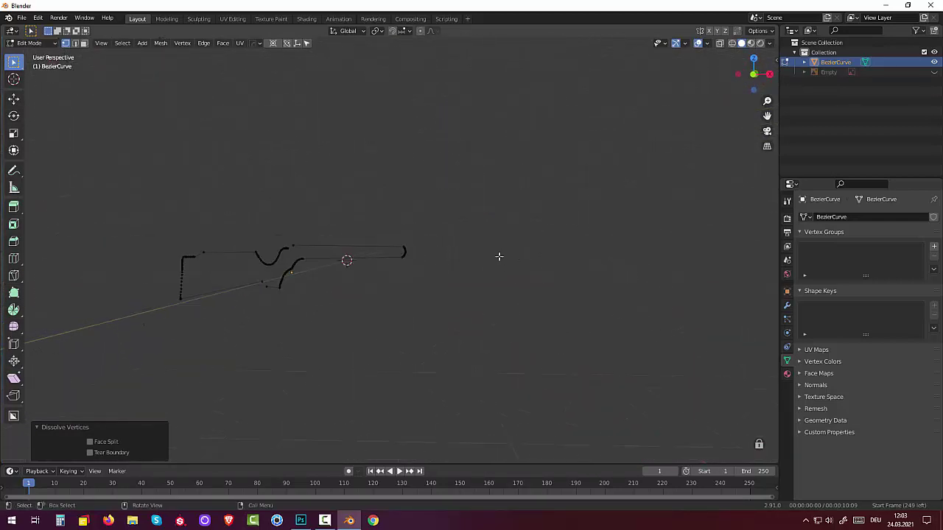
drag(148, 207, 570, 342)
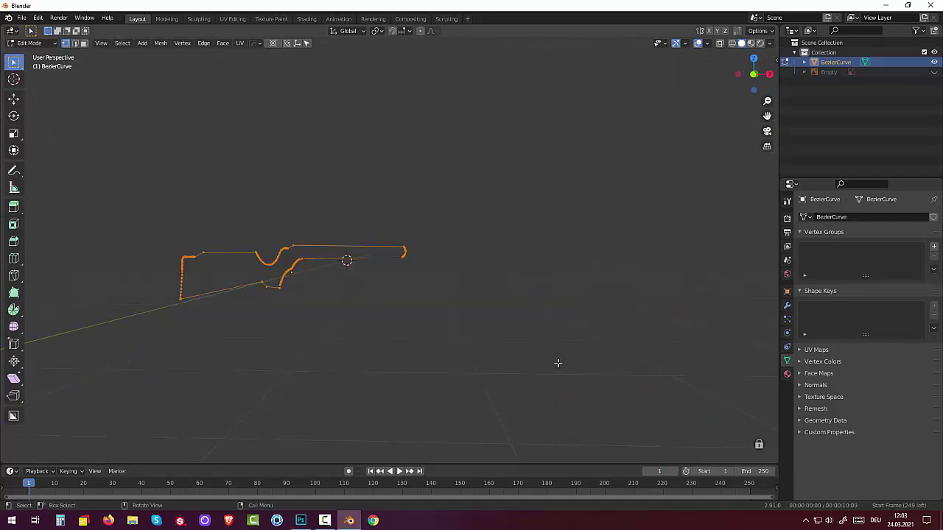
key(f)
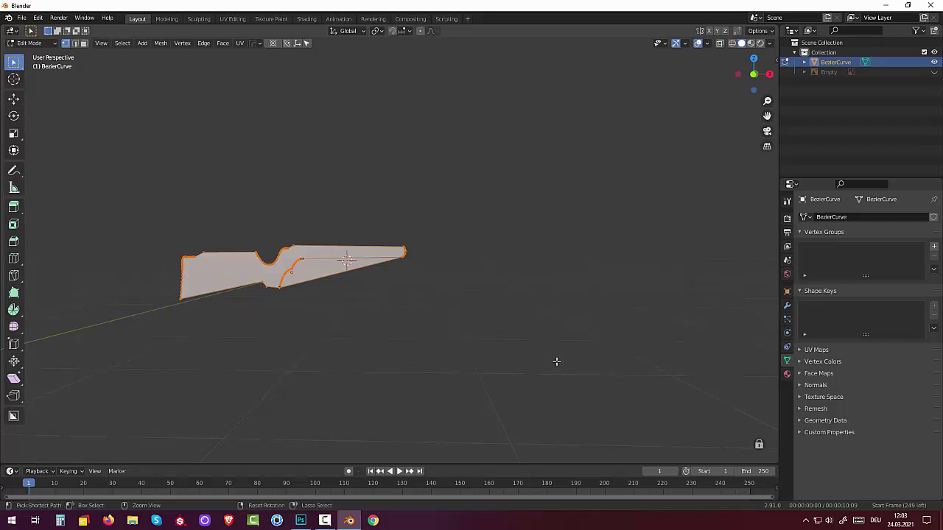
key(ctrl+z)
key(ctrl+z)
scroll(242, 345, up, 3)
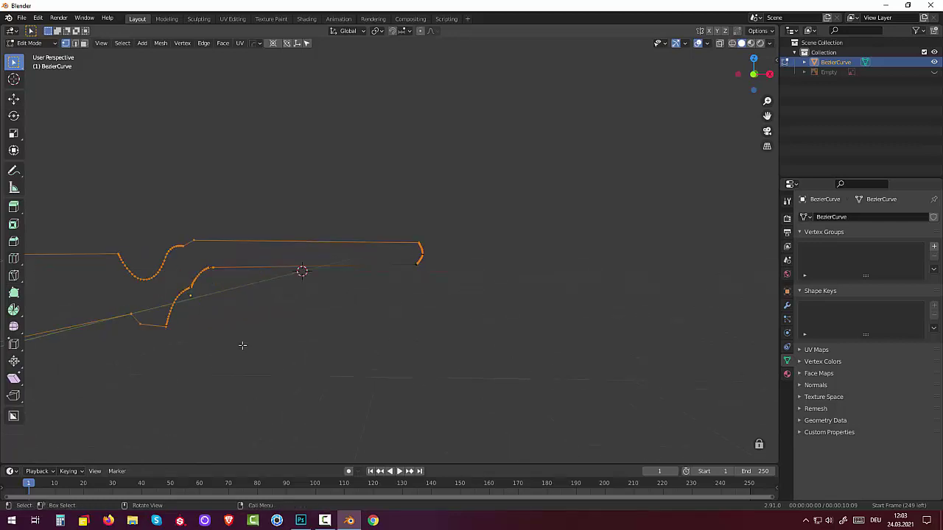
scroll(243, 345, up, 3)
shift+middle_drag(256, 344, 469, 354)
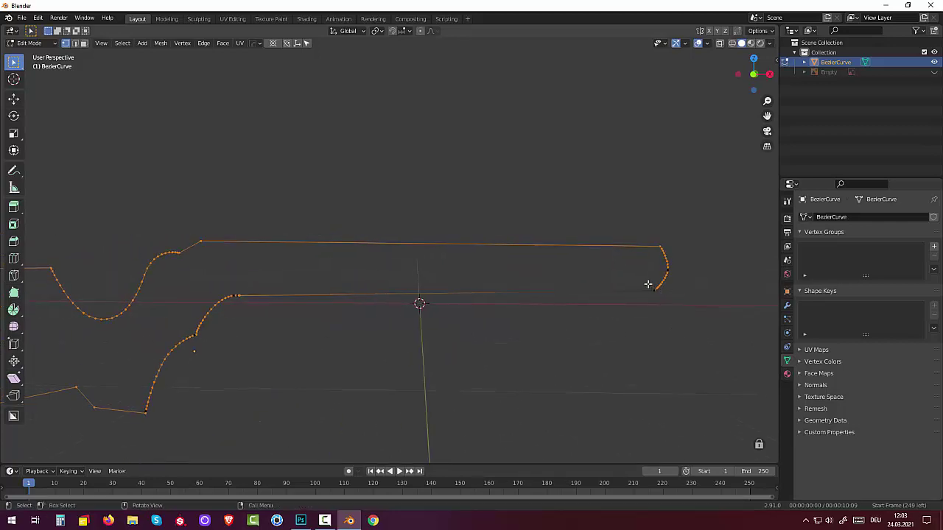
scroll(313, 212, down, 3)
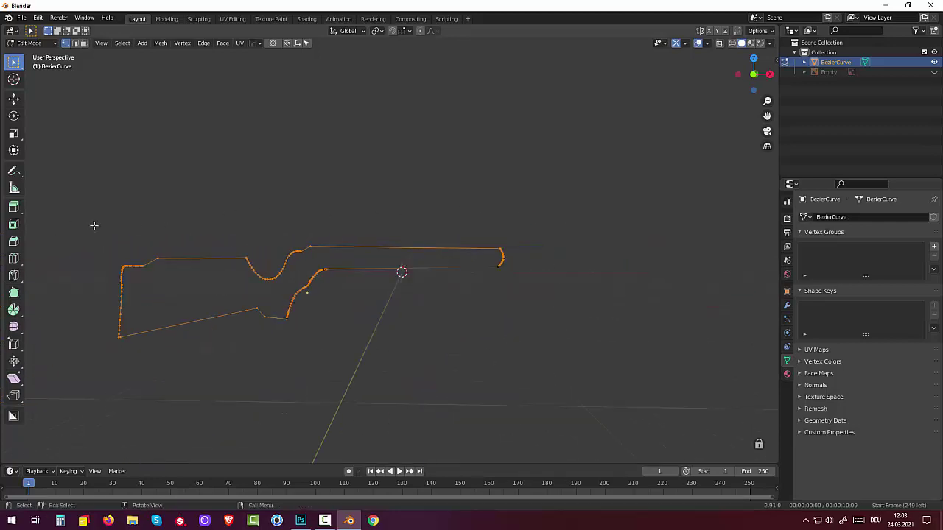
key(KP_1)
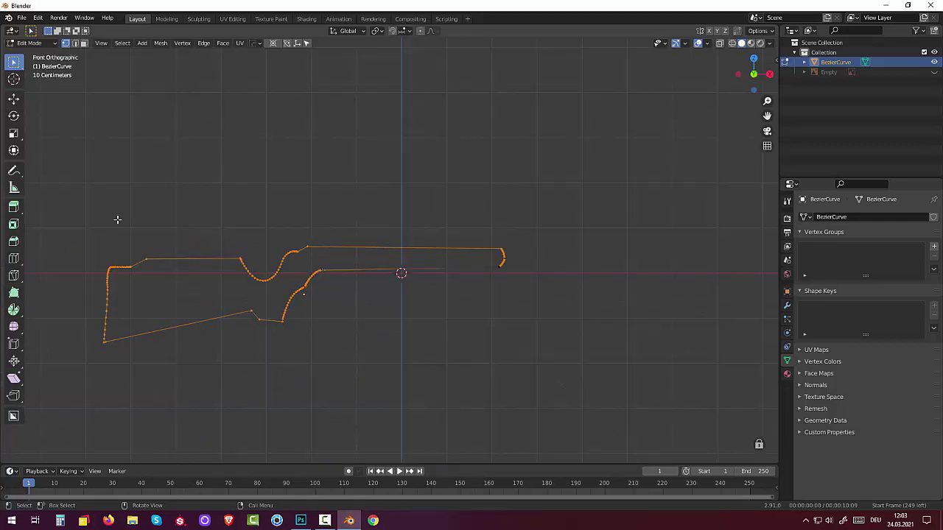
drag(80, 220, 597, 391)
key(f)
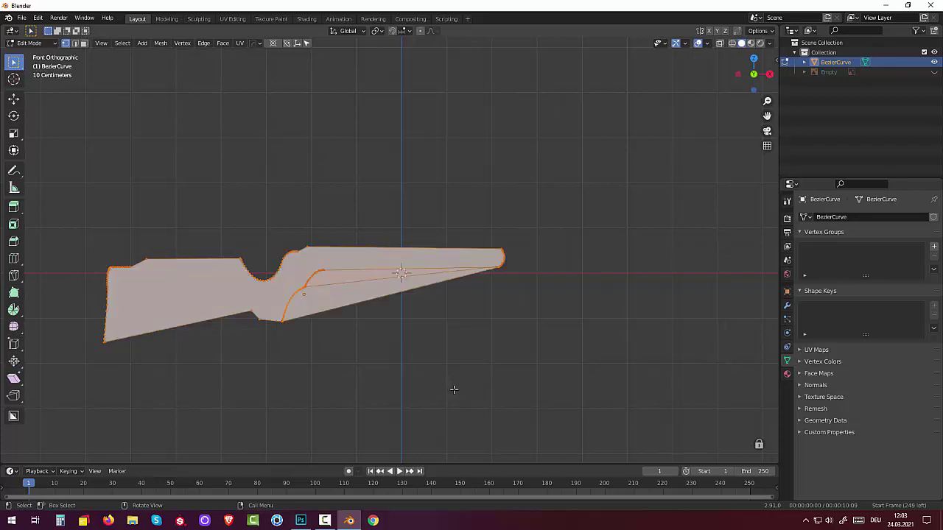
key(ctrl+z)
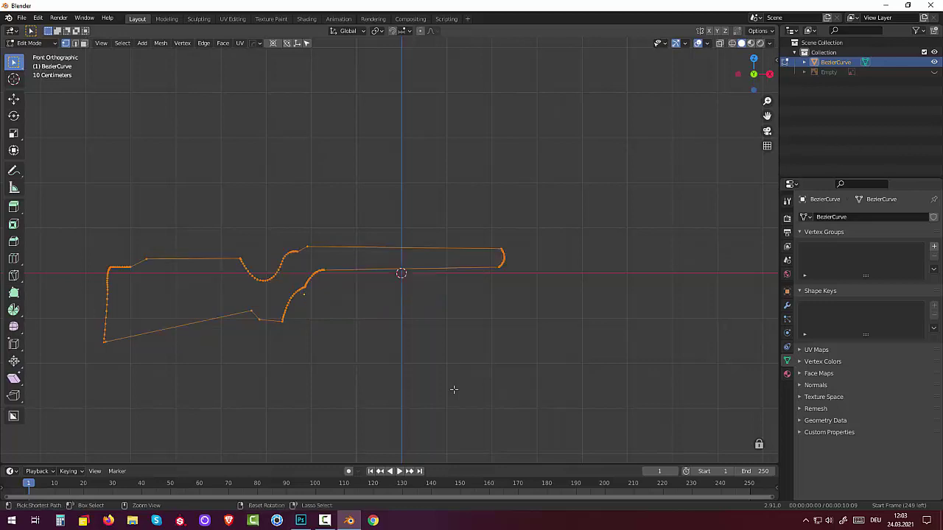
key(alt+a)
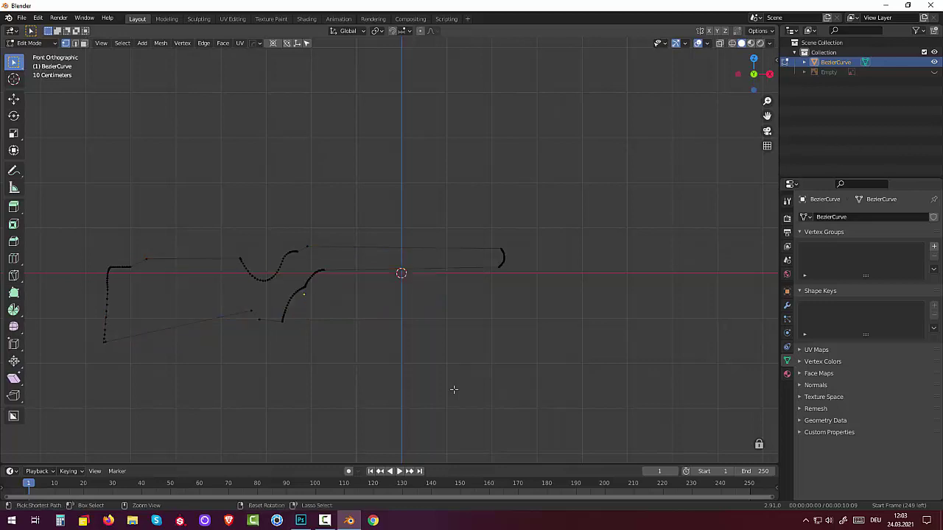
drag(76, 222, 615, 398)
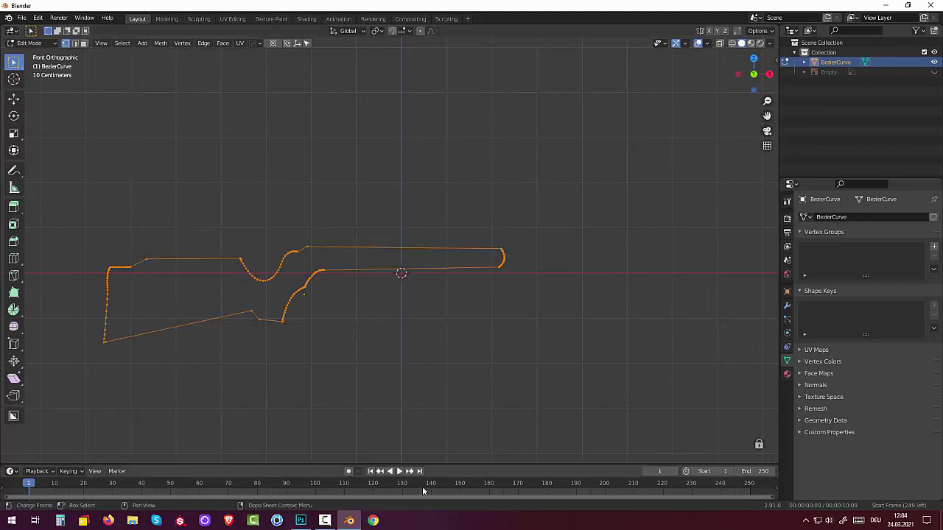
Step: Merge the outline's vertices by distance at 0.1 m, removing 89 vertices
key(m)
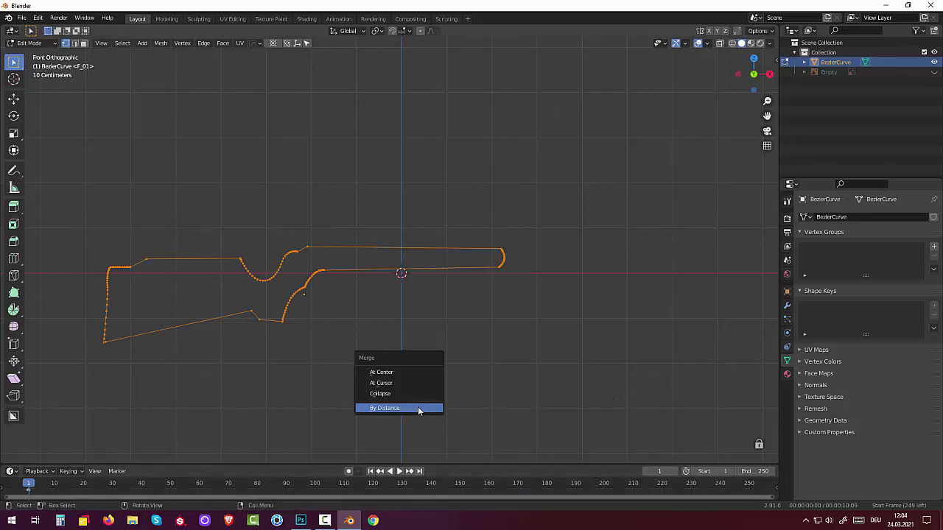
click(418, 411)
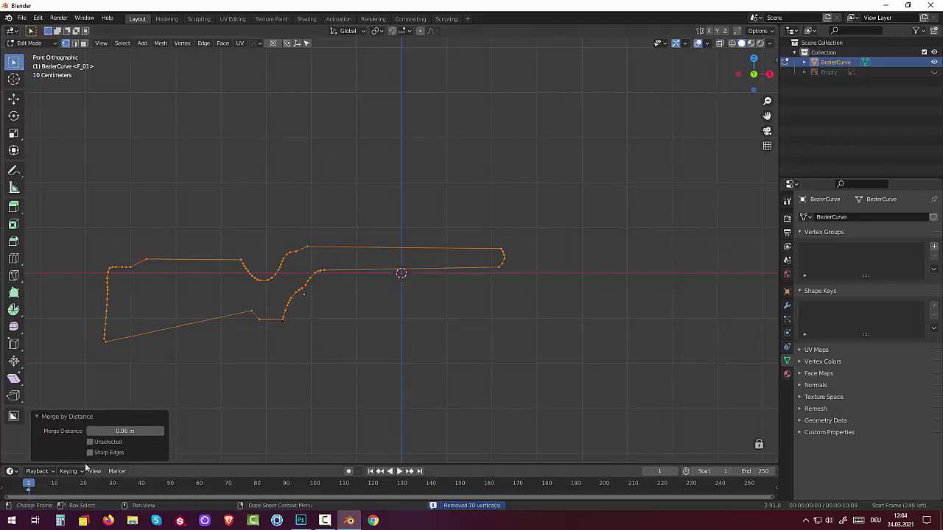
click(119, 431)
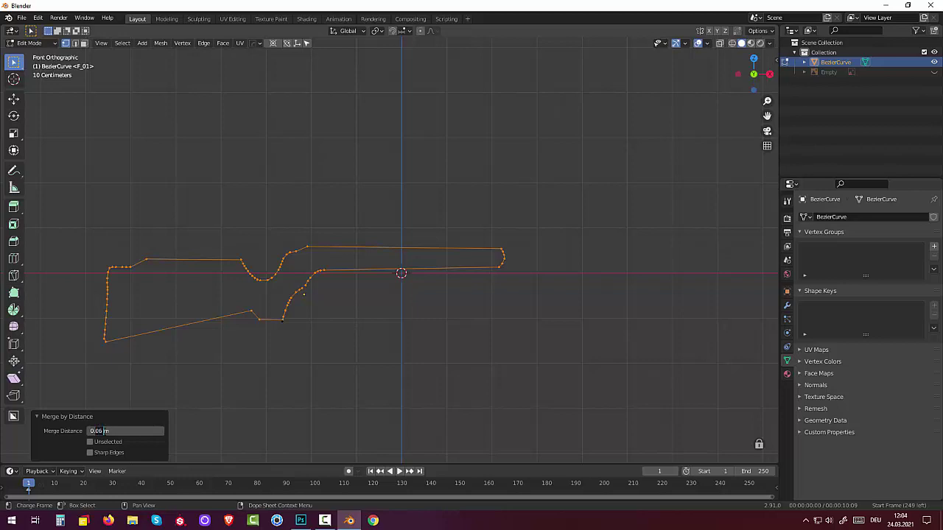
key(BackSpace)
key(BackSpace)
text(1)
key(Return)
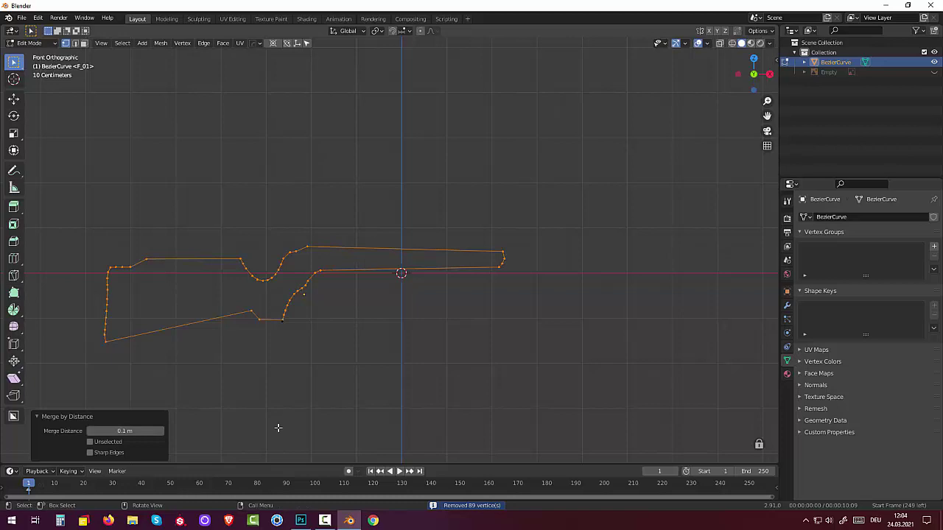
Step: Dissolve one lone vertex near the grip and delete the grip's bottom corner vertex
scroll(275, 431, up, 3)
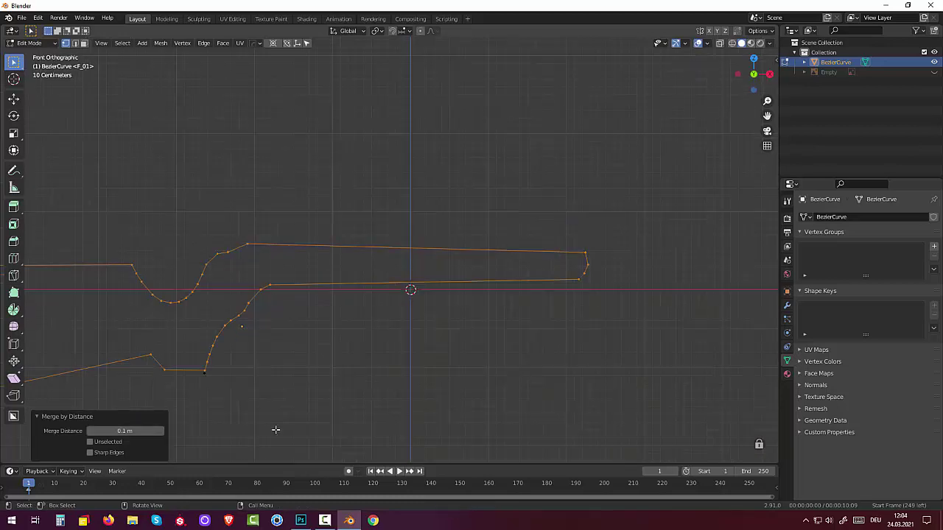
shift+middle_drag(344, 389, 362, 292)
scroll(362, 292, up, 2)
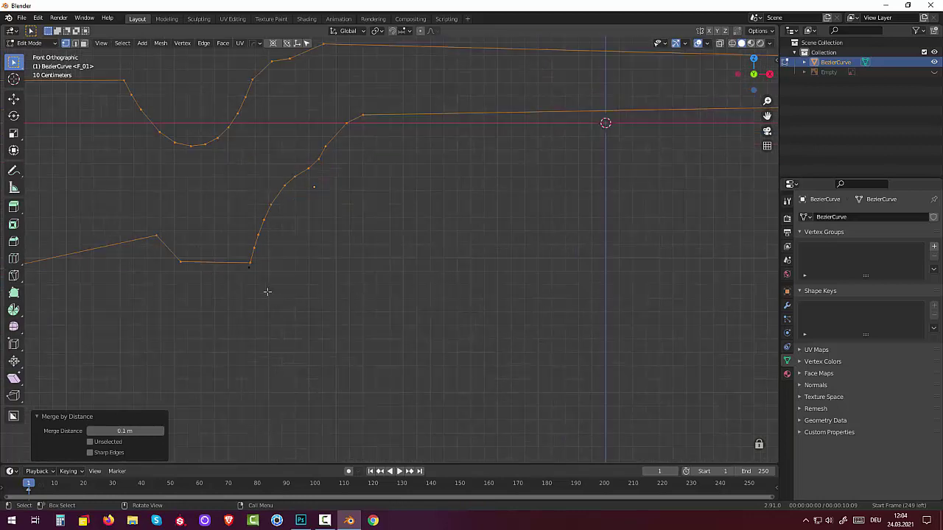
click(247, 269)
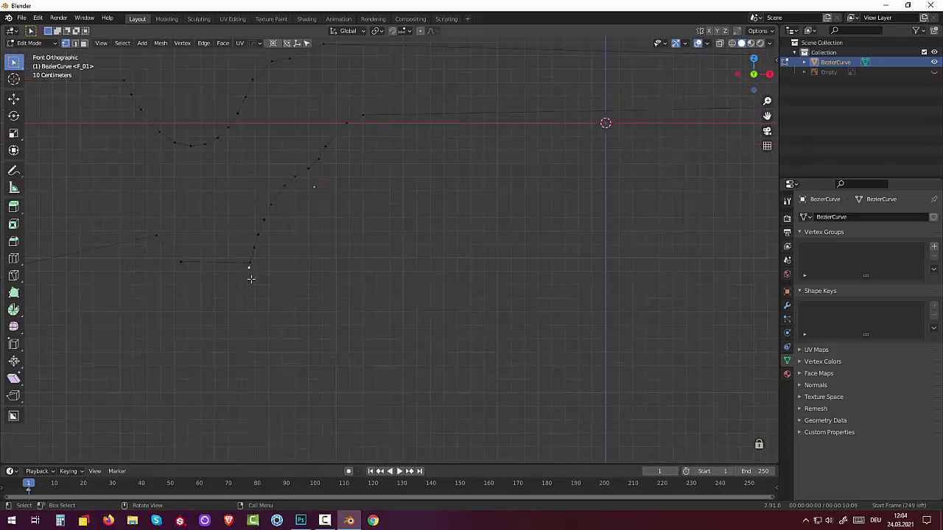
key(x)
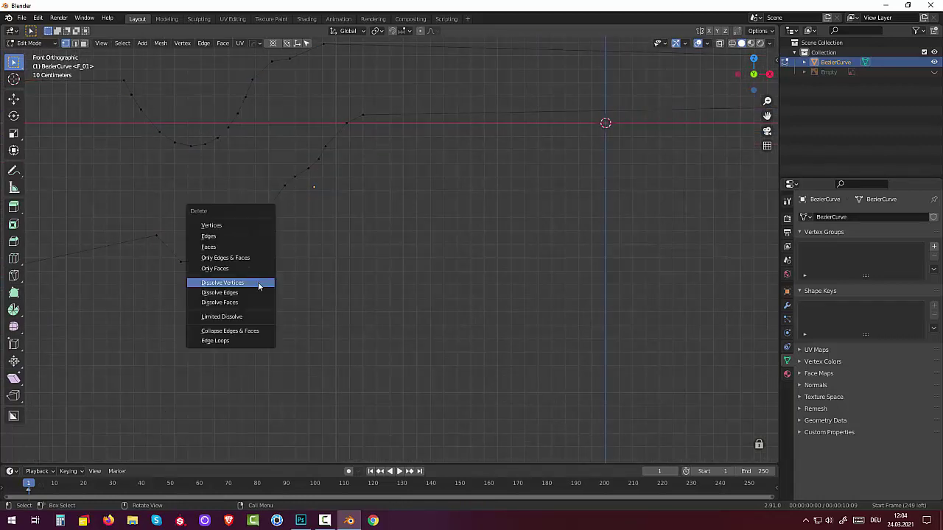
click(259, 286)
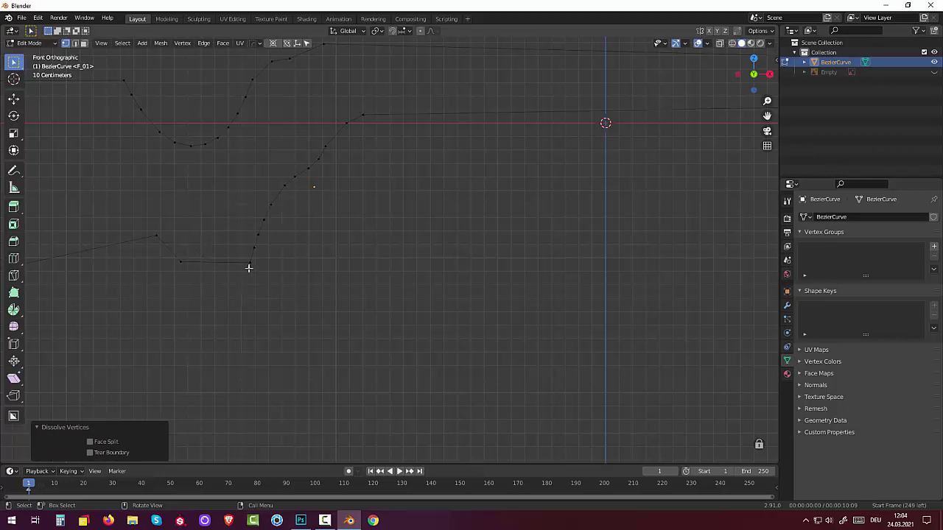
click(249, 267)
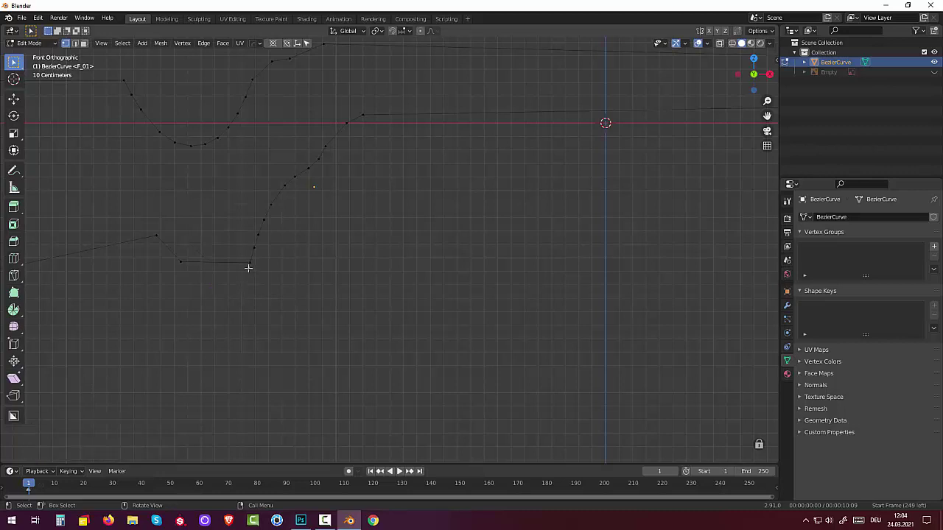
key(x)
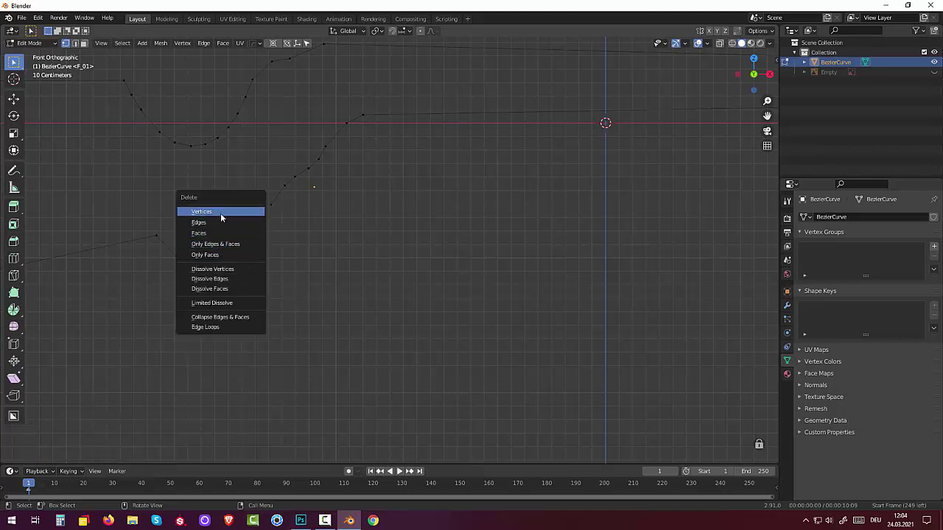
click(221, 217)
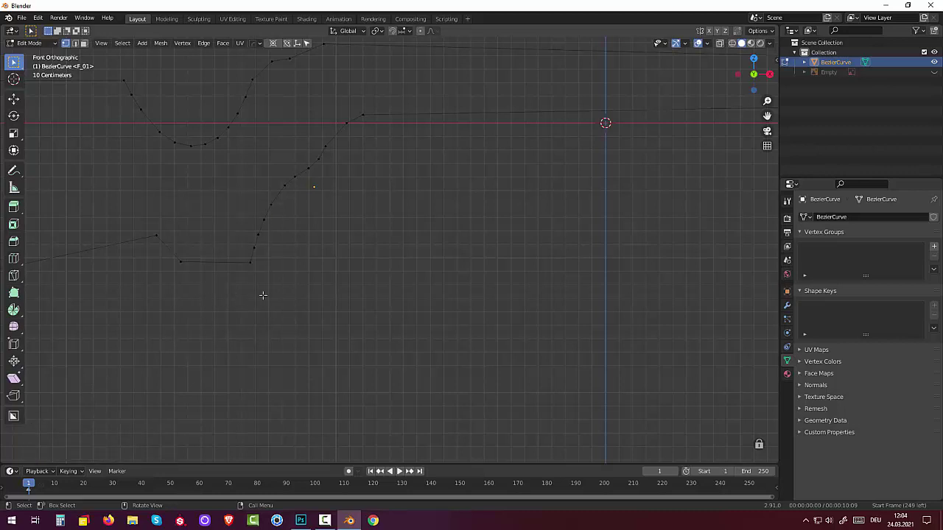
Step: Zoom out and box-select every point of the stock outline
scroll(263, 296, down, 1)
scroll(263, 295, down, 1)
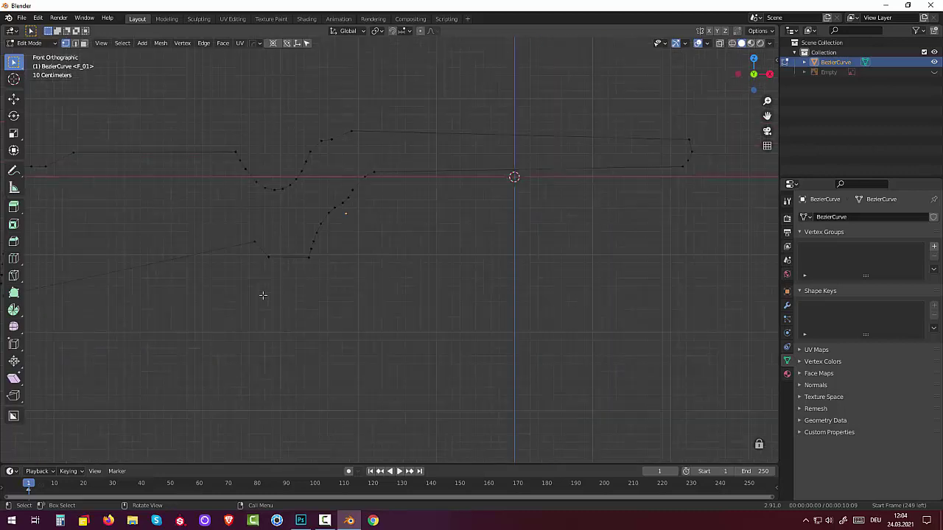
scroll(263, 296, down, 1)
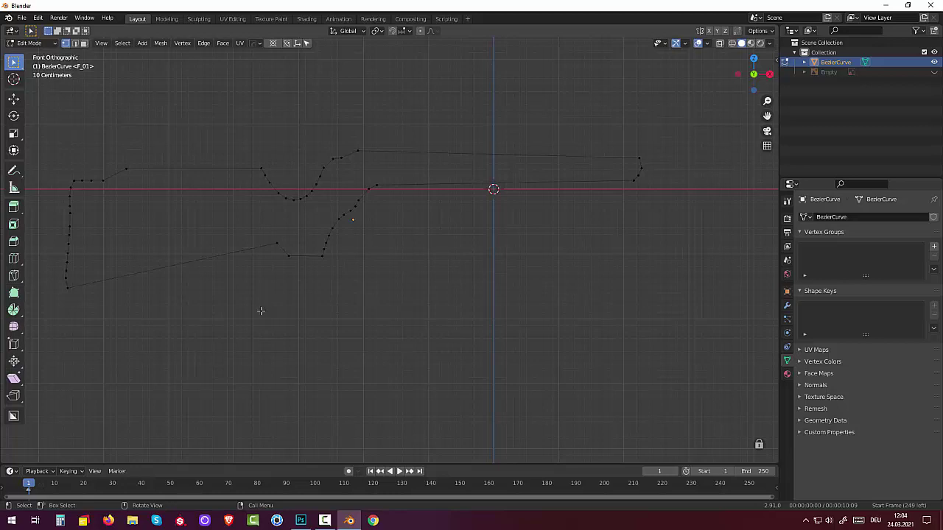
scroll(260, 311, down, 2)
drag(140, 175, 610, 309)
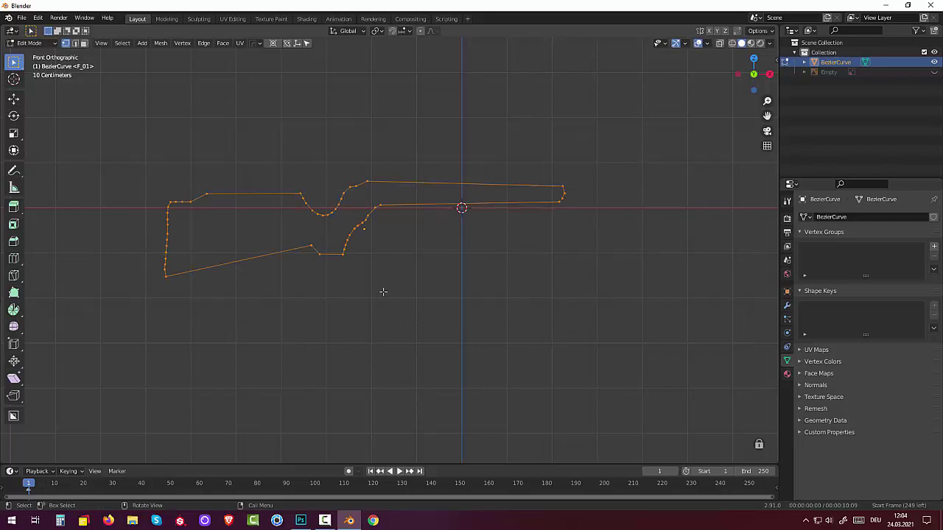
Step: Fill the closed stock outline with a single face
scroll(383, 292, up, 1)
scroll(383, 291, up, 2)
scroll(380, 292, down, 4)
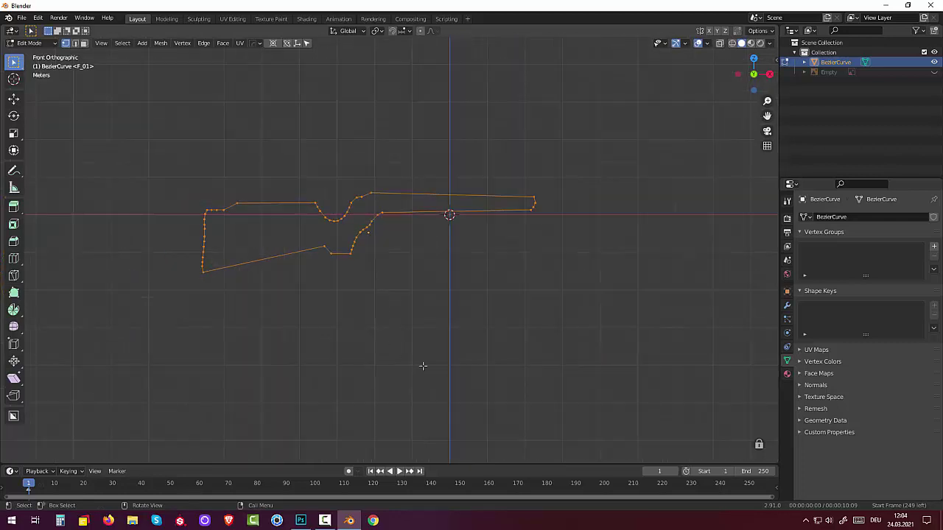
key(f)
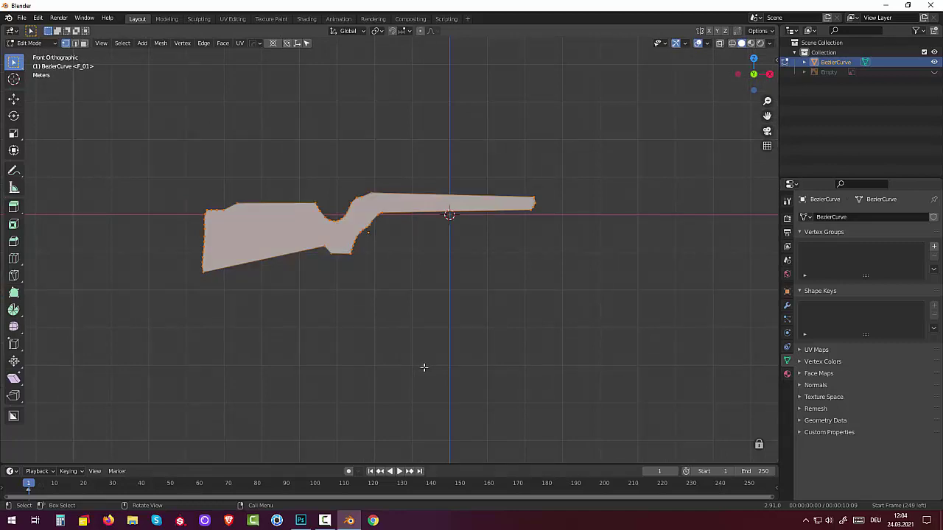
Step: Extrude the face 0.40473 m into a solid stock slab
mouse_move(424, 367)
middle_down()
mouse_move(455, 421)
mouse_move(390, 442)
mouse_move(374, 415)
middle_up()
key(e)
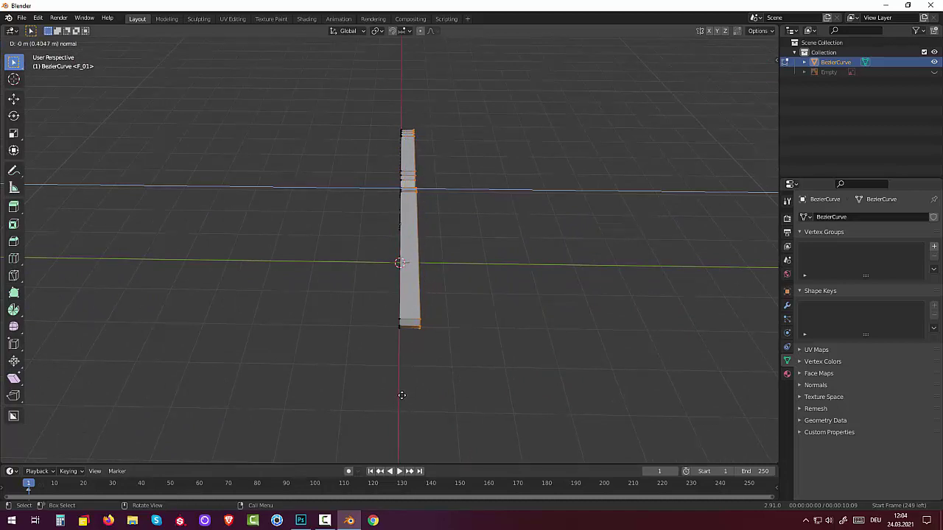
click(402, 395)
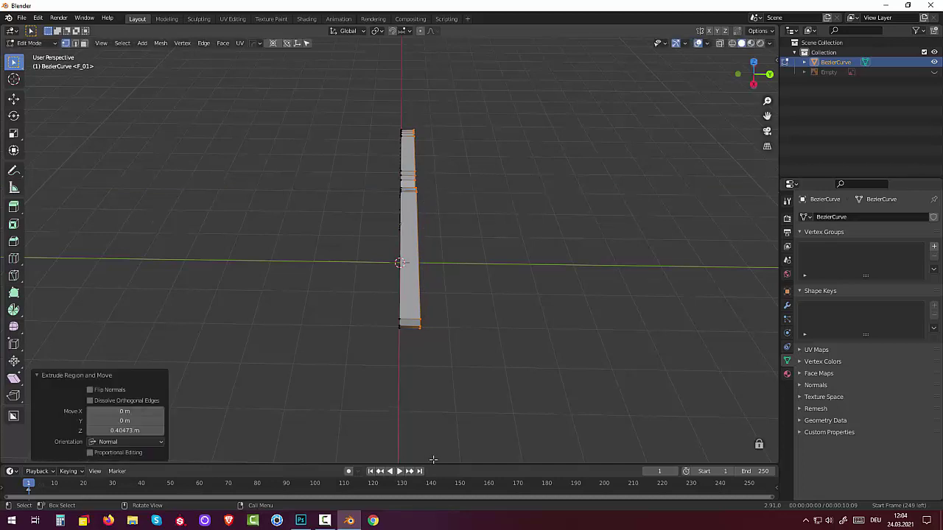
click(435, 432)
mouse_move(435, 432)
middle_down()
mouse_move(496, 374)
mouse_move(559, 376)
mouse_move(549, 383)
mouse_move(552, 422)
mouse_move(550, 386)
mouse_move(538, 396)
mouse_move(553, 392)
middle_up()
Step: Add a Subdivision Surface modifier to the stock, then remove it
click(787, 305)
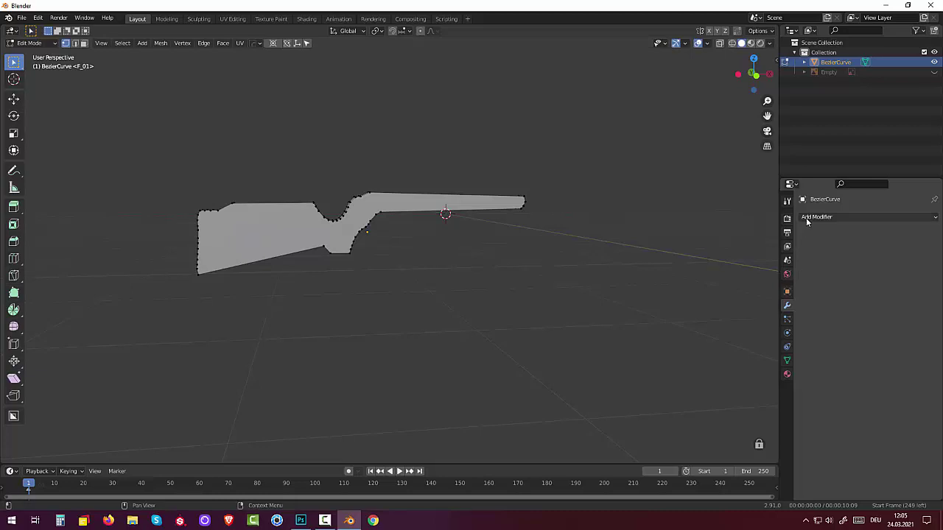
click(847, 216)
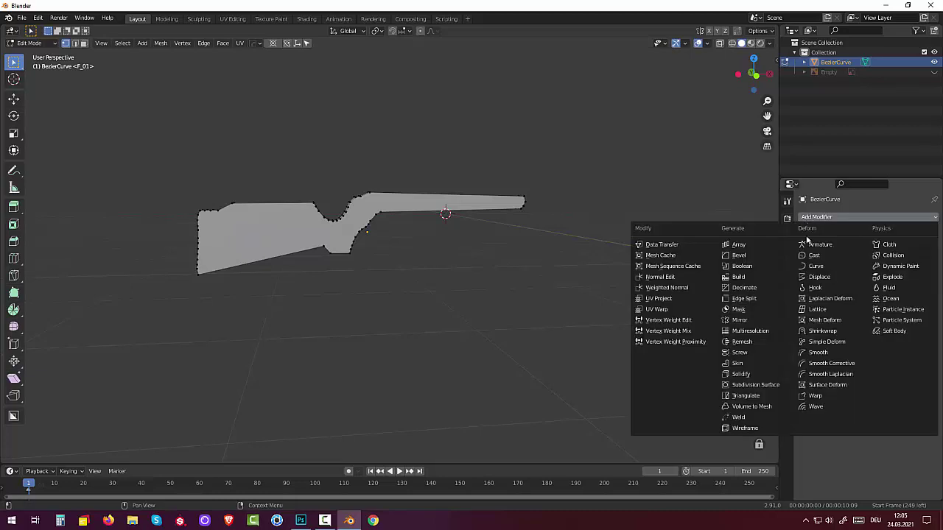
click(759, 385)
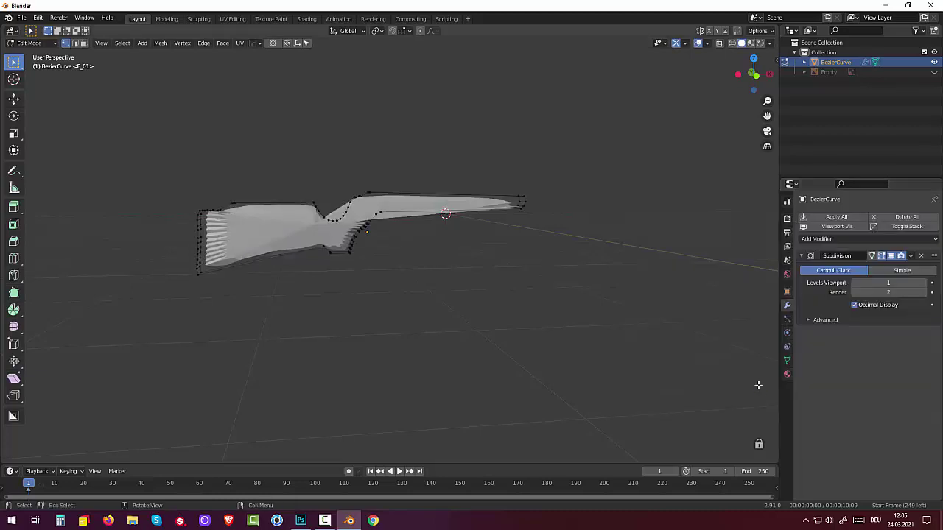
key(ctrl)
key(ctrl+i)
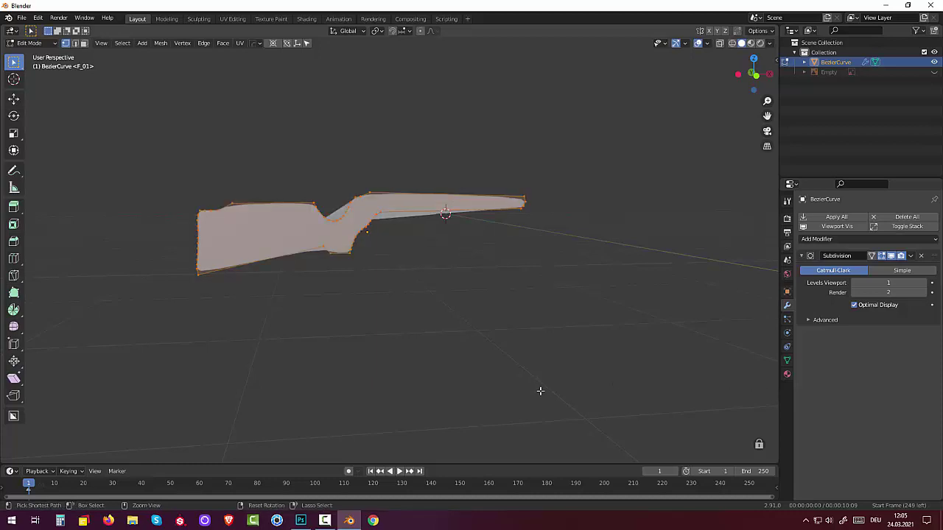
click(922, 256)
Step: Switch to face select mode and select the stock's flat face
click(599, 329)
mouse_move(599, 328)
middle_down()
mouse_move(541, 349)
mouse_move(517, 377)
mouse_move(430, 405)
mouse_move(410, 368)
middle_up()
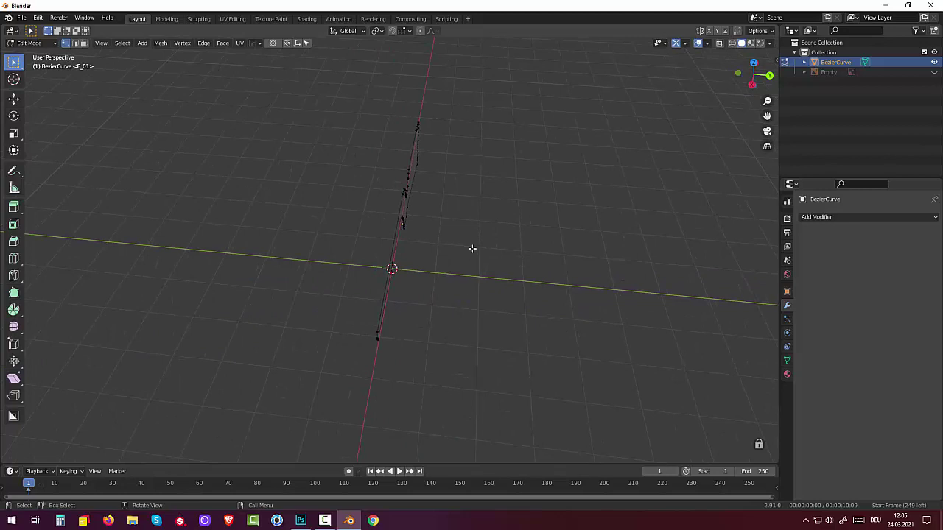
middle_drag(472, 248, 509, 231)
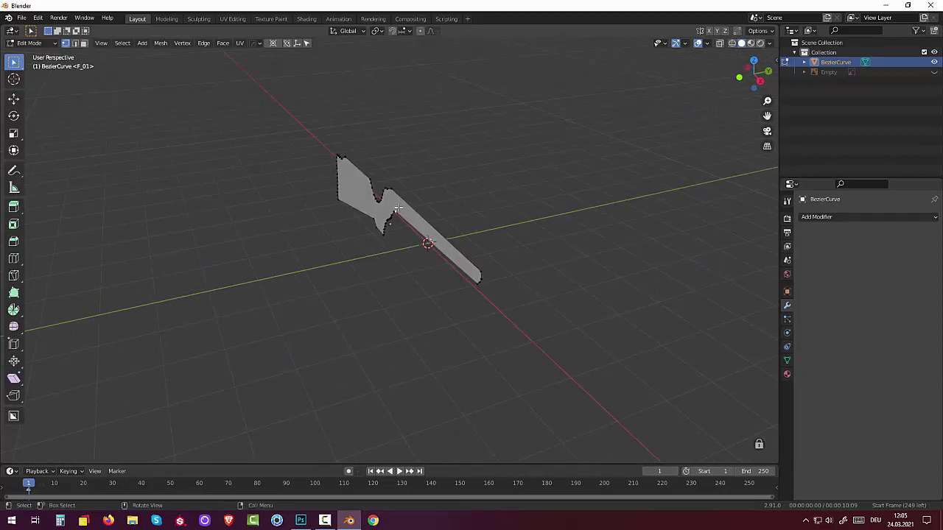
click(84, 43)
click(388, 202)
mouse_move(455, 215)
middle_down()
mouse_move(413, 224)
mouse_move(429, 227)
middle_up()
Step: Extrude the stock face 0.35234 m along its normal
key(e)
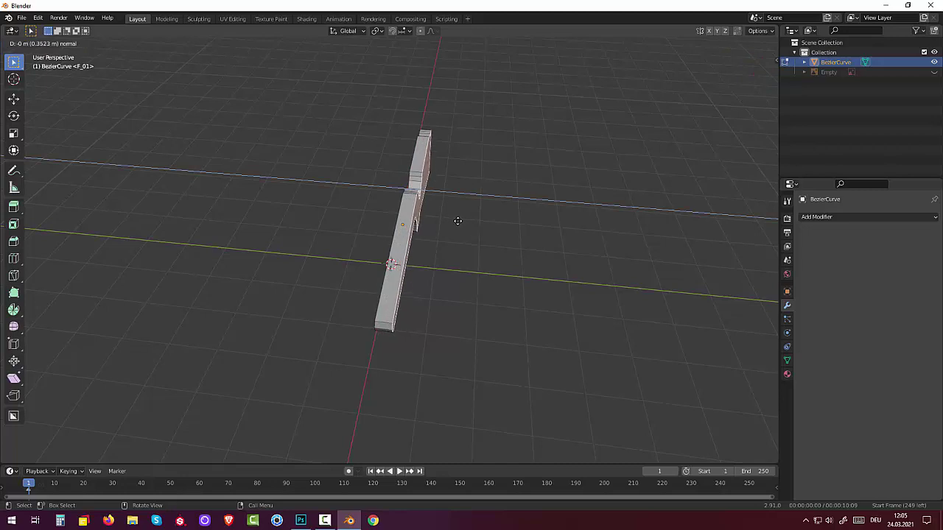
click(457, 219)
middle_drag(461, 224, 522, 207)
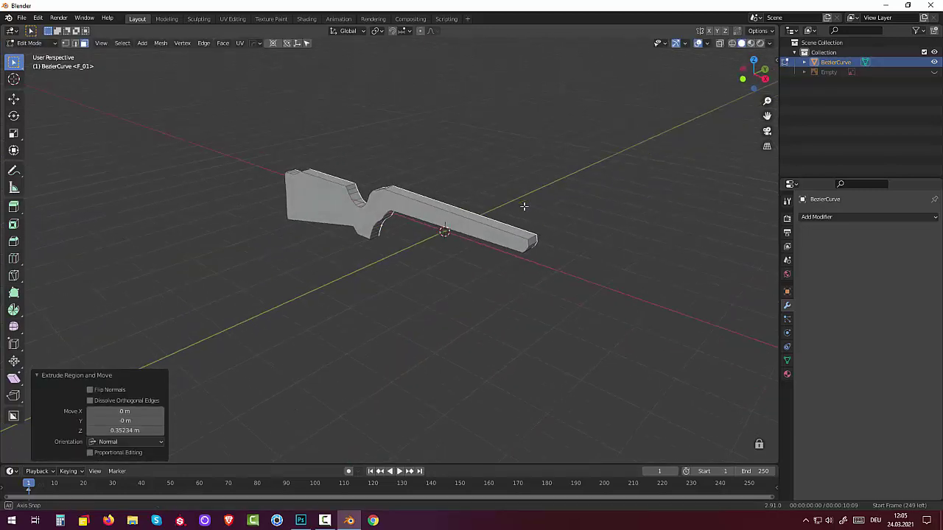
click(430, 274)
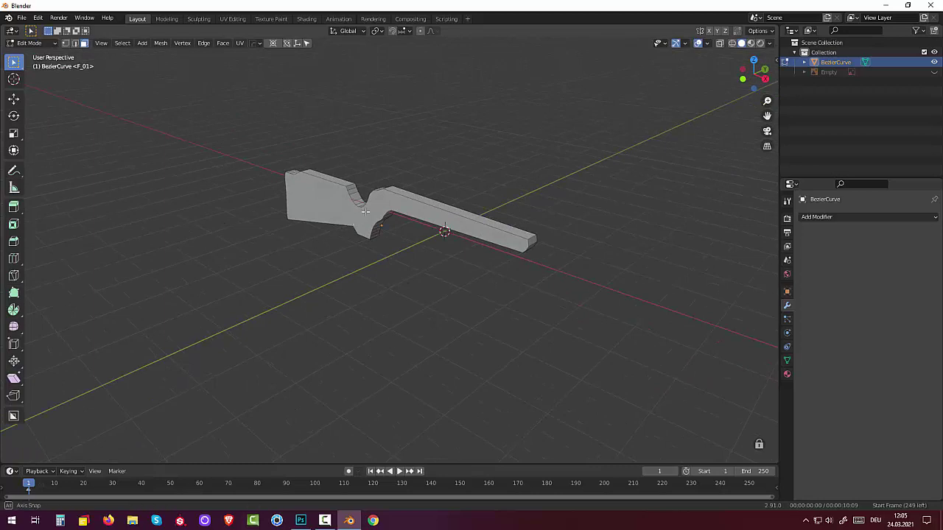
mouse_move(335, 233)
middle_down()
mouse_move(397, 202)
mouse_move(126, 412)
middle_up()
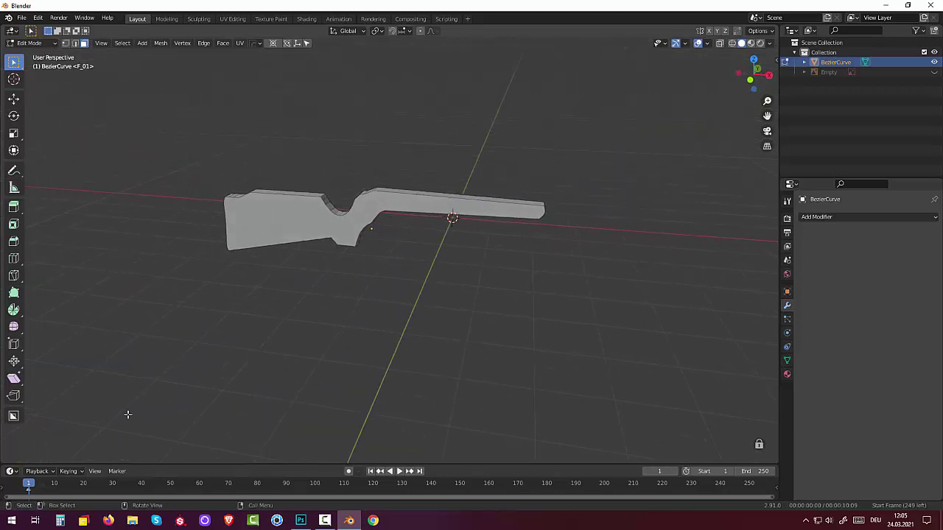
Step: Open the edit-mode context menu and the interaction mode list
right_click(146, 398)
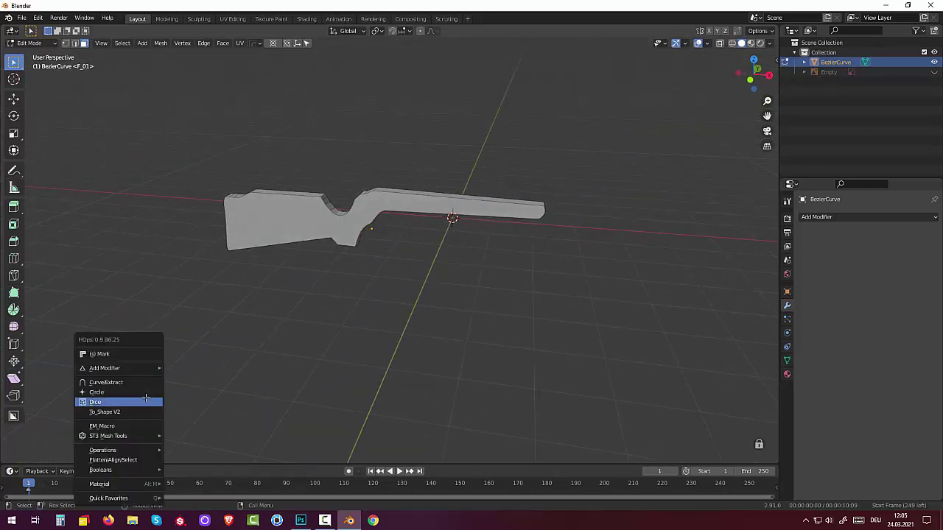
click(31, 43)
click(34, 43)
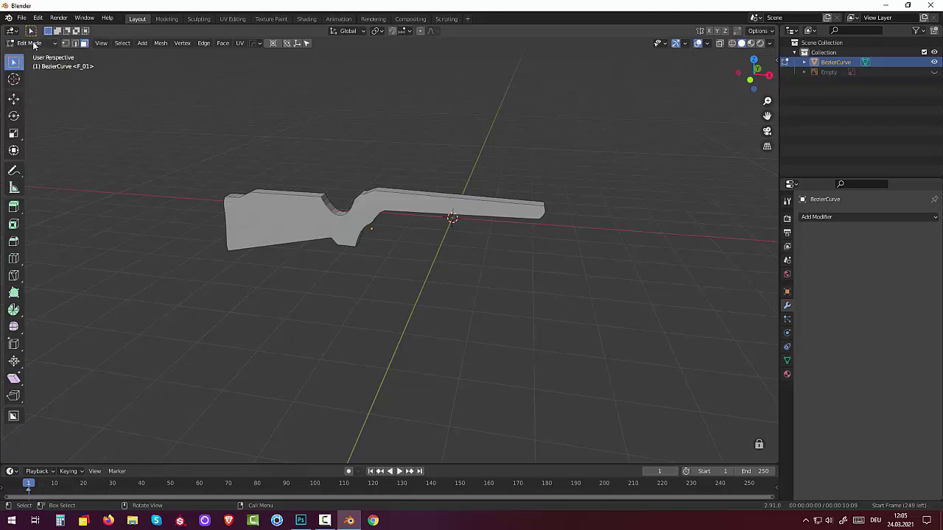
click(33, 42)
Step: Add a HardOps bevel to the stock: 0.083 m width, 3 segments, 30° angle limit
click(34, 55)
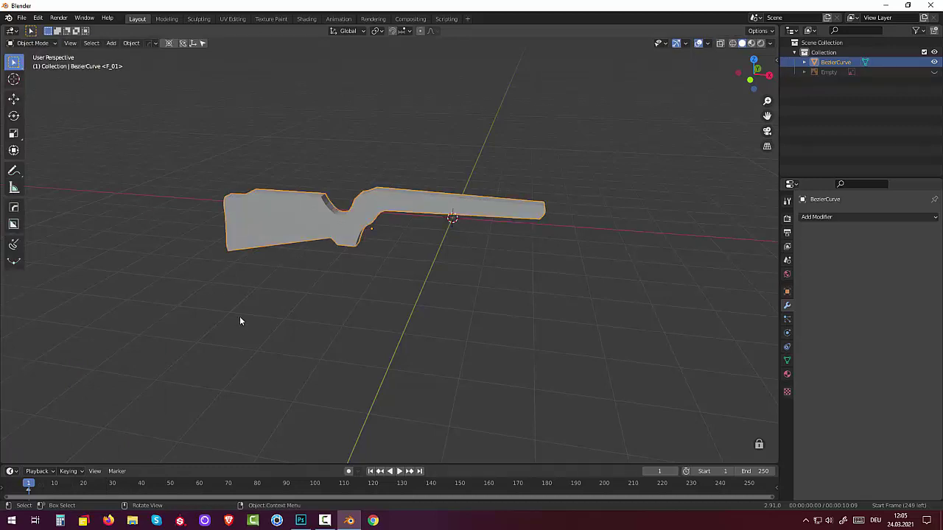
key(q)
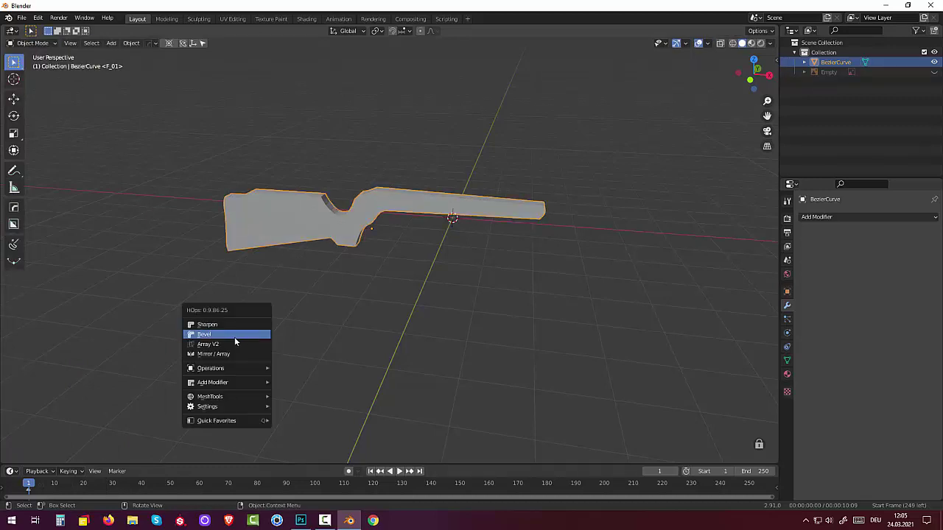
click(233, 335)
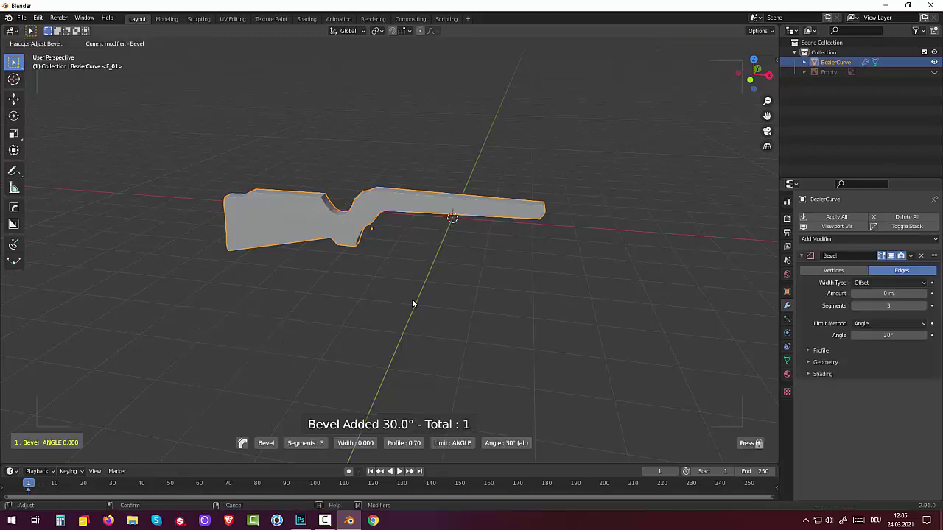
click(503, 302)
mouse_move(531, 300)
middle_down()
mouse_move(431, 211)
mouse_move(519, 184)
mouse_move(627, 183)
mouse_move(616, 204)
mouse_move(523, 193)
middle_up()
click(33, 44)
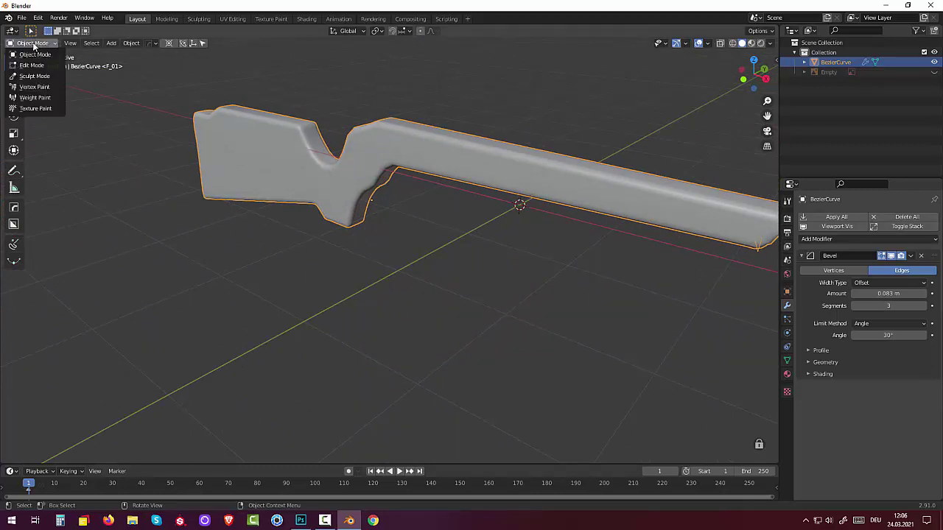
click(31, 64)
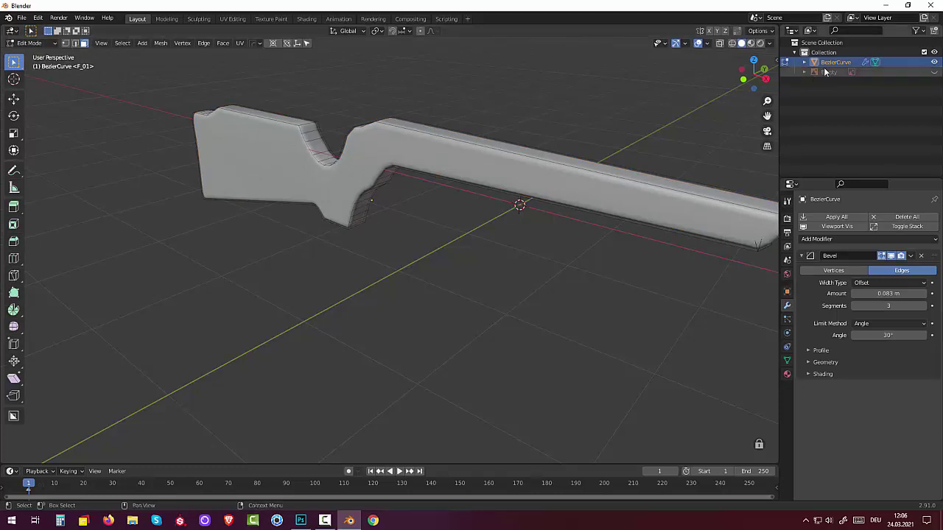
Step: In Object Mode, apply the Bevel modifier permanently to the stock mesh
click(911, 256)
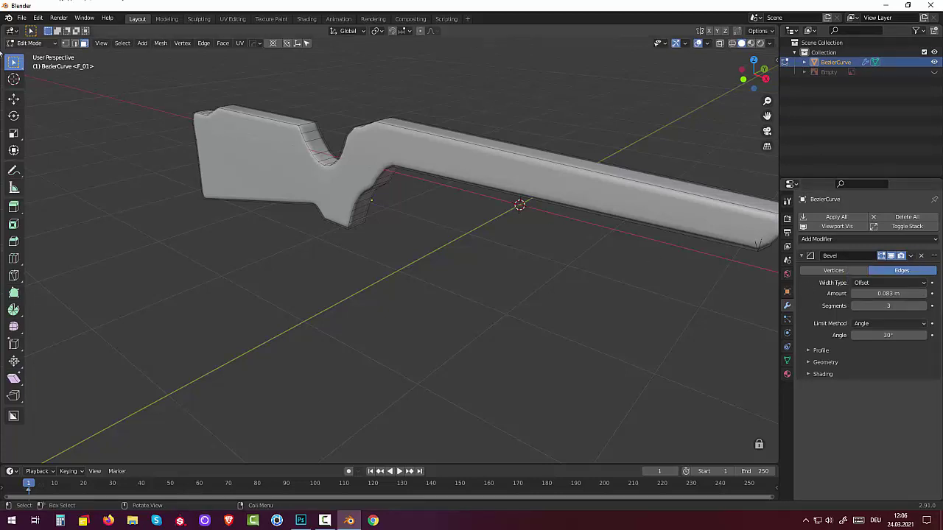
click(32, 44)
click(34, 55)
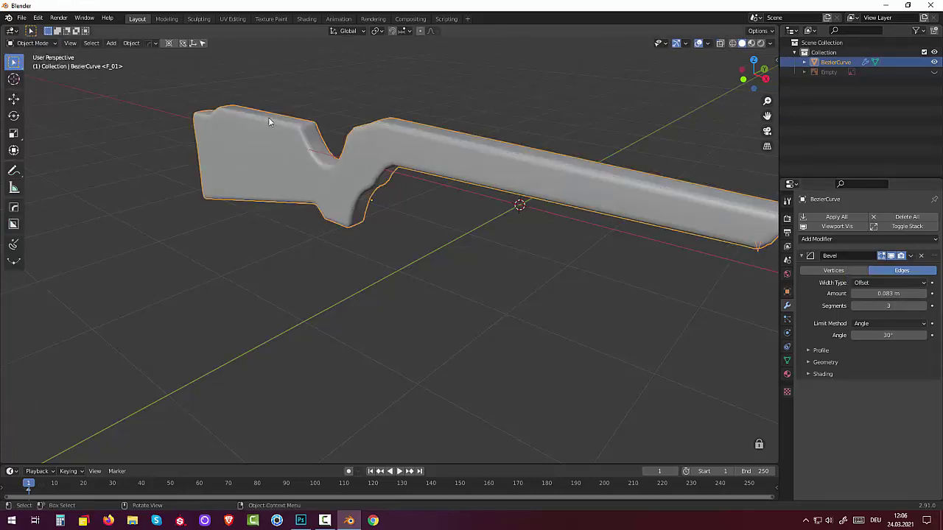
click(911, 256)
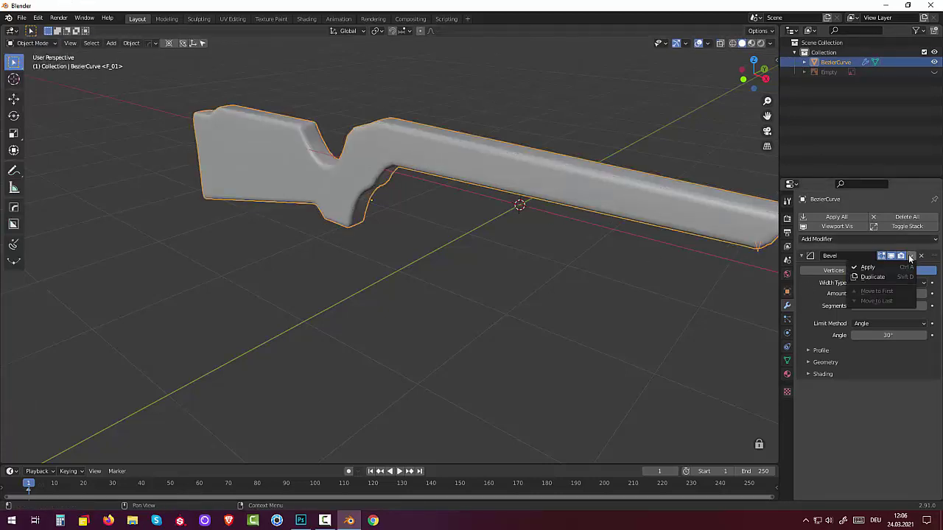
click(876, 266)
Step: Enter Edit Mode and inspect the baked rounded edges at the stock's front end
scroll(720, 254, down, 4)
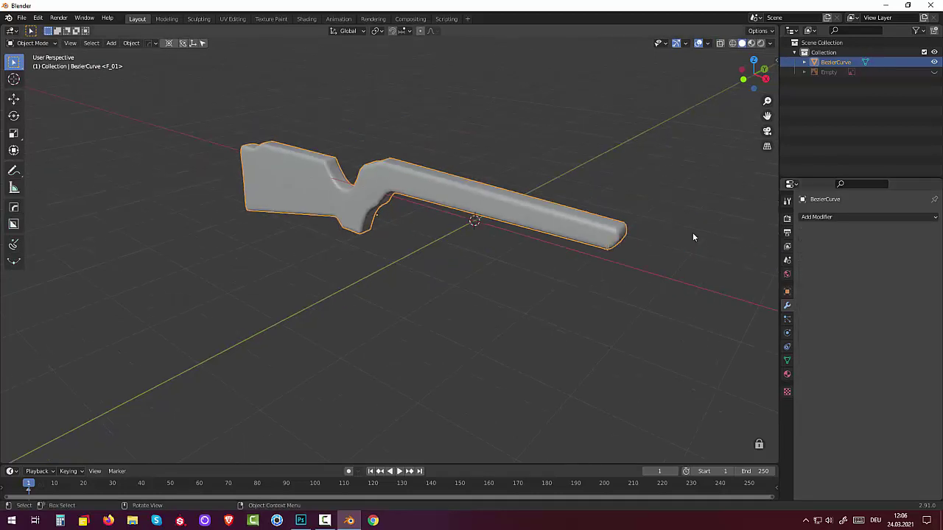
mouse_move(693, 232)
middle_down()
mouse_move(652, 215)
mouse_move(564, 230)
middle_up()
scroll(562, 232, up, 3)
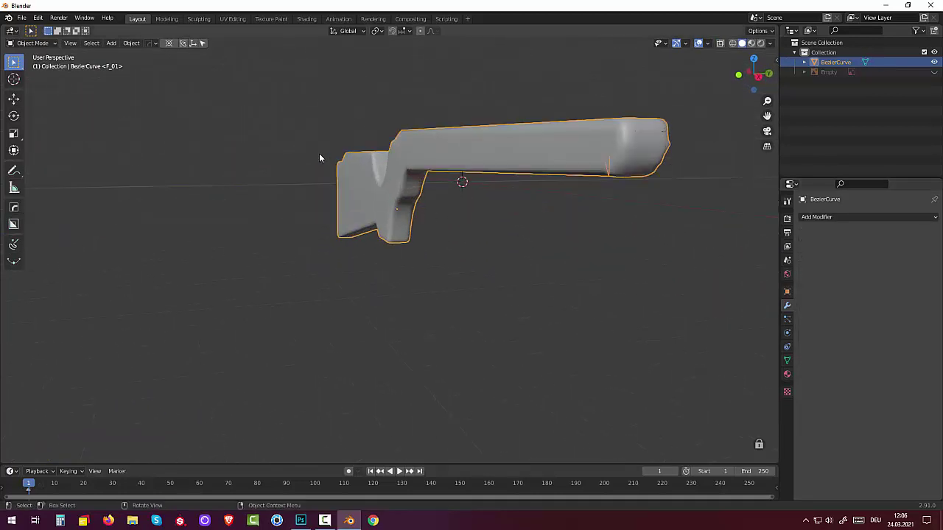
click(32, 42)
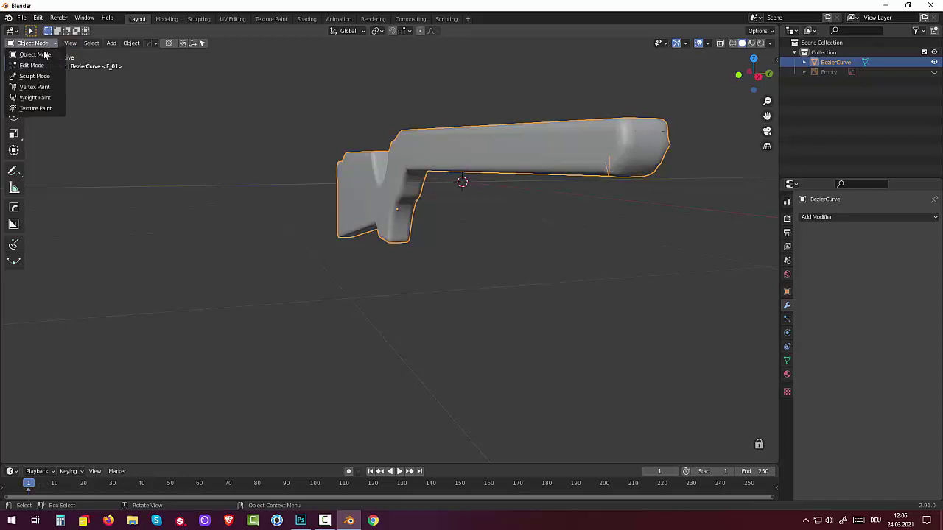
click(38, 66)
scroll(392, 150, up, 3)
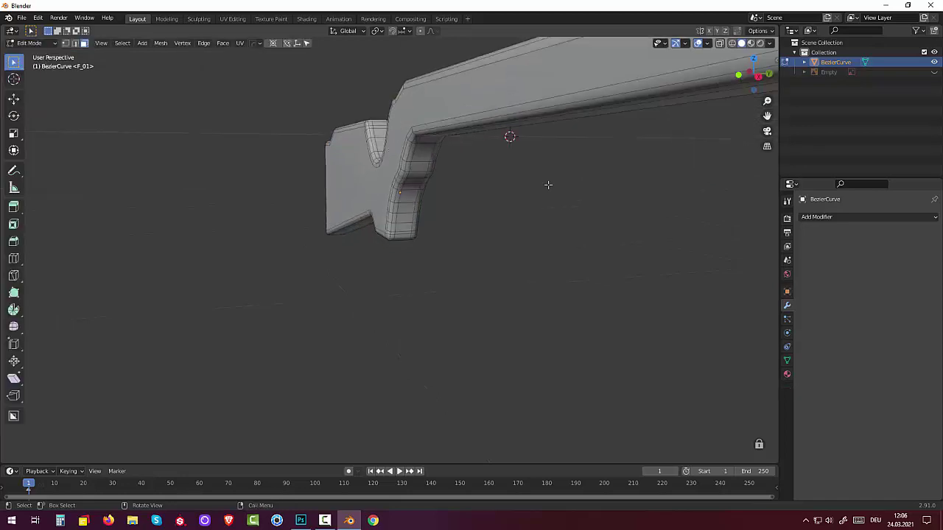
mouse_move(548, 186)
middle_down()
mouse_move(515, 243)
mouse_move(503, 296)
mouse_move(532, 299)
mouse_move(522, 273)
mouse_move(526, 285)
mouse_move(619, 292)
mouse_move(709, 244)
mouse_move(489, 233)
middle_up()
scroll(530, 295, up, 3)
scroll(558, 296, down, 5)
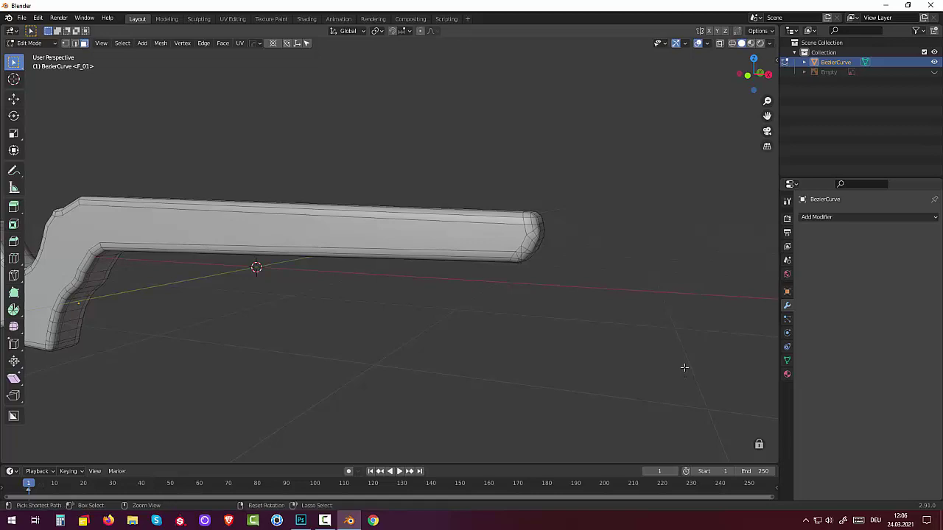
Step: Undo back until the stock is a flat face again
key(ctrl+z)
key(ctrl+z)
key(ctrl+z)
key(ctrl+z)
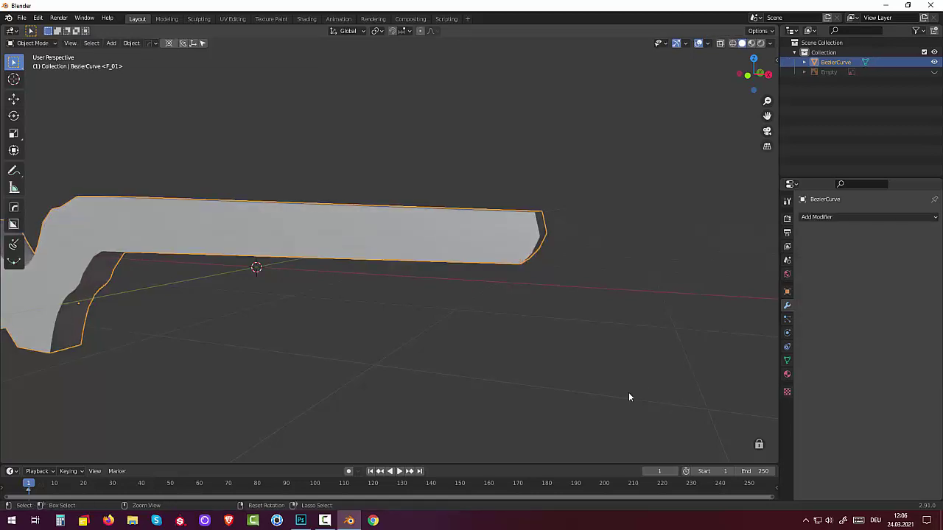
key(ctrl+z)
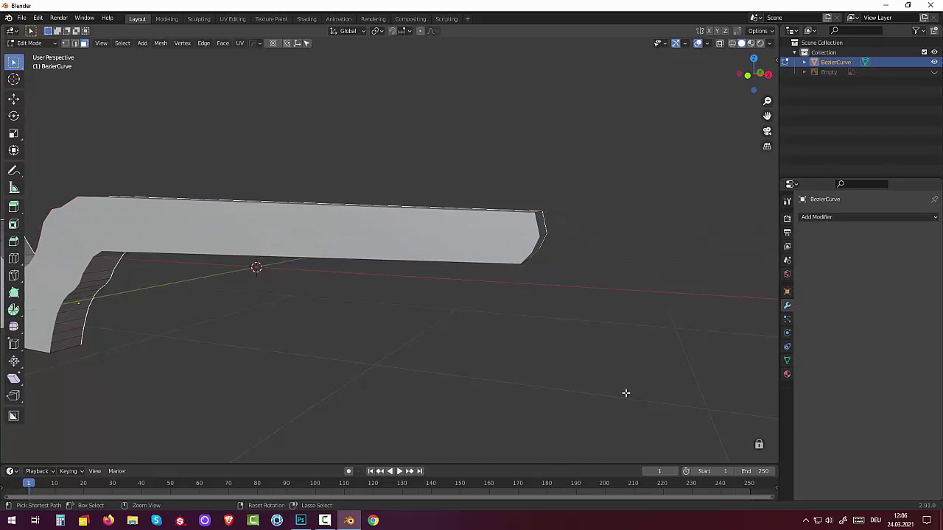
key(ctrl+z)
key(ctrl+z)
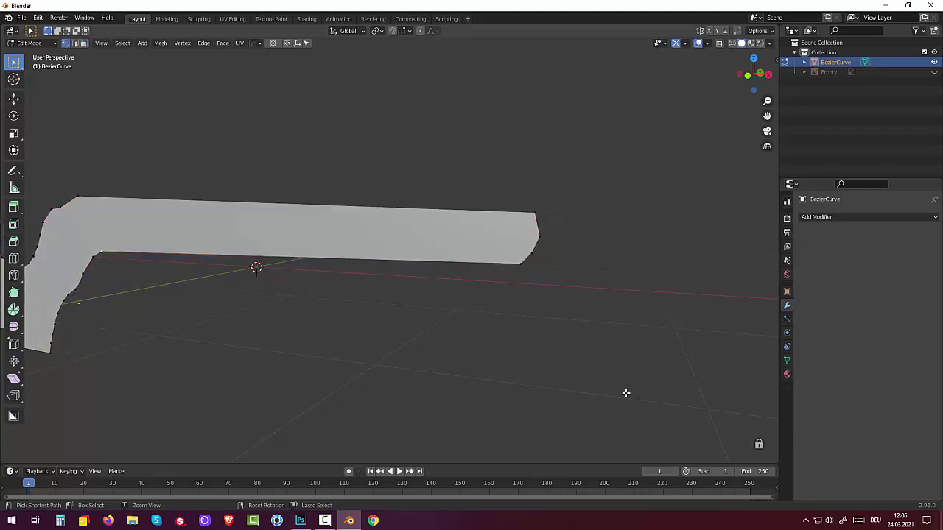
Step: Dissolve the stray corner vertex at the stock's front end
middle_drag(537, 272, 514, 276)
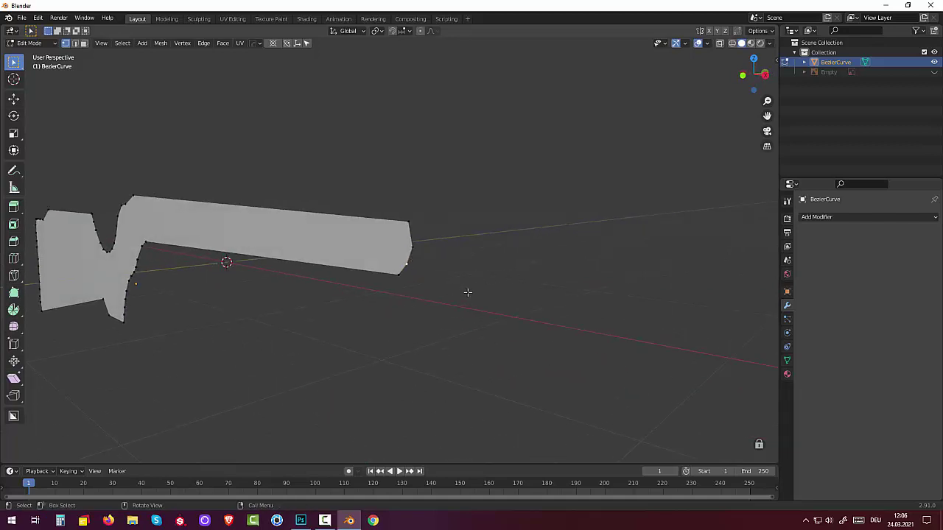
key(x)
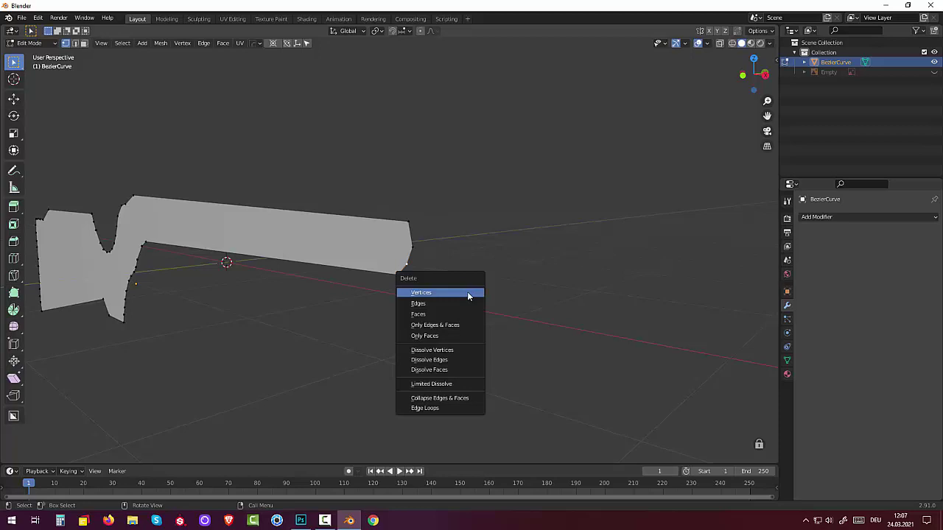
click(456, 350)
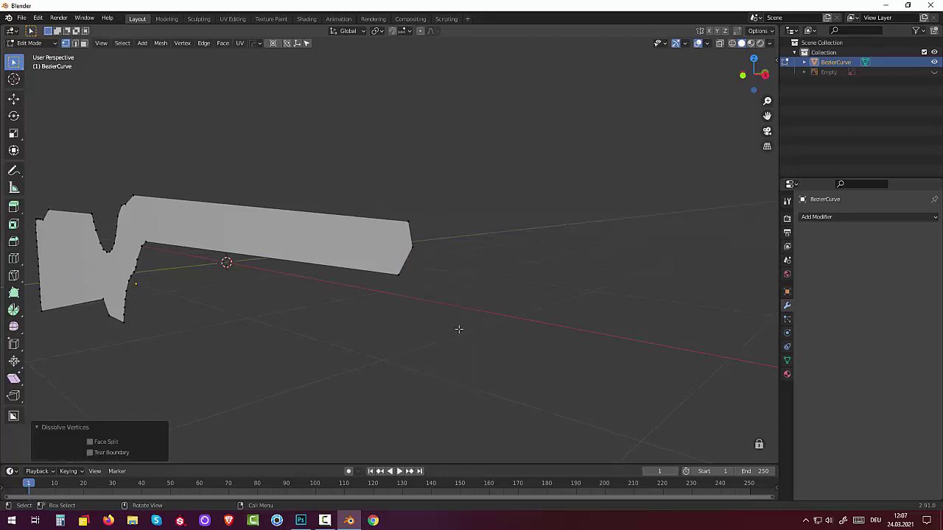
mouse_move(458, 329)
middle_down()
mouse_move(501, 319)
mouse_move(486, 314)
mouse_move(441, 353)
middle_up()
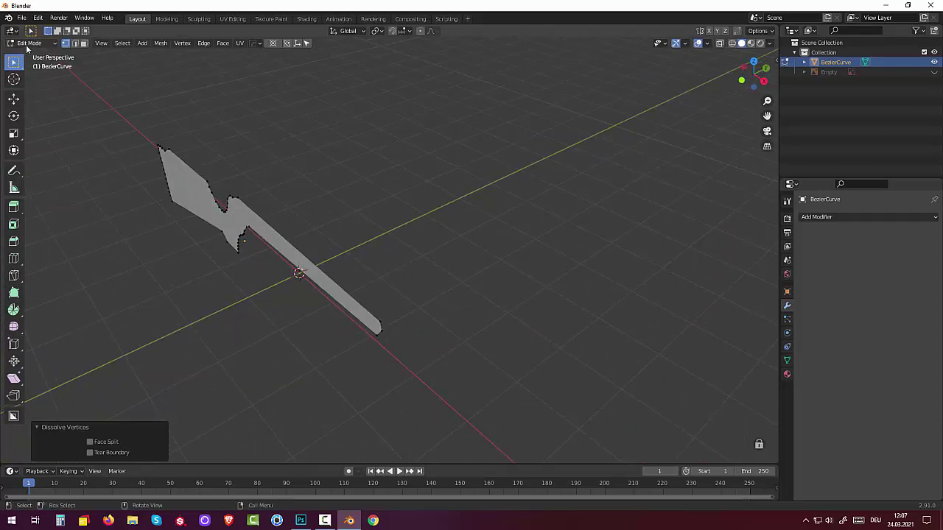
Step: Re-enter Edit Mode in face select and select the stock's flat face
click(29, 43)
click(30, 53)
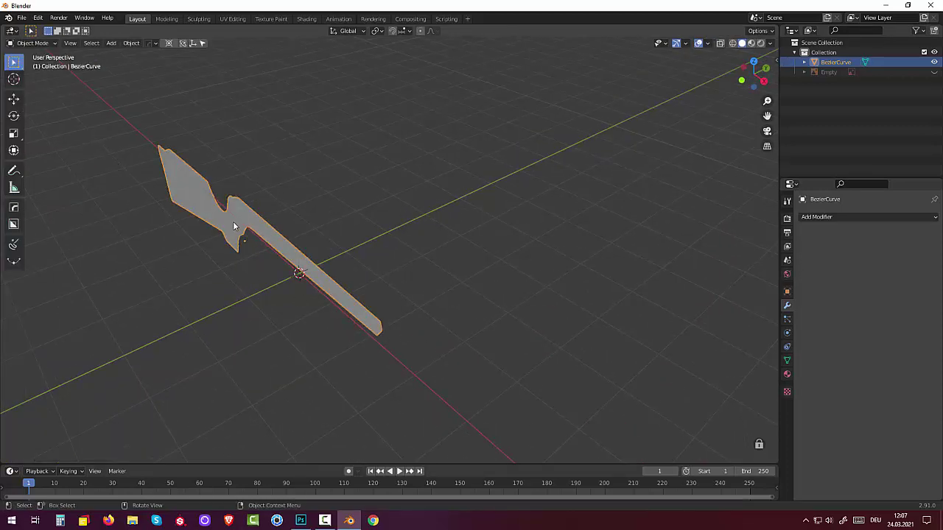
mouse_move(236, 221)
middle_down()
mouse_move(361, 264)
mouse_move(361, 240)
mouse_move(214, 168)
mouse_move(233, 156)
middle_up()
click(26, 44)
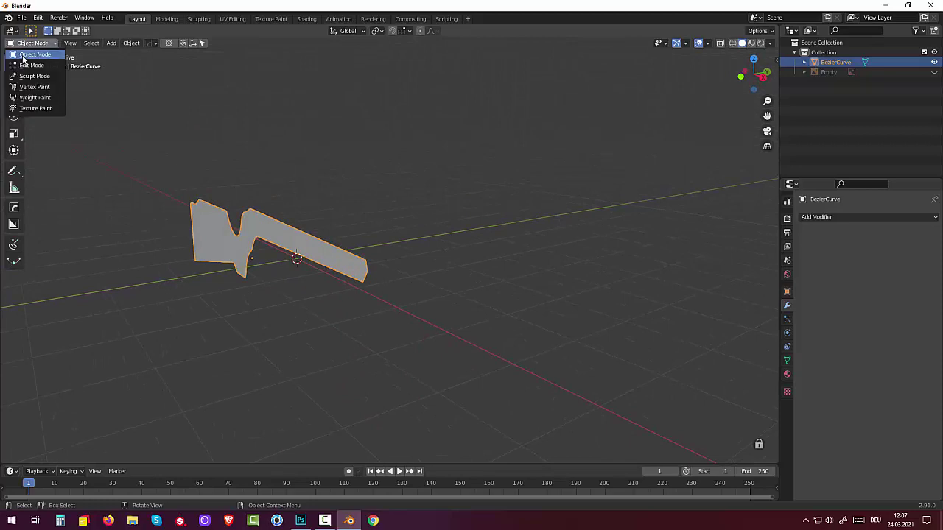
click(30, 59)
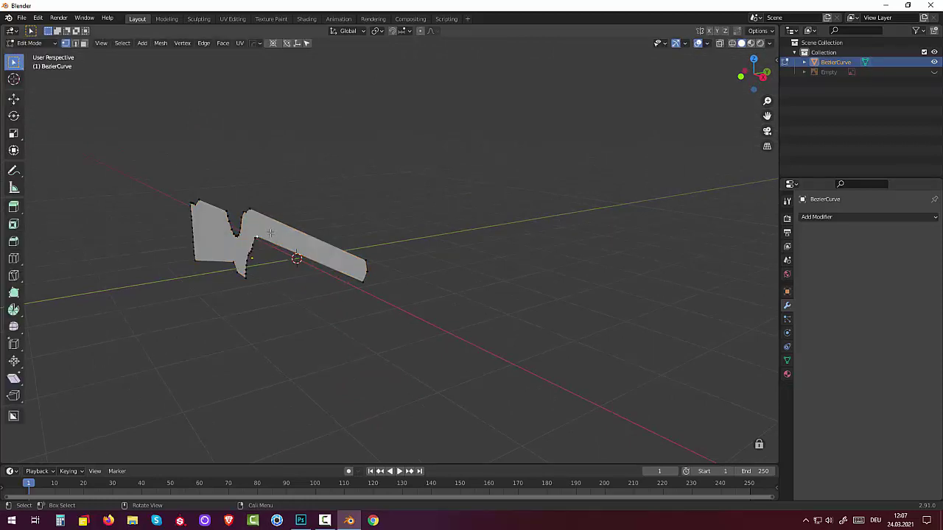
click(83, 44)
click(292, 236)
middle_drag(292, 235, 370, 244)
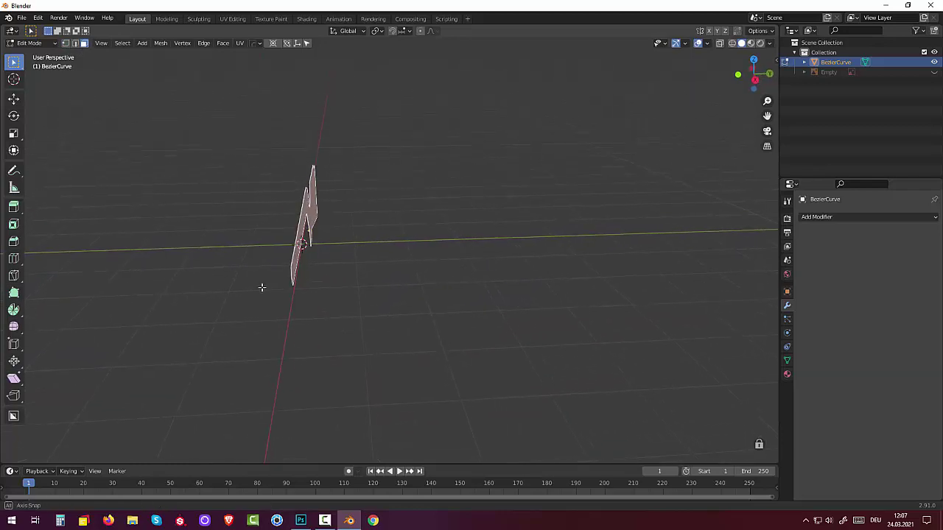
Step: Extrude the face 0.31187 m along its normal and return to Object Mode
key(e)
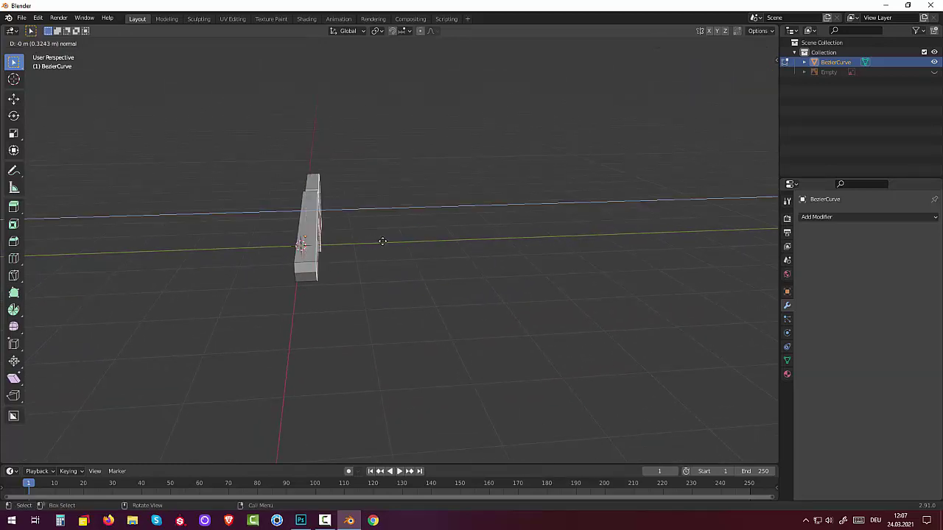
click(382, 243)
middle_drag(382, 243, 460, 232)
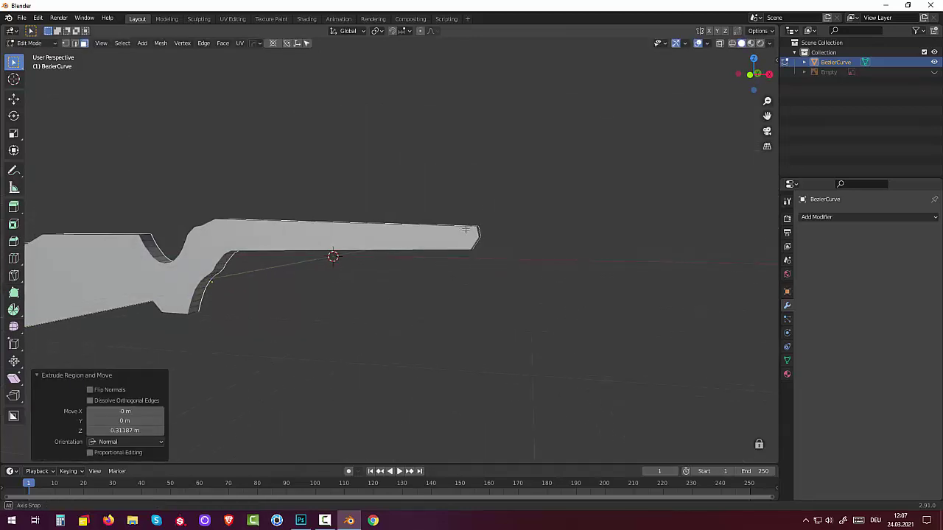
click(33, 43)
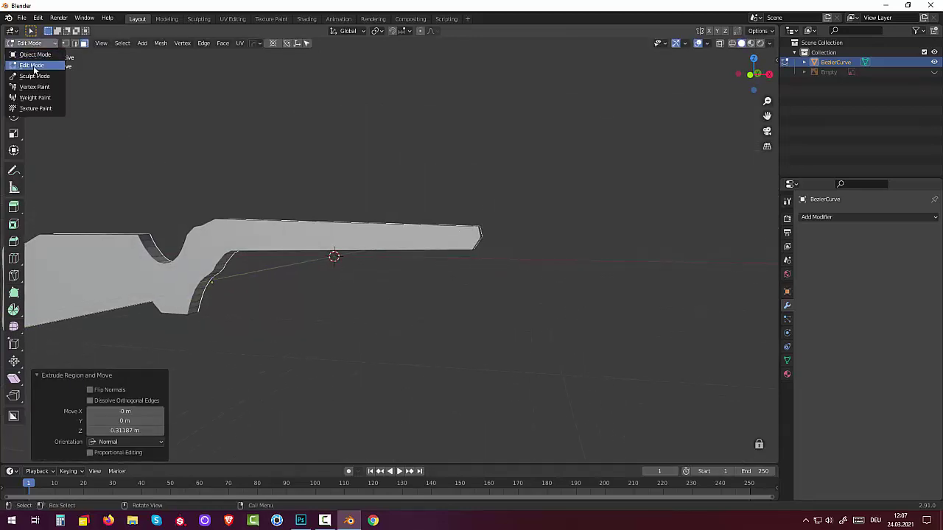
click(34, 65)
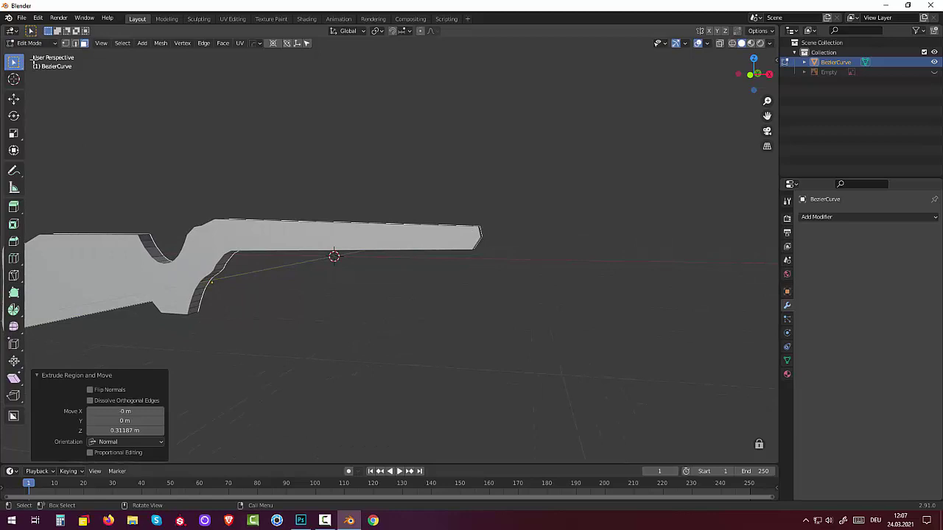
click(228, 234)
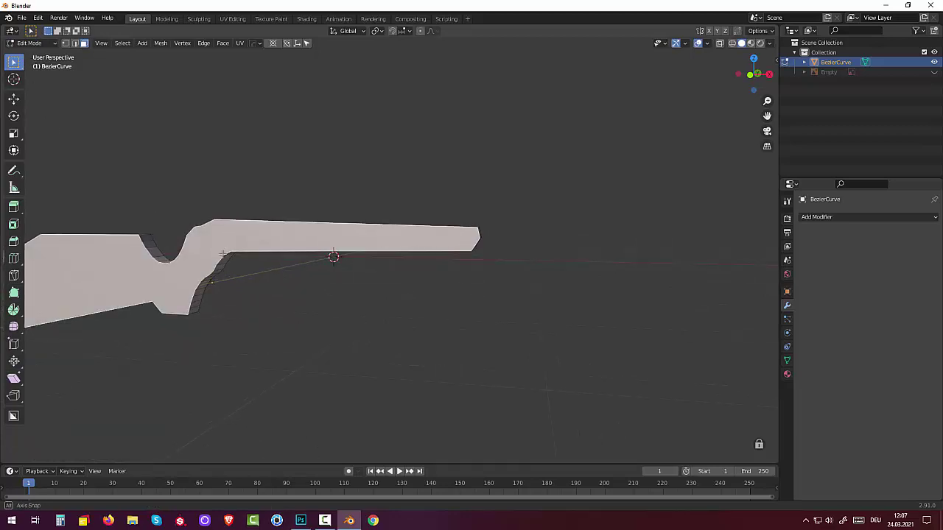
middle_drag(228, 234, 130, 199)
click(35, 43)
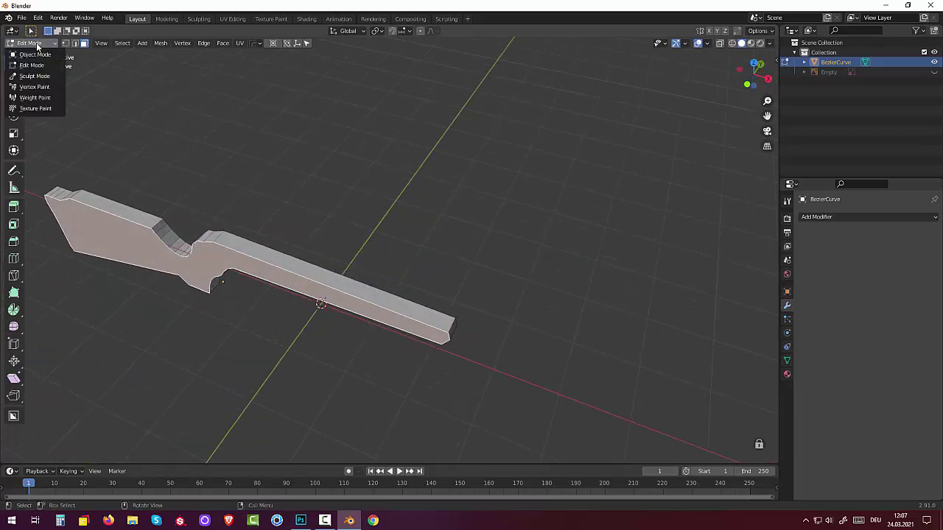
click(37, 58)
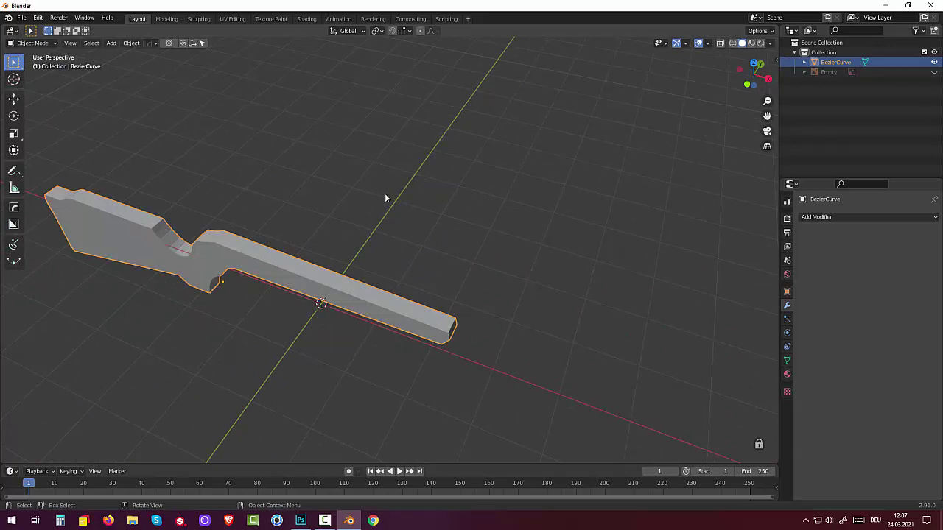
middle_drag(385, 198, 319, 166)
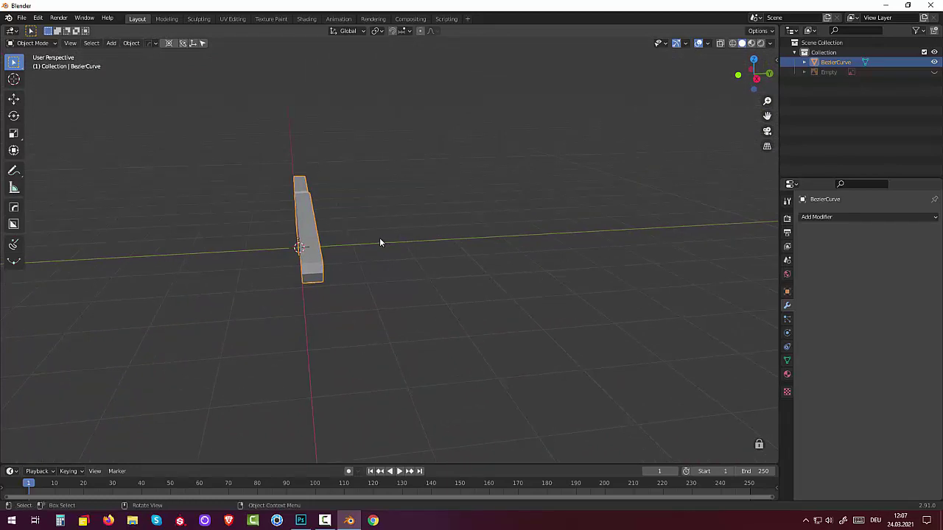
Step: Bevel the stock's edges with the HOps bevel: 0.091 m width, 3 segments, 30° angle limit
key(q)
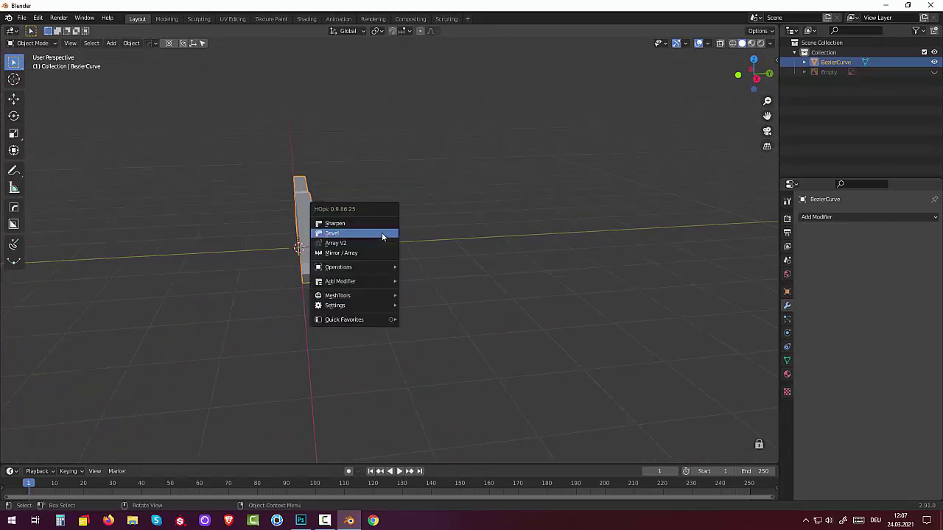
click(382, 232)
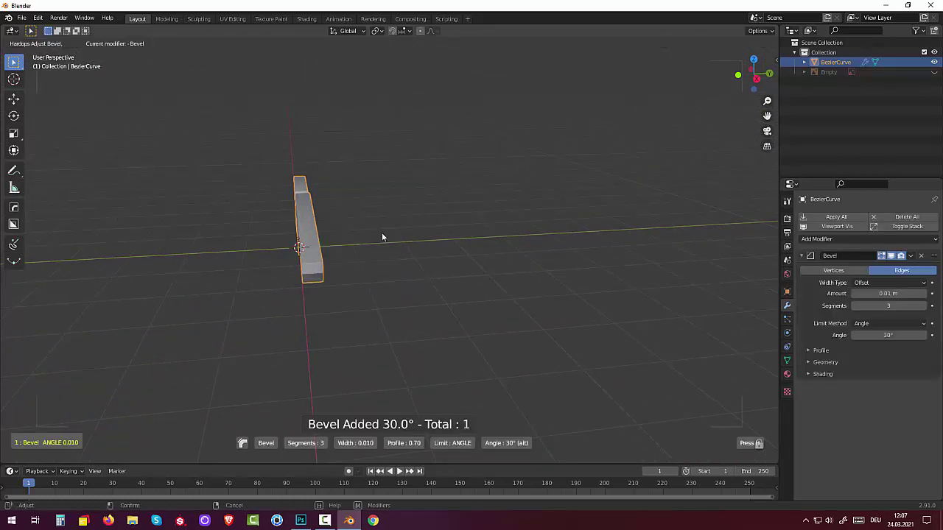
click(452, 239)
mouse_move(454, 238)
middle_down()
mouse_move(555, 224)
mouse_move(540, 232)
middle_up()
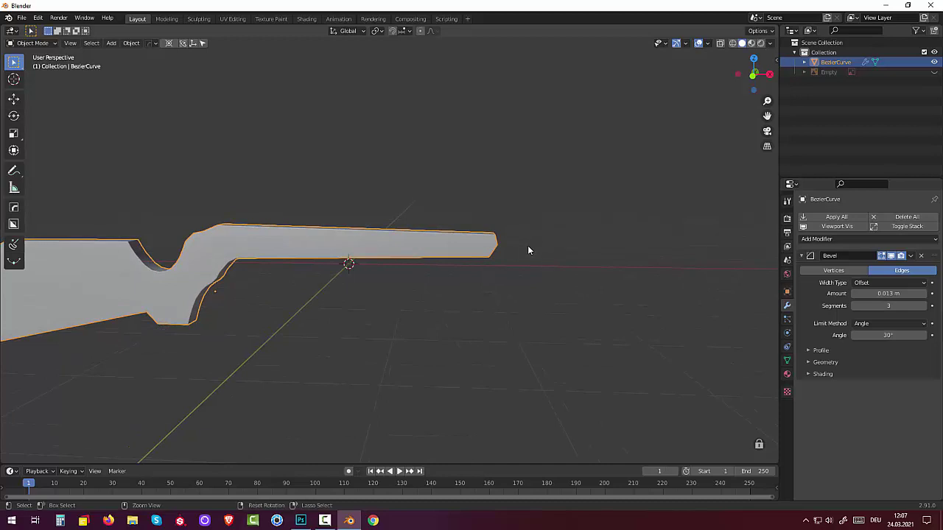
key(ctrl+z)
key(q)
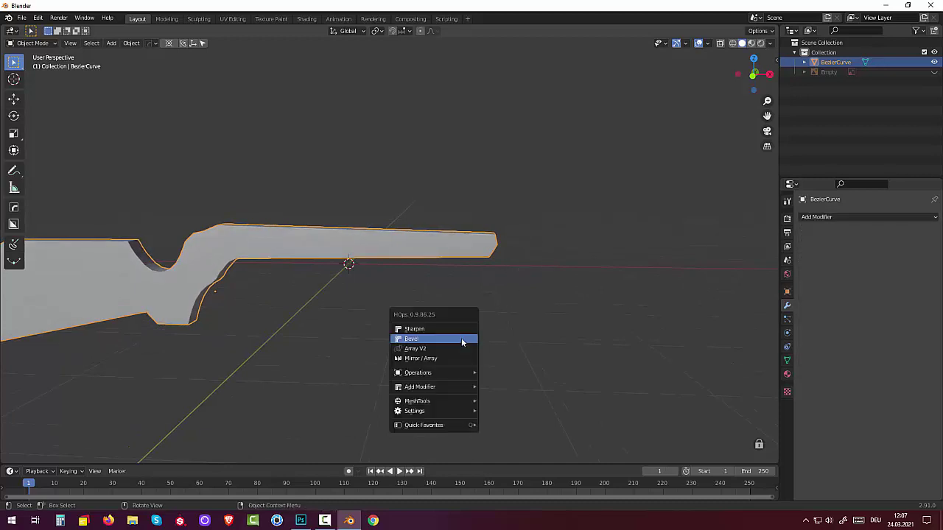
click(461, 342)
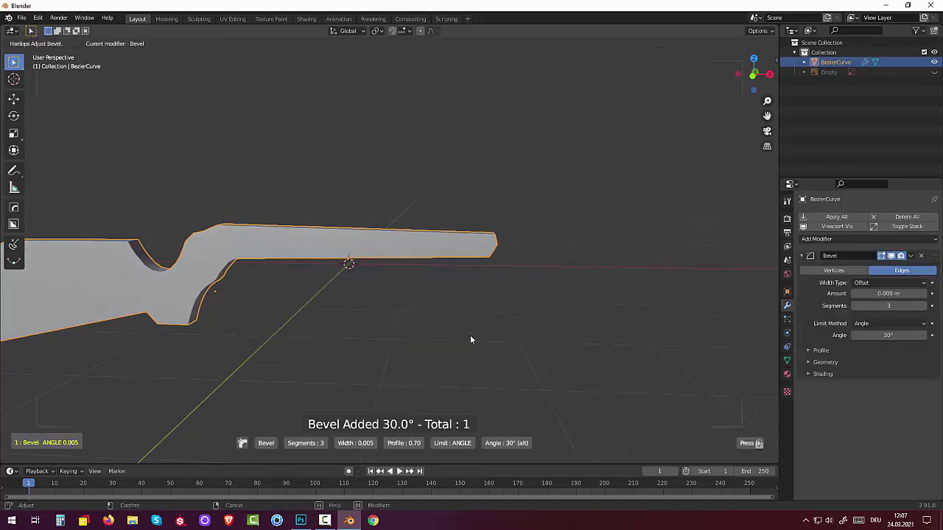
click(538, 293)
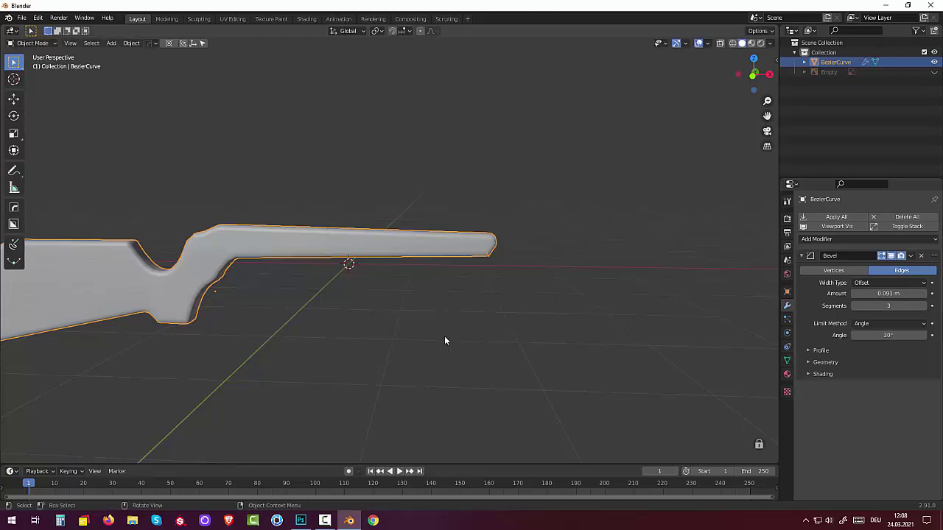
click(444, 335)
mouse_move(444, 338)
middle_down()
mouse_move(462, 339)
mouse_move(489, 289)
middle_up()
Step: Unhide the Empty's rifle reference image and zoom in to compare the beveled stock with it
click(934, 72)
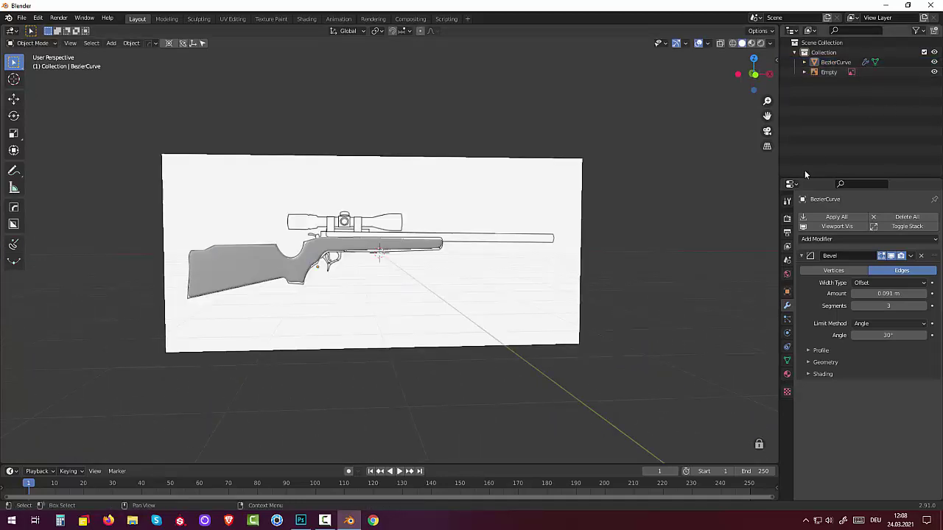
scroll(450, 299, up, 3)
scroll(450, 298, up, 1)
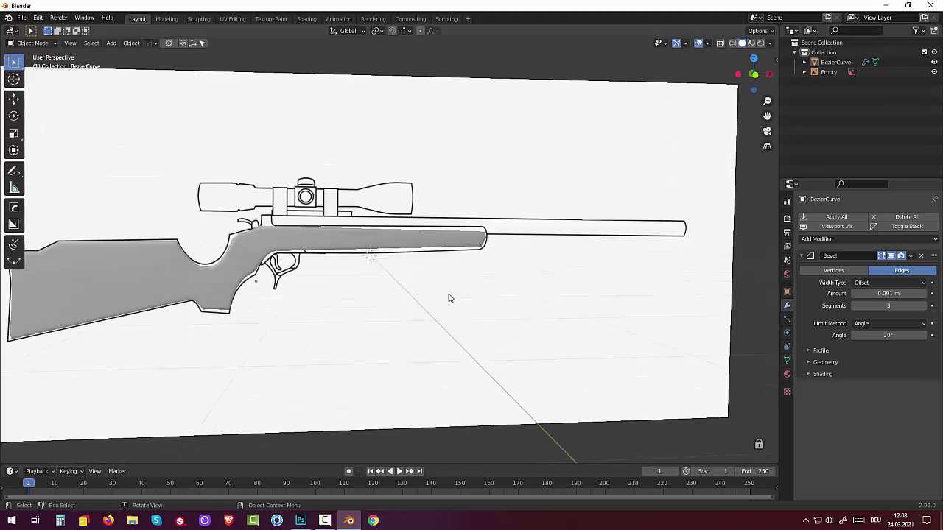
scroll(443, 272, down, 1)
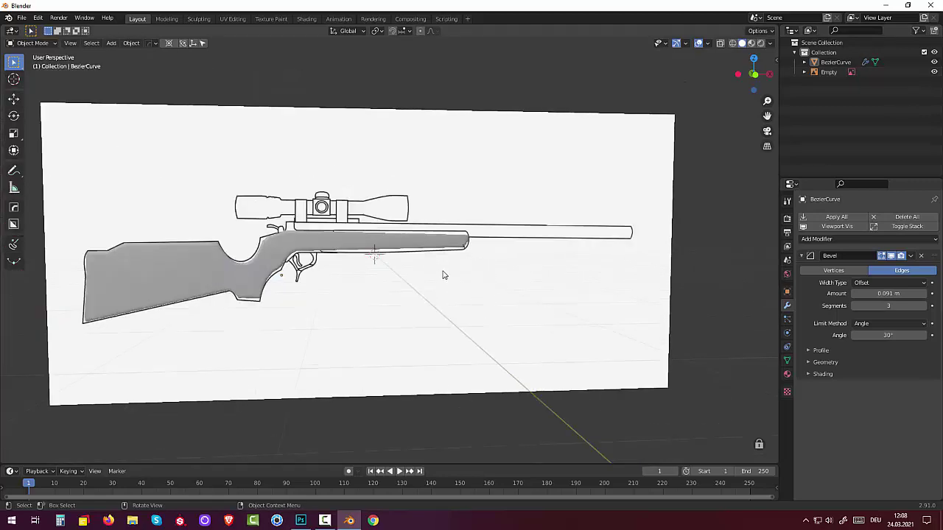
scroll(443, 274, down, 1)
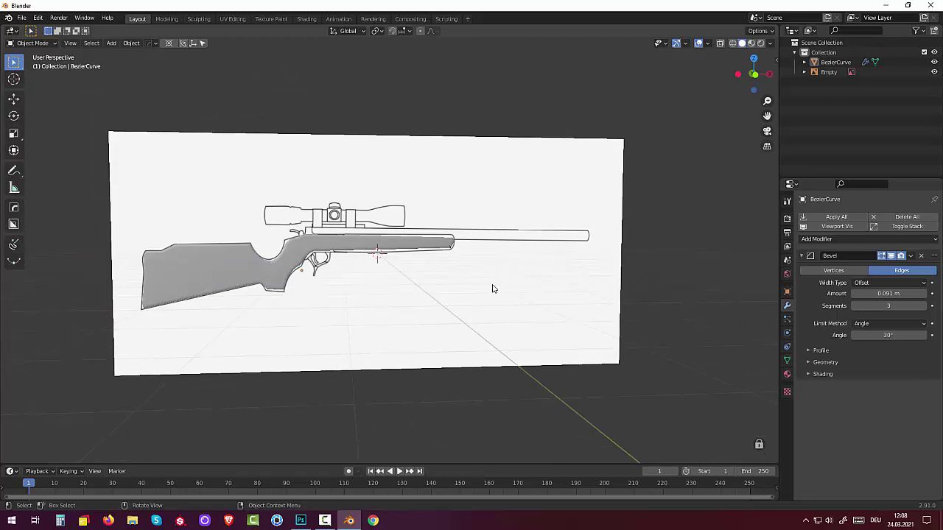
Step: Add a 32-vertex mesh cylinder, 1 m radius and 2 m deep, at the world origin
key(shift+a)
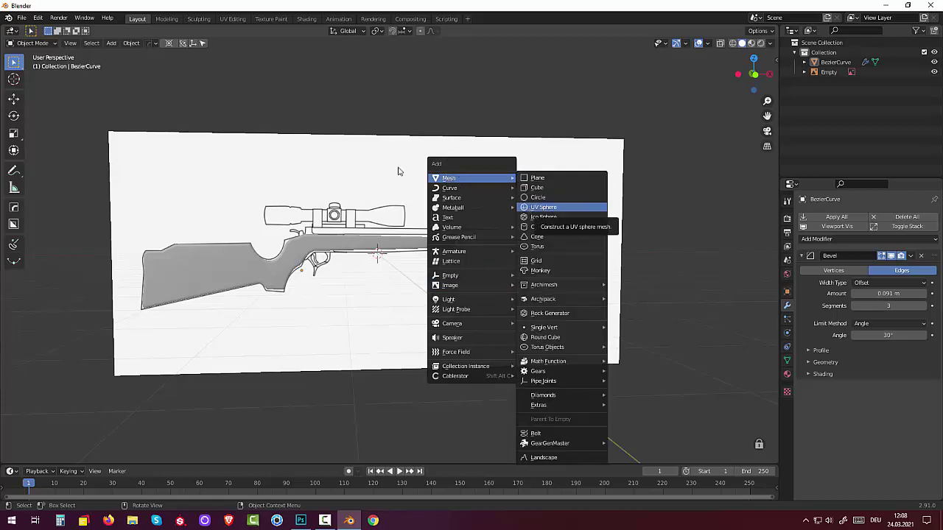
click(50, 44)
click(44, 55)
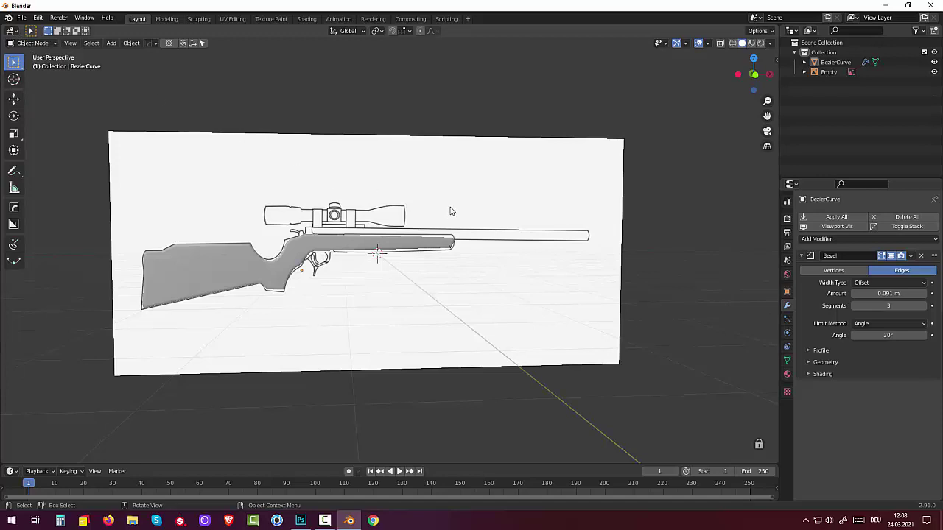
key(shift+a)
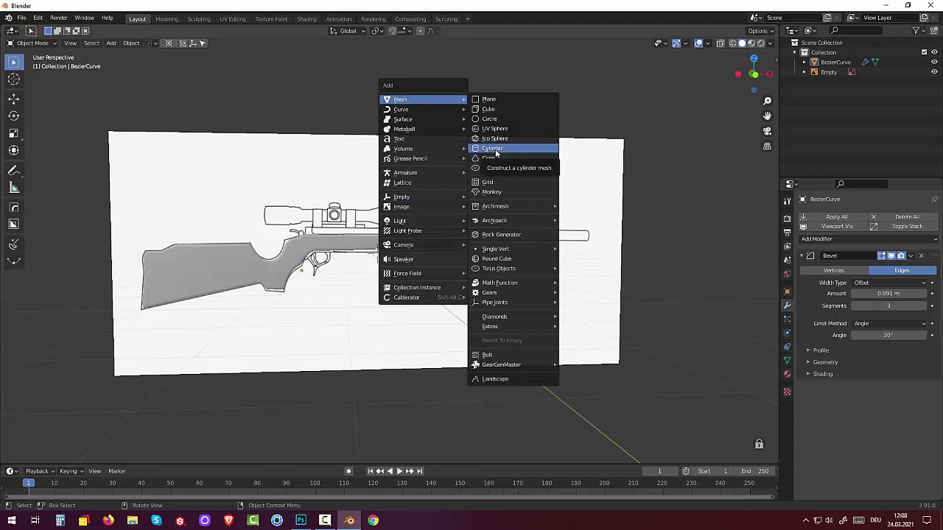
click(495, 149)
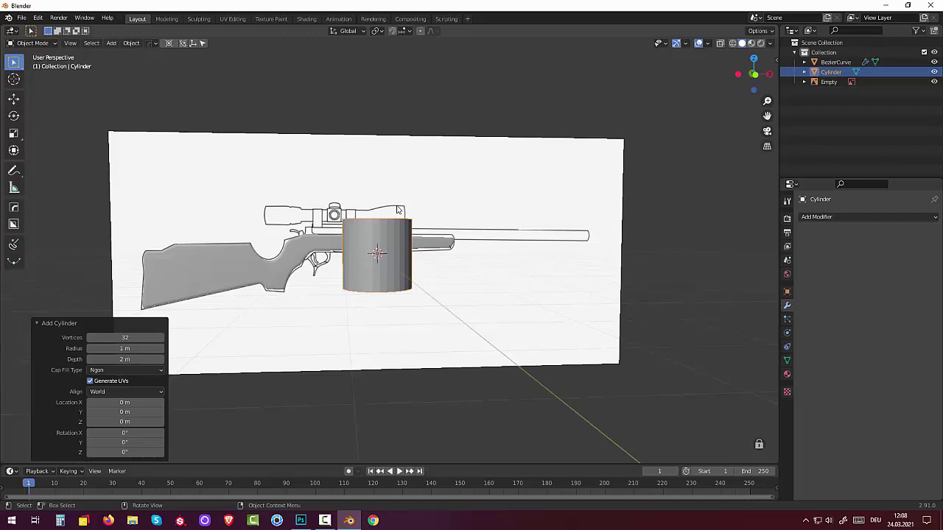
Step: Rotate the cylinder 90° about Y and scale it down to 0.195
text(ry90)
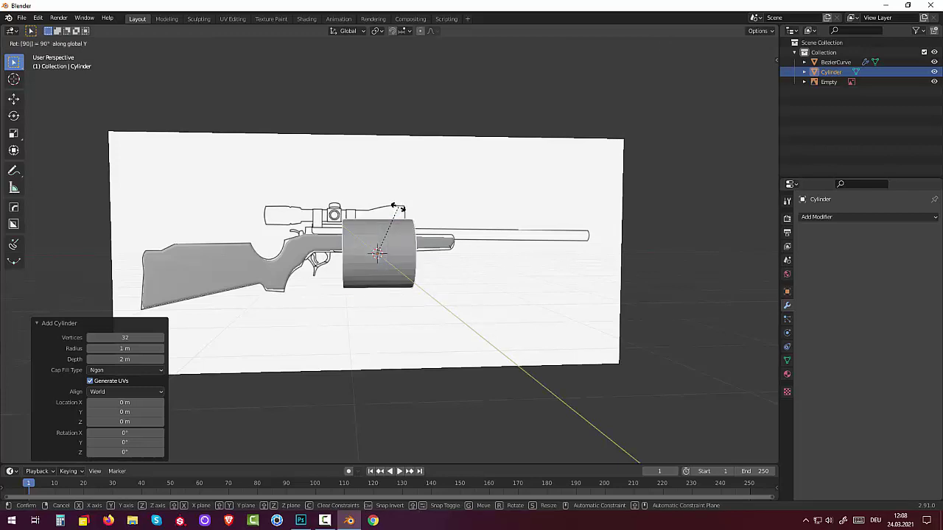
key(Return)
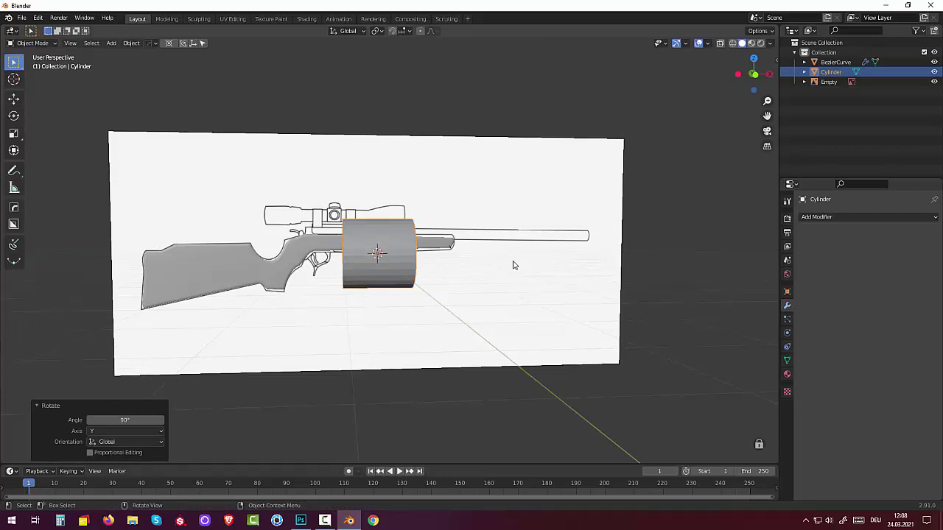
key(s)
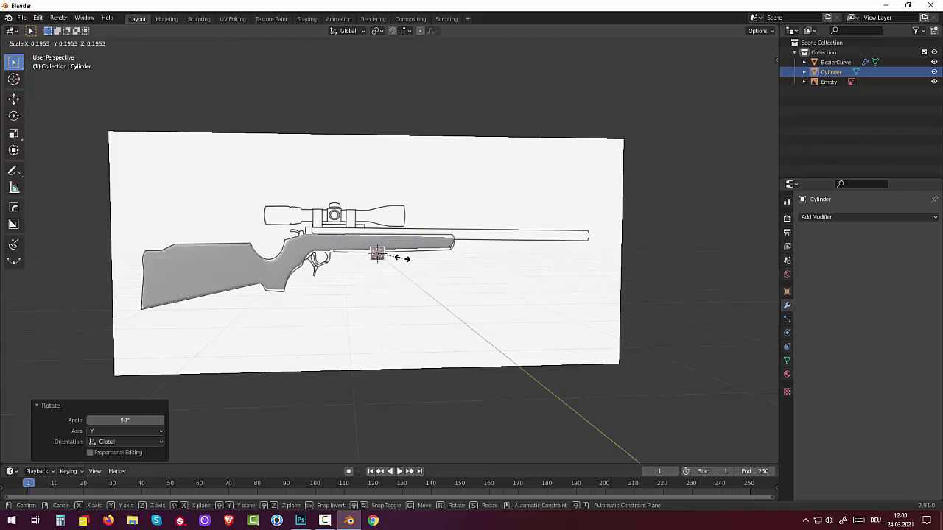
click(403, 262)
Step: Move the cylinder 6.17 m along X to the barrel's muzzle end, checking from front view
key(KP_3)
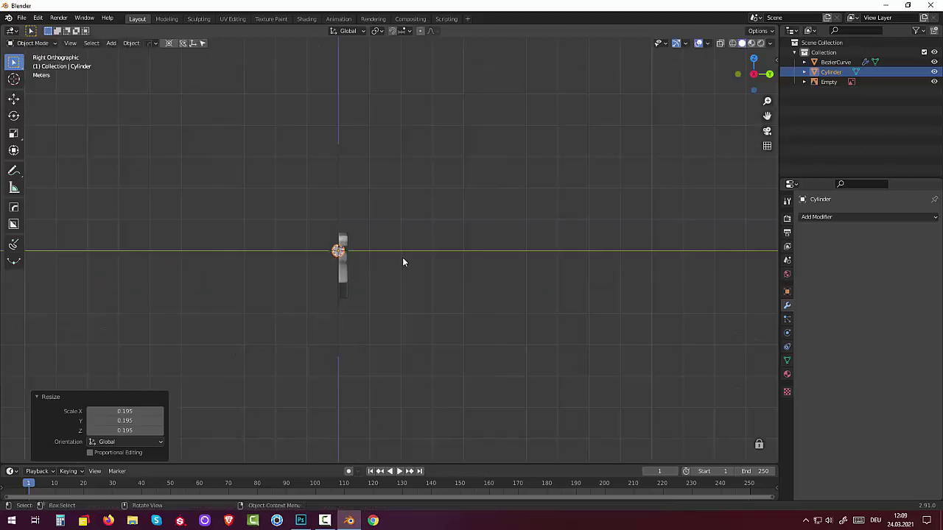
key(KP_1)
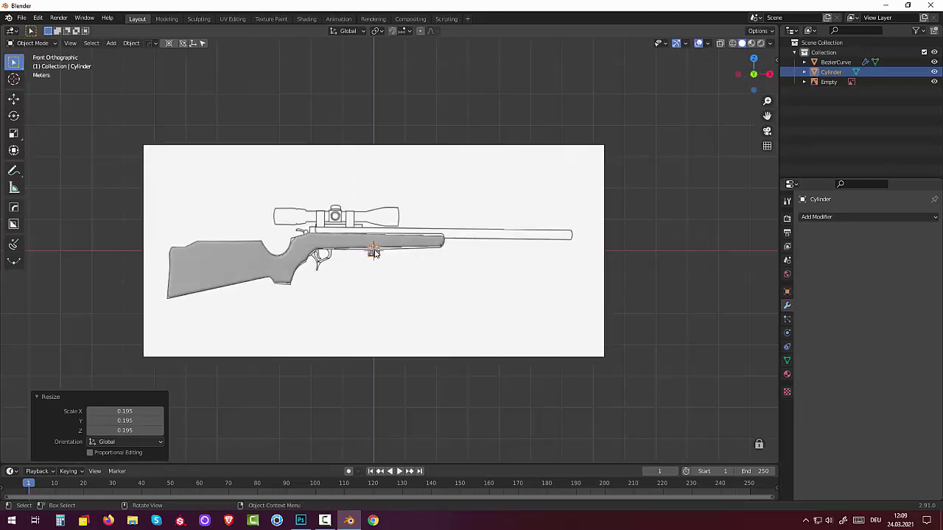
key(g)
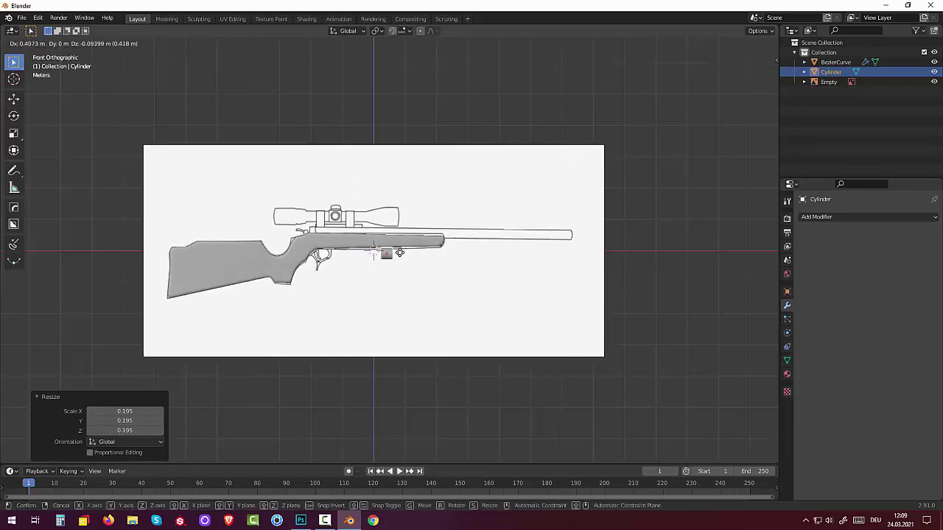
click(566, 234)
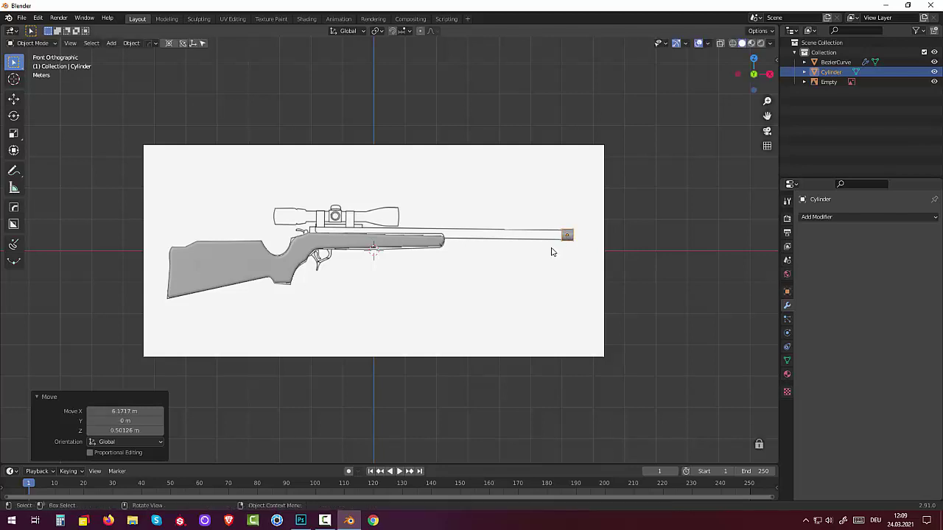
click(649, 358)
middle_drag(637, 347, 660, 321)
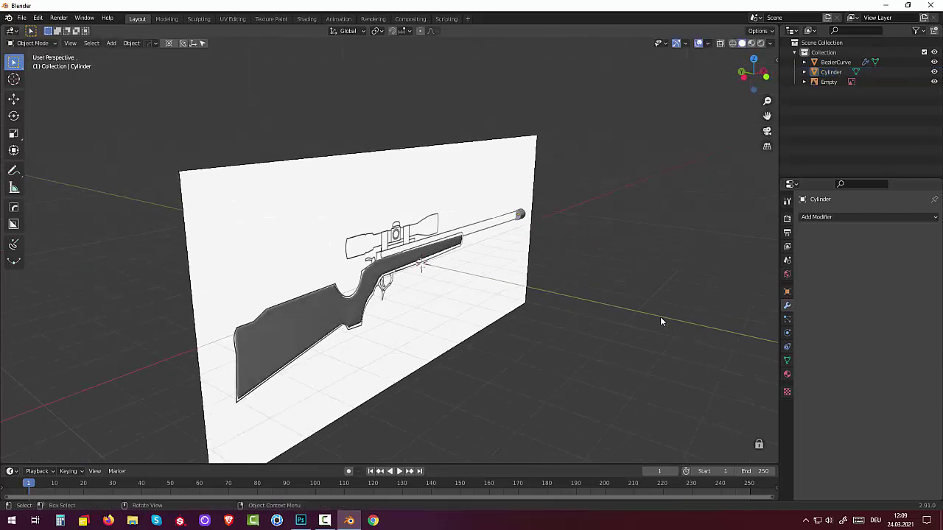
Step: Select the muzzle cylinder and switch it into Edit Mode
click(518, 218)
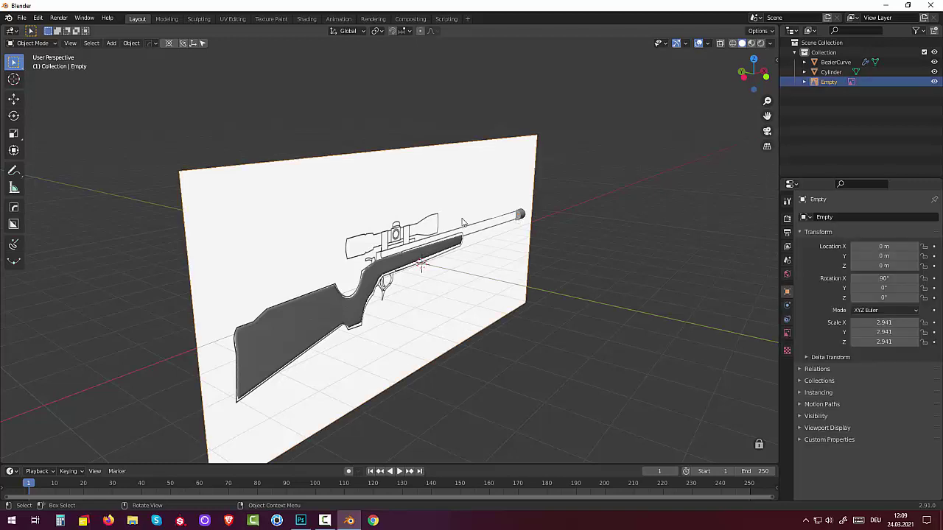
click(31, 43)
click(519, 219)
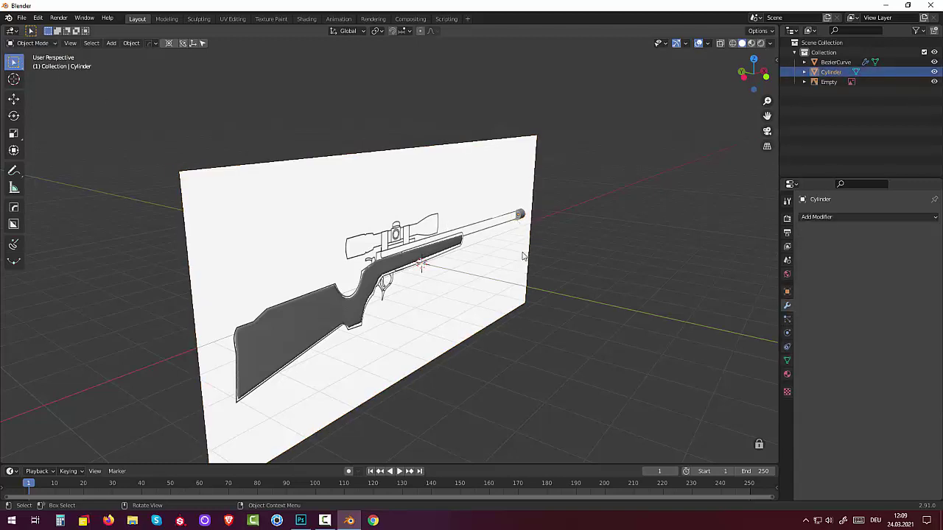
scroll(508, 259, up, 1)
scroll(571, 253, up, 3)
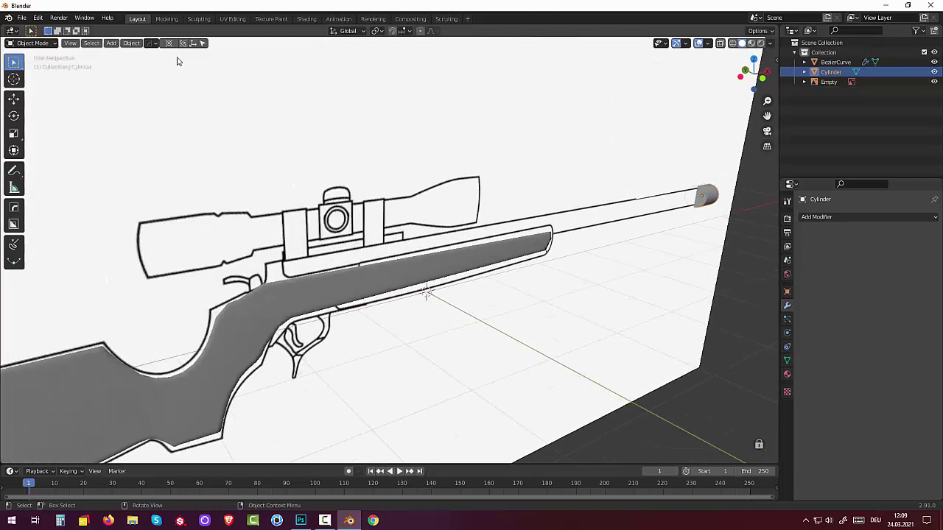
click(31, 44)
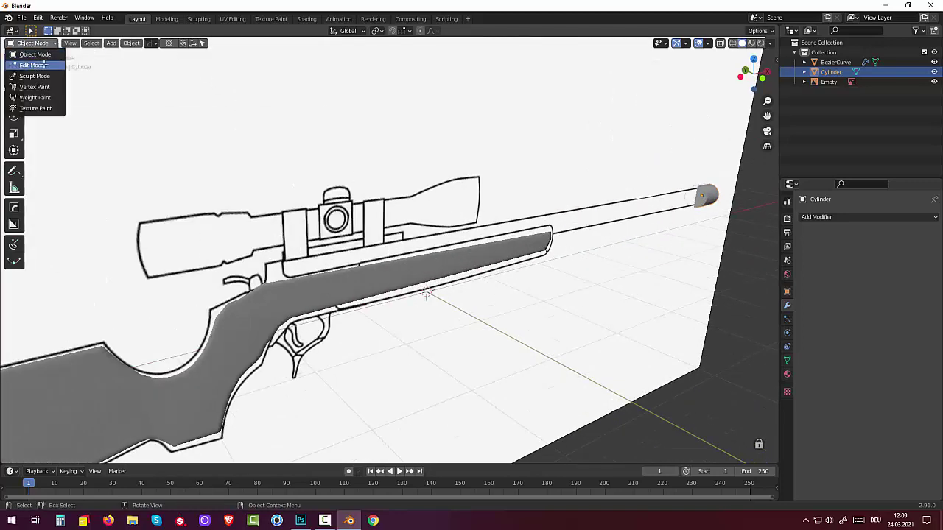
click(33, 66)
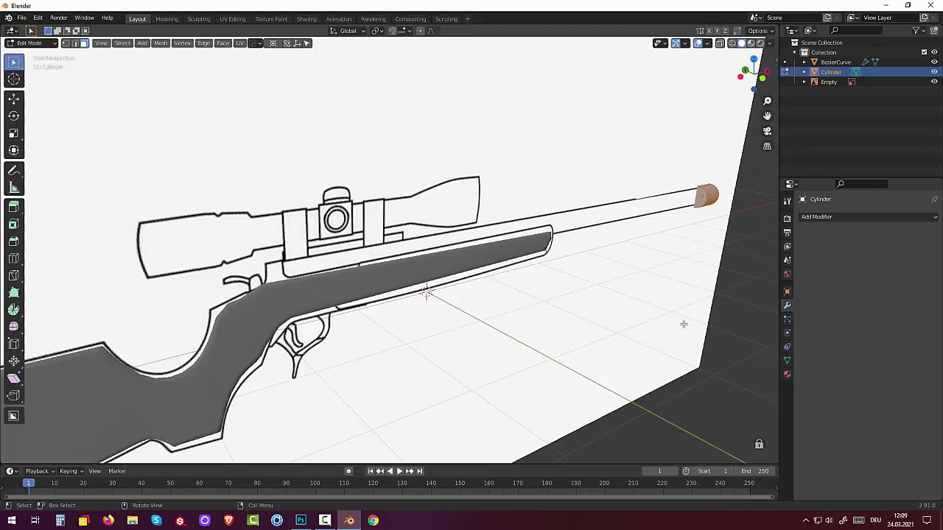
Step: Select only the cylinder's muzzle end face and view it in Right Orthographic
click(755, 335)
click(699, 200)
middle_drag(683, 225, 674, 225)
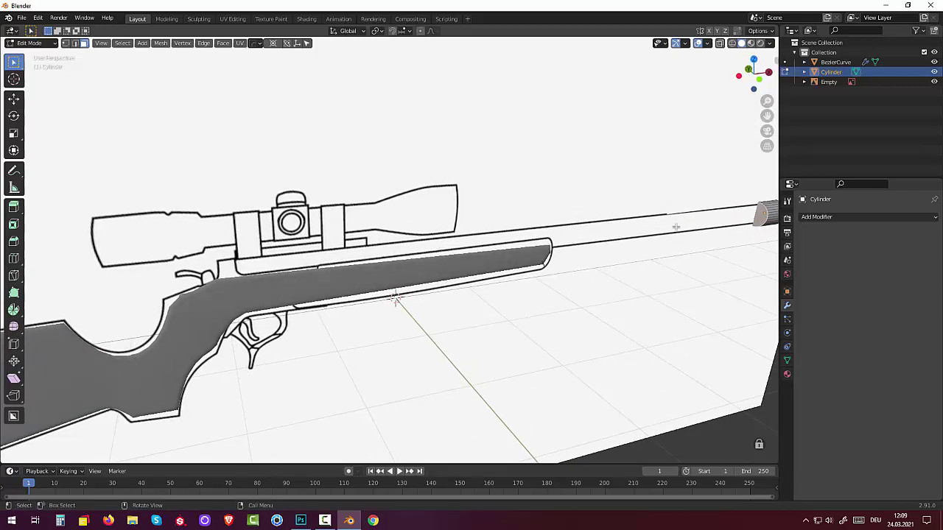
key(KP_3)
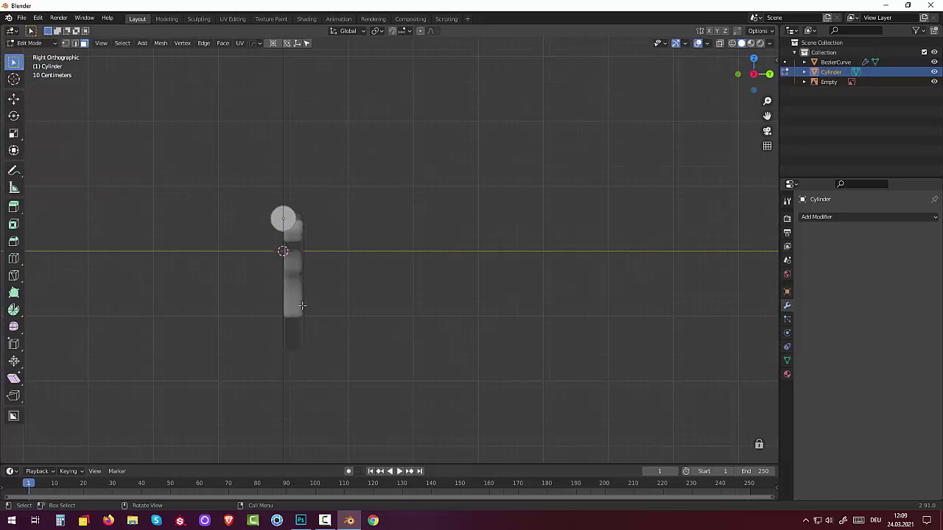
Step: Select the BezierCurve stock and return to Object Mode
click(828, 64)
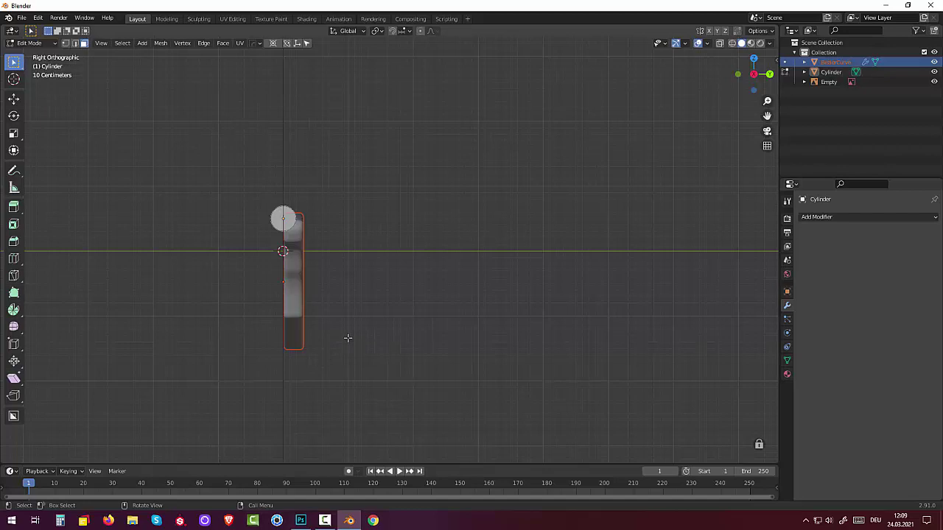
key(g)
key(y)
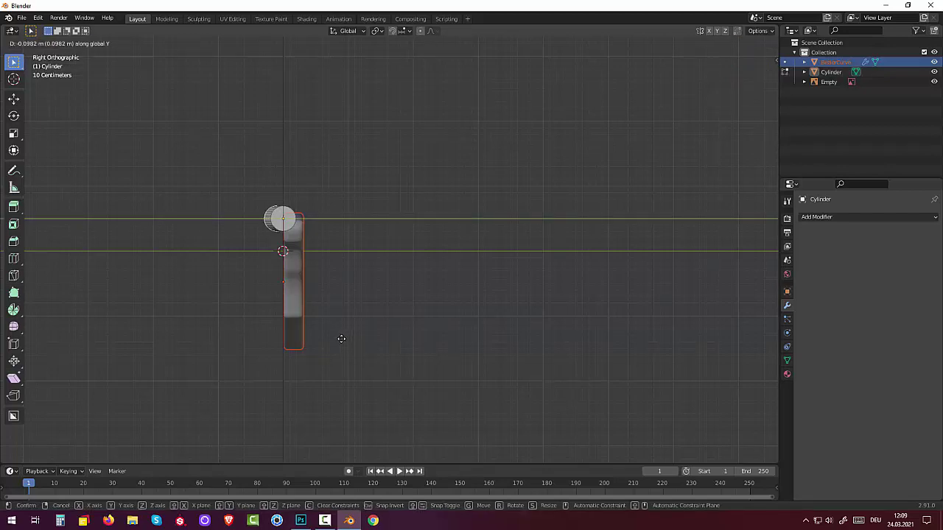
key(Escape)
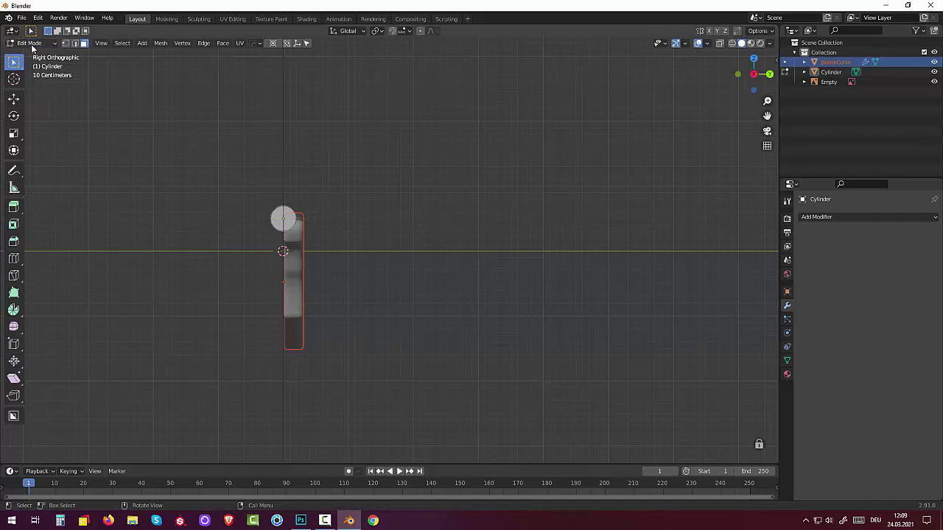
click(31, 44)
click(29, 53)
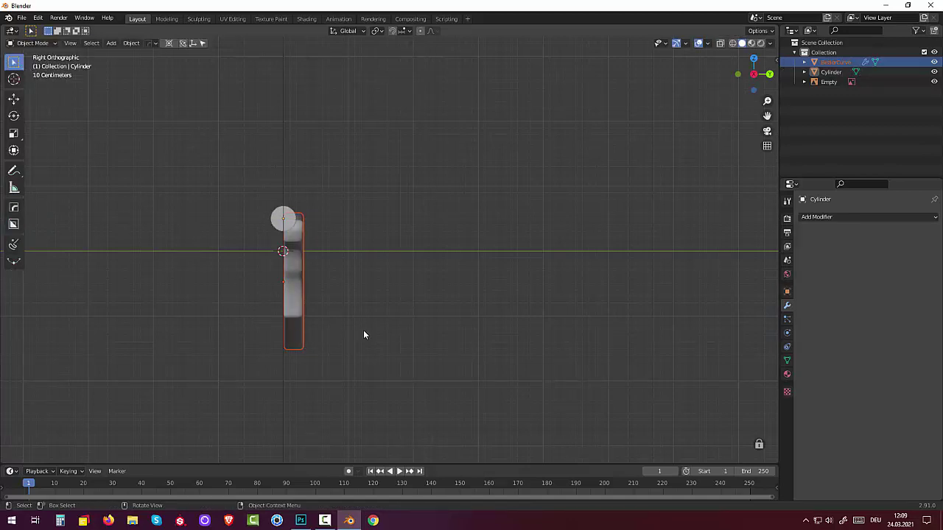
Step: Move the stock -0.15864 m along Y and show the transform sidebar
key(g)
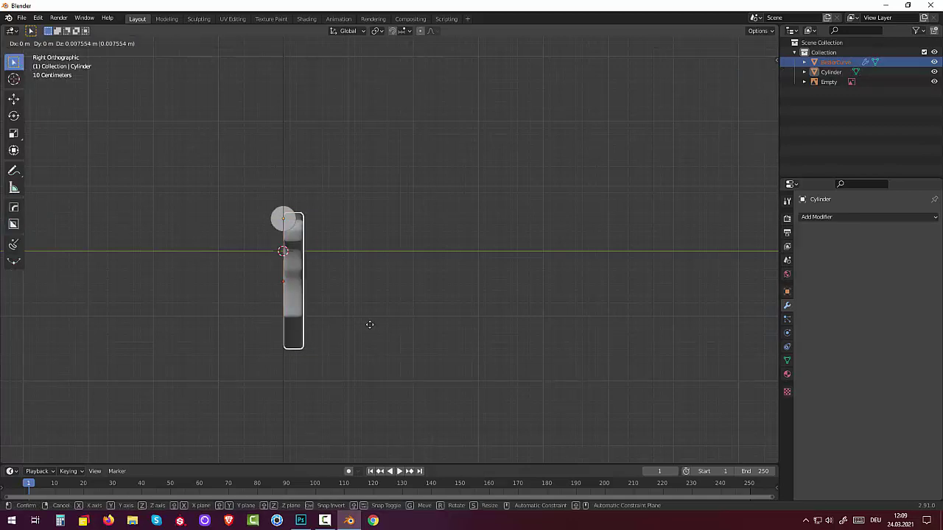
key(y)
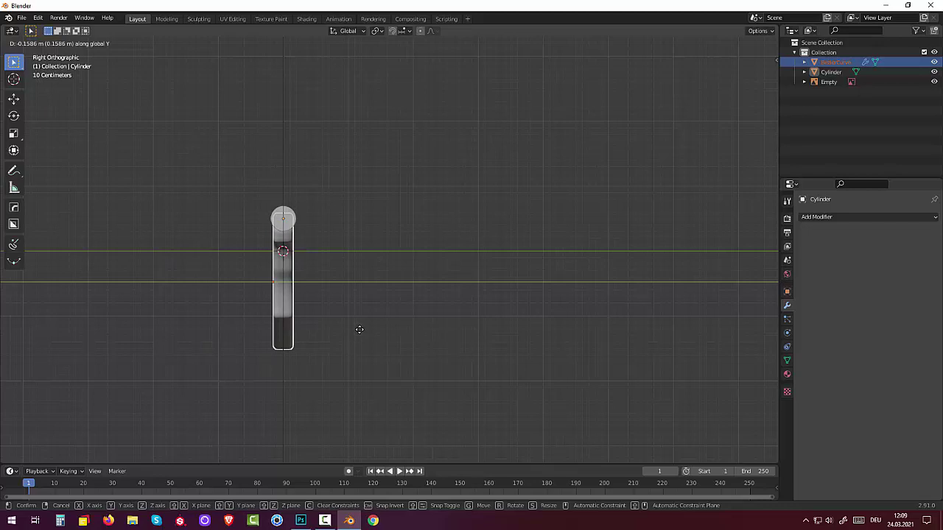
click(359, 329)
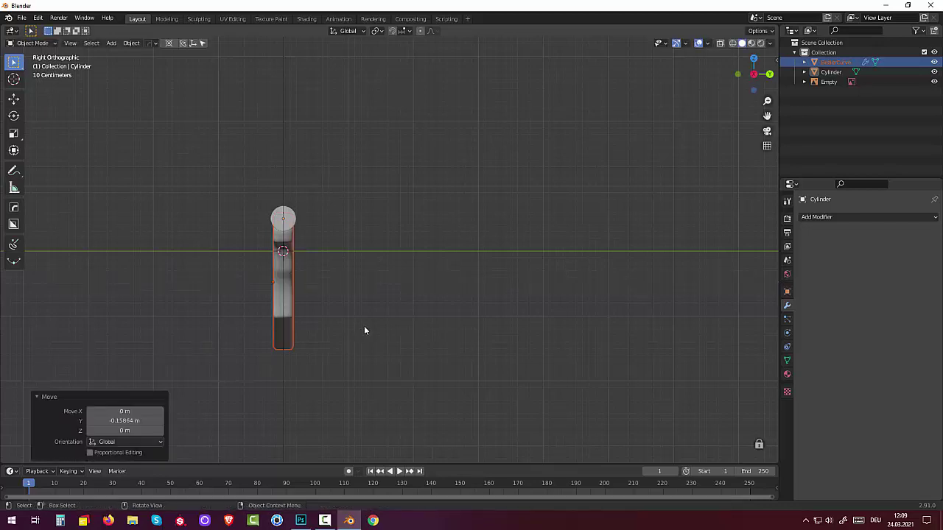
click(773, 59)
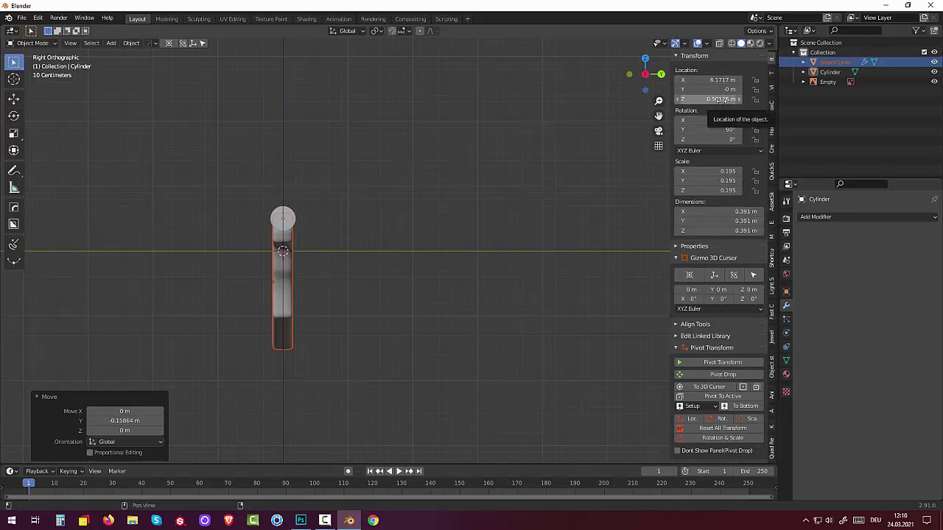
Step: Set the muzzle cylinder's Location Y to 0 m
click(728, 90)
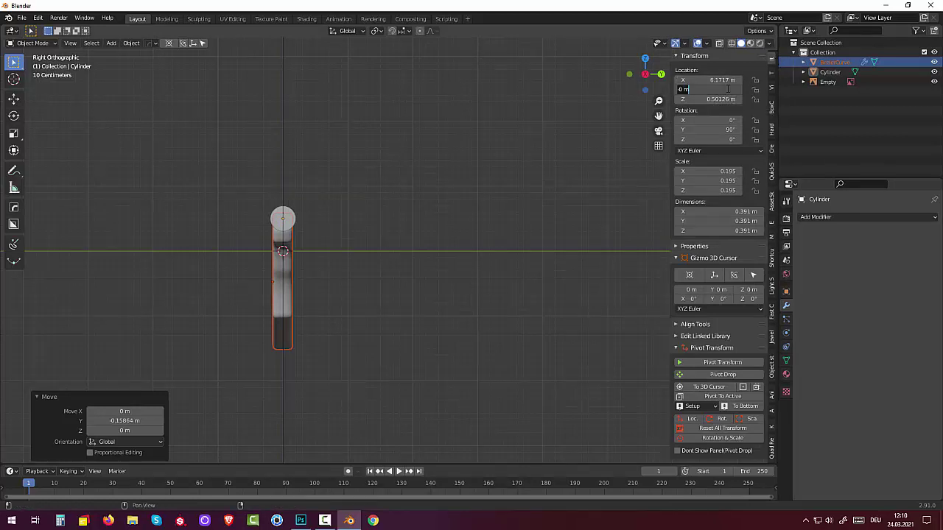
text(0)
key(Return)
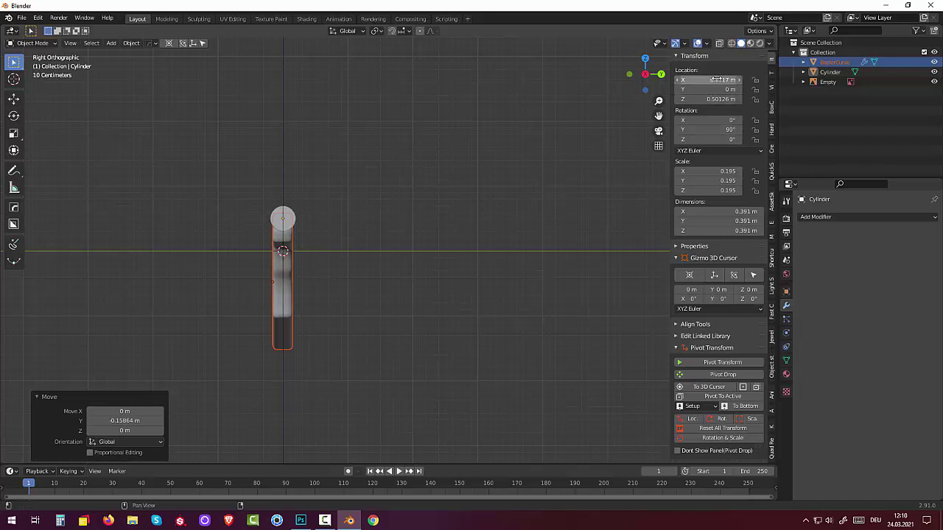
Step: Try Location X of 0 m, inspect it, then undo so the cylinder stays at the muzzle
click(714, 79)
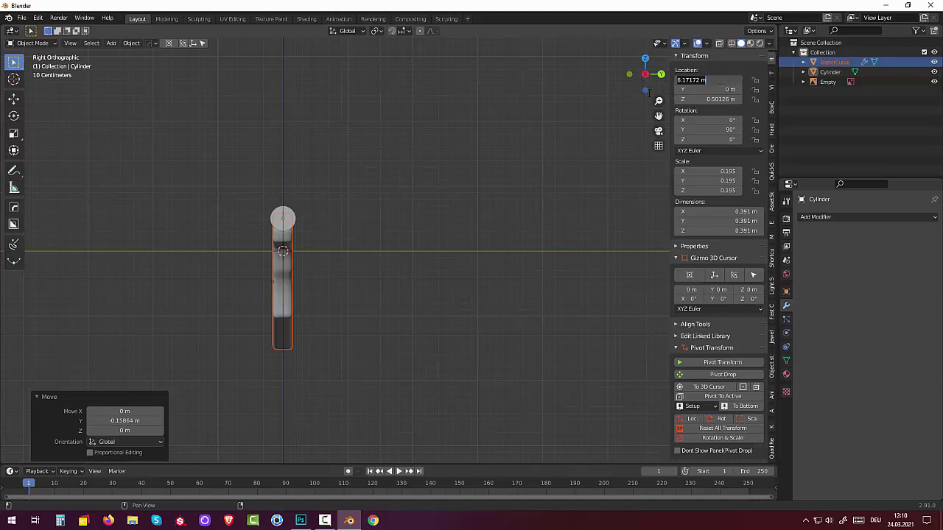
text(0)
key(Return)
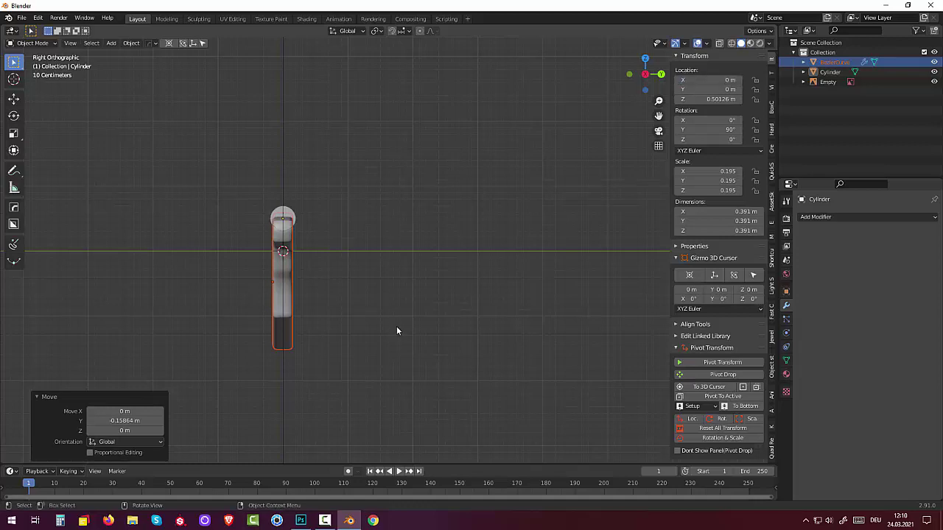
mouse_move(396, 327)
middle_down()
mouse_move(398, 315)
mouse_move(432, 315)
middle_up()
scroll(442, 317, up, 2)
scroll(463, 319, up, 2)
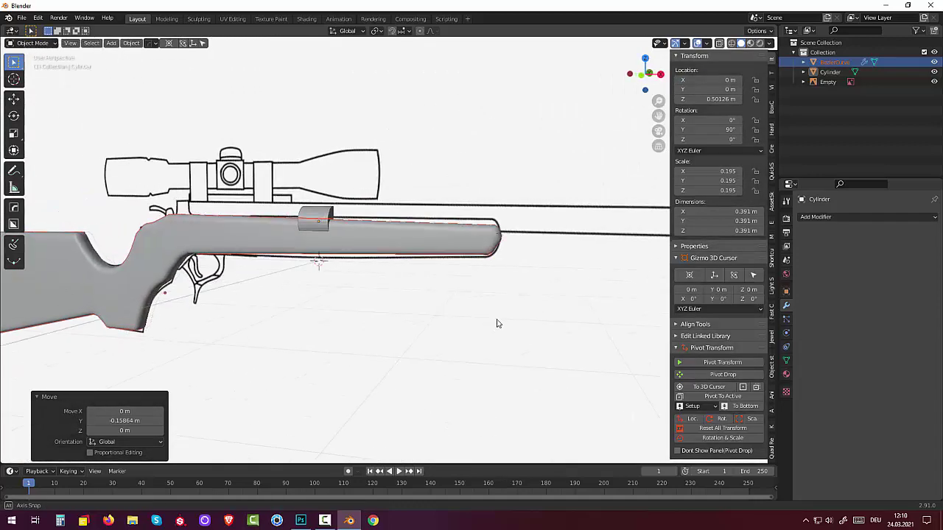
scroll(497, 325, up, 2)
scroll(494, 322, down, 5)
mouse_move(481, 320)
middle_down()
mouse_move(408, 313)
mouse_move(516, 318)
middle_up()
key(ctrl+z)
Step: Select the rifle stock and orbit to an end-on view
scroll(516, 317, up, 1)
scroll(507, 319, up, 1)
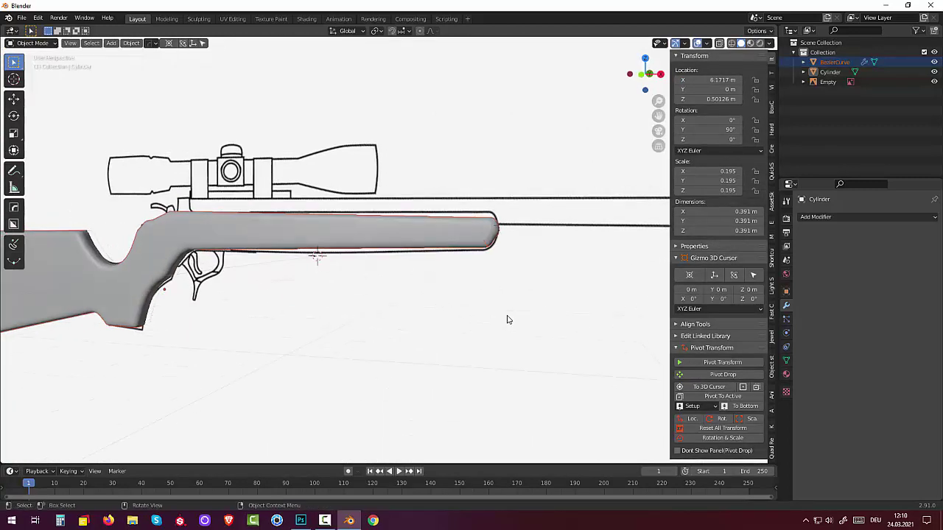
click(442, 241)
mouse_move(442, 243)
middle_down()
mouse_move(486, 283)
mouse_move(415, 286)
middle_up()
Step: Set the stock's Location X and Y to 0 in the sidebar
key(KP_6)
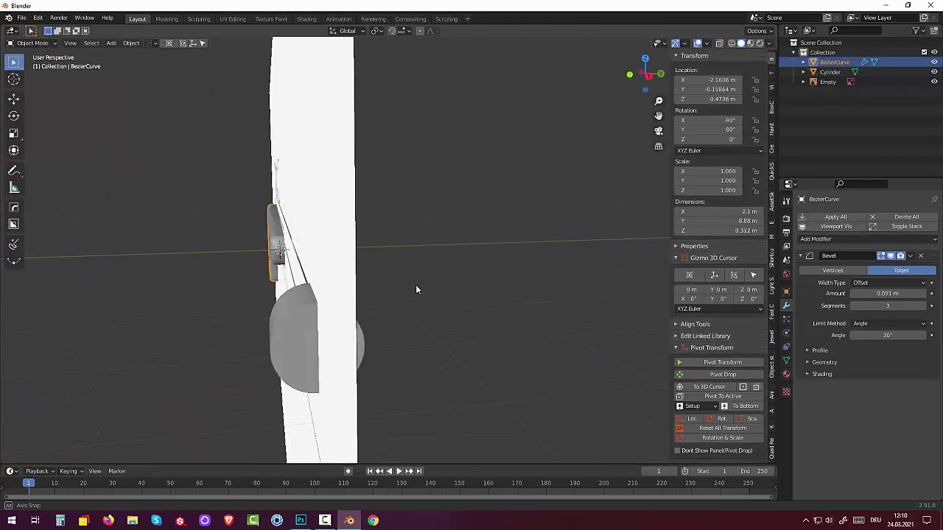
key(KP_6)
key(KP_6)
key(KP_6)
middle_drag(552, 249, 611, 263)
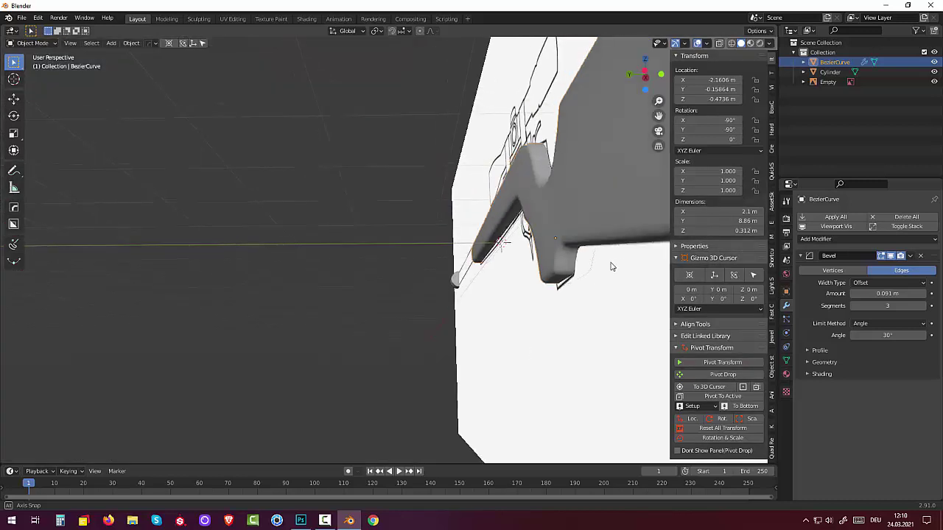
scroll(541, 299, down, 5)
middle_drag(534, 288, 542, 290)
click(724, 79)
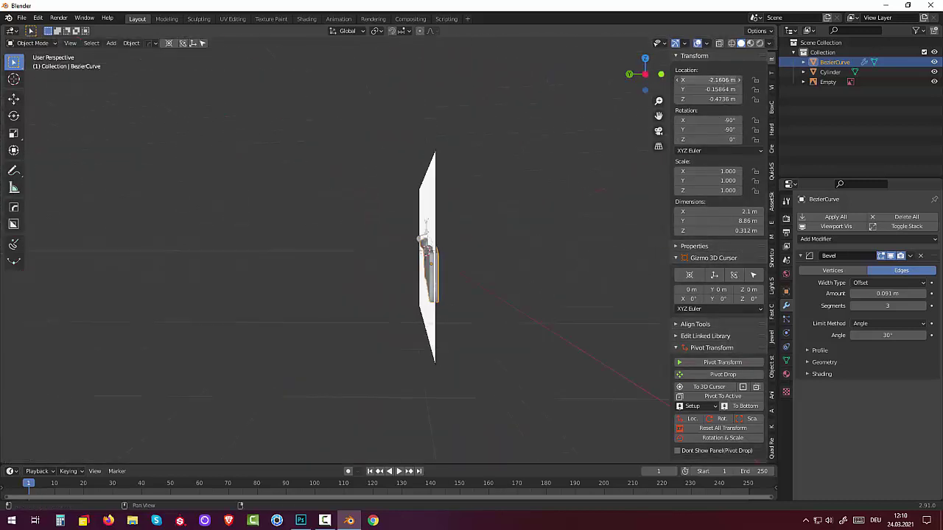
text(0)
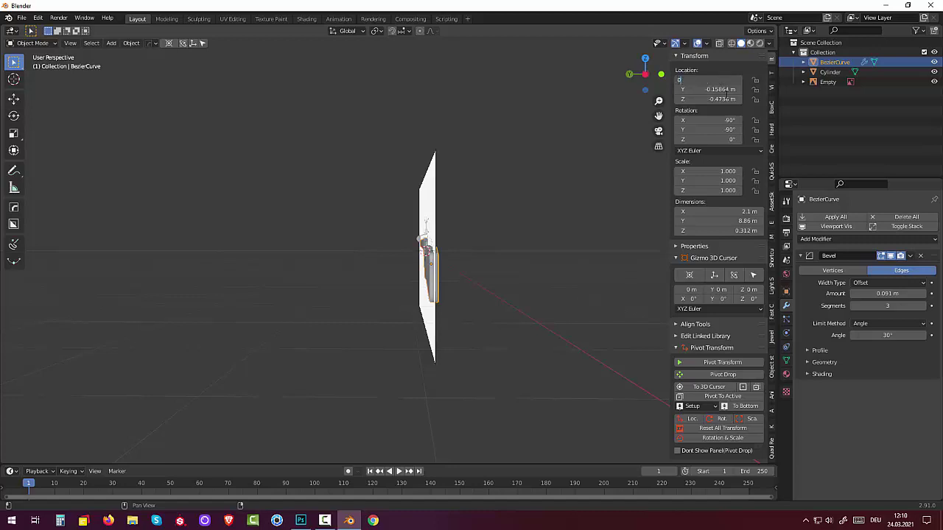
key(Return)
click(725, 89)
text(0)
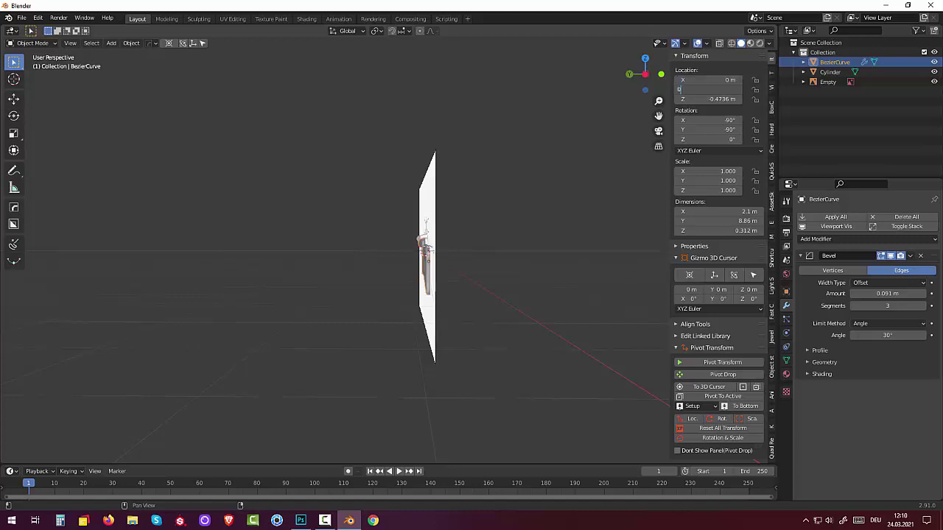
key(Return)
Step: From Right Orthographic, move the stock along Y to -0.14522 m to centre it on the barrel
middle_drag(608, 197, 605, 195)
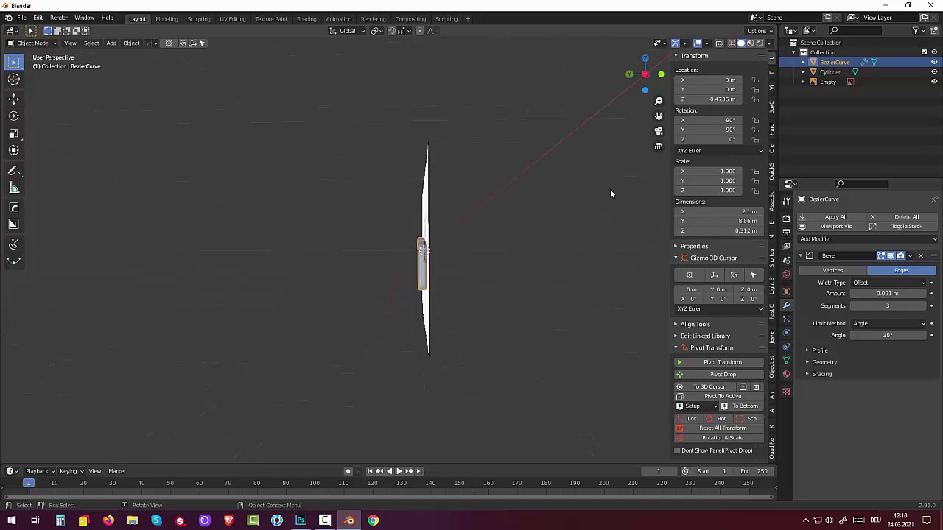
key(KP_3)
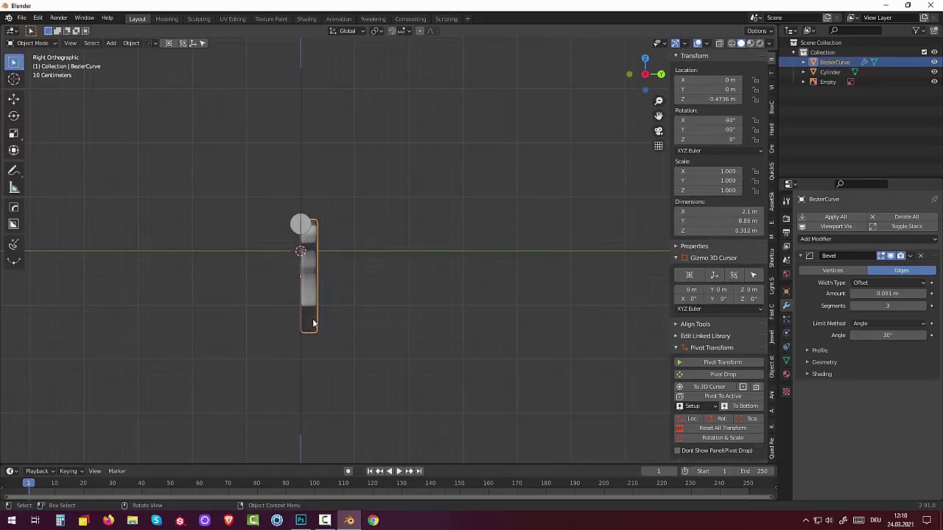
key(g)
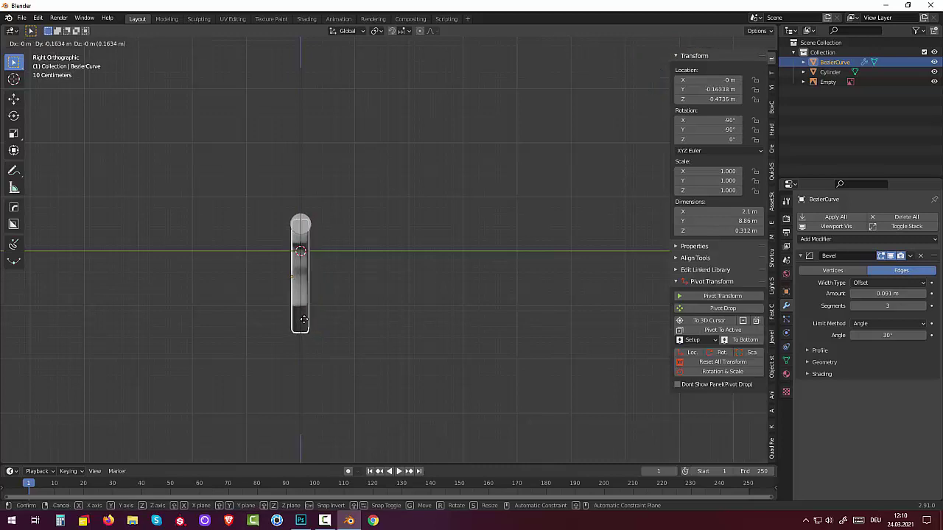
key(y)
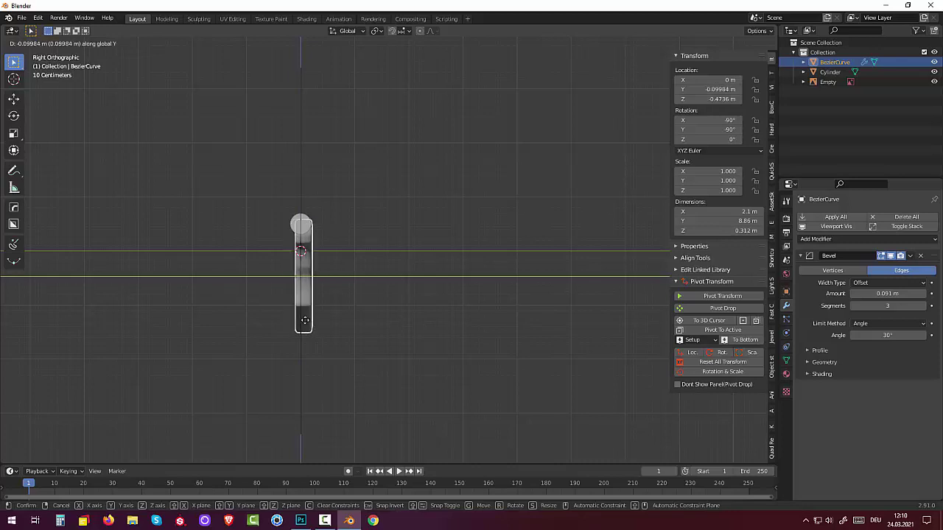
click(304, 321)
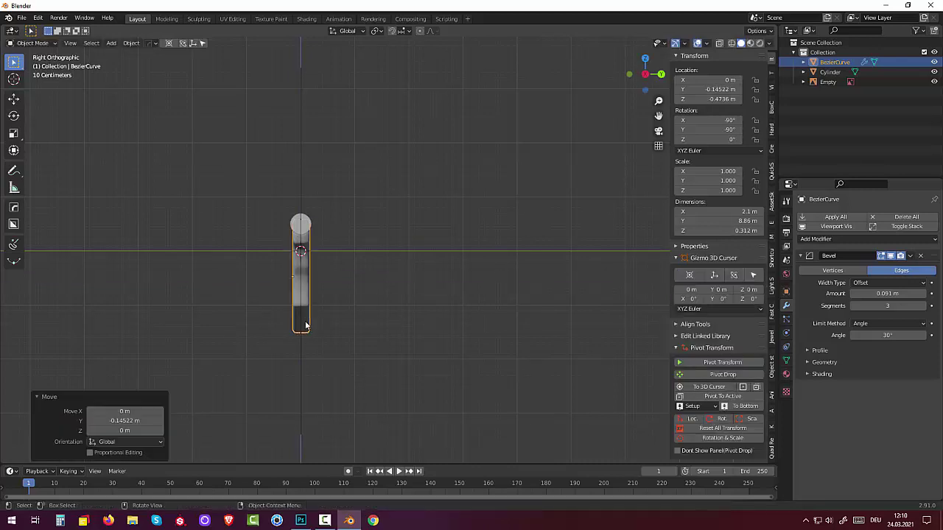
mouse_move(306, 326)
middle_down()
mouse_move(384, 347)
mouse_move(373, 332)
mouse_move(318, 328)
mouse_move(402, 324)
mouse_move(316, 337)
mouse_move(359, 292)
middle_up()
Step: Hide the Empty's rifle reference image in the viewport, leaving only the stock and cylinder
click(328, 262)
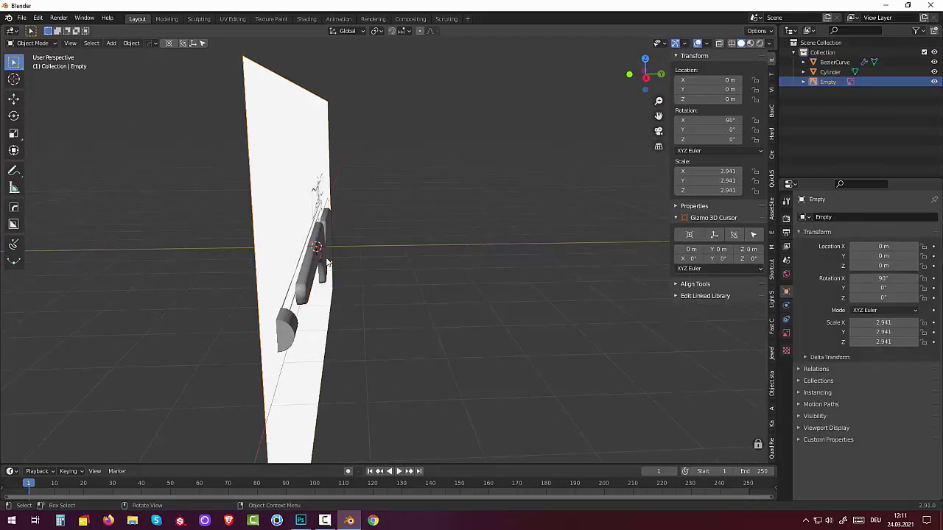
middle_drag(328, 262, 434, 254)
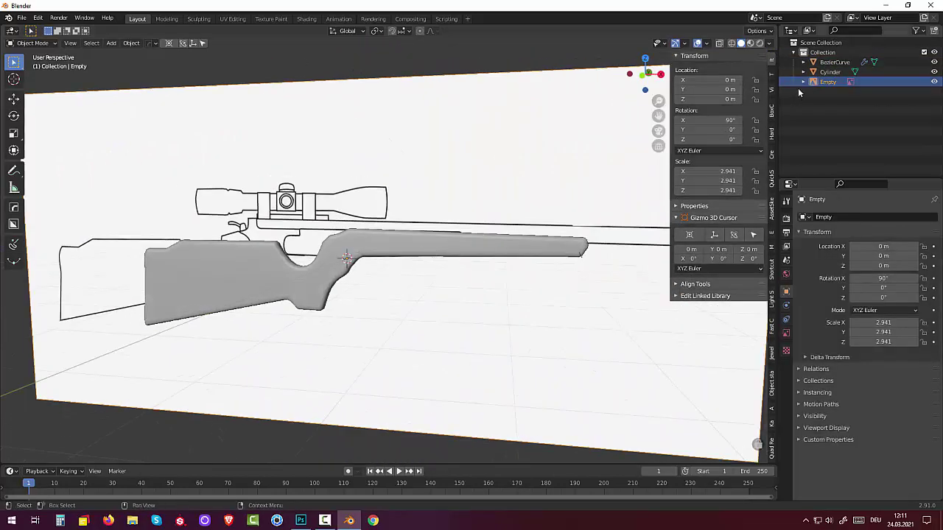
click(934, 82)
mouse_move(617, 249)
middle_down()
mouse_move(495, 319)
mouse_move(485, 311)
middle_up()
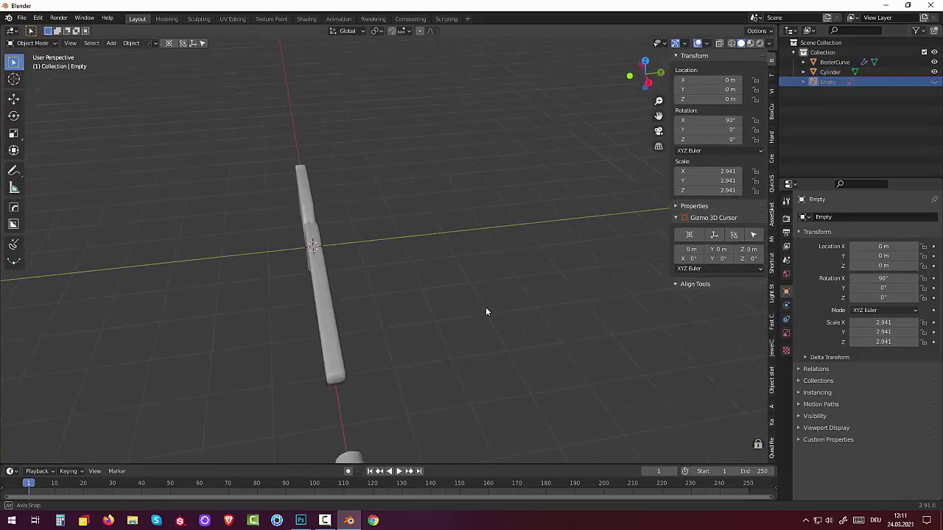
click(333, 346)
Step: Scale the stock by 1.221 along Y to thicken it
mouse_move(406, 330)
middle_down()
mouse_move(398, 309)
mouse_move(402, 318)
middle_up()
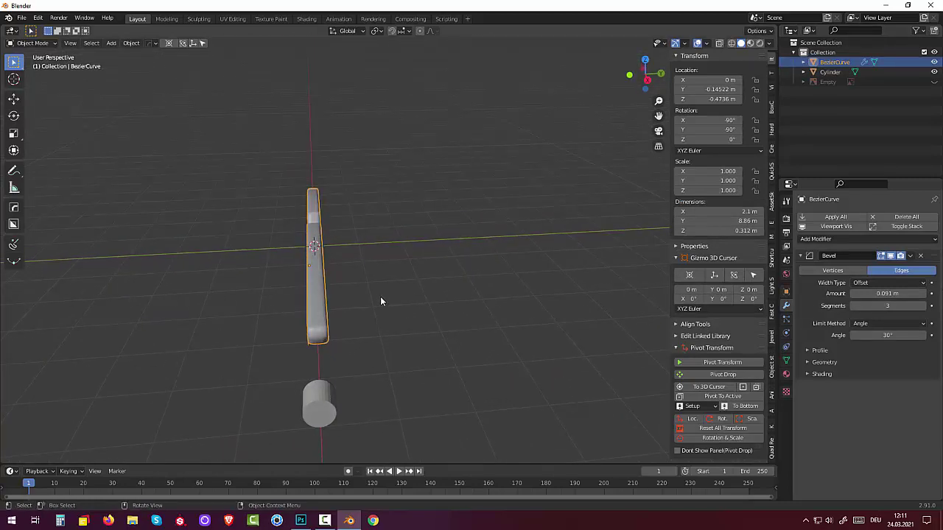
key(s)
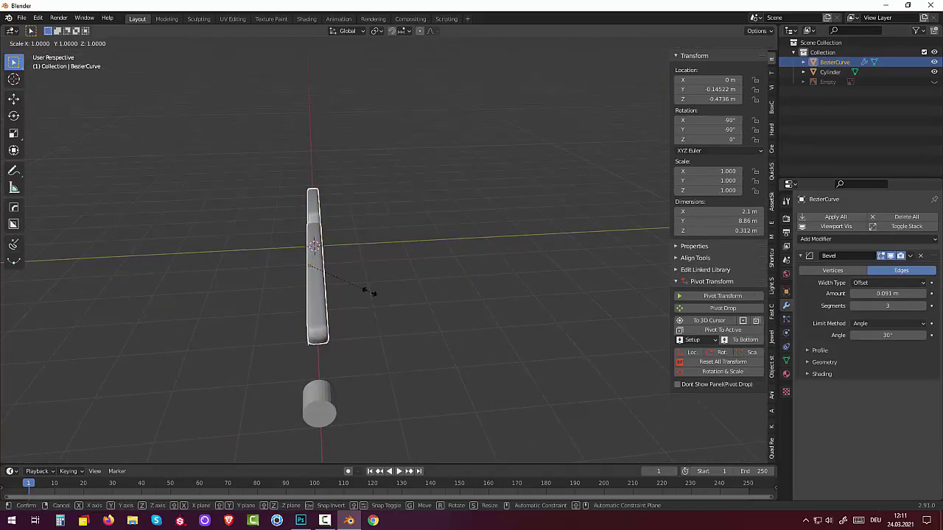
key(y)
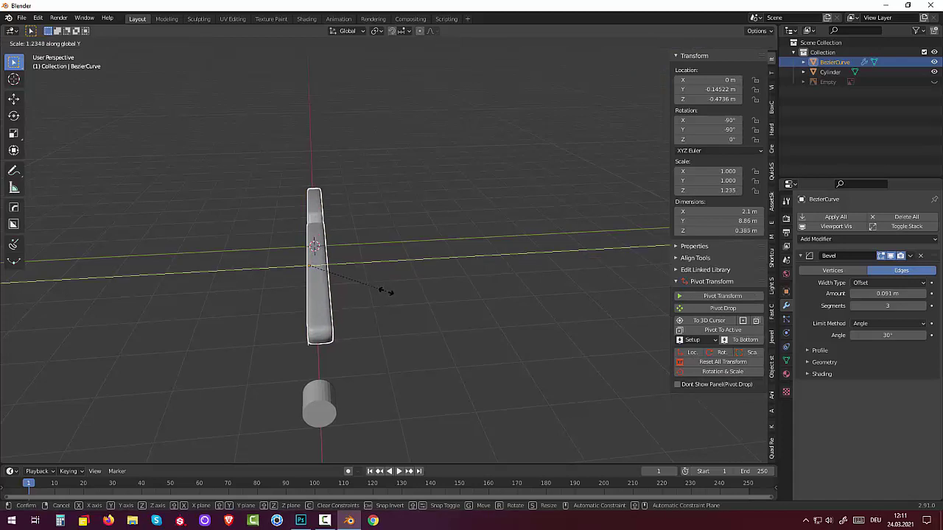
click(384, 291)
mouse_move(343, 411)
middle_down()
mouse_move(344, 392)
mouse_move(348, 415)
mouse_move(382, 419)
middle_up()
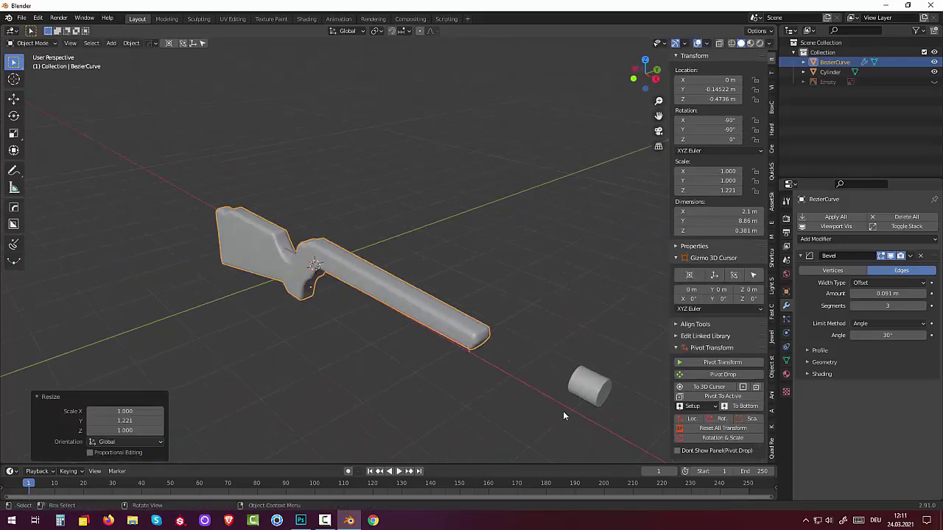
Step: Shrink the muzzle cylinder by 0.71, to 0.139 scale
click(587, 394)
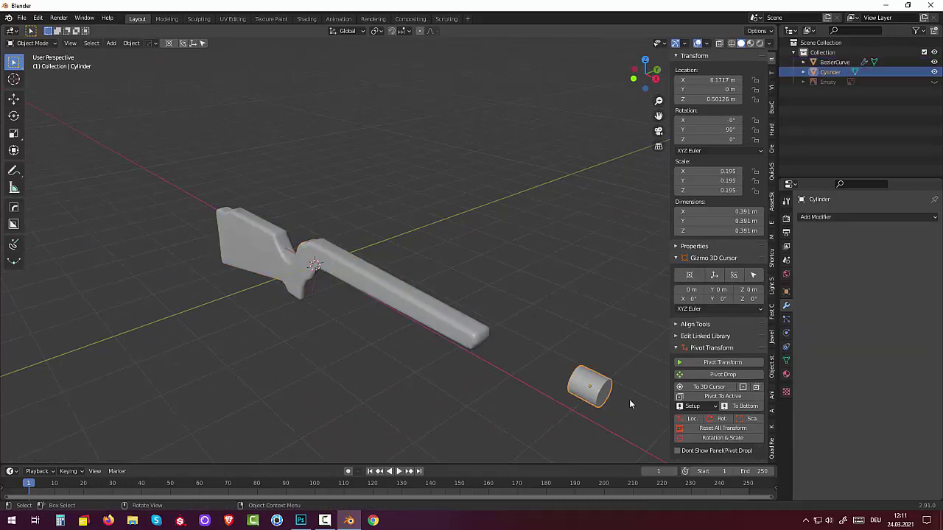
key(s)
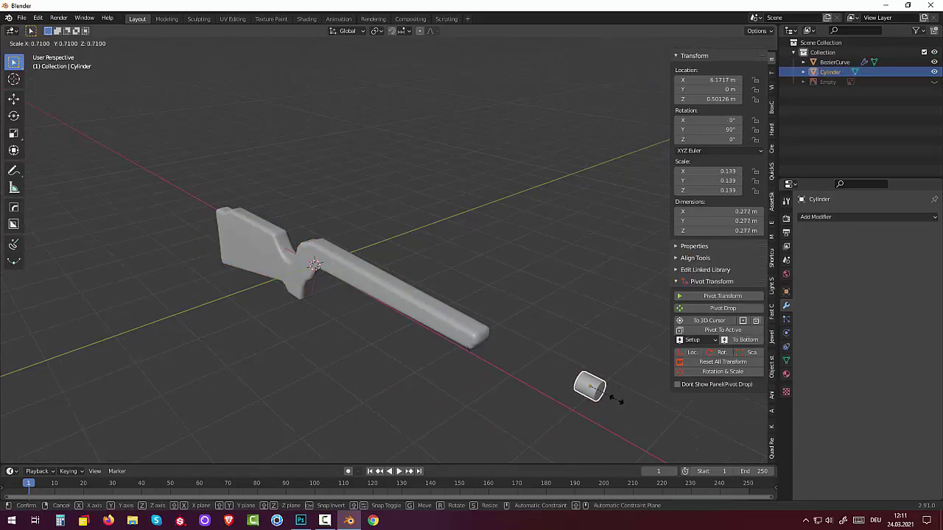
click(616, 399)
mouse_move(616, 399)
middle_down()
mouse_move(564, 419)
mouse_move(546, 406)
mouse_move(540, 418)
mouse_move(444, 431)
mouse_move(434, 414)
middle_up()
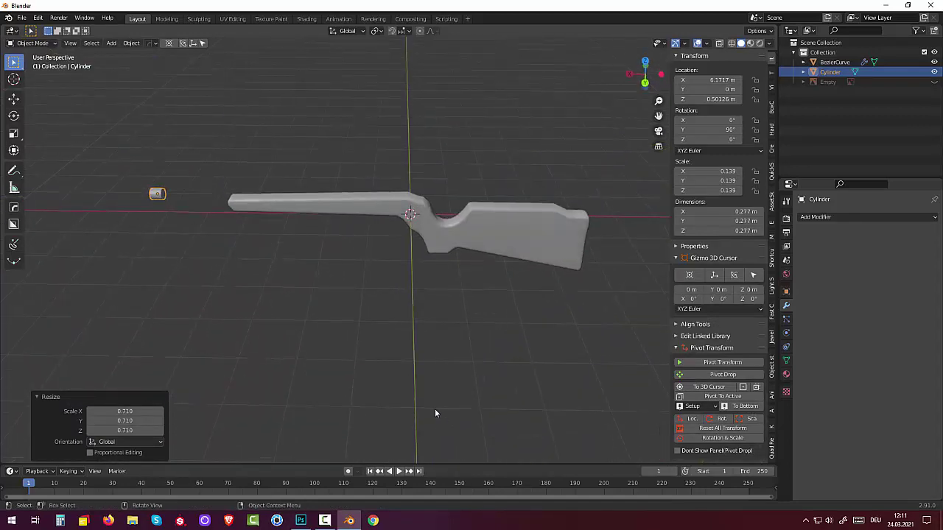
Step: In Edit Mode, stretch the small cylinder about 5.86 m along X into a long barrel
click(163, 196)
click(32, 42)
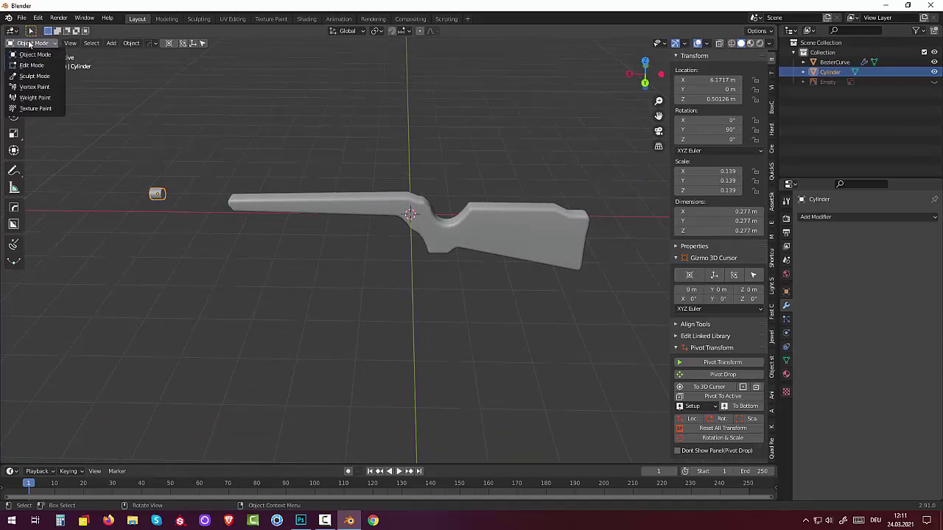
click(35, 62)
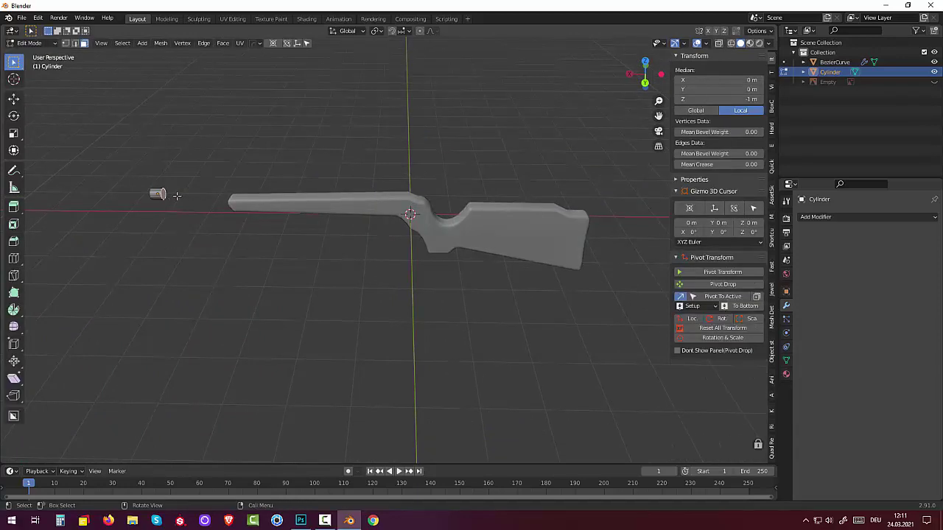
key(g)
key(x)
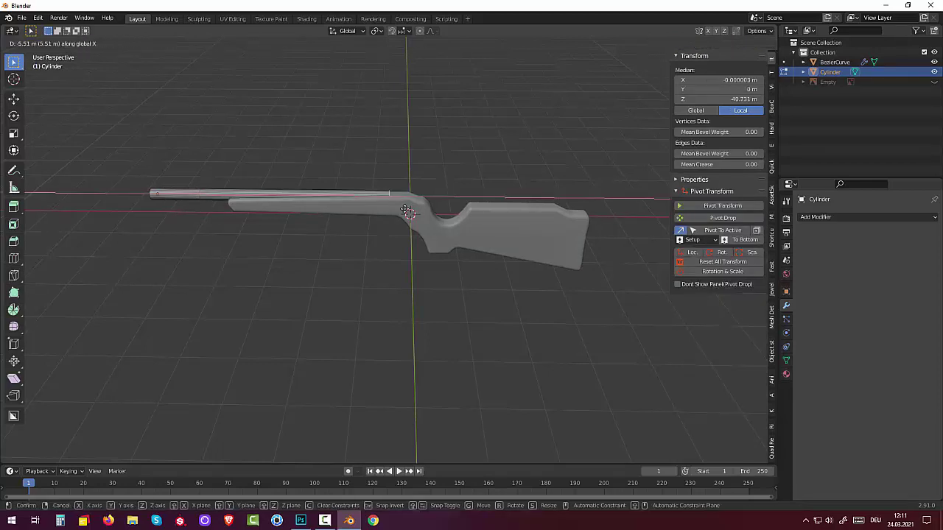
click(427, 237)
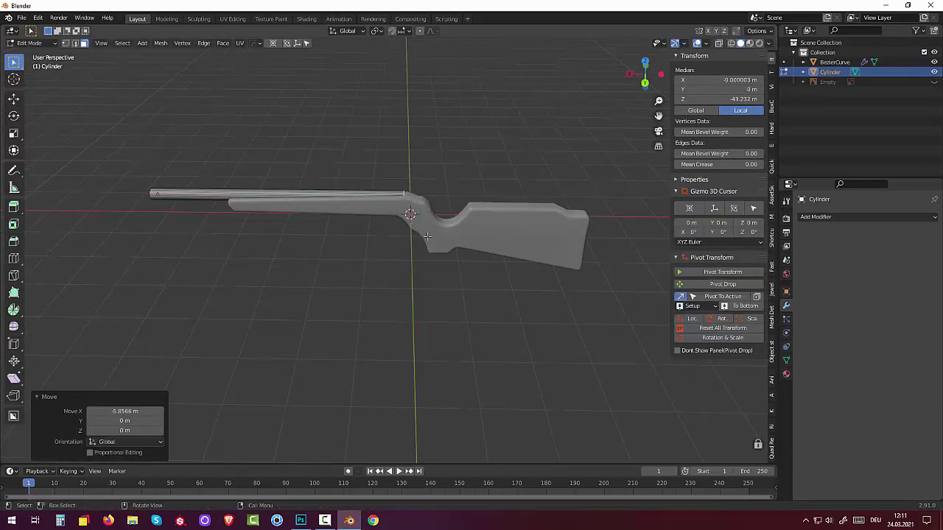
Step: Unhide the rifle reference image and switch to the right orthographic view
middle_drag(428, 236, 226, 216)
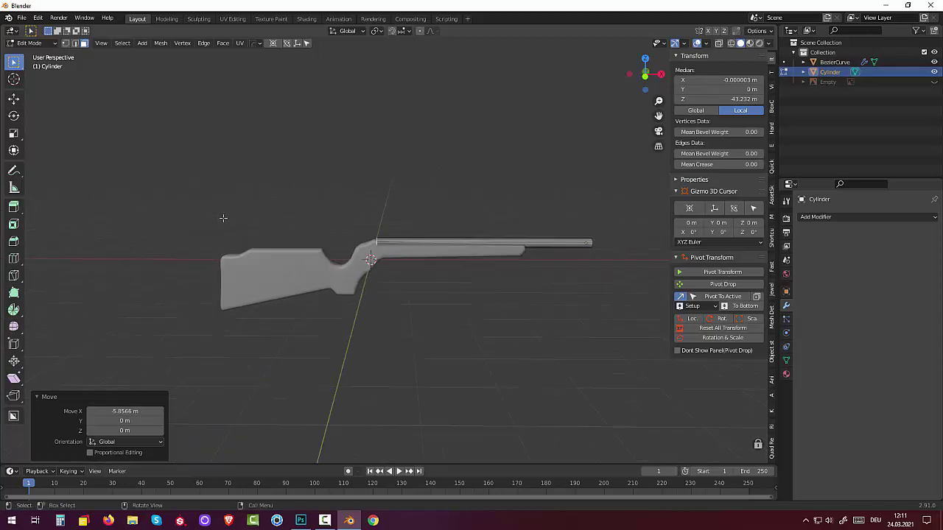
click(934, 82)
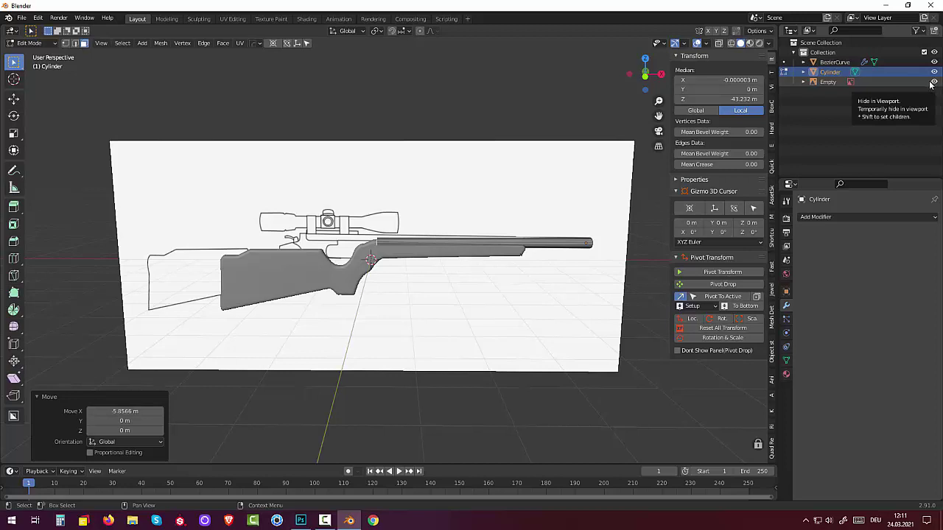
key(KP_3)
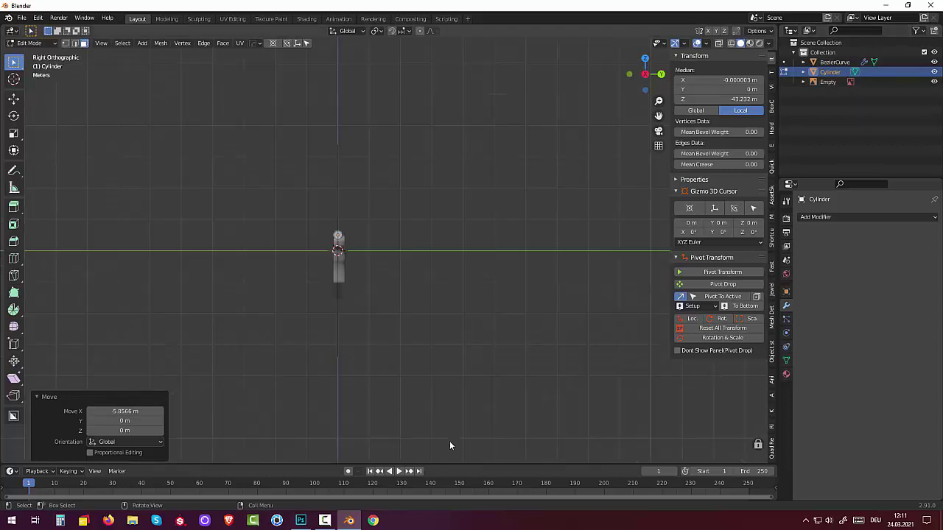
Step: Deselect the cylinder's geometry and return to Object Mode
scroll(408, 369, up, 2)
scroll(408, 366, up, 2)
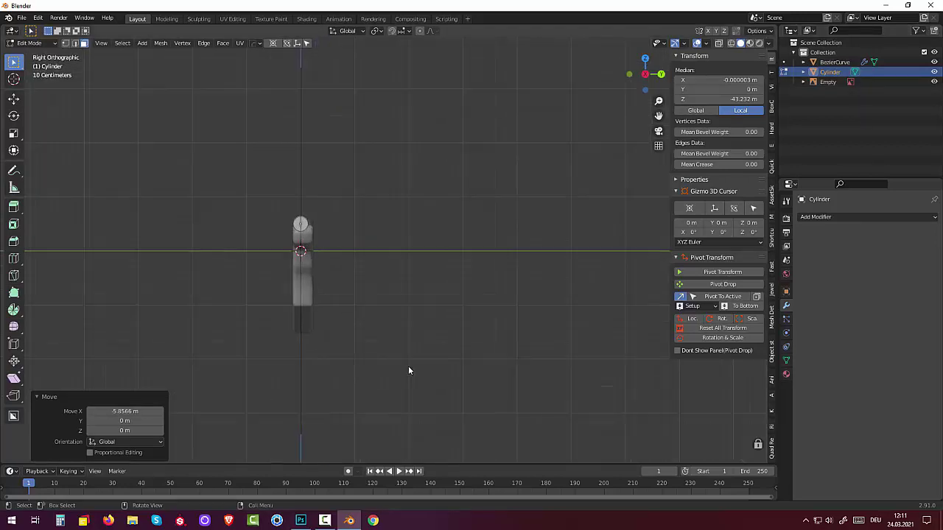
scroll(408, 366, up, 2)
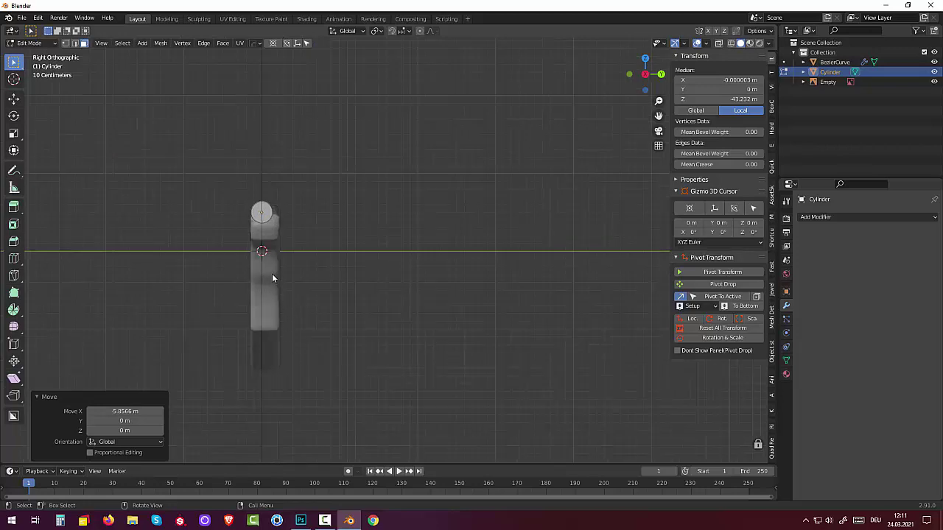
key(alt+a)
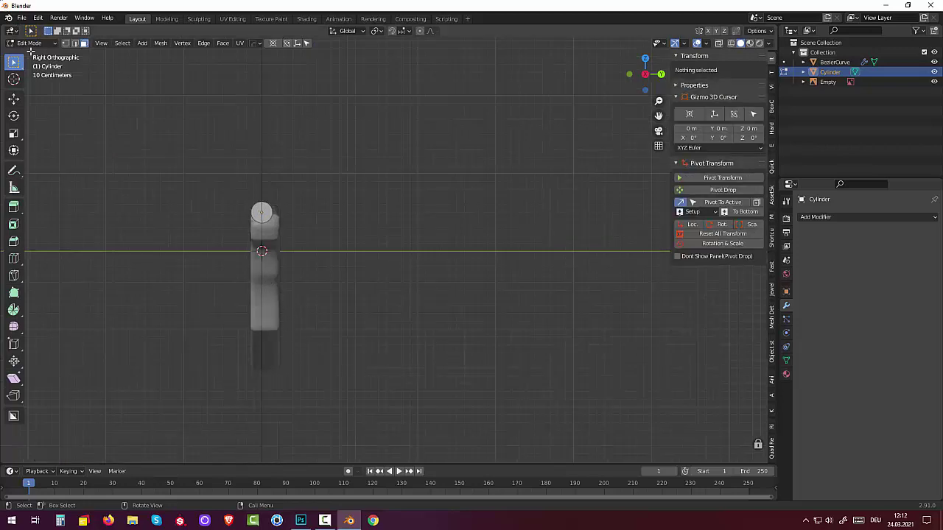
click(30, 43)
click(29, 55)
click(29, 43)
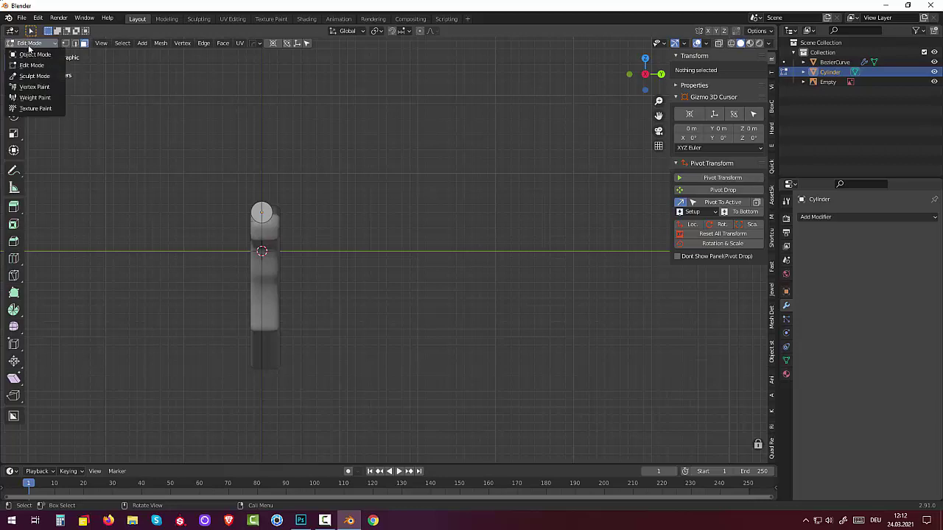
click(31, 56)
Step: Move the rifle stock along Y to -0.18178 m to line it up with the barrel
click(269, 318)
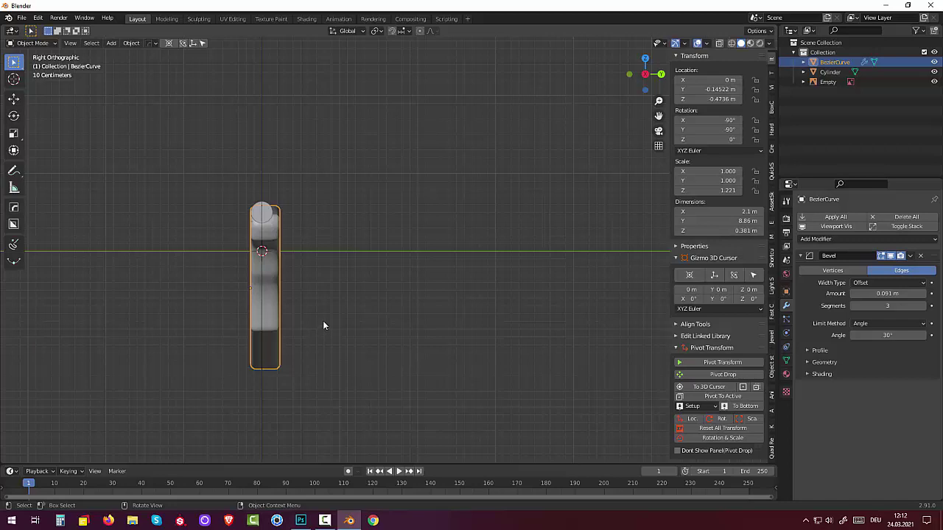
key(g)
key(y)
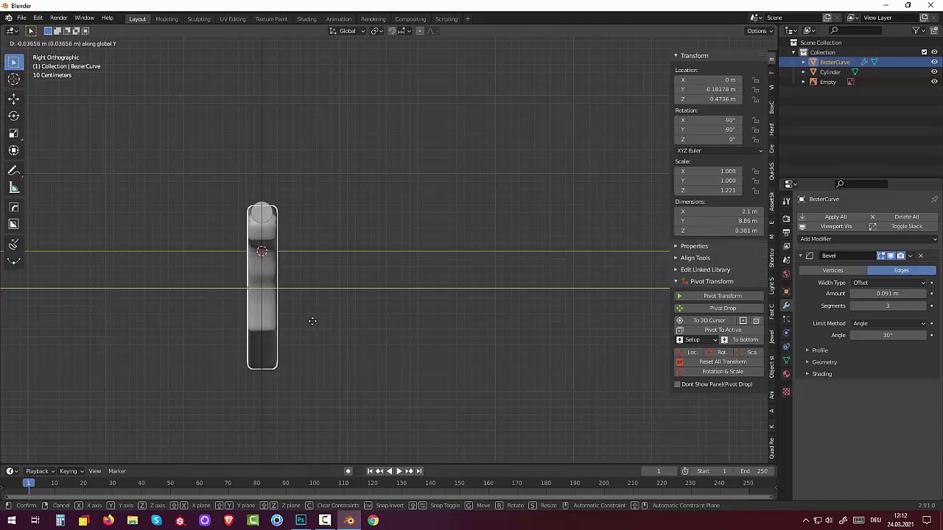
click(312, 320)
click(314, 322)
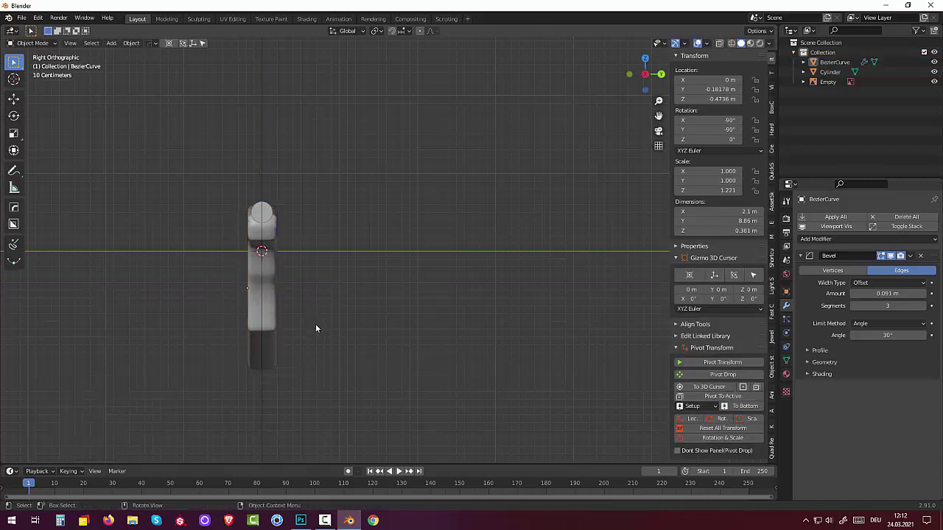
mouse_move(315, 323)
middle_down()
mouse_move(317, 332)
mouse_move(391, 334)
mouse_move(539, 316)
middle_up()
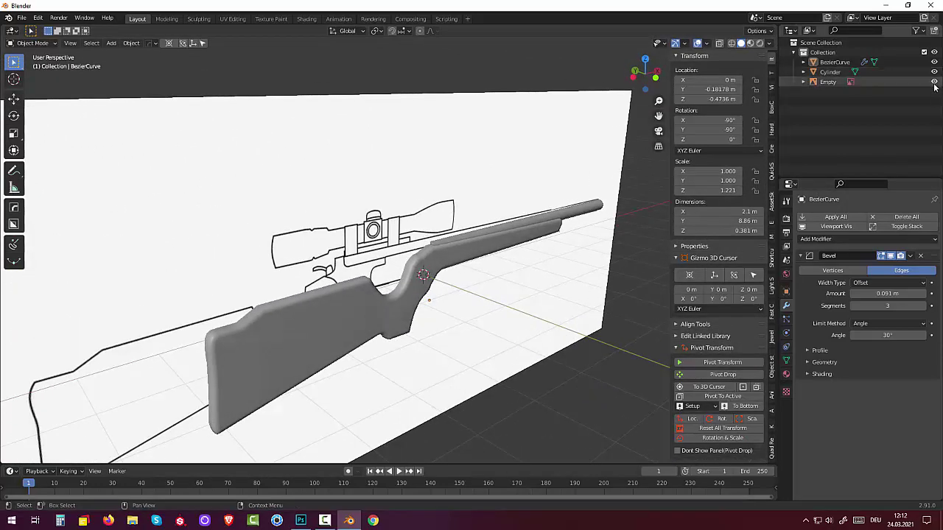
Step: Hide the rifle reference image and orbit to a lower angled view
mouse_move(540, 316)
middle_down()
mouse_move(417, 340)
mouse_move(408, 332)
middle_up()
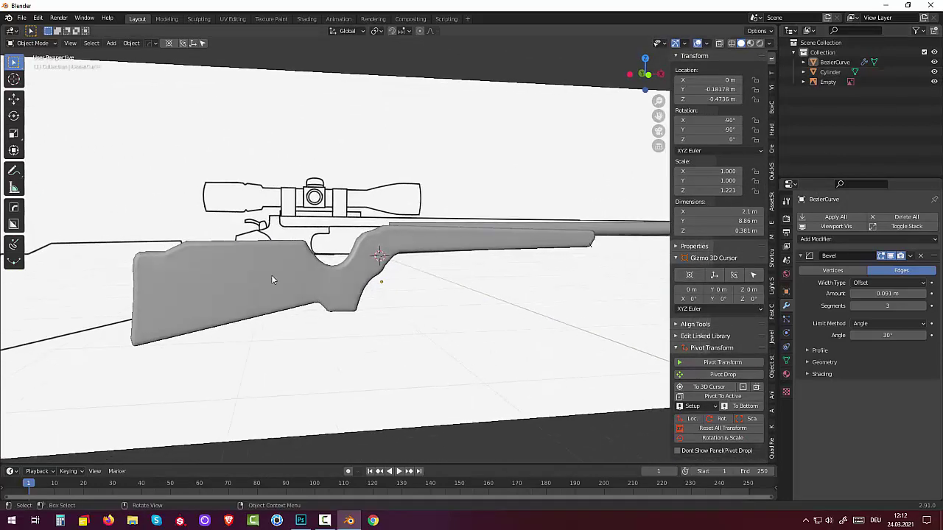
click(934, 82)
mouse_move(458, 270)
middle_down()
mouse_move(430, 386)
mouse_move(393, 276)
mouse_move(431, 273)
middle_up()
scroll(431, 272, down, 3)
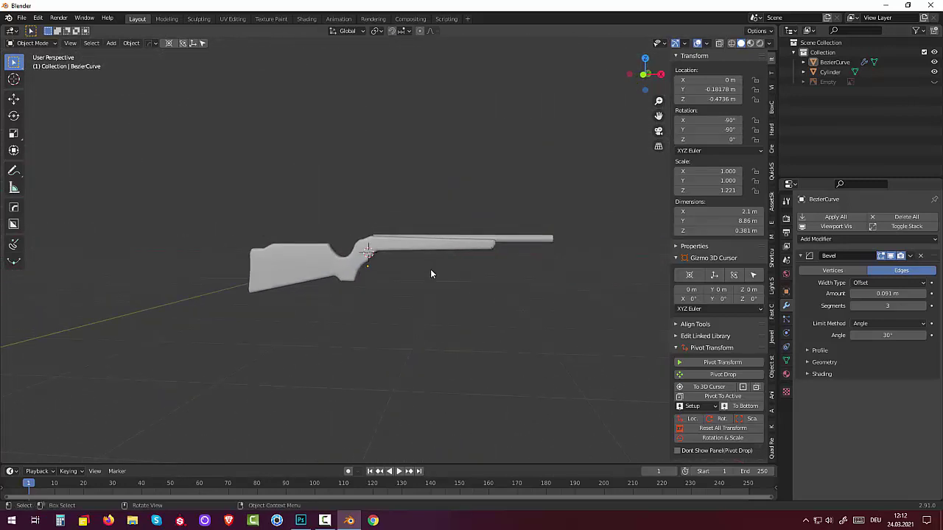
Step: Tilt the stock about 1.37° and lower it 0.12045 m along Z to -0.59495 m
click(402, 245)
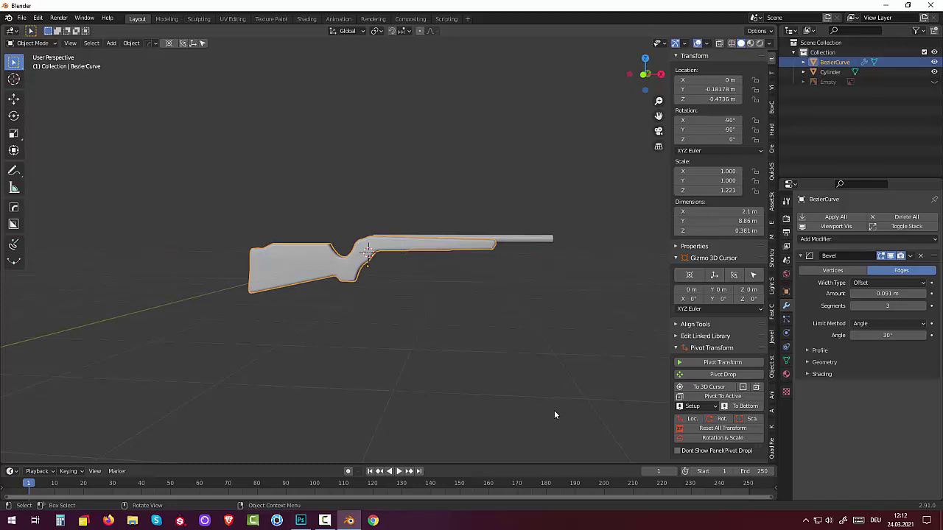
key(r)
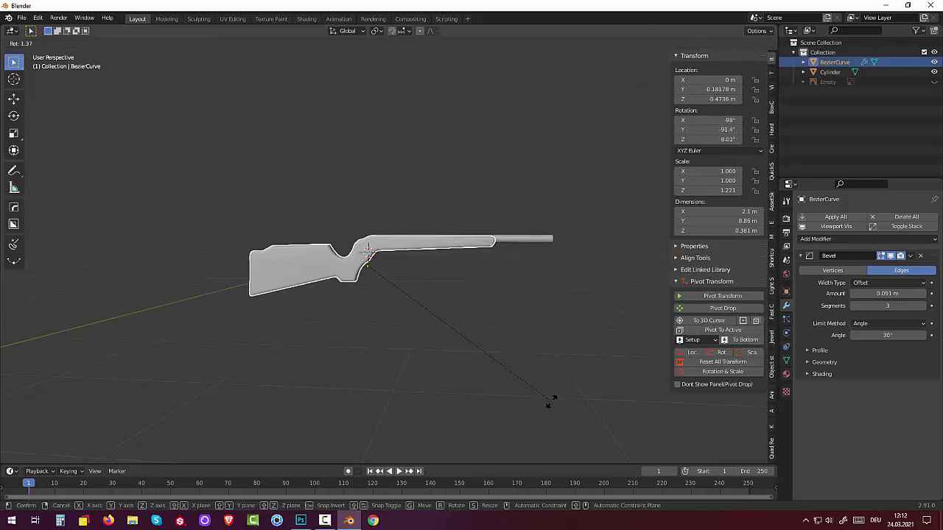
click(551, 400)
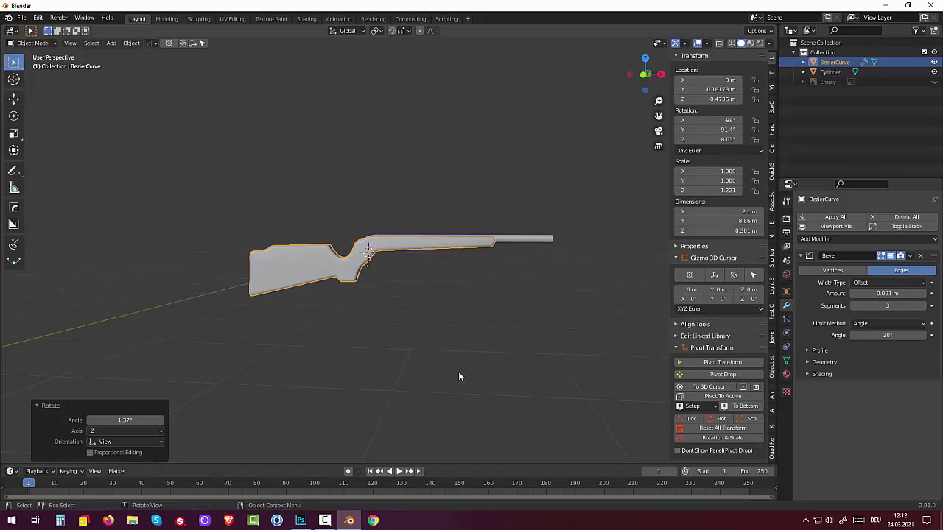
key(g)
key(z)
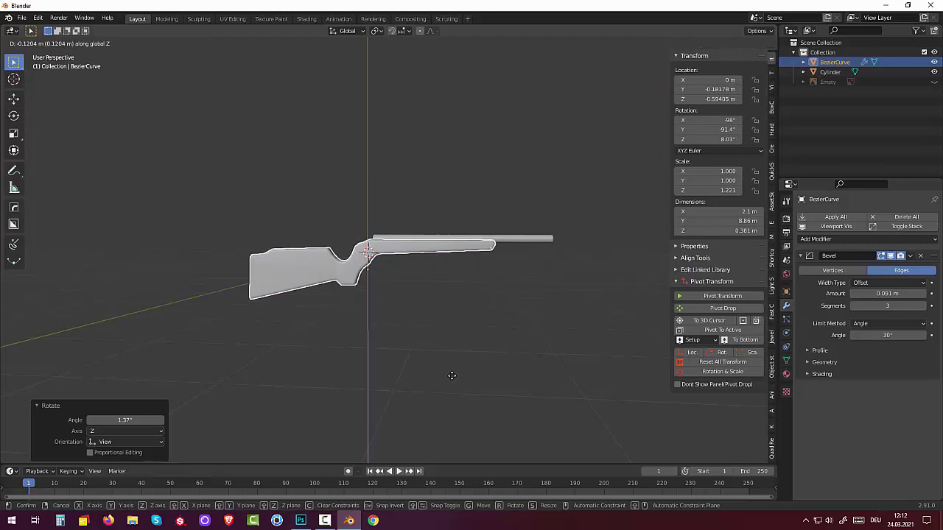
click(451, 375)
Step: Orbit around the rifle and select the barrel cylinder
mouse_move(451, 377)
middle_down()
mouse_move(468, 416)
mouse_move(517, 424)
mouse_move(585, 390)
mouse_move(25, 380)
mouse_move(330, 402)
middle_up()
scroll(342, 387, up, 2)
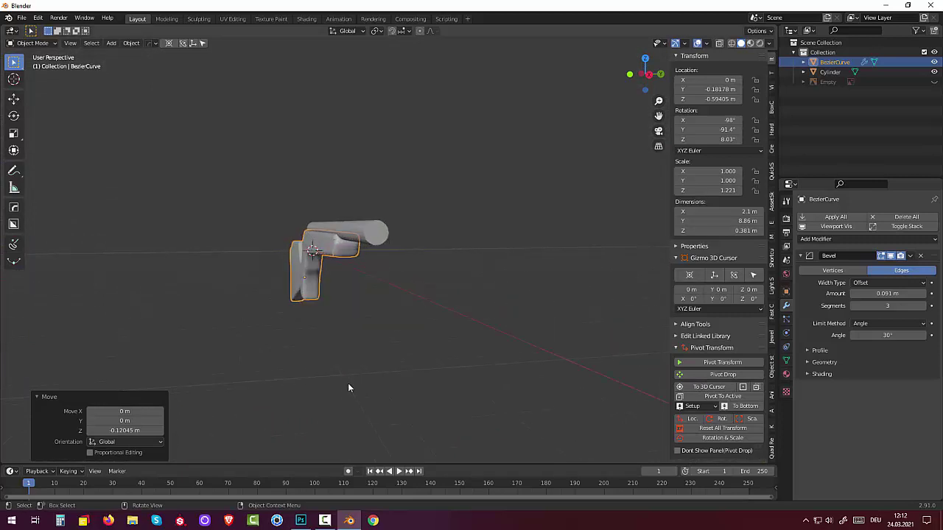
click(376, 239)
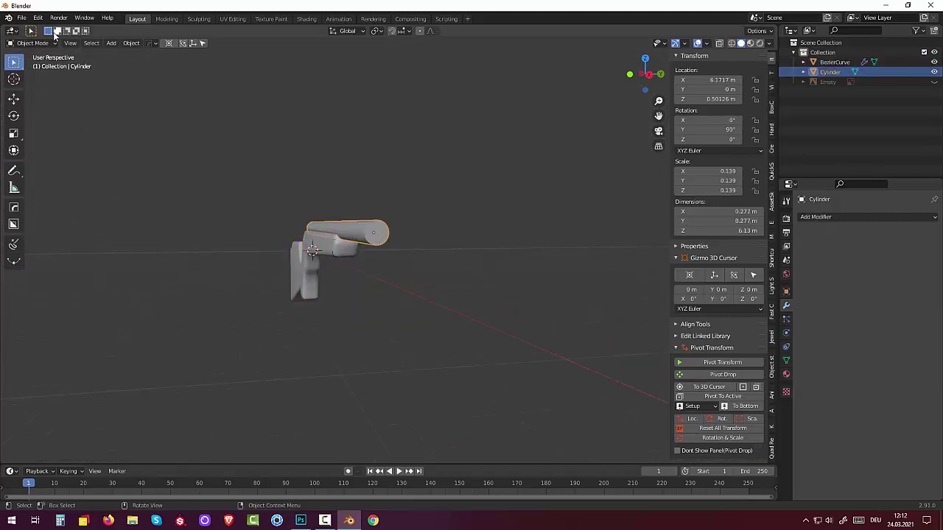
Step: In Edit Mode, inset the barrel's front end face by 0.2865 m
click(33, 43)
click(32, 64)
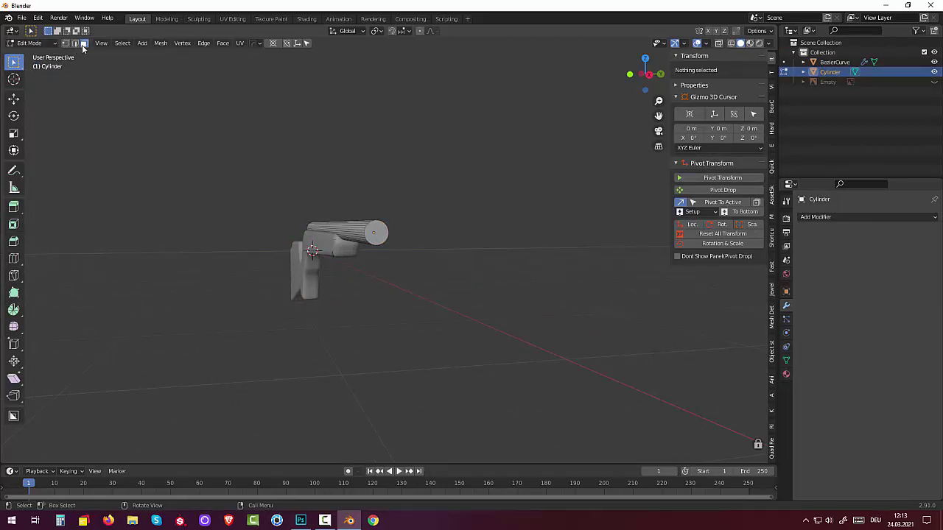
click(376, 235)
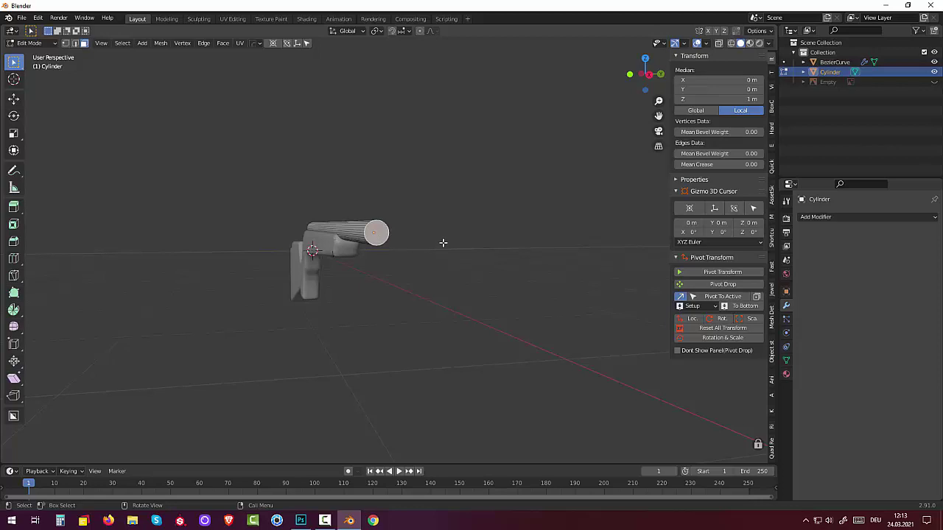
key(i)
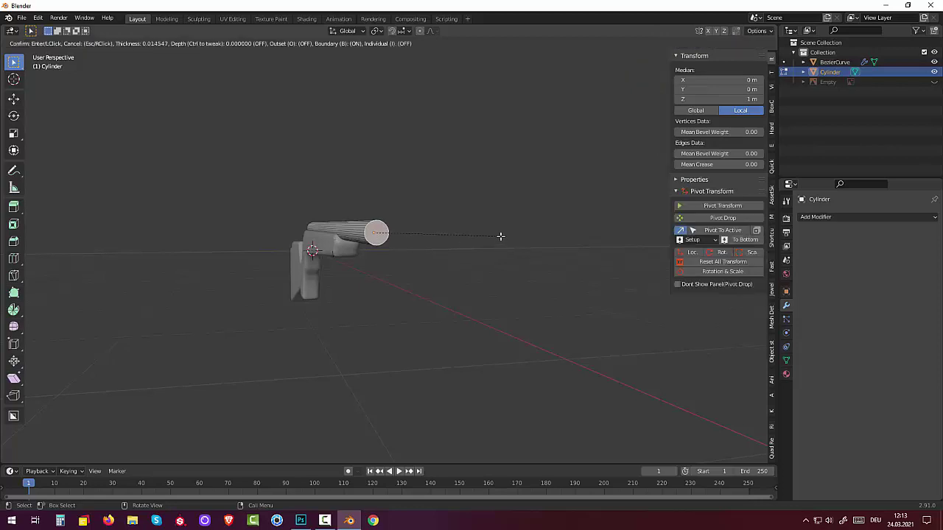
click(496, 237)
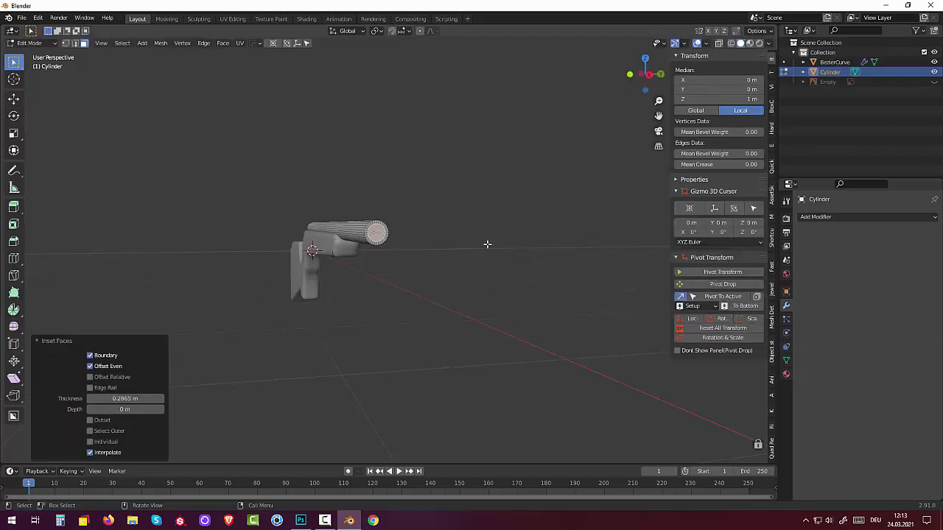
middle_drag(486, 244, 509, 280)
scroll(509, 280, down, 3)
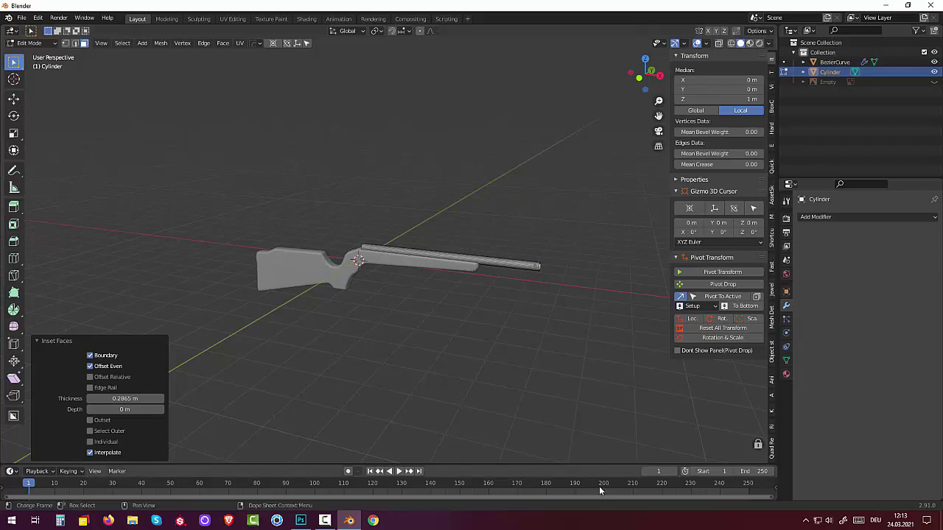
Step: Push the inset face along Z into the barrel to form the muzzle bore
key(g)
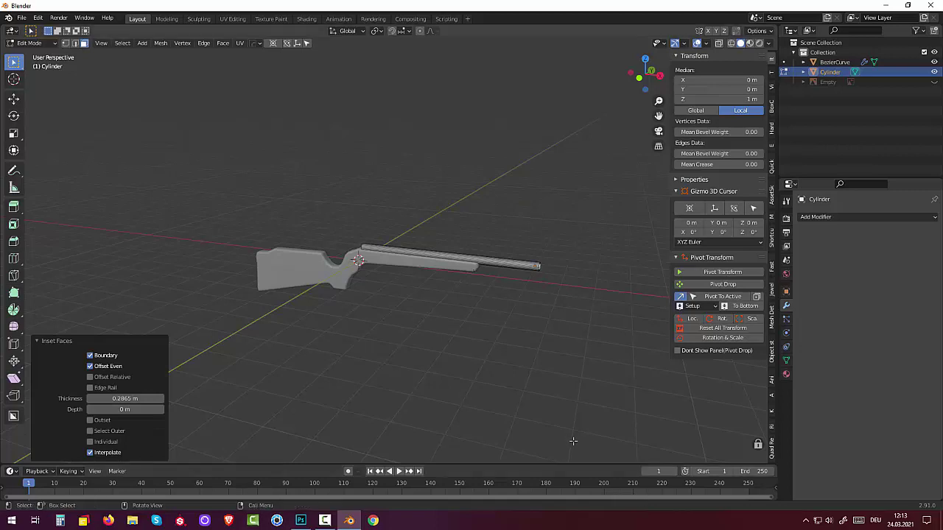
key(z)
key(z)
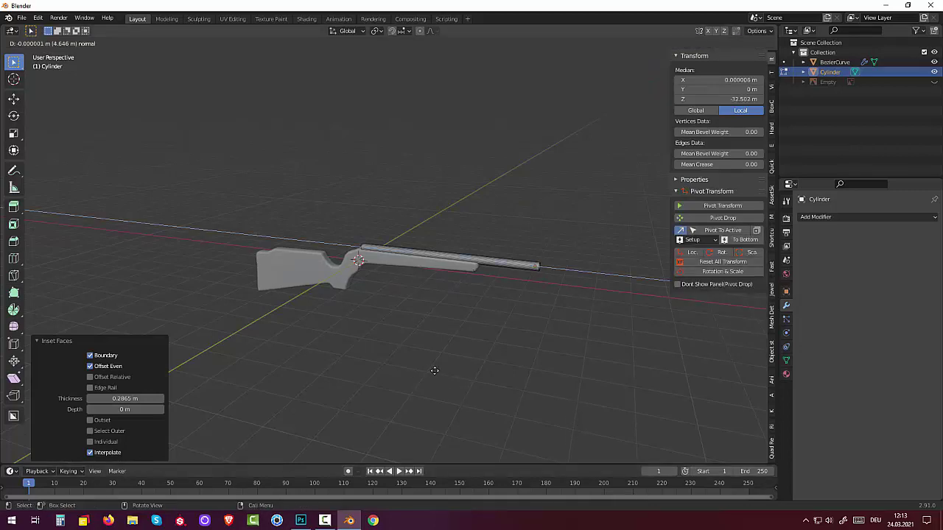
click(431, 372)
click(435, 375)
middle_drag(435, 375, 457, 349)
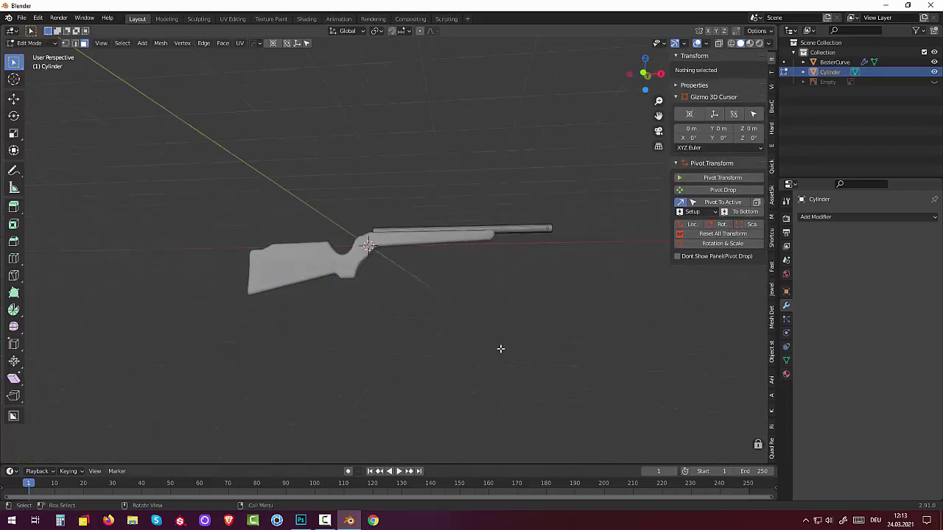
Step: Make the rifle reference image visible again
scroll(501, 349, up, 2)
mouse_move(516, 320)
shift+middle_down()
mouse_move(408, 381)
mouse_move(427, 380)
mouse_move(437, 364)
shift+middle_up()
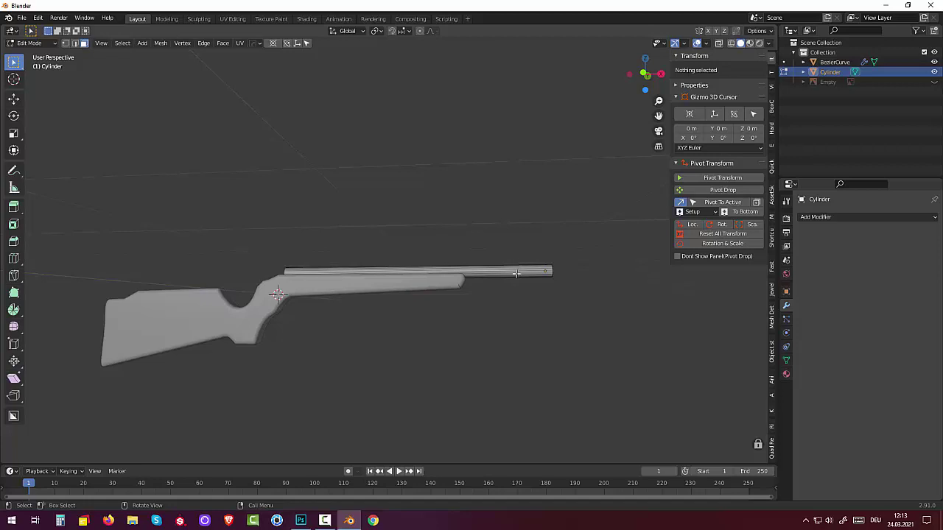
click(554, 267)
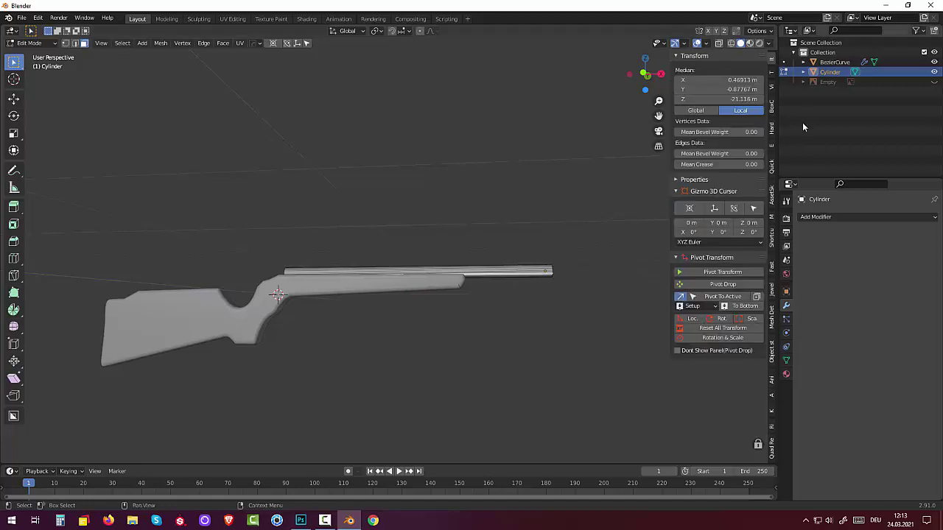
click(860, 82)
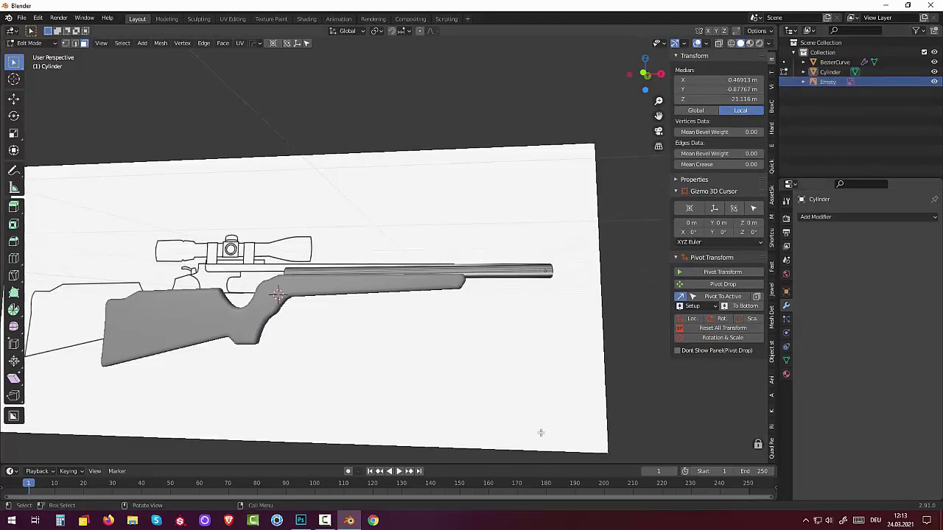
Step: In front view and Object Mode, move the reference to X 0.86576 m, Z -0.4517 m
key(KP_1)
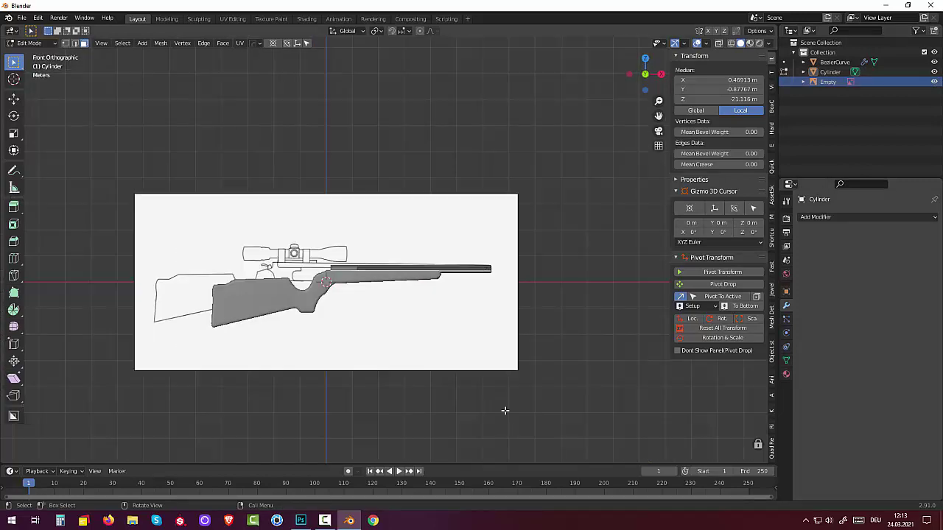
click(29, 42)
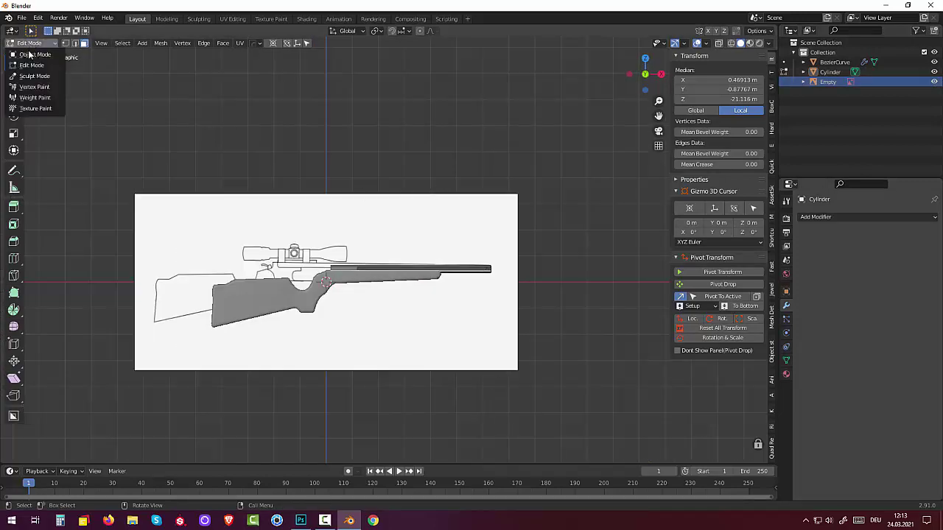
click(31, 48)
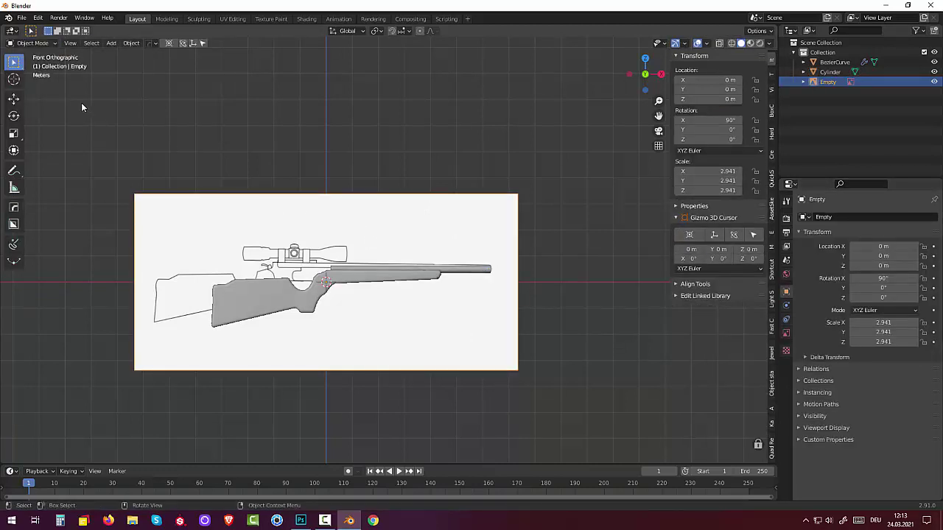
key(g)
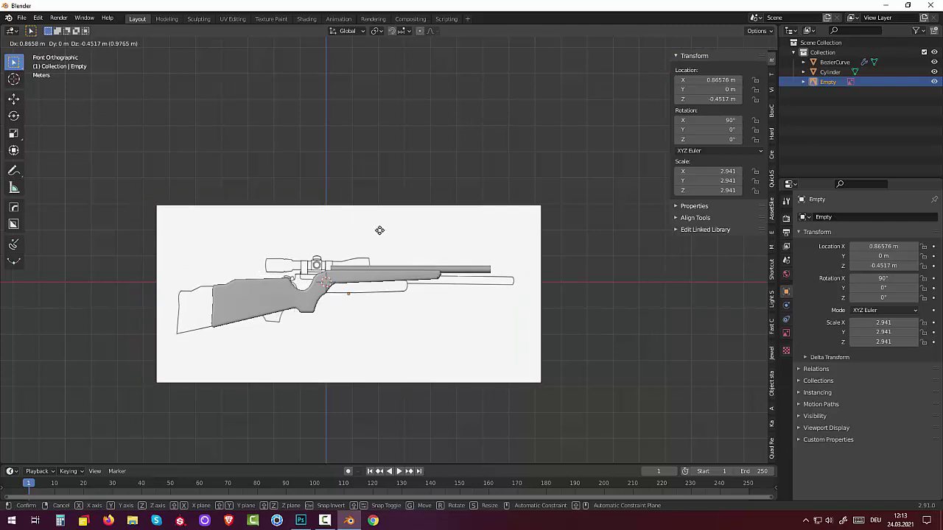
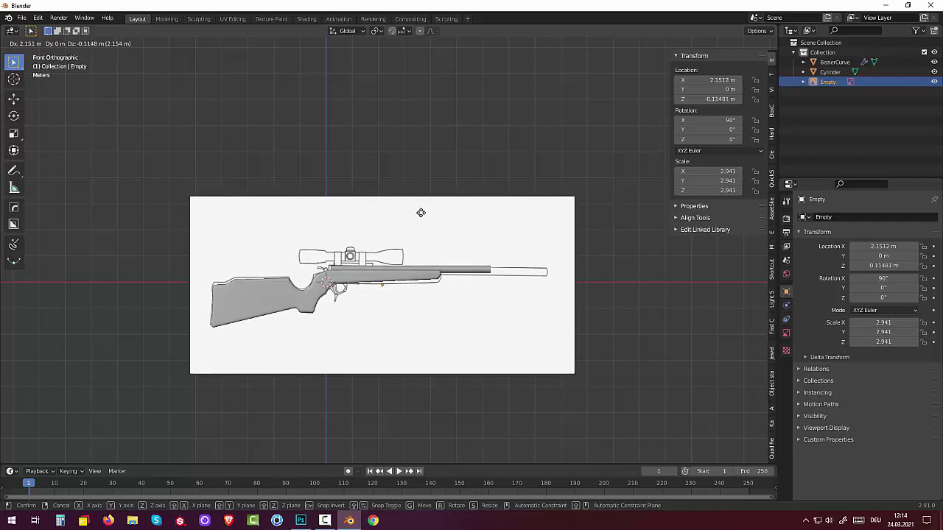
Step: Rotate the reference image Empty 1.33° on Y to line it up with the barrel
click(421, 213)
click(591, 215)
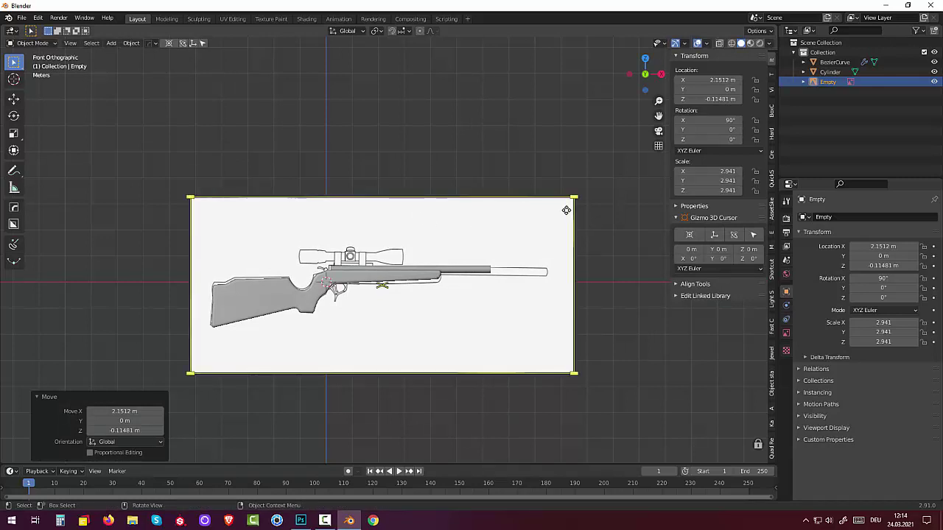
click(590, 191)
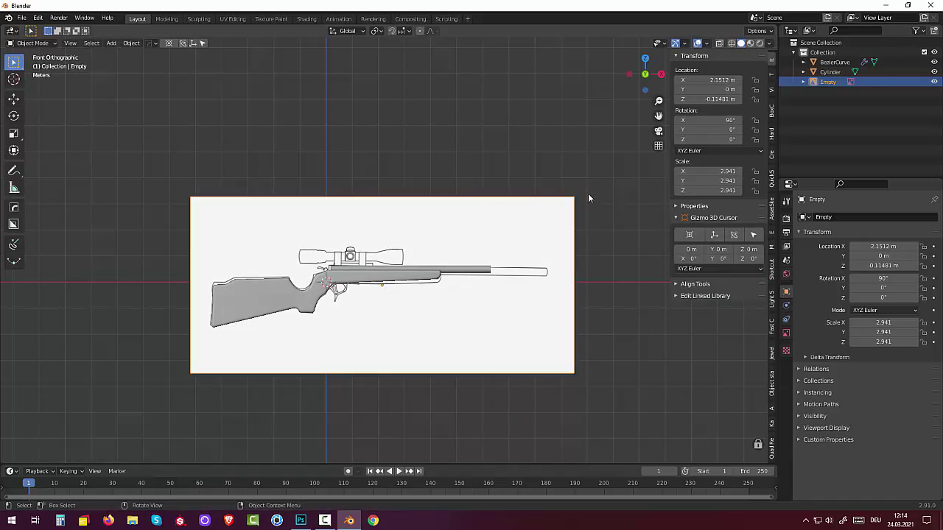
click(588, 195)
click(605, 202)
key(r)
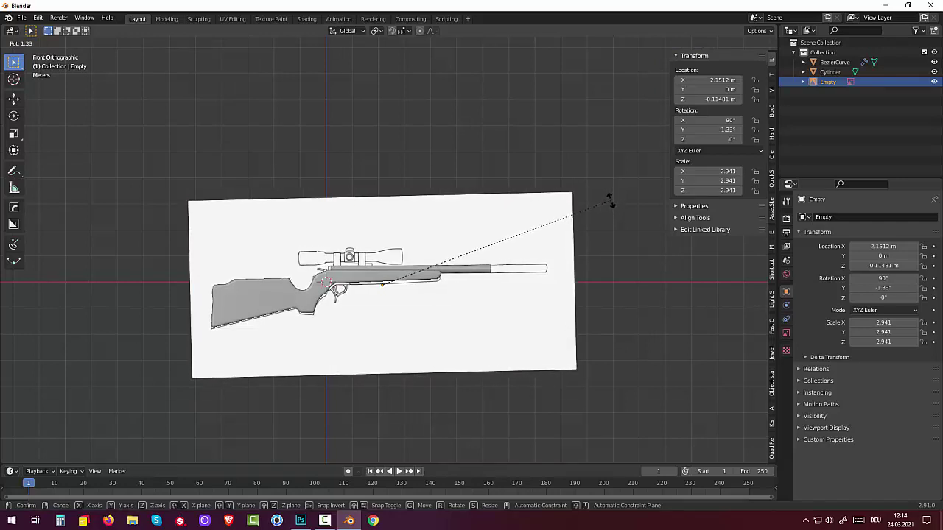
click(611, 200)
Step: Orbit into perspective view to see the rifle from its other side
click(611, 335)
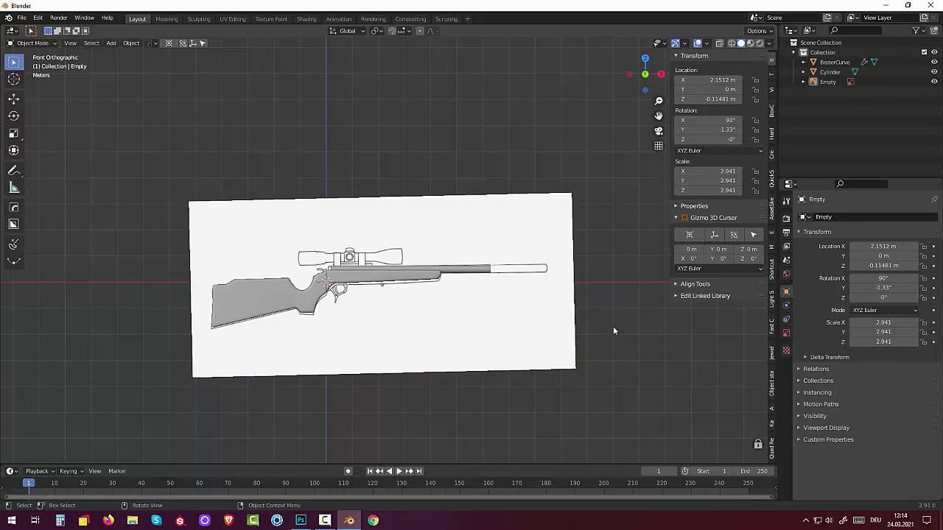
mouse_move(613, 327)
middle_down()
mouse_move(479, 360)
mouse_move(407, 343)
middle_up()
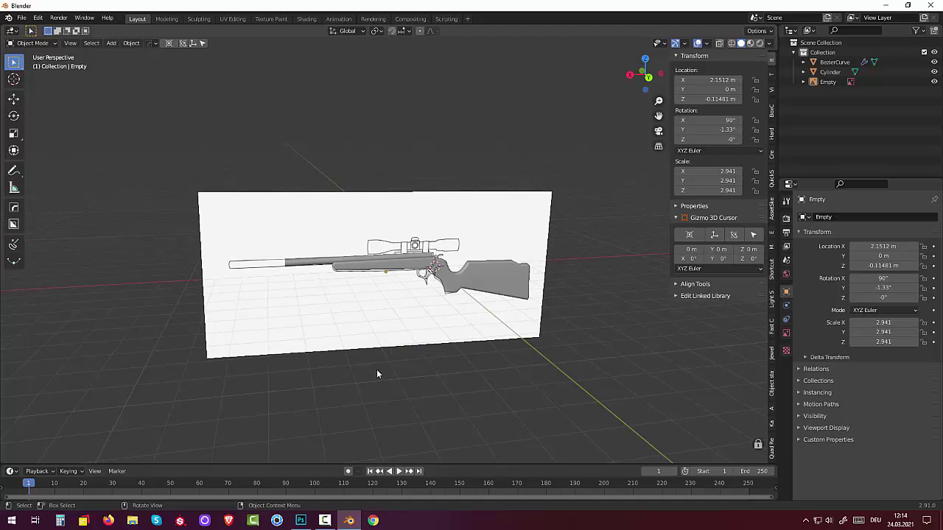
click(325, 521)
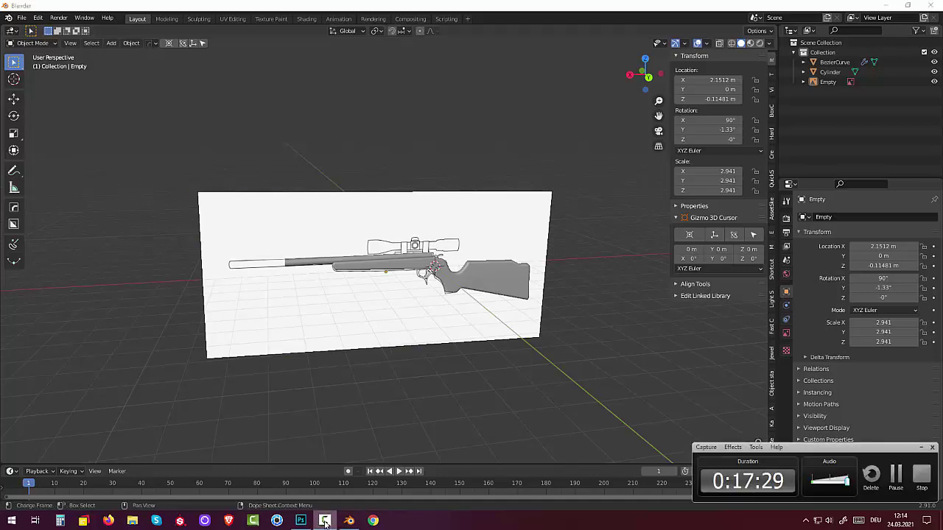
click(325, 521)
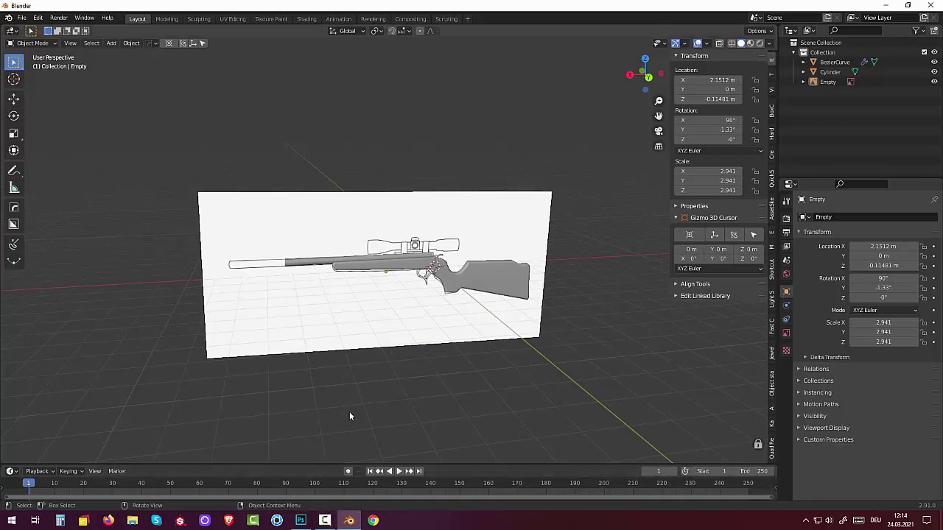
middle_drag(458, 417, 654, 408)
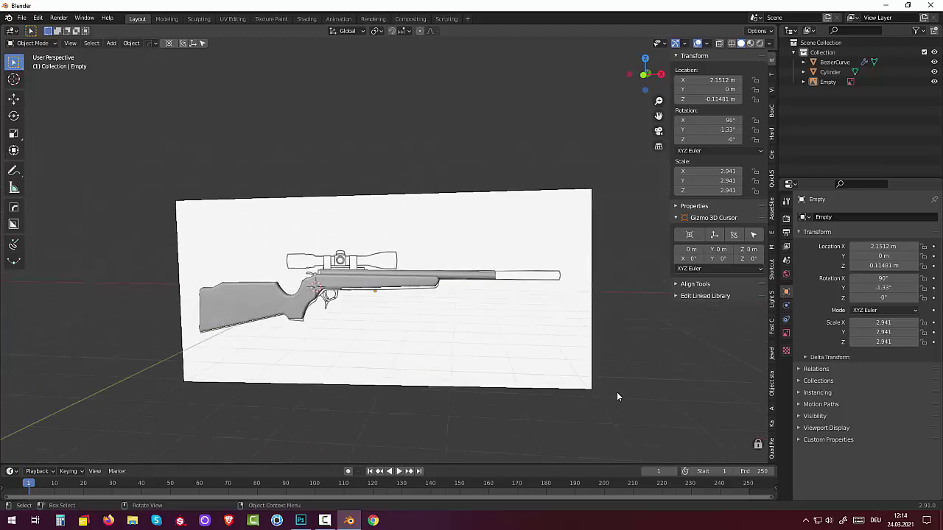
Step: Duplicate the barrel cylinder and slide the copy along X to 12.069 m, beyond the muzzle
click(476, 278)
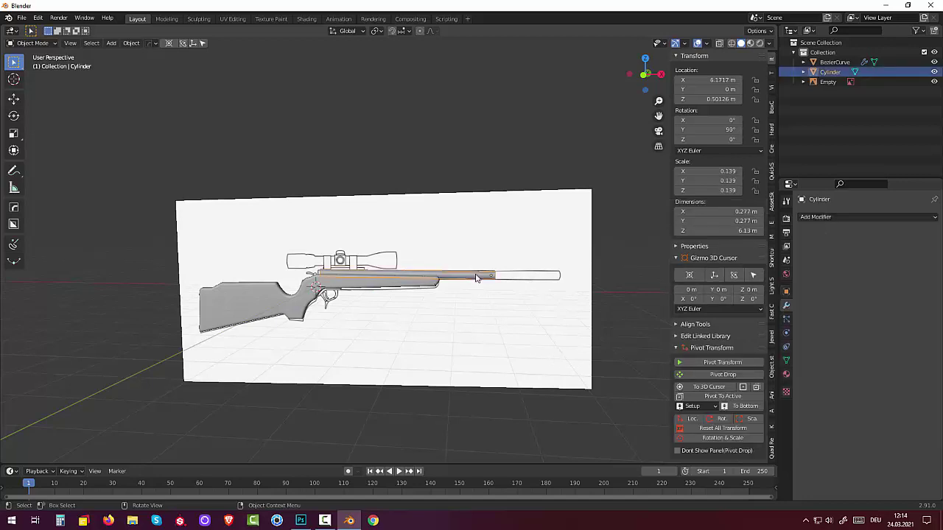
key(shift+d)
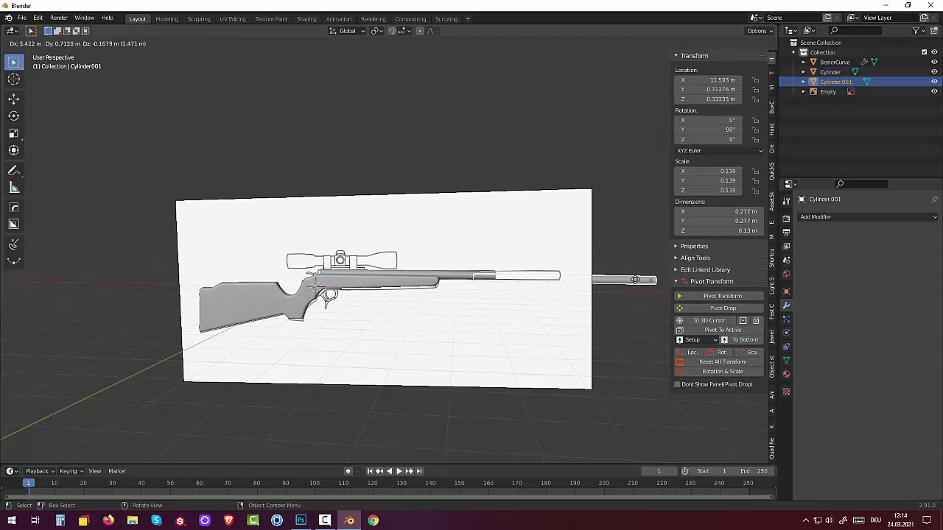
key(x)
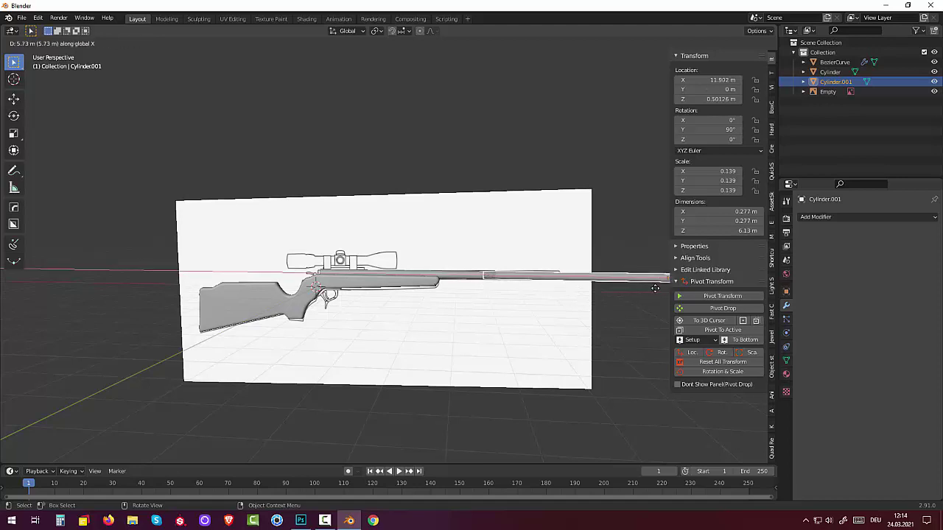
click(658, 286)
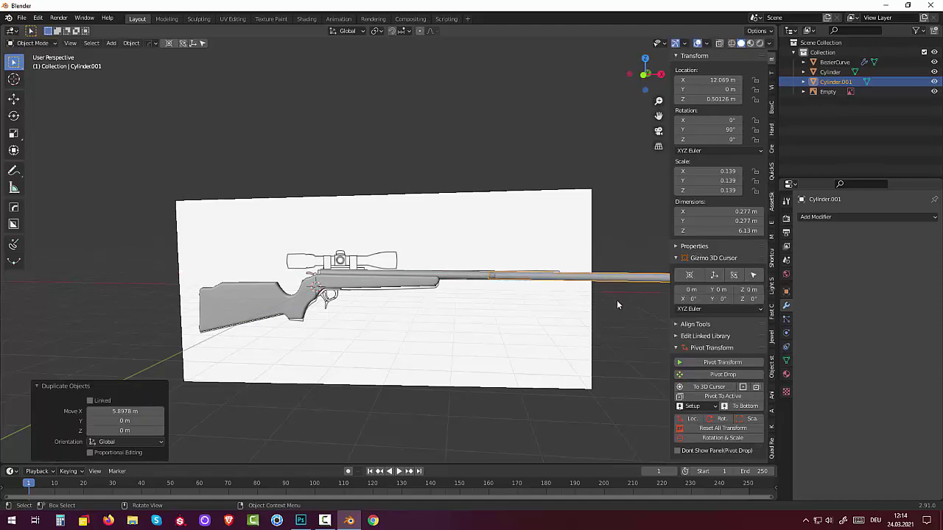
scroll(616, 302, down, 1)
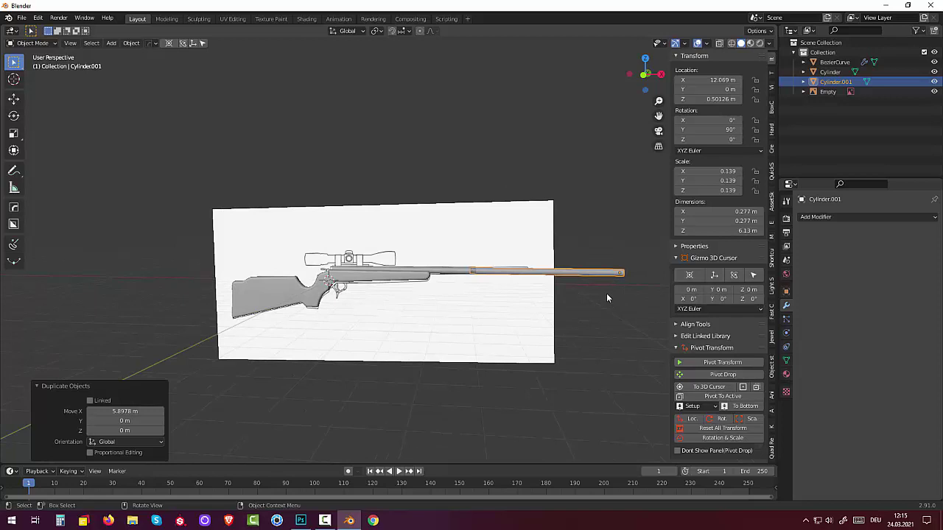
Step: In front view, shorten the copy along X to 2.58 m long
key(KP_1)
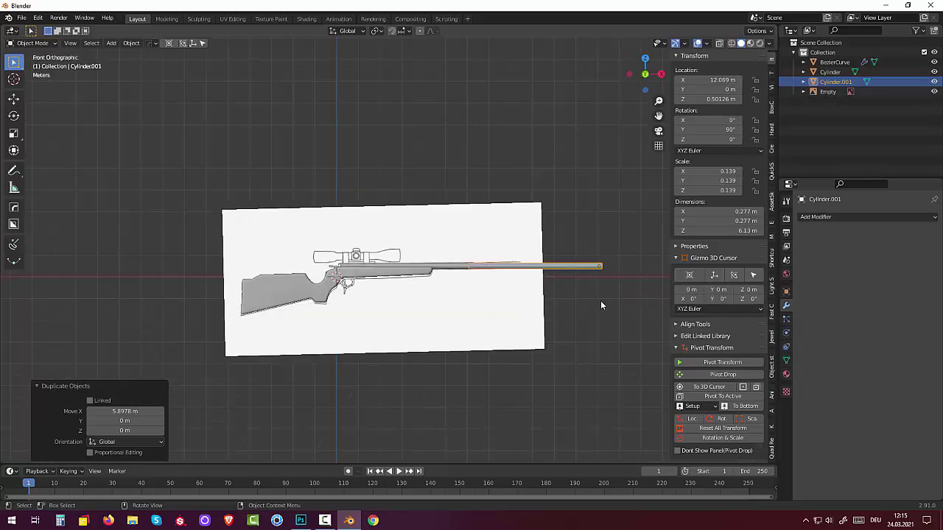
scroll(600, 300, up, 1)
scroll(594, 307, up, 2)
scroll(594, 311, down, 2)
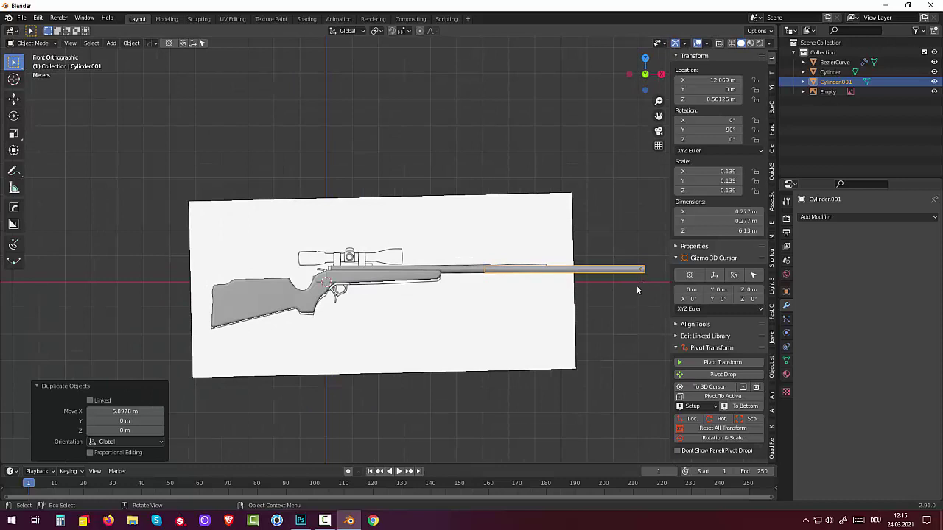
key(s)
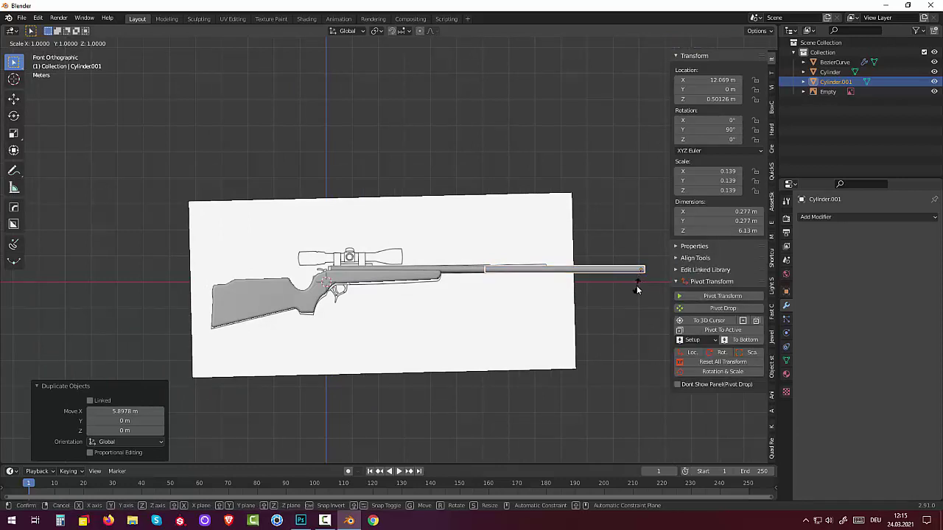
key(x)
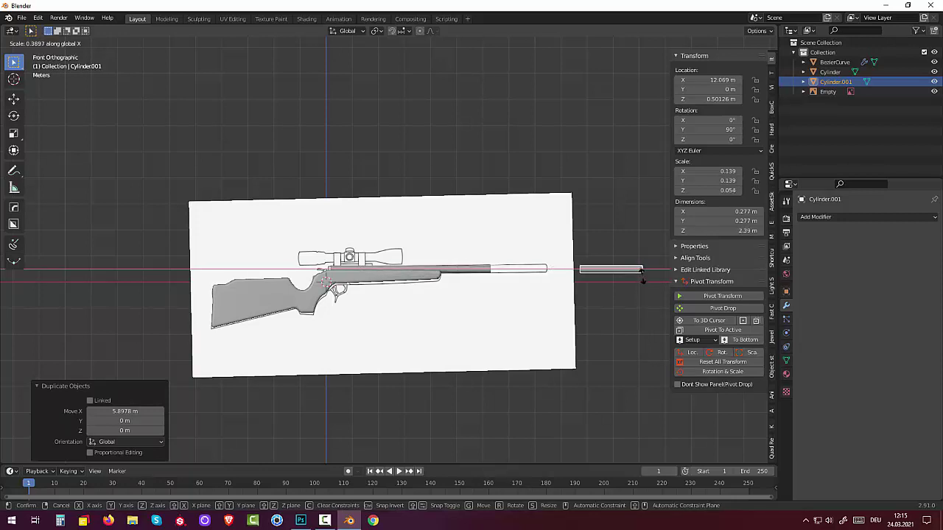
click(642, 283)
key(s)
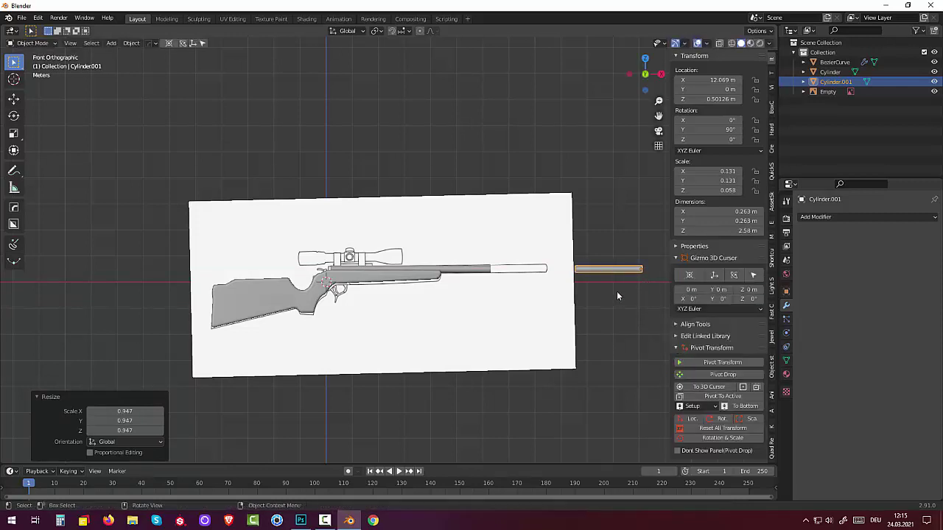
Step: Scale the copy up by 2.376, then shorten it along X to 0.458
click(624, 292)
key(s)
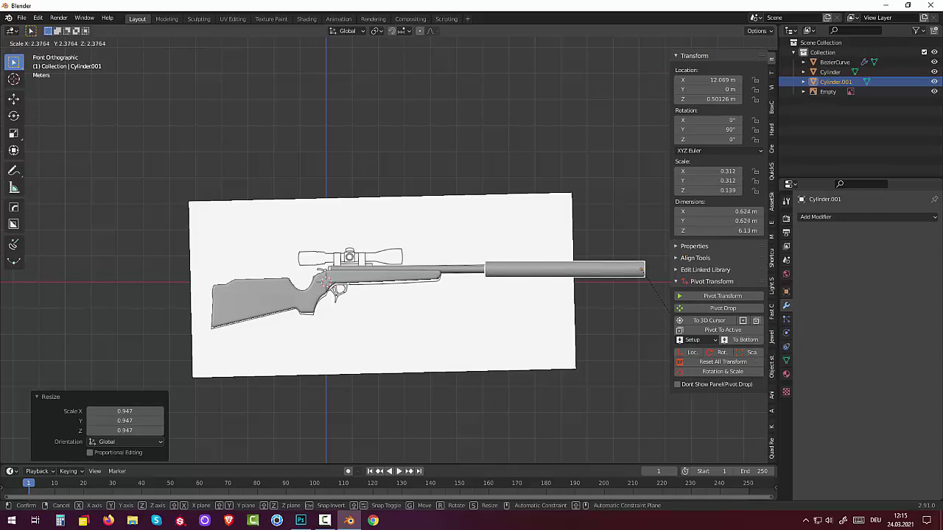
click(666, 324)
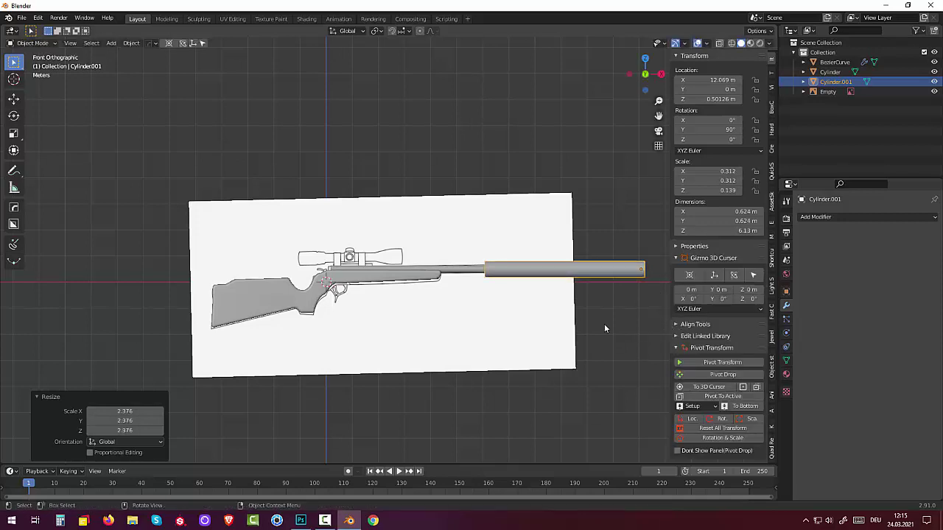
key(s)
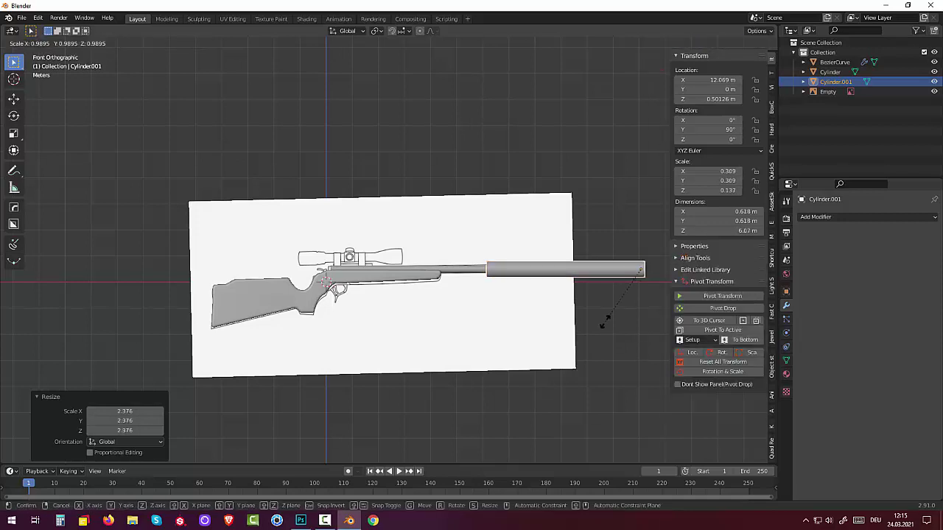
key(x)
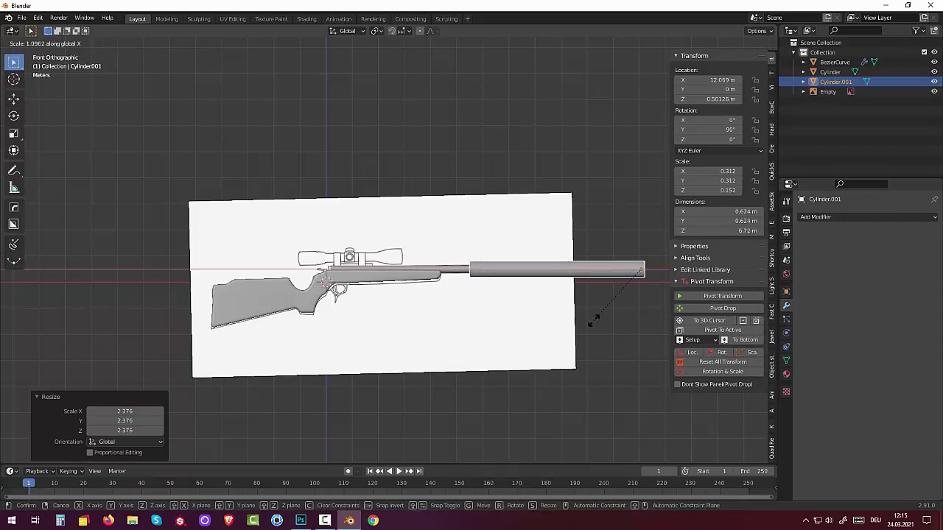
click(650, 295)
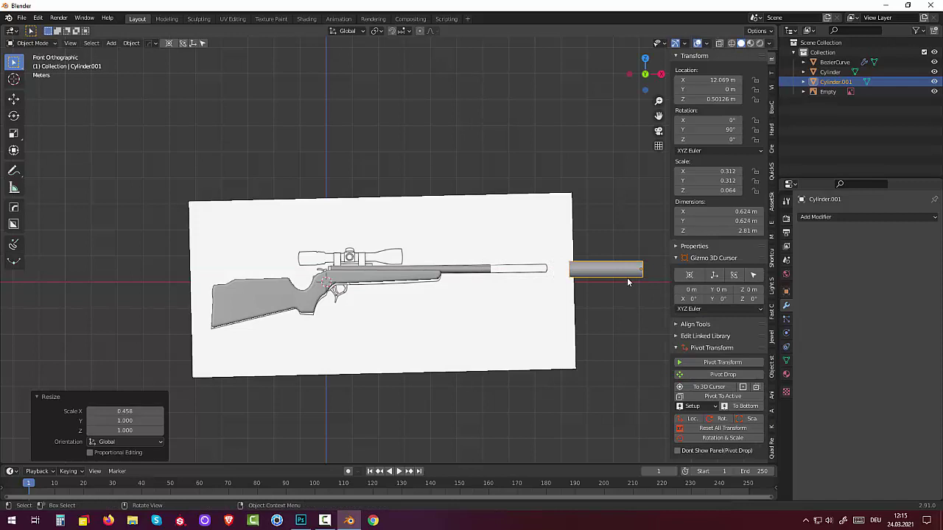
Step: Move the suppressor 3.1619 m back along X onto the barrel end at 8.9076 m
key(g)
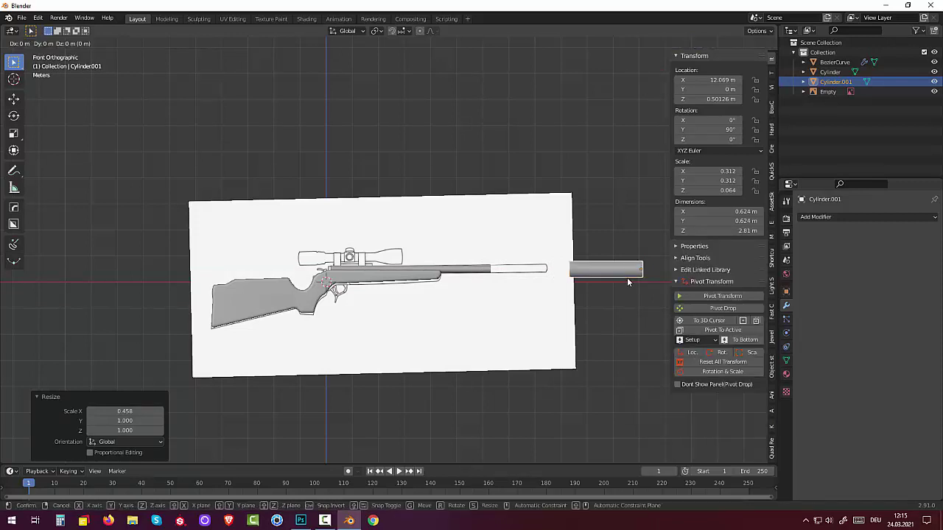
key(x)
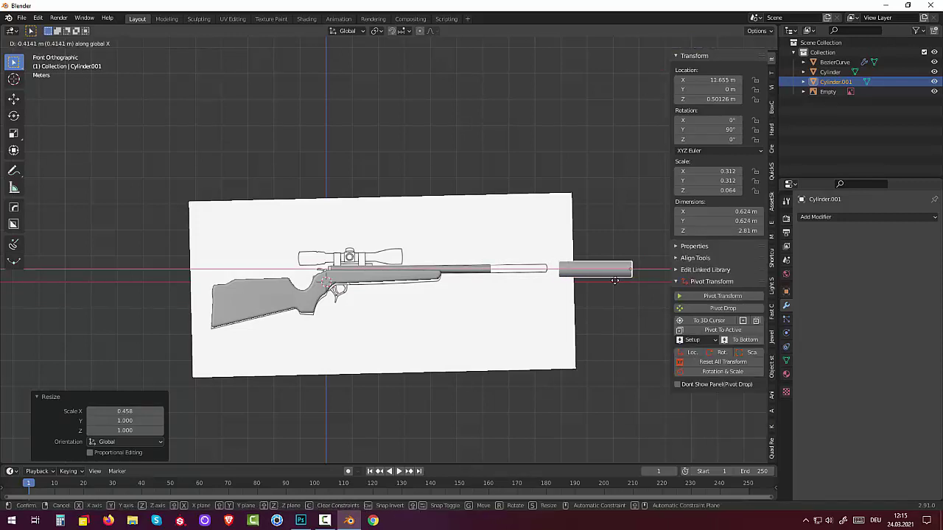
click(544, 279)
mouse_move(543, 279)
middle_down()
mouse_move(553, 315)
mouse_move(470, 295)
mouse_move(504, 293)
mouse_move(499, 301)
middle_up()
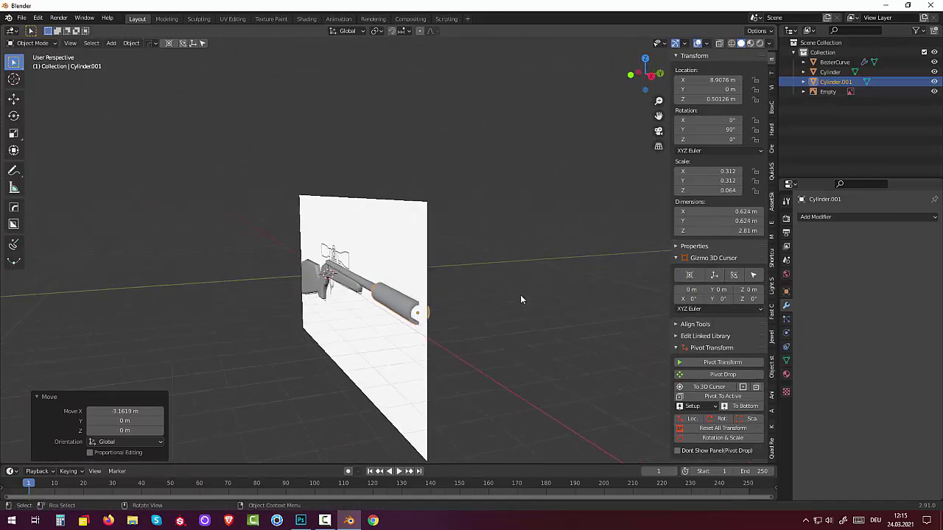
Step: Shrink the suppressor slightly and slide it along X onto the barrel's muzzle
key(s)
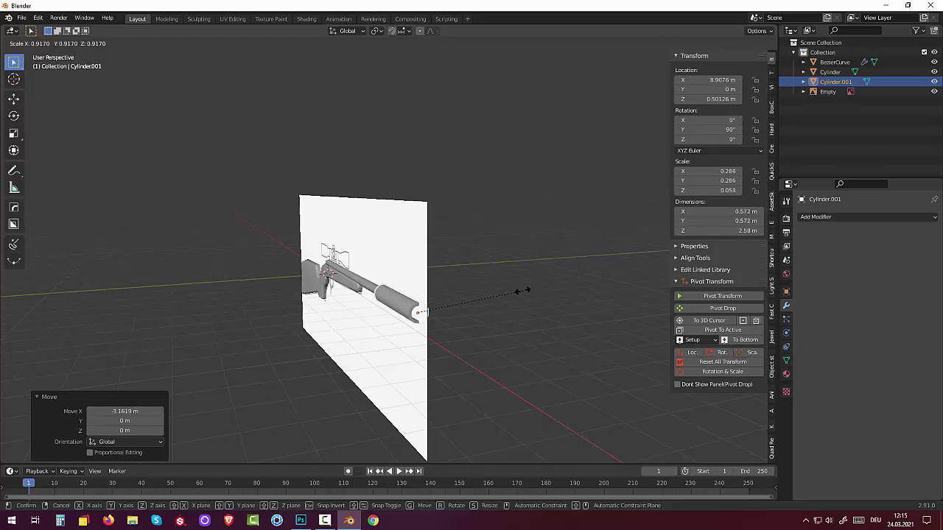
click(517, 290)
middle_drag(516, 291, 588, 278)
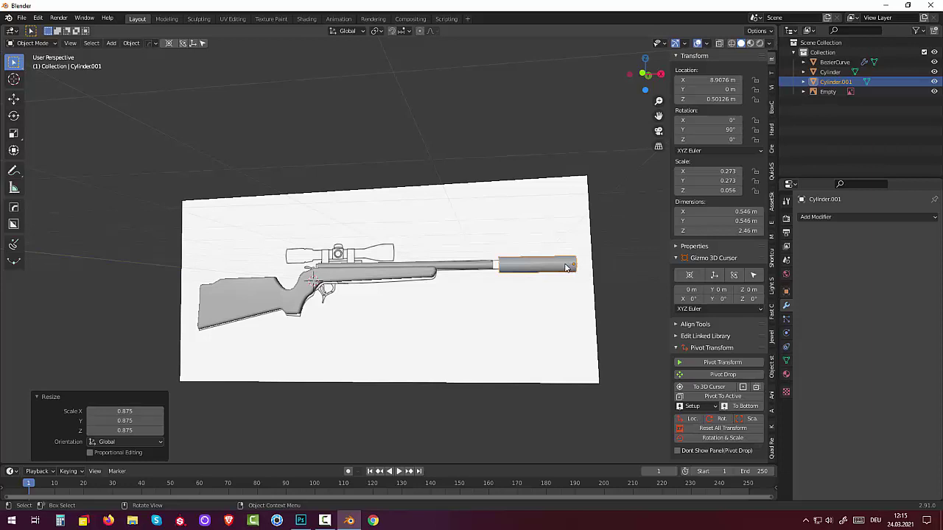
key(g)
key(x)
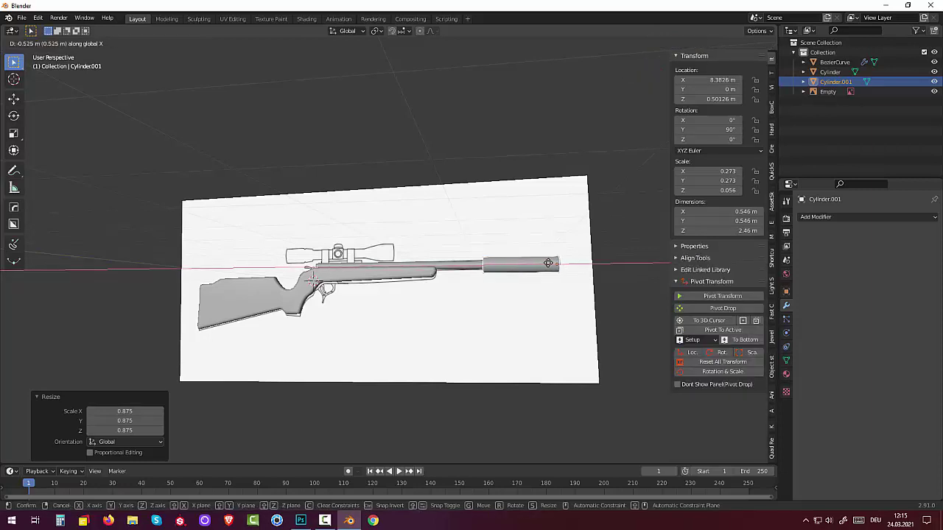
click(548, 263)
Step: Scale the suppressor uniformly by 0.871, to 0.476 m thick and 2.14 m long
click(474, 332)
mouse_move(476, 331)
middle_down()
mouse_move(500, 347)
mouse_move(577, 349)
mouse_move(503, 332)
mouse_move(472, 338)
mouse_move(497, 314)
middle_up()
scroll(476, 331, up, 3)
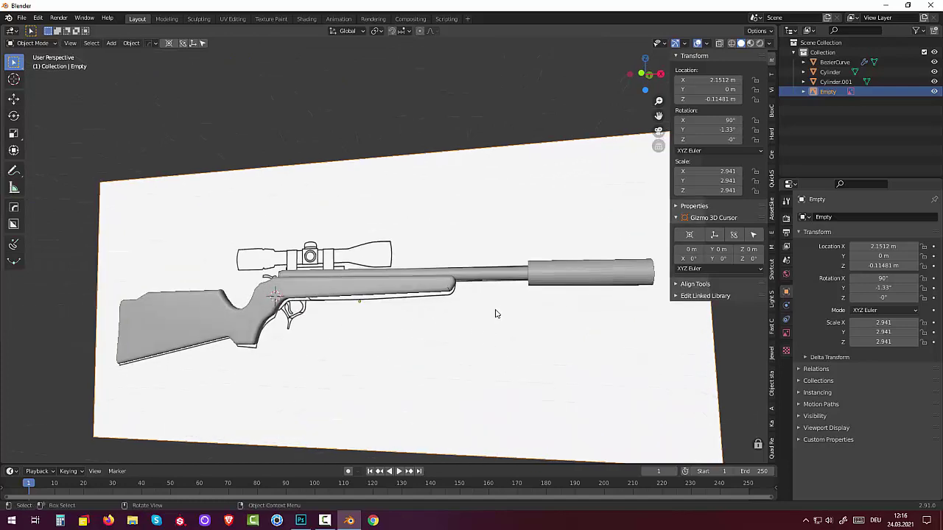
click(564, 272)
key(s)
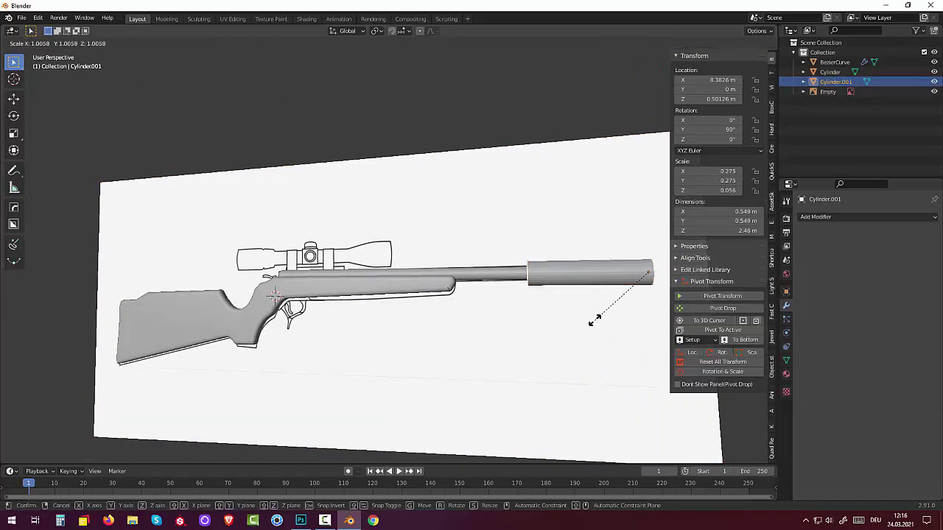
click(602, 313)
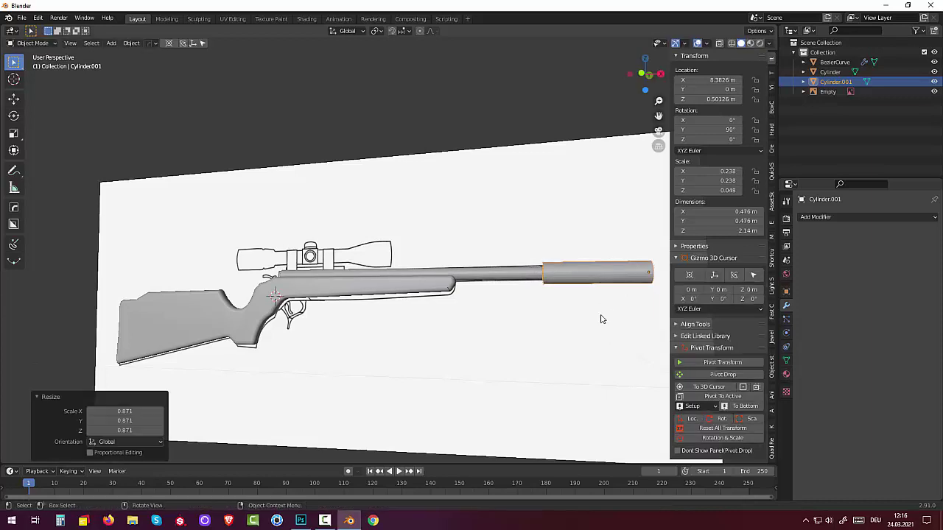
click(562, 330)
mouse_move(562, 331)
middle_down()
mouse_move(600, 345)
mouse_move(587, 335)
middle_up()
Step: In front view, scale the Bezier-curve stock to 1.064 along Z
key(KP_3)
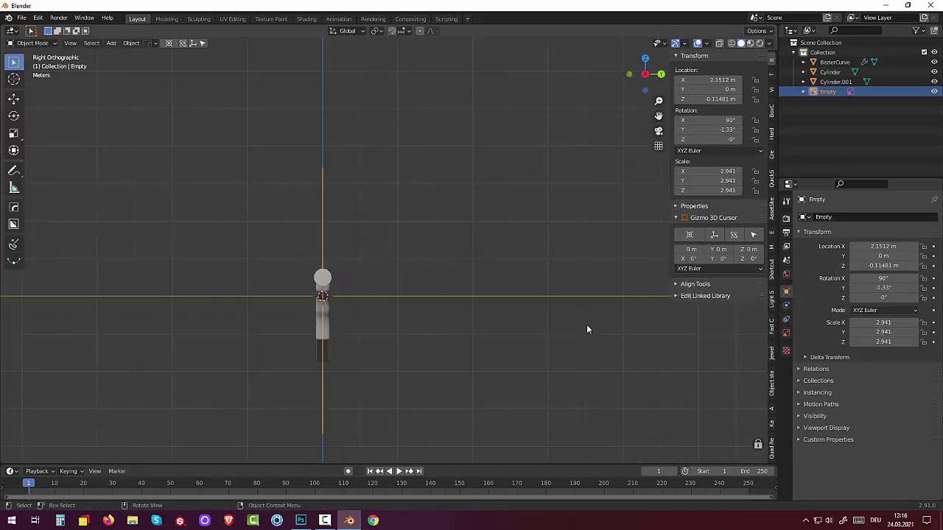
key(KP_1)
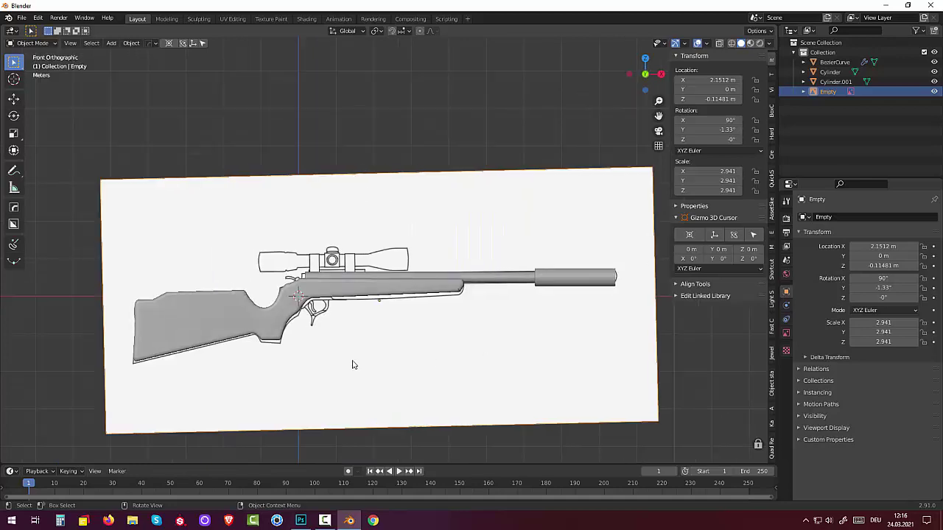
scroll(339, 361, up, 1)
scroll(340, 361, up, 2)
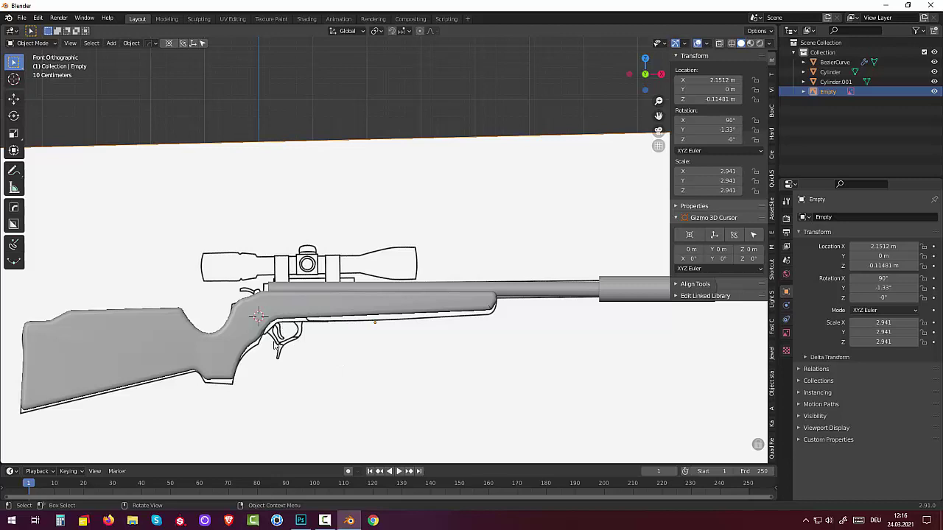
click(330, 308)
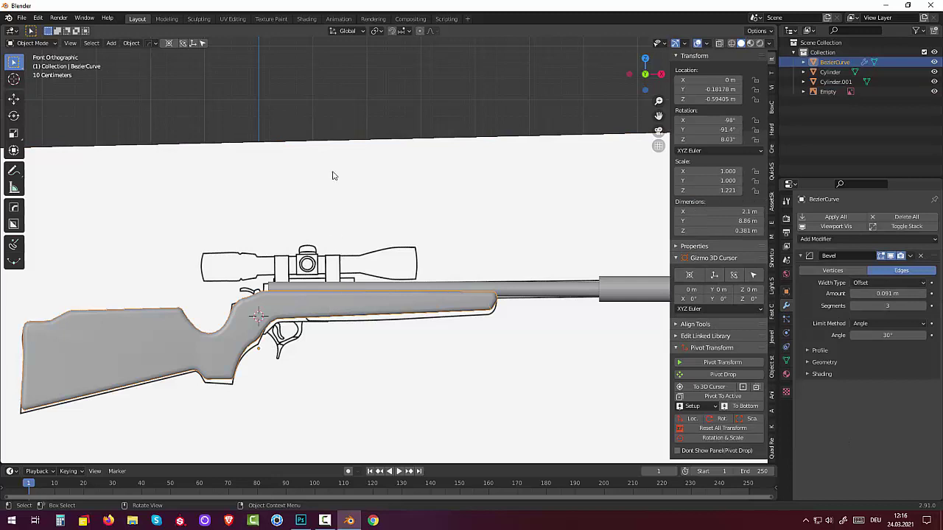
key(s)
key(z)
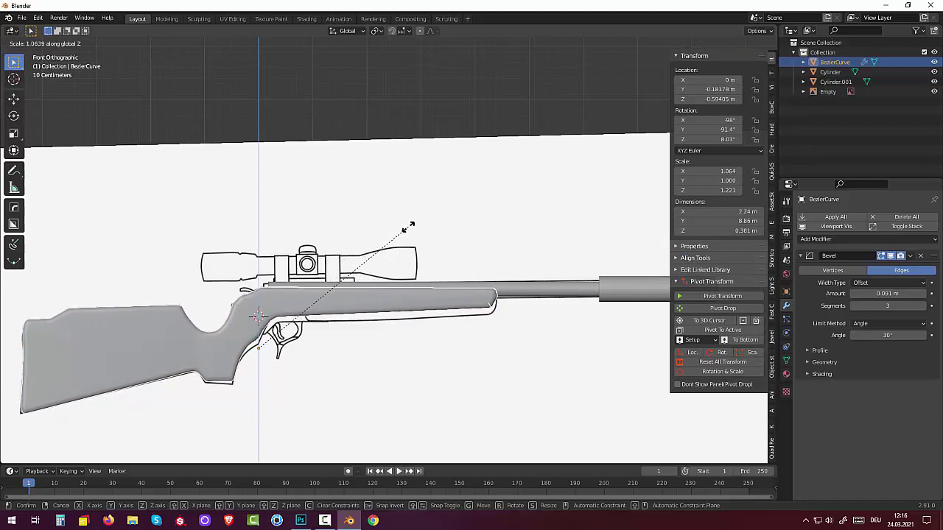
click(409, 224)
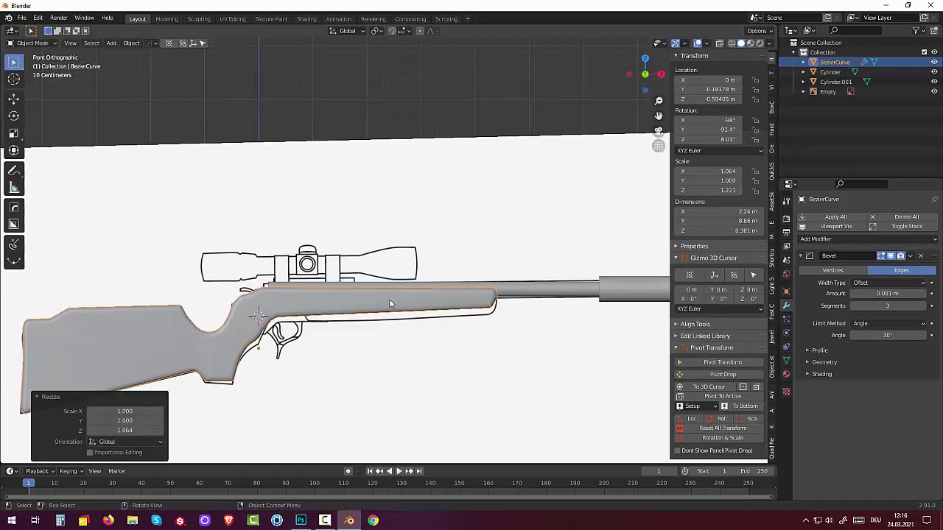
Step: Lower the stock 0.136 m along Z to Z −0.73019 m
key(g)
key(z)
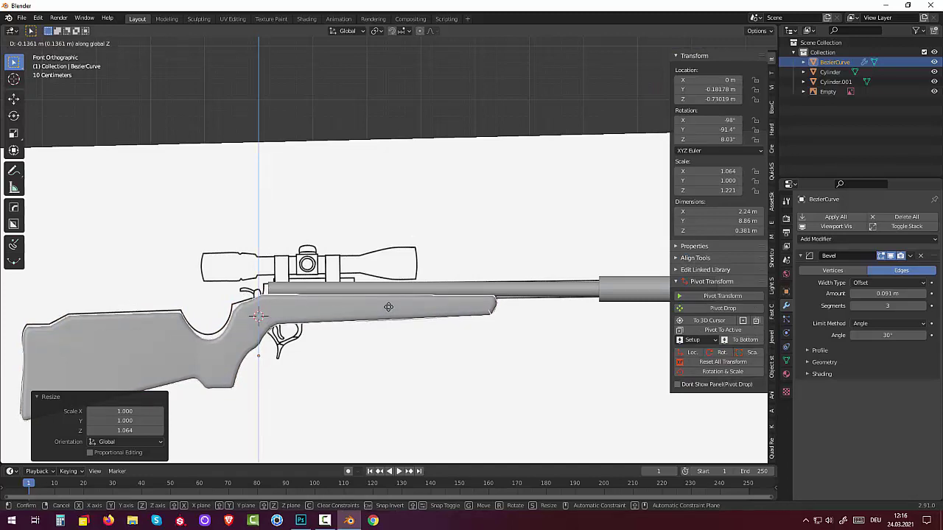
click(388, 307)
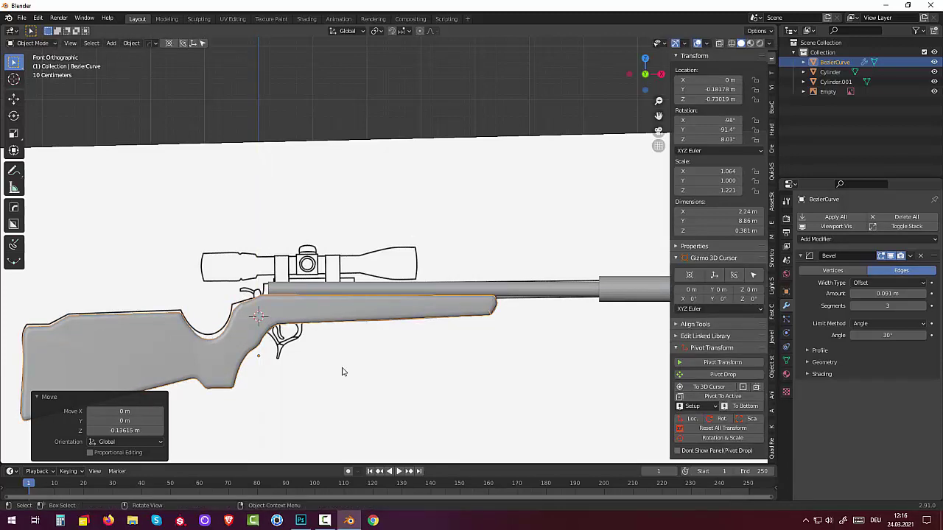
scroll(341, 372, up, 2)
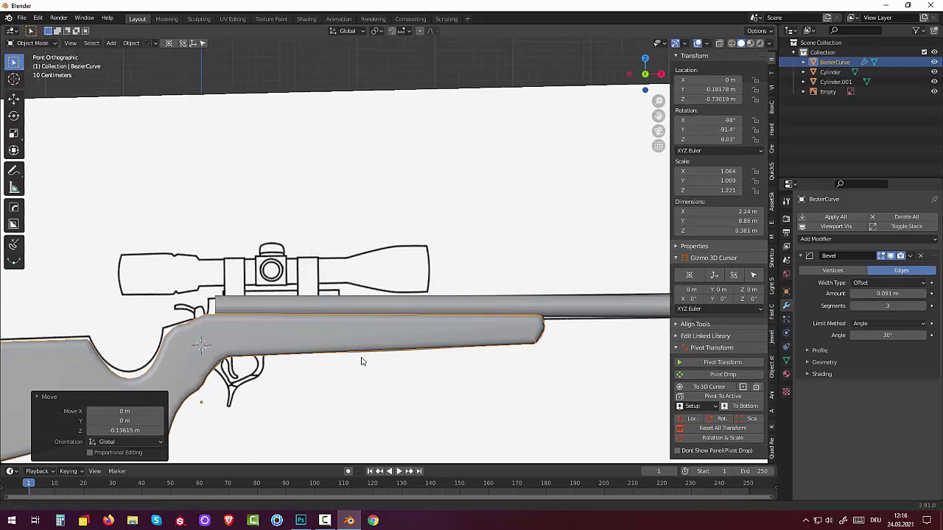
scroll(424, 281, up, 2)
shift+middle_drag(424, 281, 435, 227)
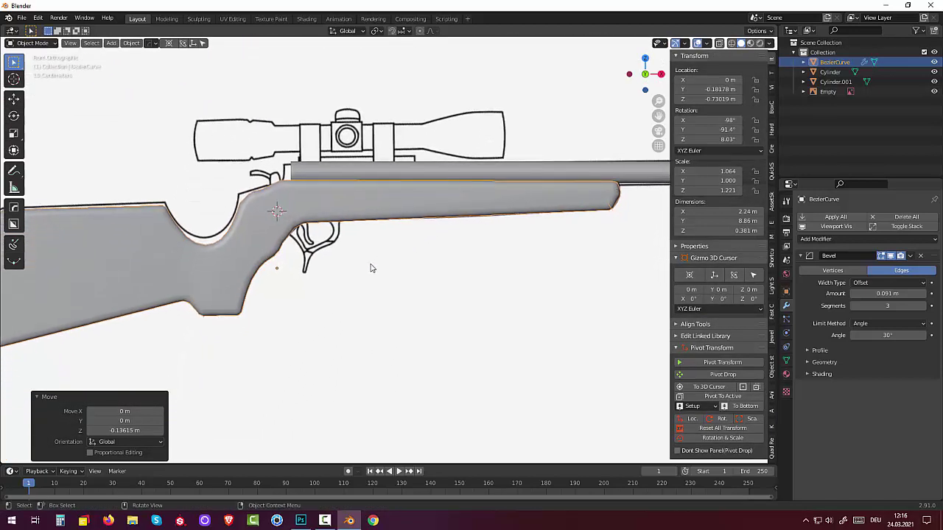
click(347, 270)
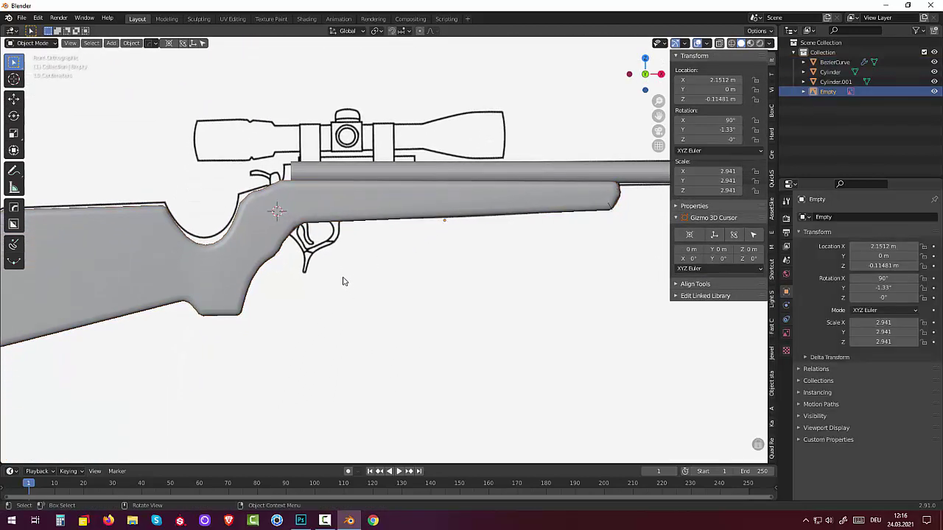
scroll(342, 282, up, 2)
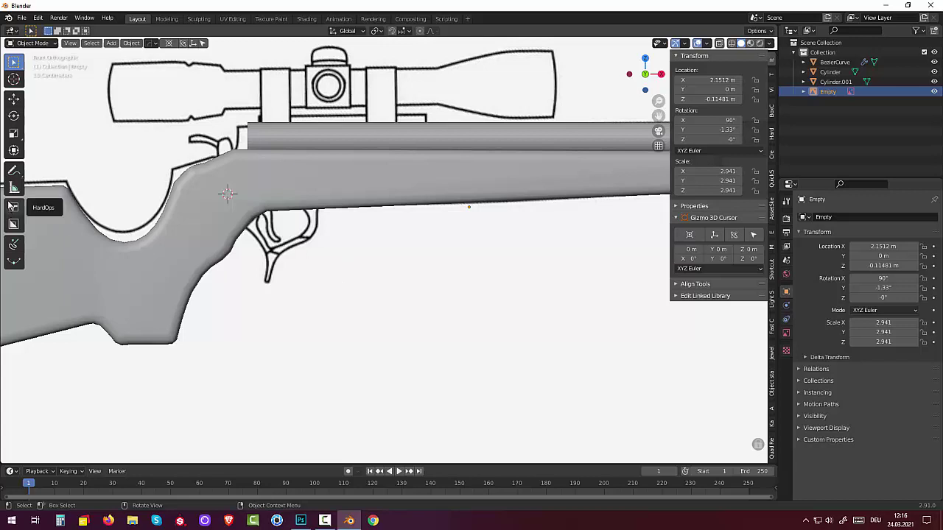
Step: Trace the reference trigger guard with the Flexi Draw Bezier tool as a new curve
click(13, 244)
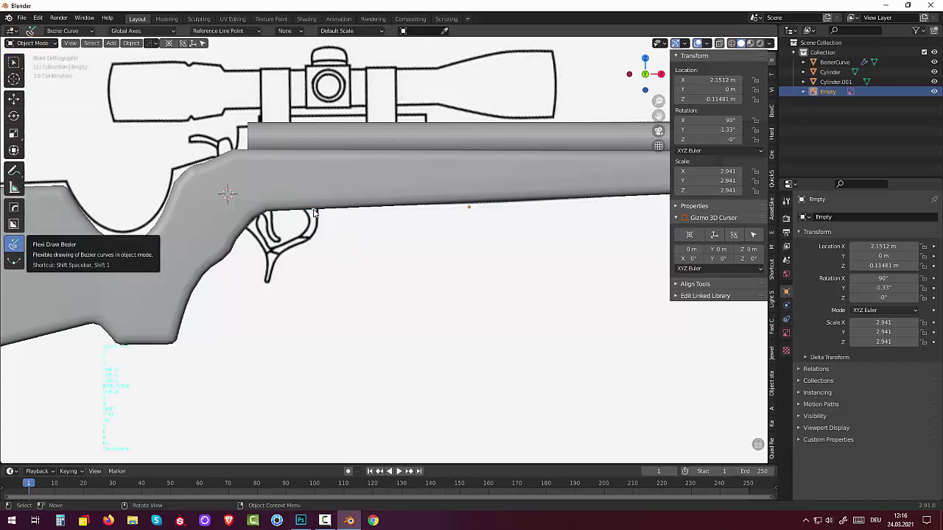
mouse_move(312, 212)
mouse_down()
mouse_move(308, 237)
mouse_move(280, 254)
mouse_move(243, 229)
mouse_up()
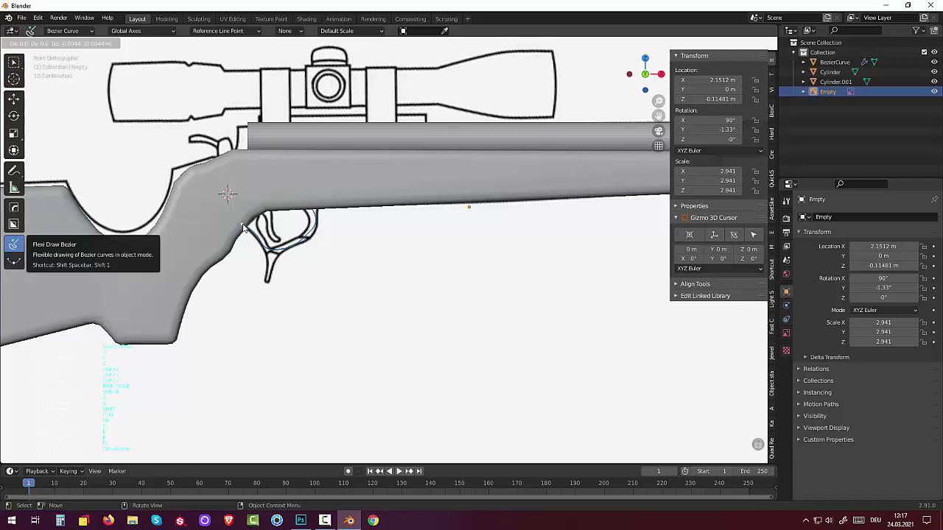
right_click(243, 227)
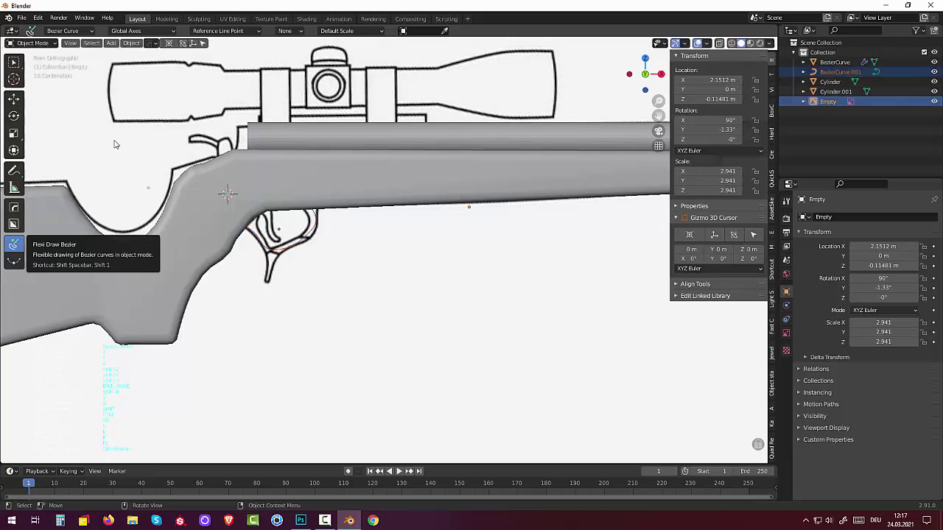
Step: Return to the Tweak tool and select the new BezierCurve.001
click(31, 43)
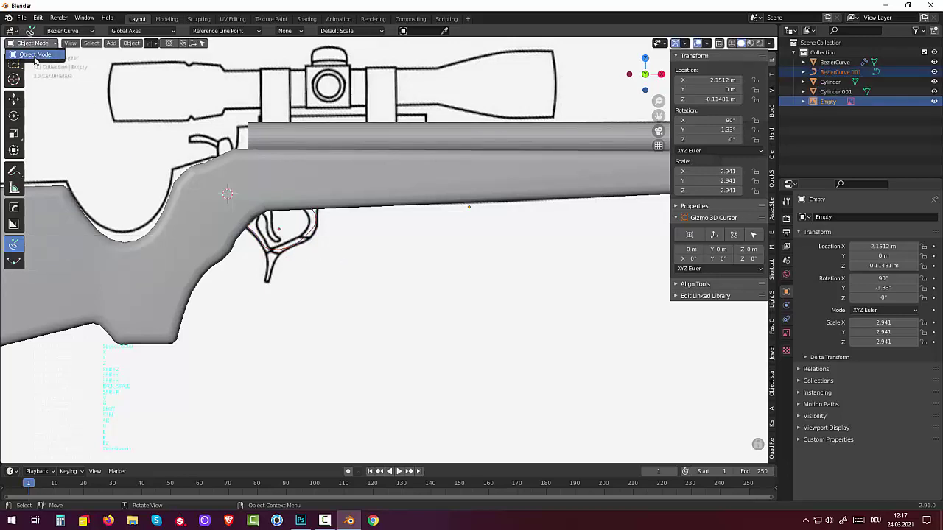
click(34, 56)
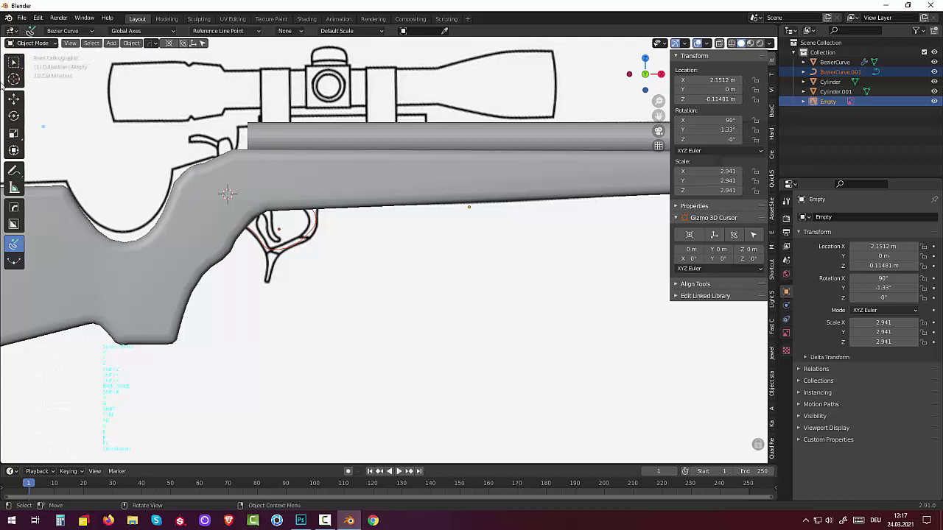
click(14, 63)
click(45, 67)
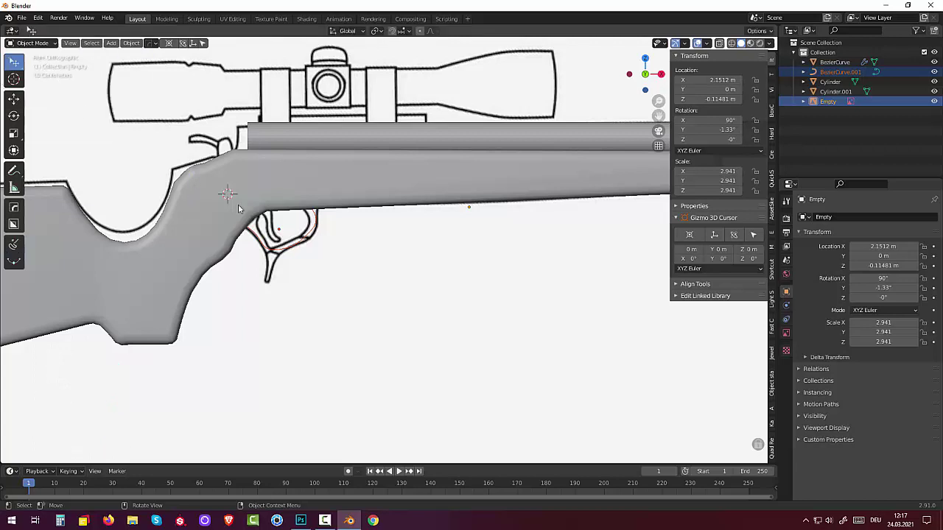
click(311, 231)
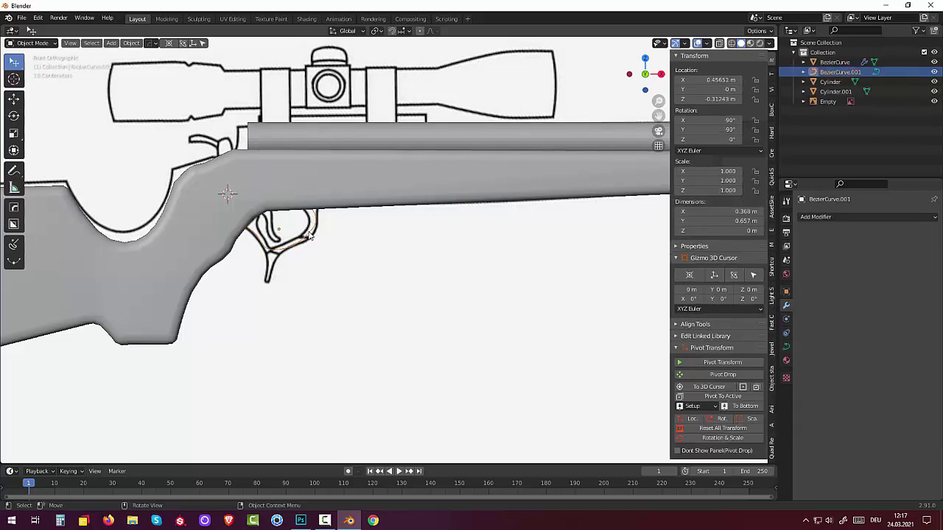
Step: In Edit Mode, move a trigger-guard control point onto the reference outline
click(33, 43)
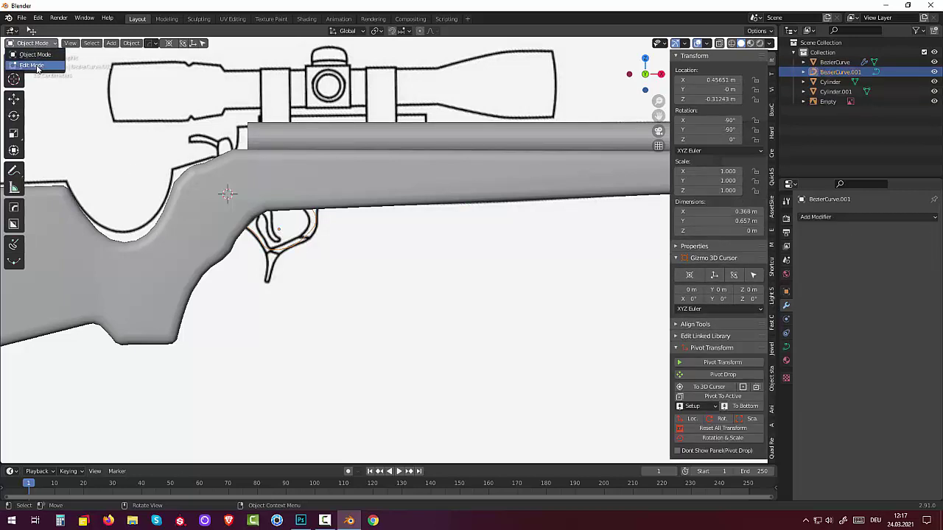
click(32, 65)
scroll(283, 265, up, 1)
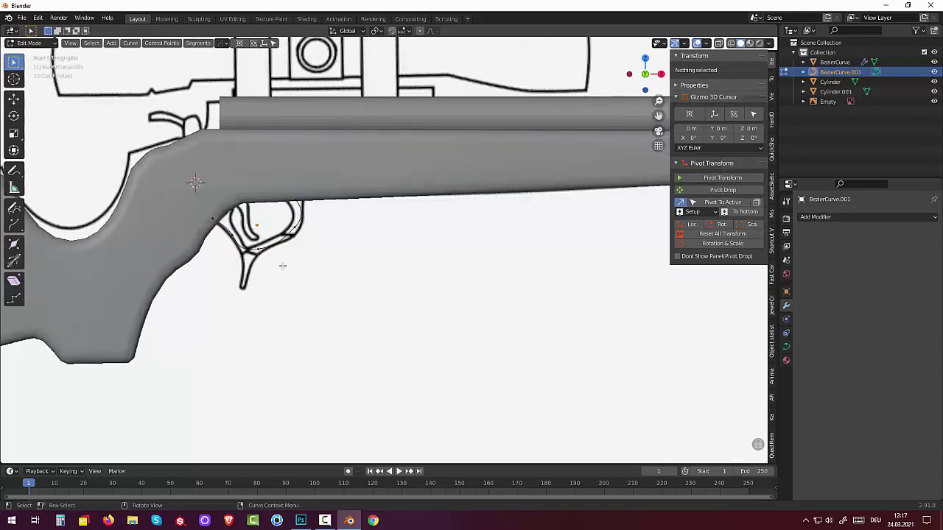
click(296, 229)
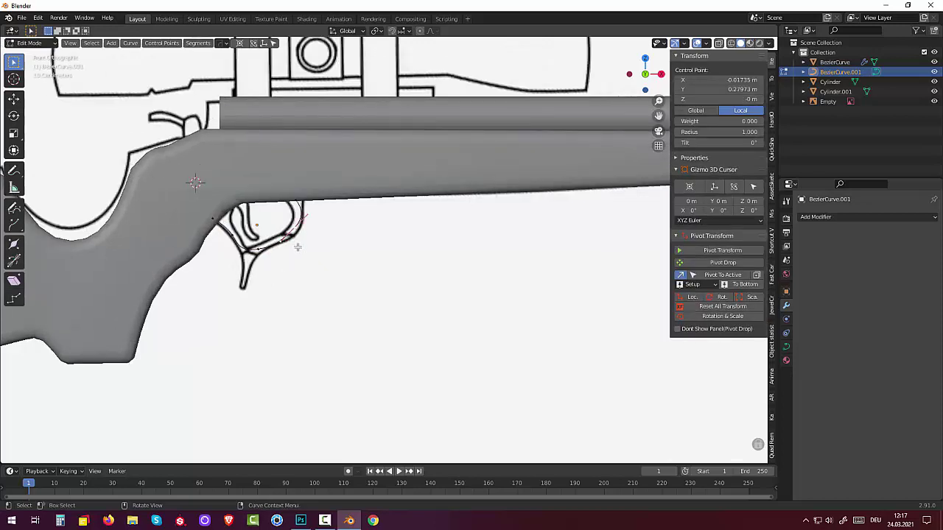
key(g)
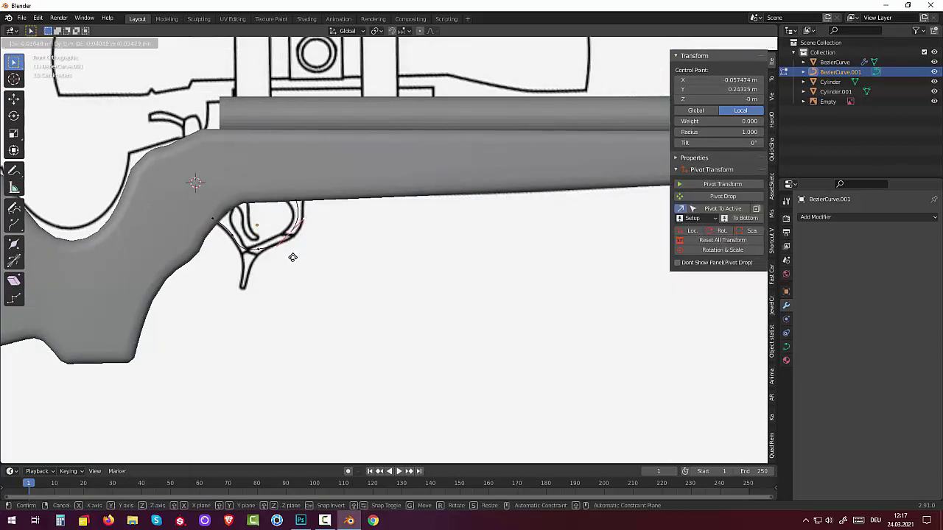
click(293, 259)
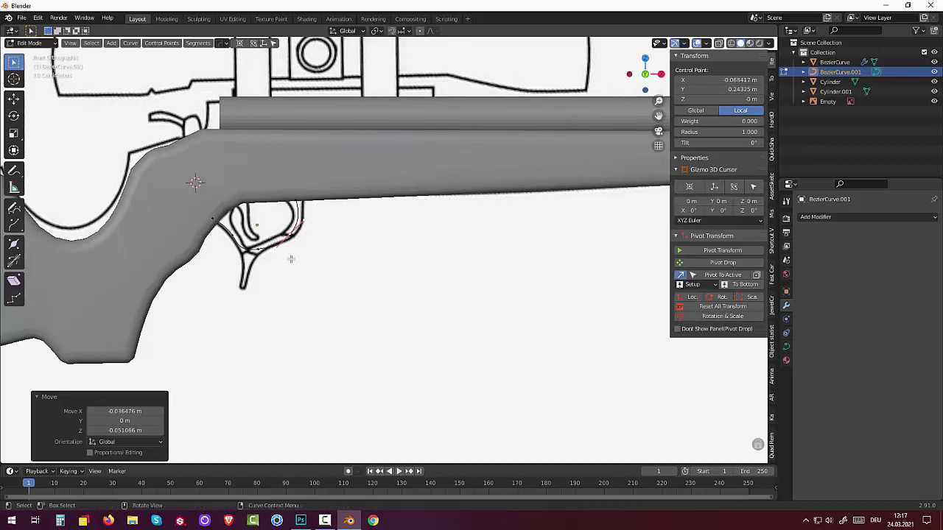
Step: Delete a stray control point and move the curve's end point to X −0.064769, Y 0.24325
click(260, 249)
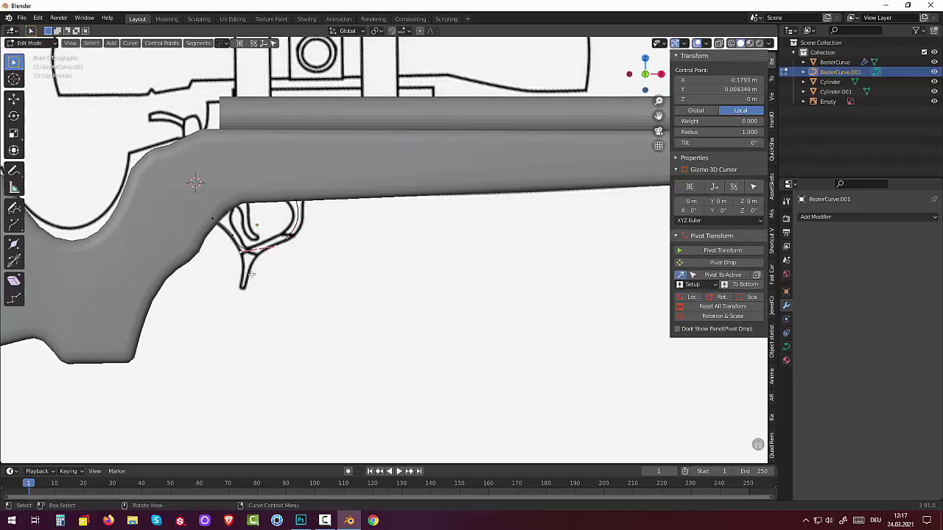
key(x)
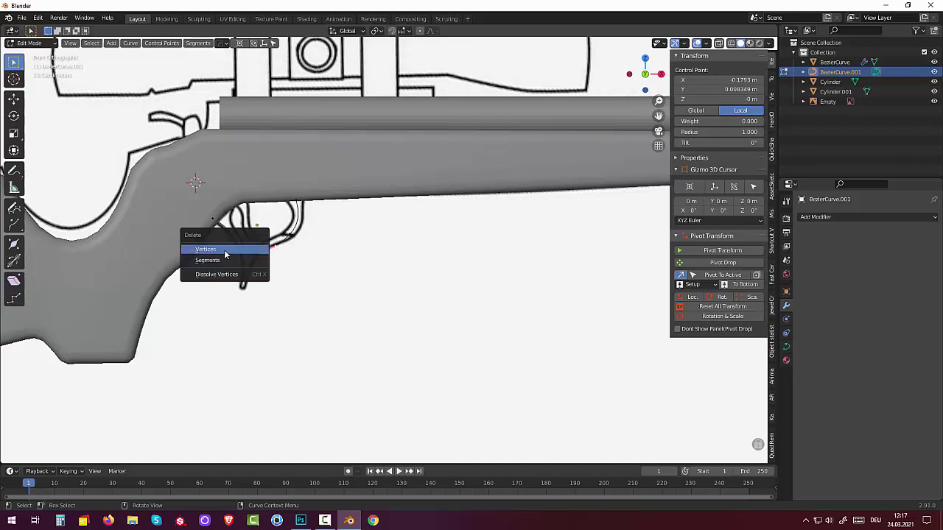
click(227, 251)
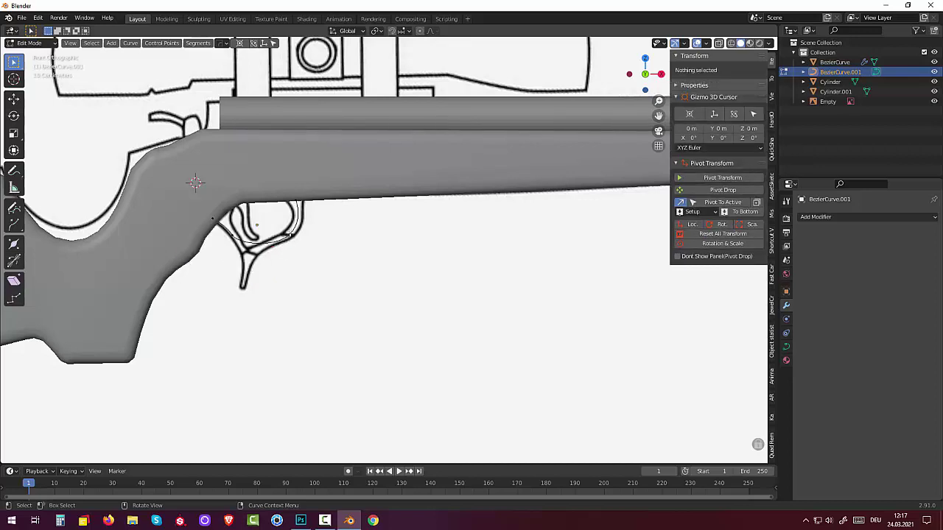
click(276, 248)
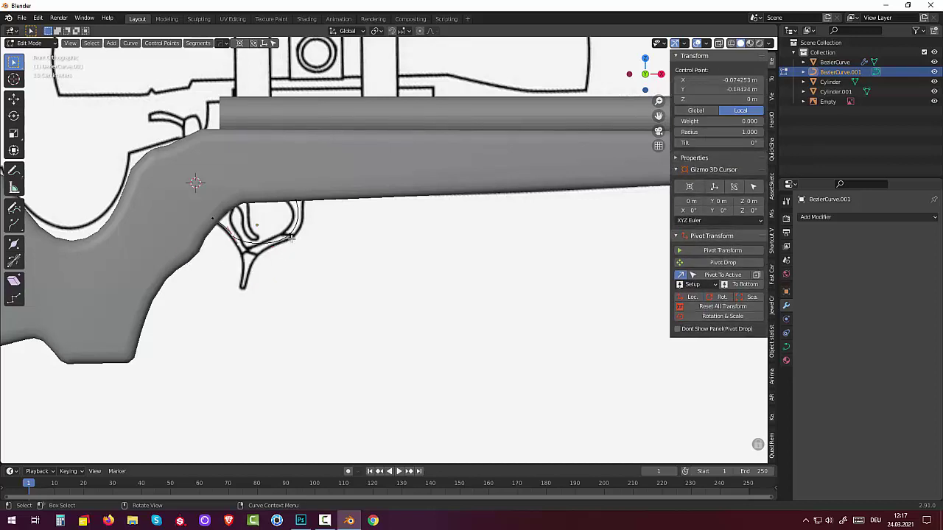
click(289, 240)
key(g)
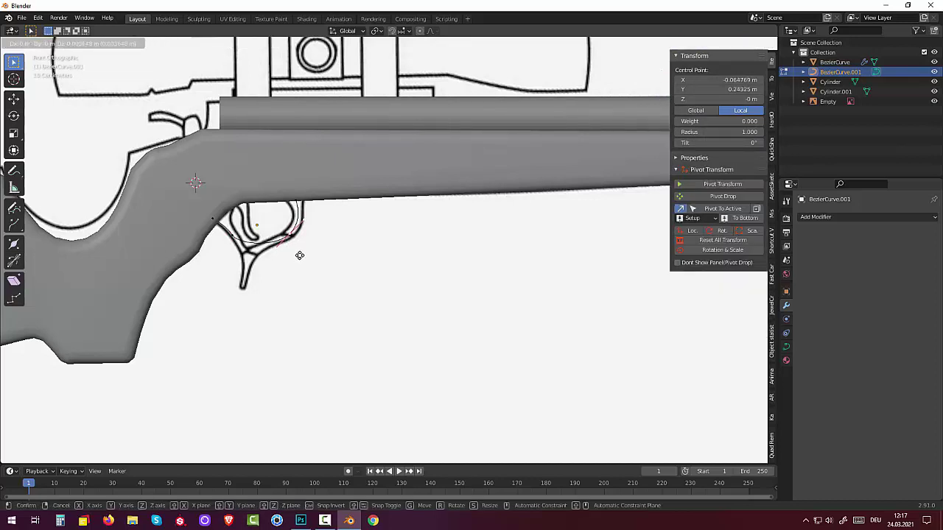
click(300, 256)
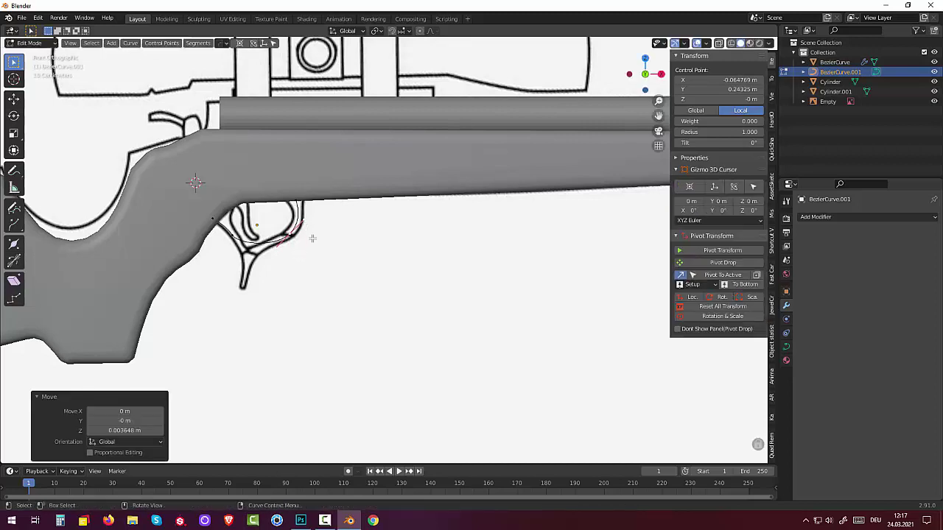
mouse_move(422, 326)
middle_down()
mouse_move(370, 333)
mouse_move(375, 343)
mouse_move(415, 347)
middle_up()
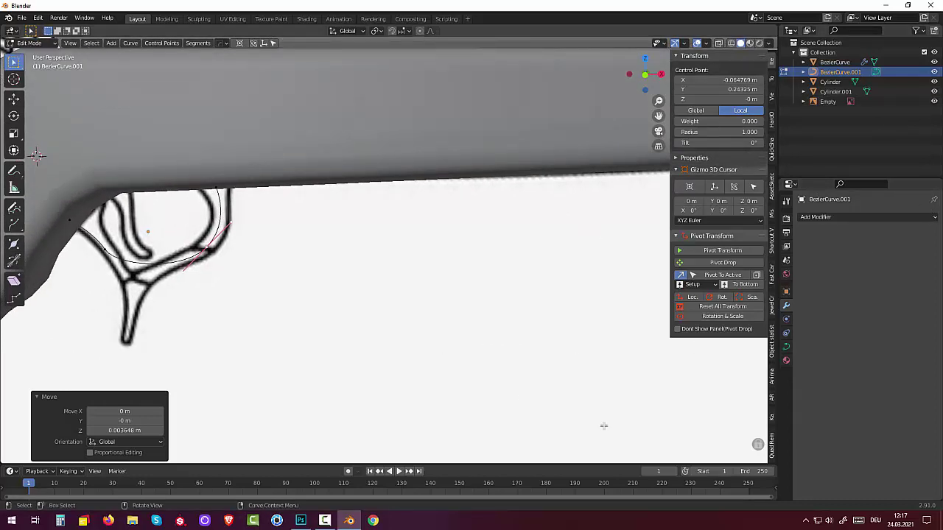
Step: Set the trigger-guard curve's Geometry Extrude to 0.03 m and deselect all points
click(786, 348)
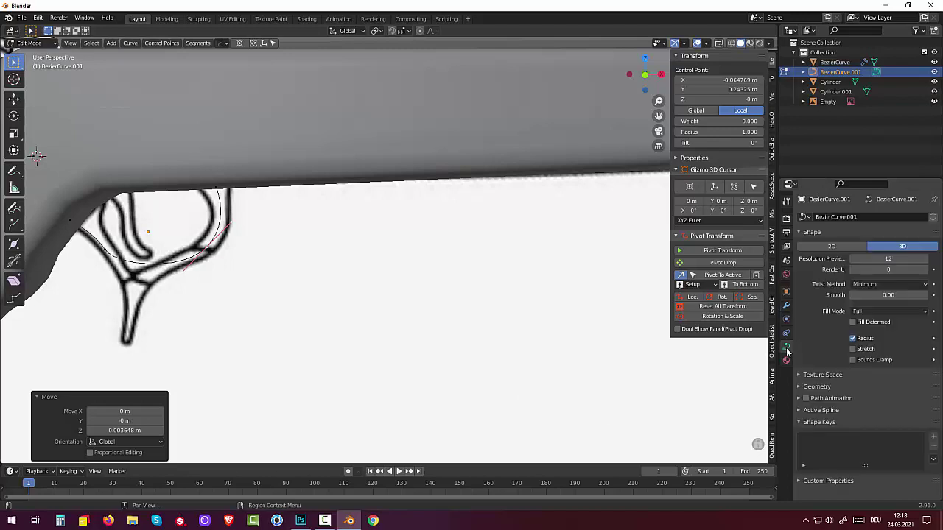
click(811, 389)
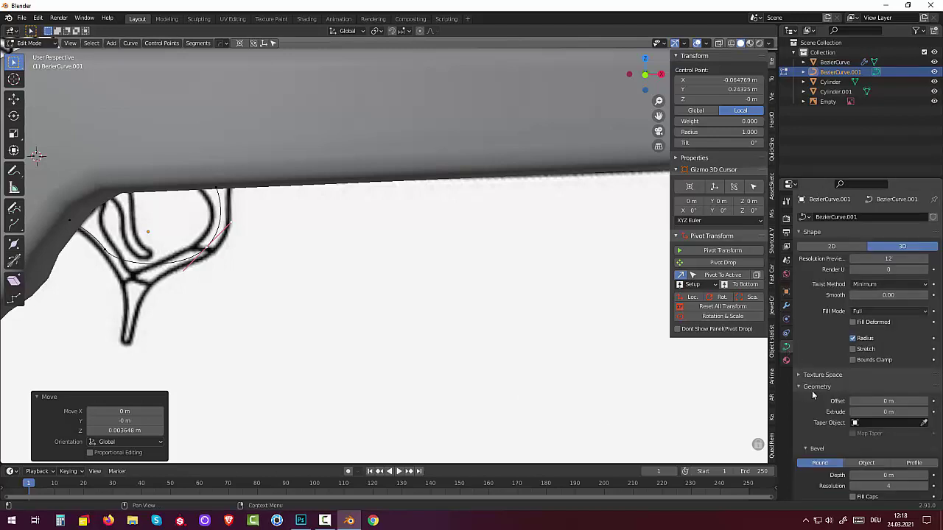
drag(888, 411, 895, 412)
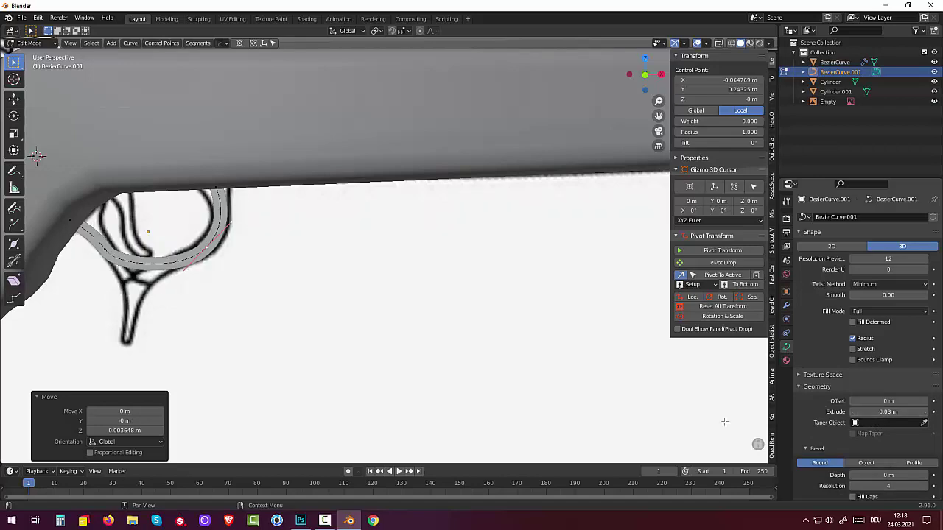
mouse_move(488, 405)
middle_down()
mouse_move(409, 400)
mouse_move(456, 410)
mouse_move(486, 402)
mouse_move(644, 438)
middle_up()
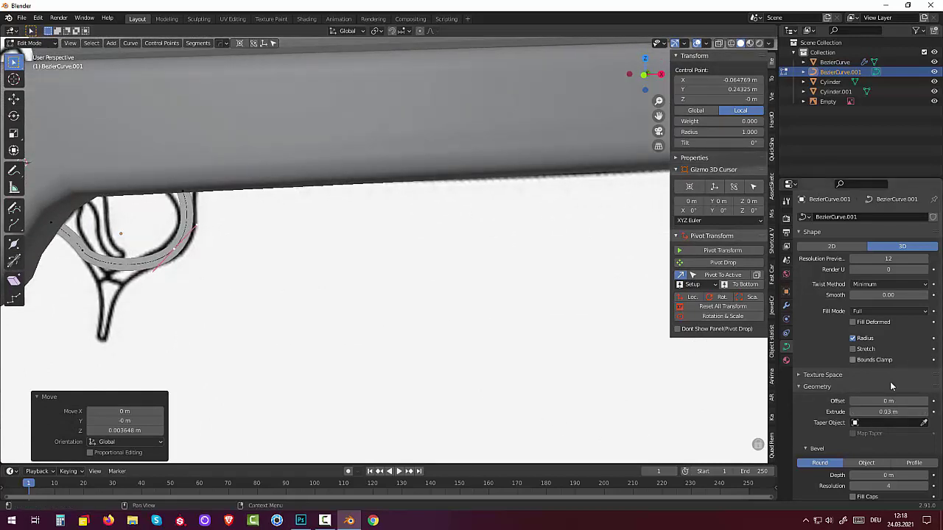
drag(888, 412, 888, 412)
click(331, 407)
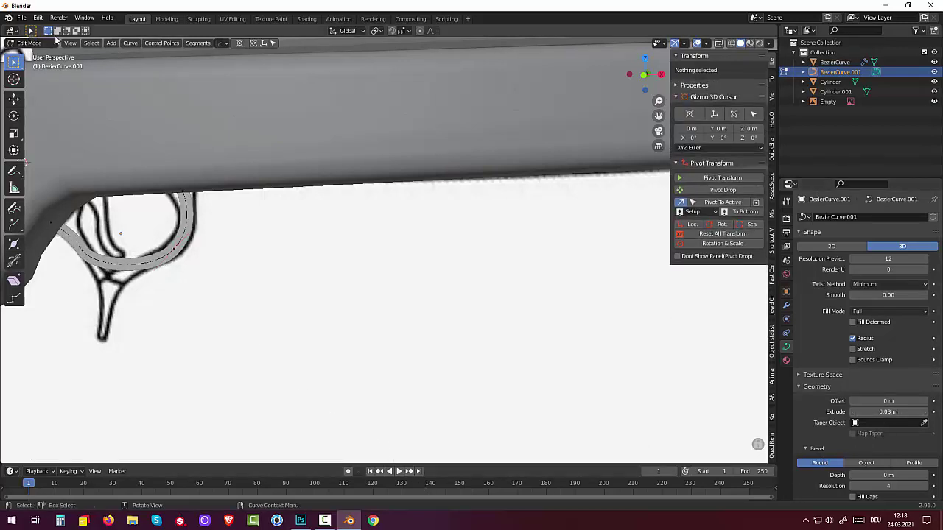
Step: In Object Mode, convert the trigger-guard curve to a mesh
click(29, 44)
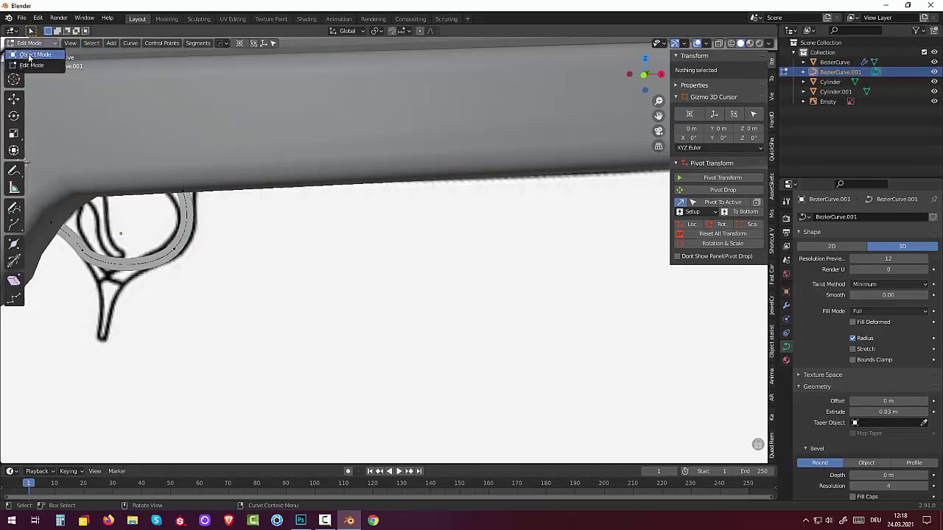
click(33, 54)
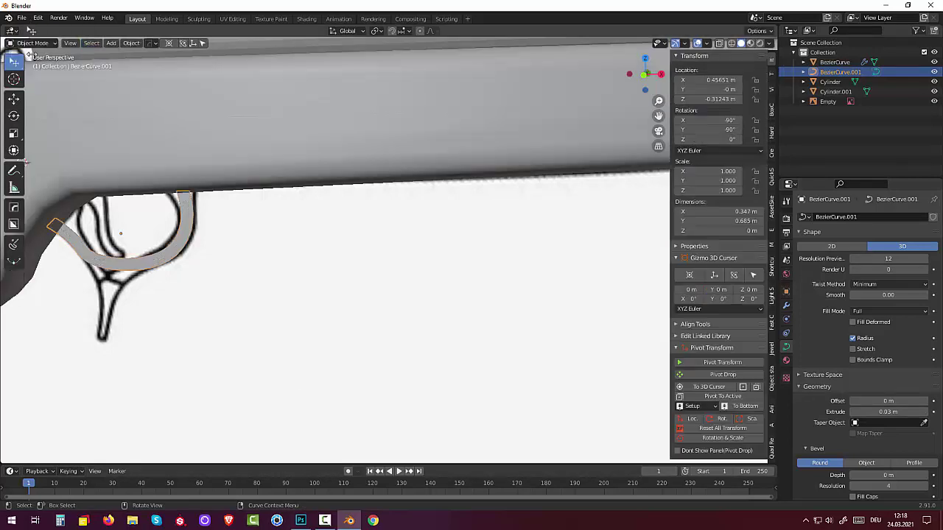
click(137, 44)
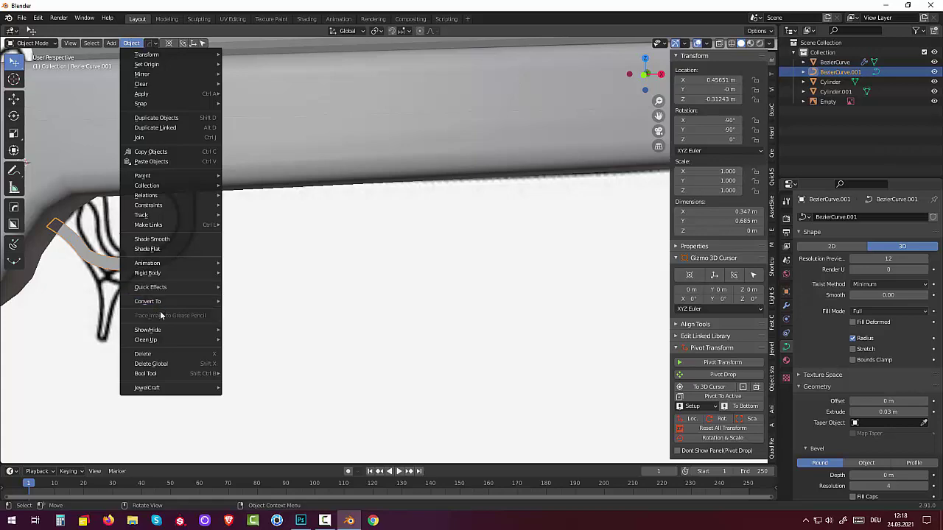
mouse_move(148, 301)
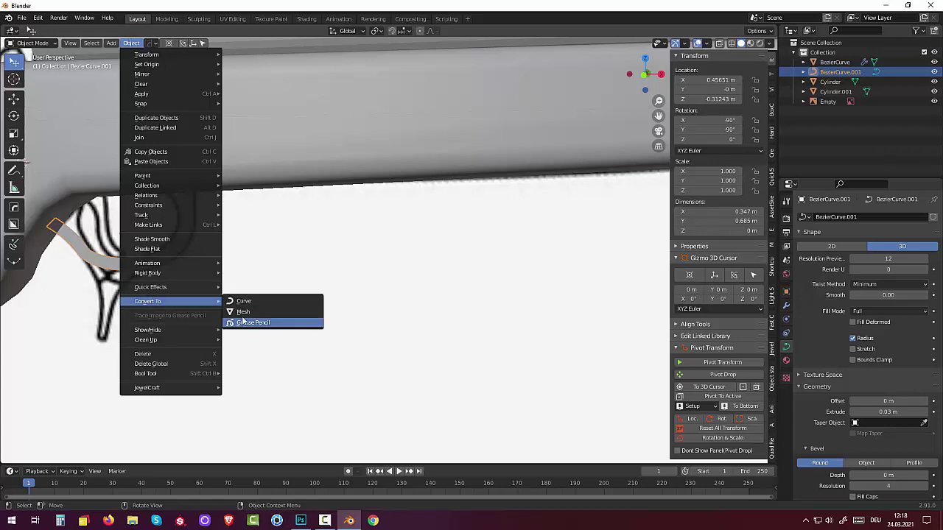
click(243, 313)
mouse_move(246, 312)
middle_down()
mouse_move(170, 327)
mouse_move(246, 336)
middle_up()
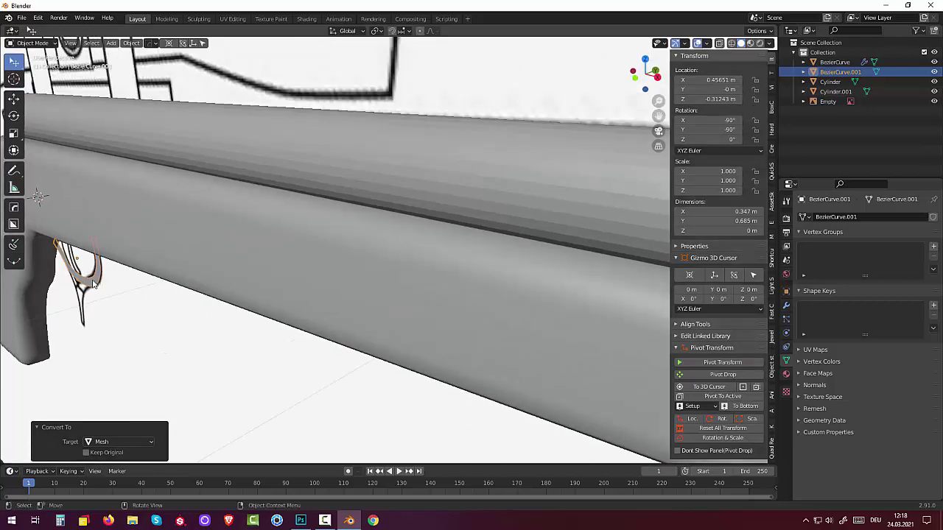
Step: Hide the reference image Empty in the Outliner and inspect the modelled rifle
click(91, 280)
click(95, 285)
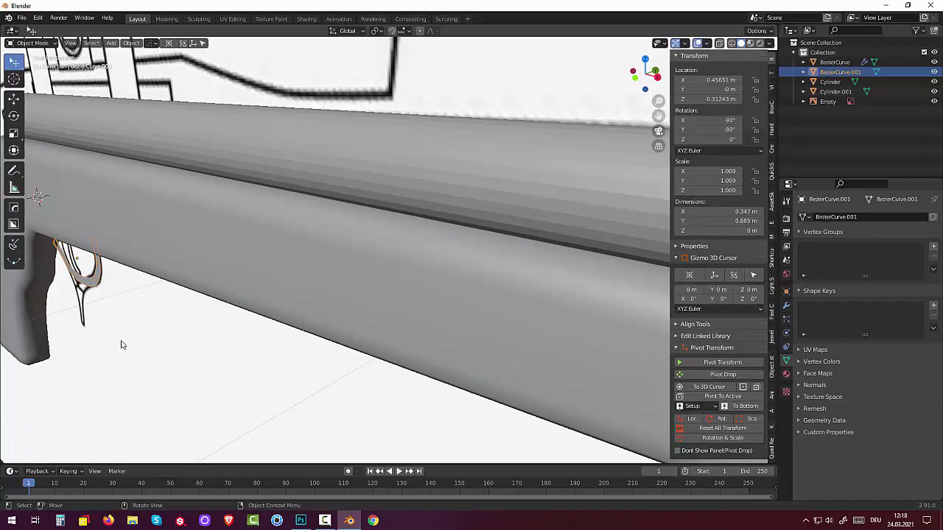
mouse_move(122, 343)
middle_down()
mouse_move(91, 352)
mouse_move(210, 312)
middle_up()
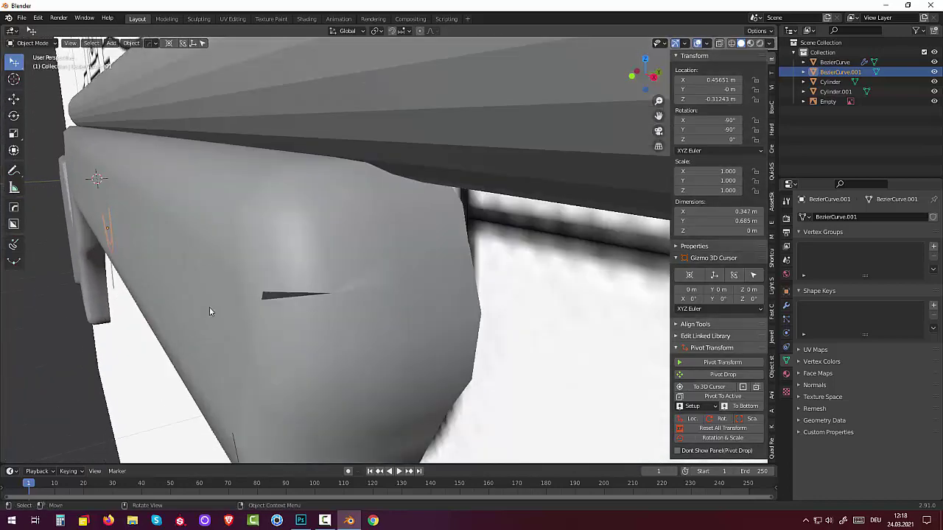
click(934, 102)
scroll(301, 267, down, 5)
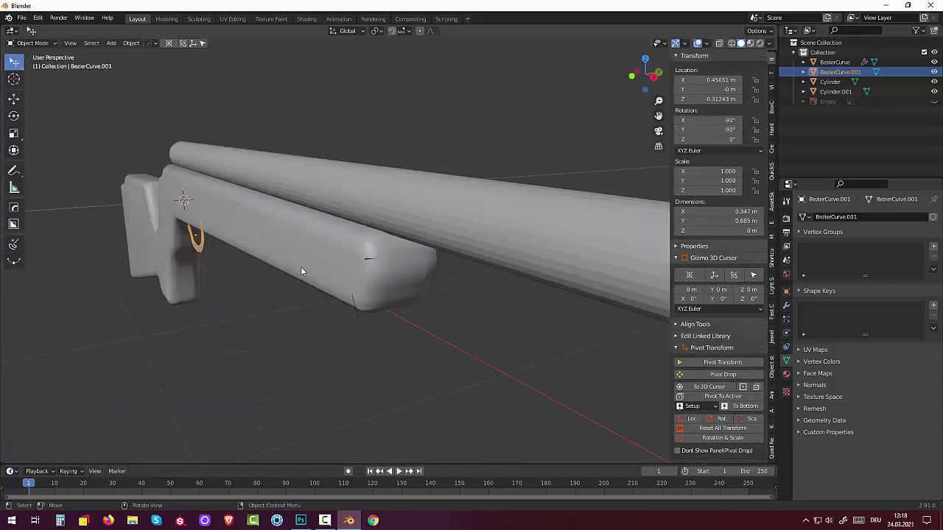
mouse_move(299, 263)
middle_down()
mouse_move(280, 224)
mouse_move(290, 252)
middle_up()
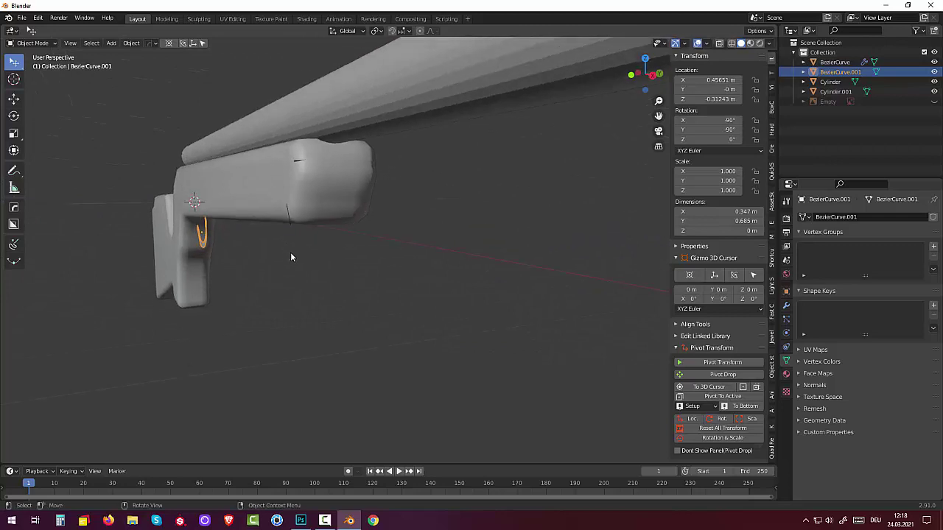
middle_drag(304, 183, 343, 196)
scroll(262, 232, up, 4)
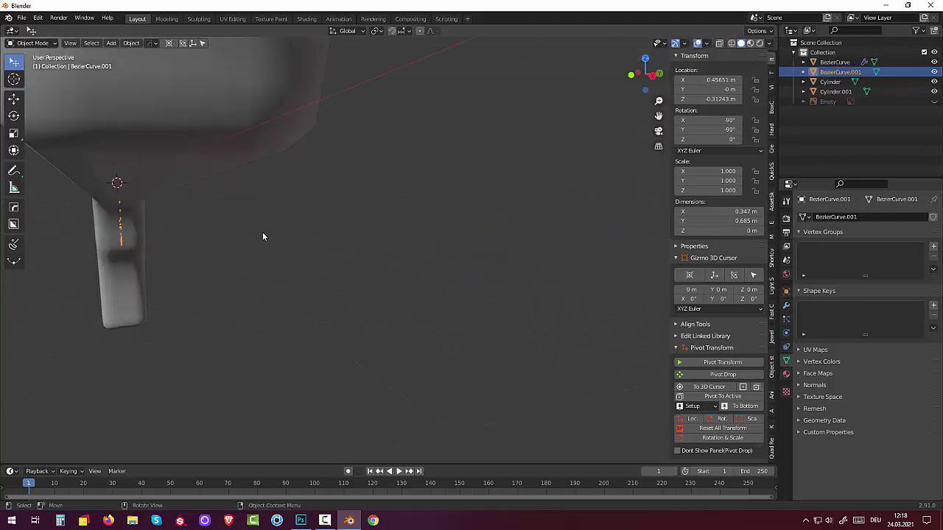
scroll(258, 230, down, 2)
scroll(231, 229, down, 2)
scroll(73, 255, up, 4)
mouse_move(73, 255)
middle_down()
mouse_move(118, 231)
mouse_move(219, 221)
mouse_move(266, 243)
mouse_move(225, 255)
middle_up()
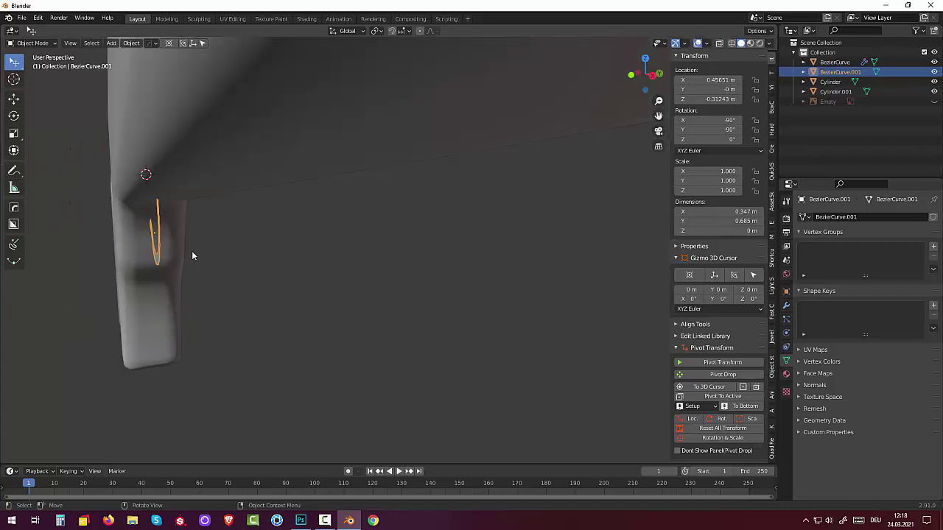
click(153, 257)
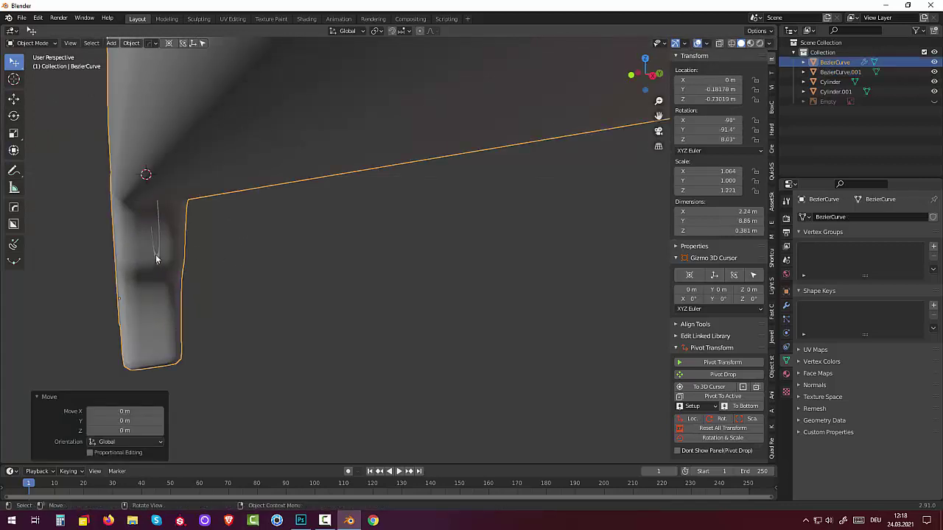
Step: In Edit Mode, select all of the trigger-guard mesh and grow the selection
click(155, 254)
click(28, 45)
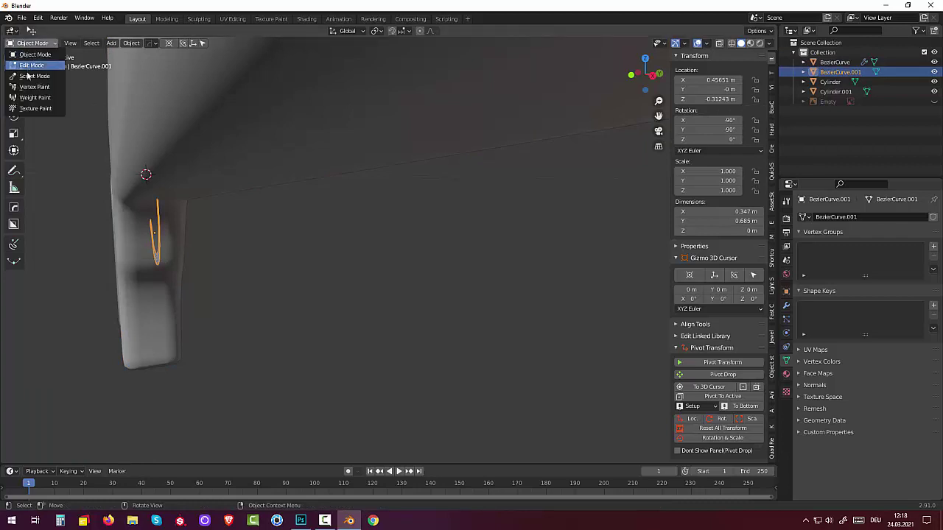
click(31, 66)
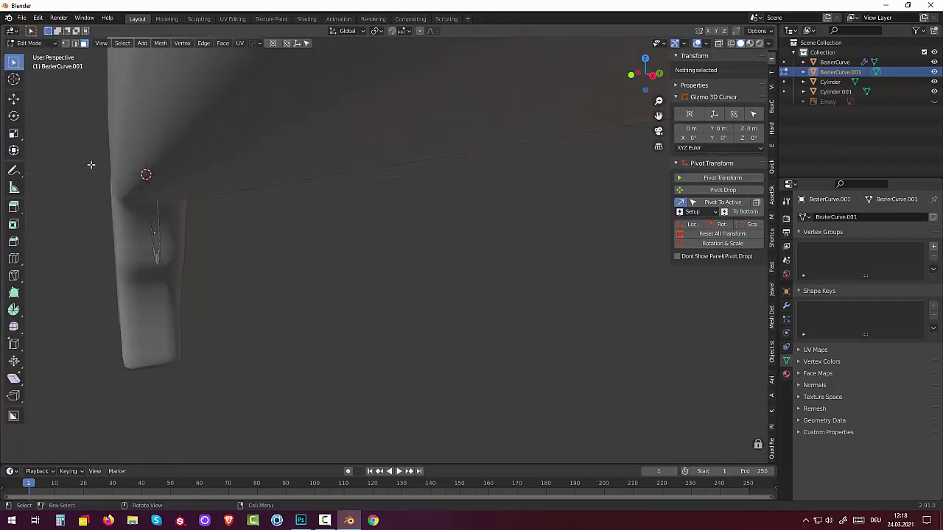
key(a)
scroll(158, 259, up, 6)
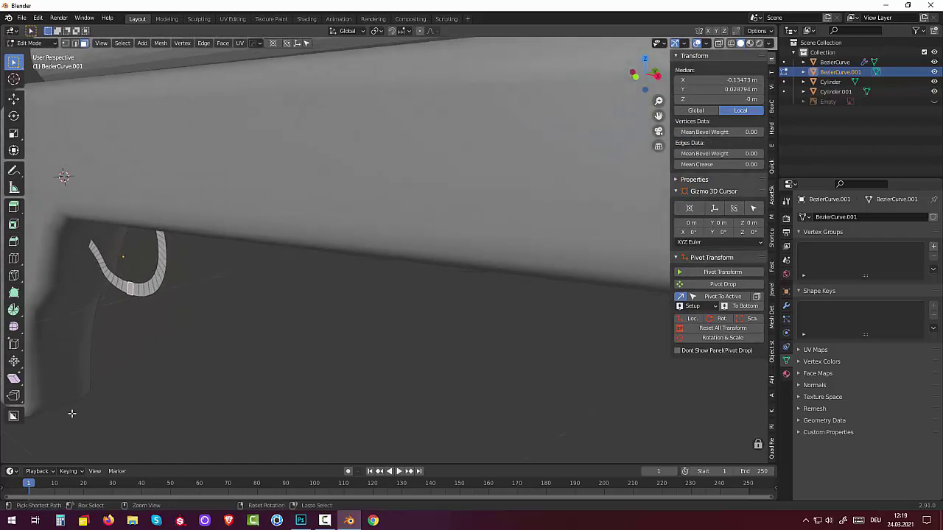
key(ctrl+KP_Add)
key(ctrl+KP_Add)
key(ctrl+KP_Add)
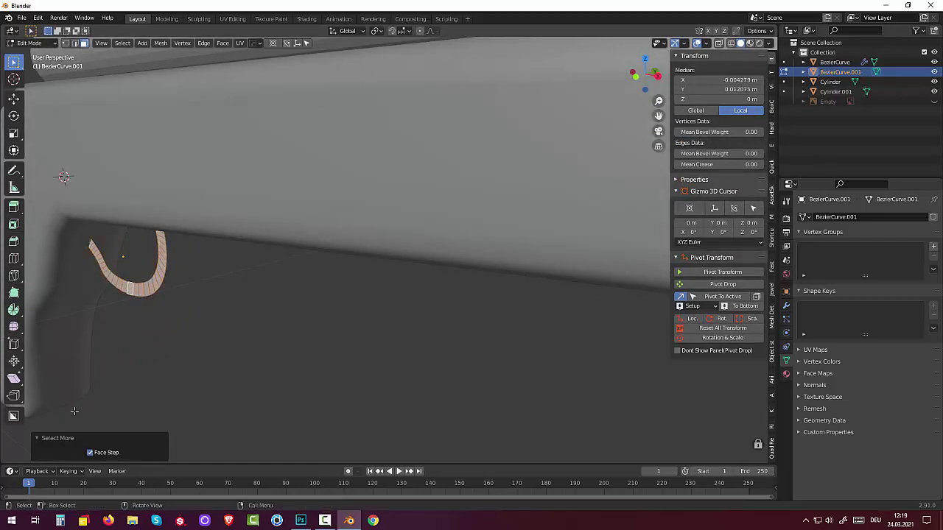
middle_drag(172, 331, 146, 322)
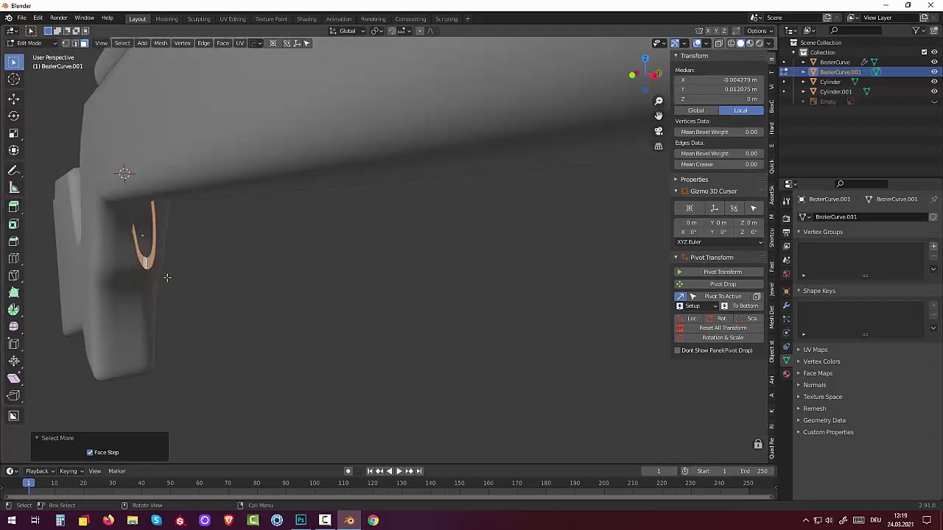
Step: Extrude the strip's faces 0.10045 m along their normals, then return to Object Mode
key(e)
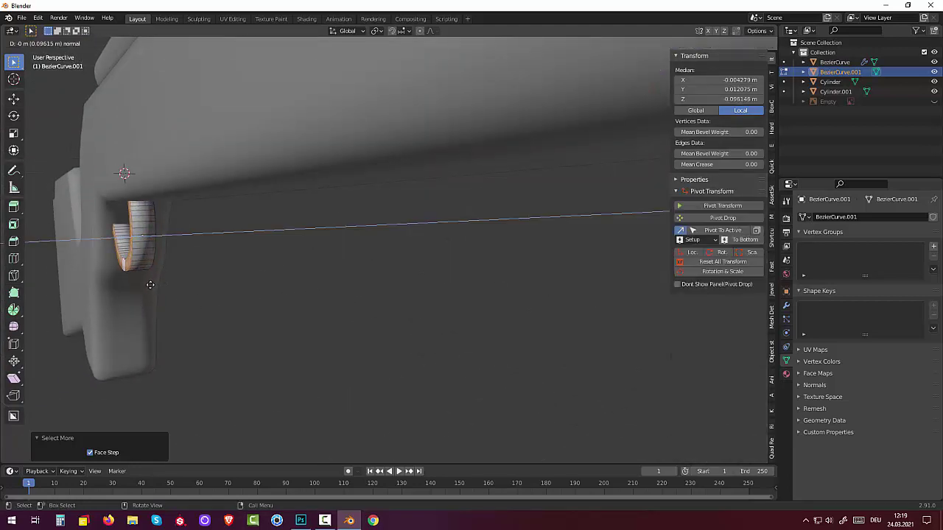
click(150, 284)
middle_drag(150, 284, 133, 288)
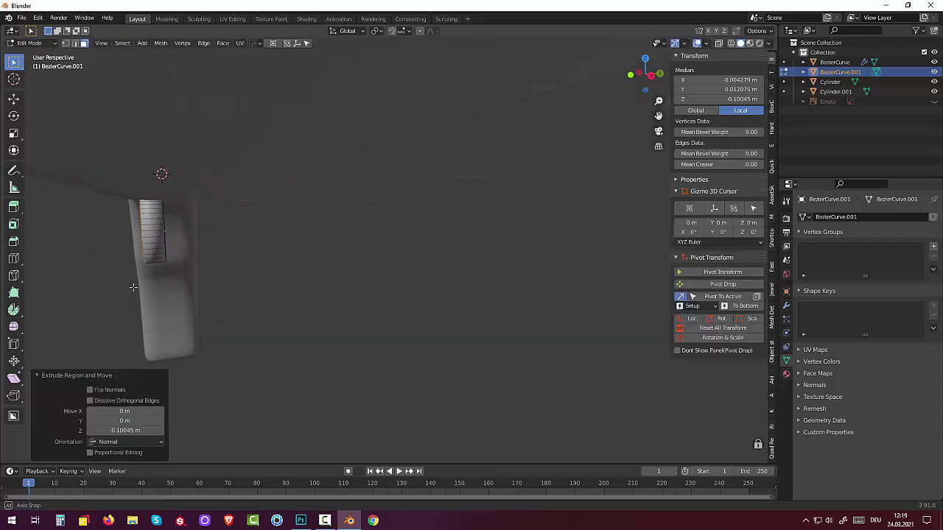
scroll(134, 288, up, 2)
scroll(75, 188, down, 2)
scroll(74, 186, down, 3)
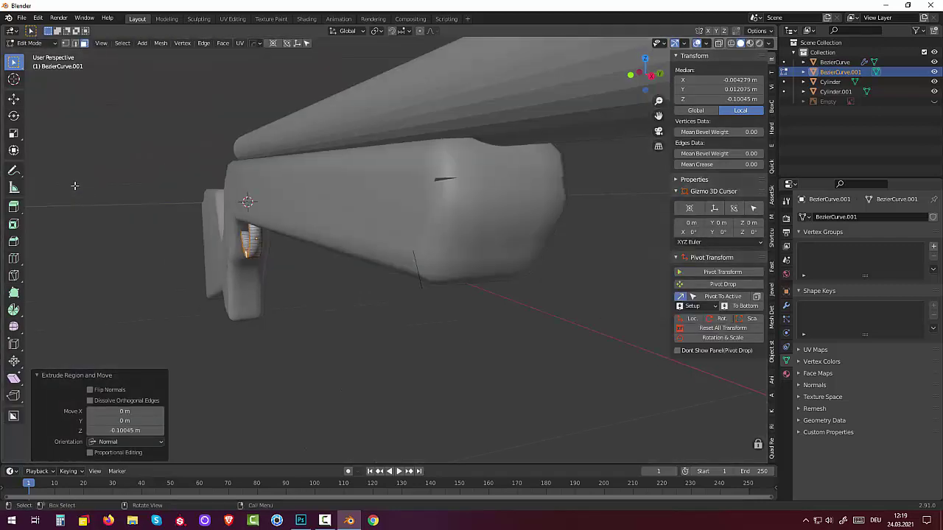
click(30, 43)
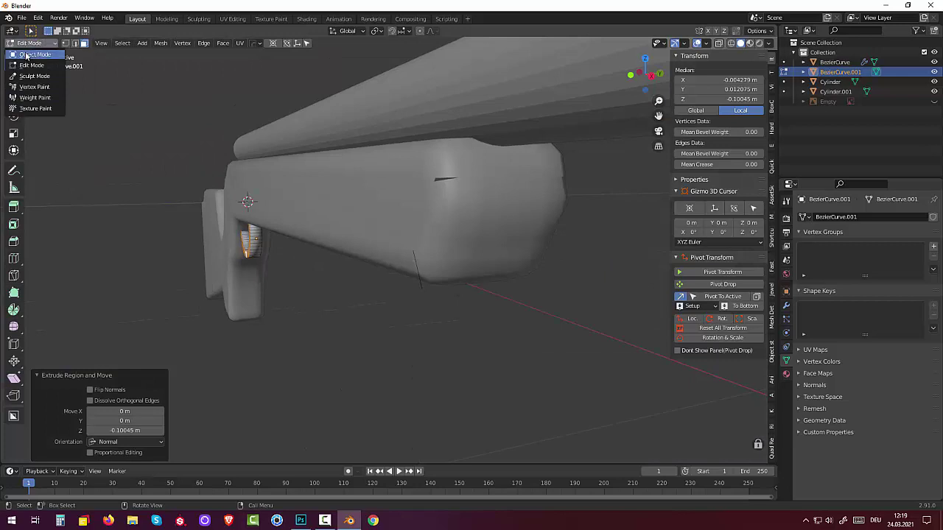
click(28, 54)
Step: Back in Object Mode, move the trigger guard in Right view and orbit around the grip to inspect it
middle_drag(243, 258, 259, 274)
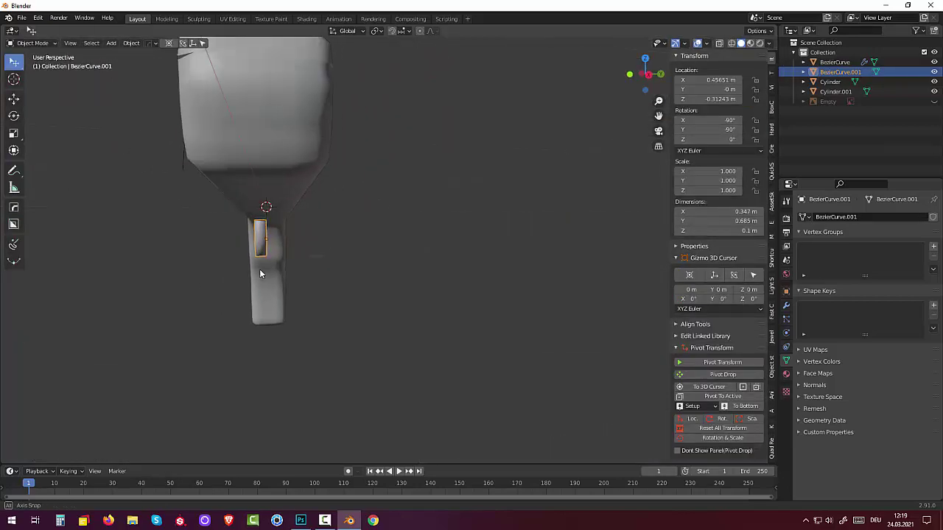
key(KP_3)
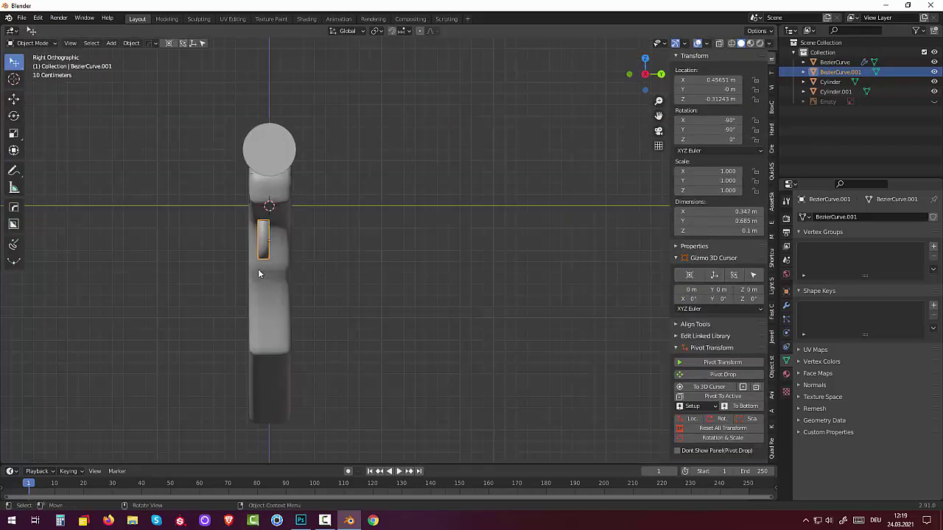
key(g)
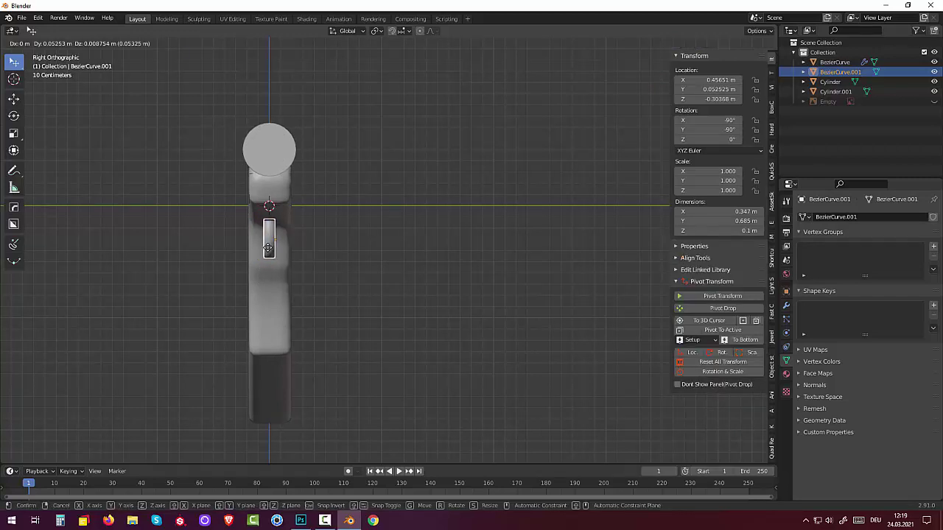
click(268, 248)
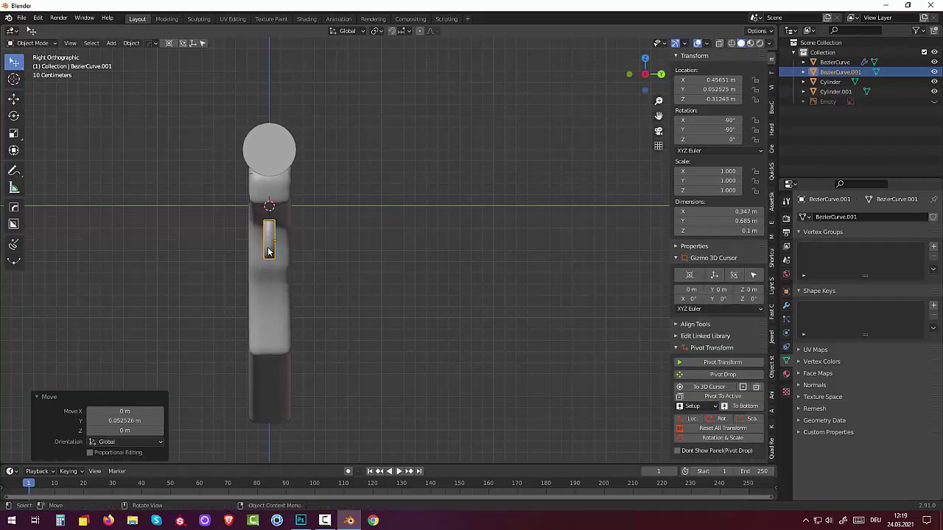
click(268, 293)
mouse_move(268, 294)
middle_down()
mouse_move(339, 309)
mouse_move(400, 304)
mouse_move(307, 309)
mouse_move(315, 311)
mouse_move(257, 246)
mouse_move(269, 255)
middle_up()
scroll(260, 246, up, 2)
Step: Scale the trigger guard along Y by 1.243 to make it 0.125 m thick
click(164, 233)
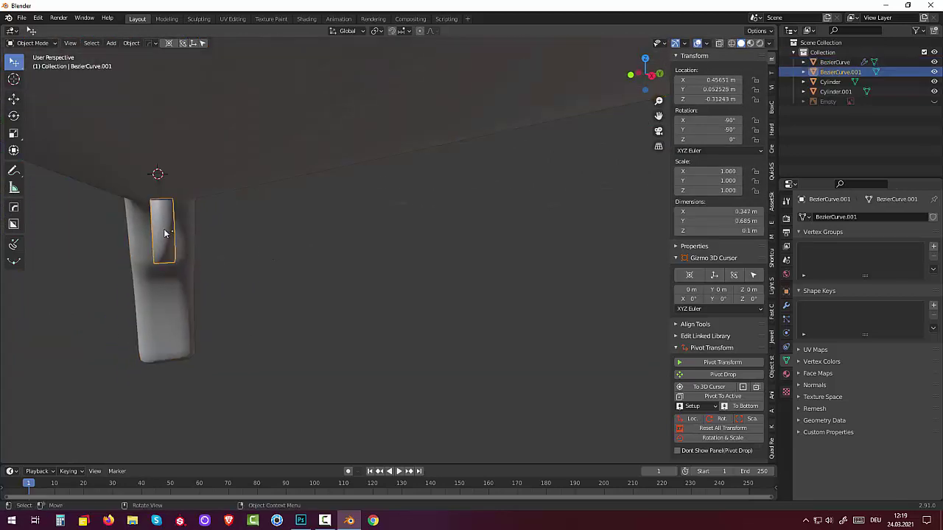
key(s)
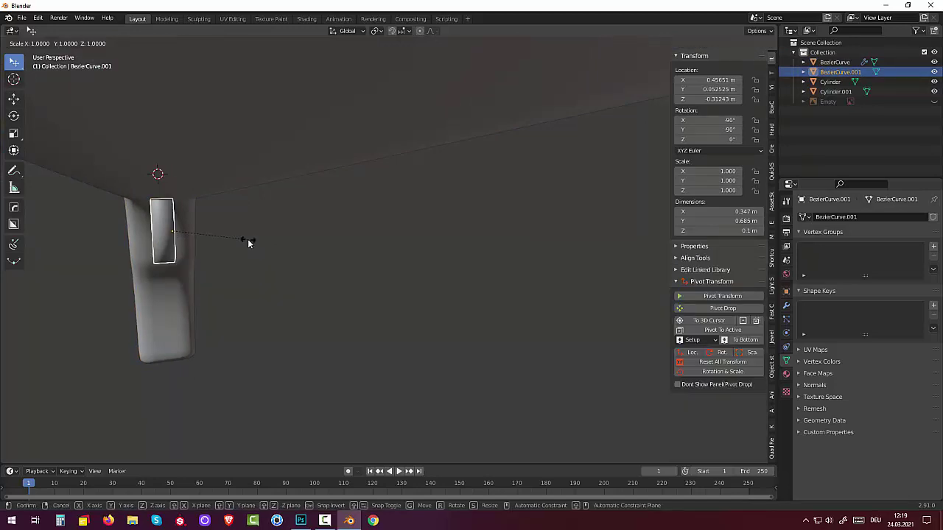
key(y)
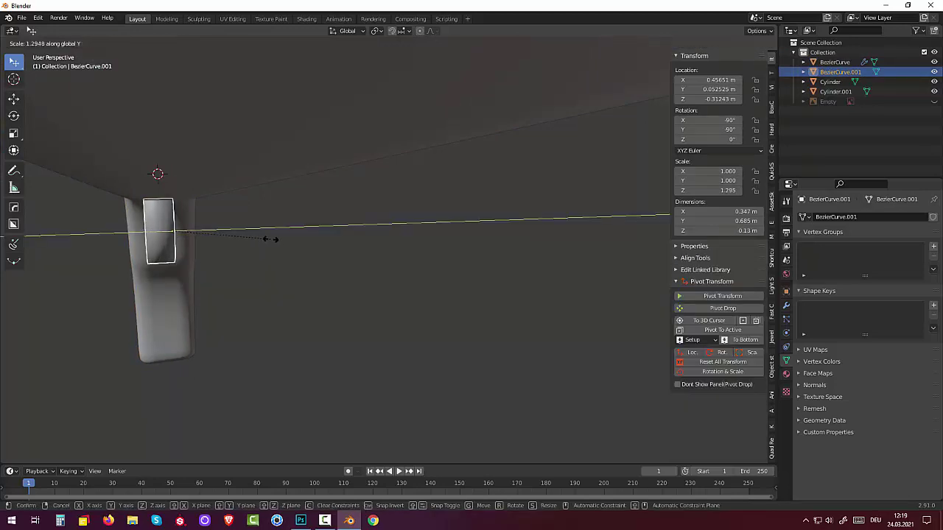
click(266, 238)
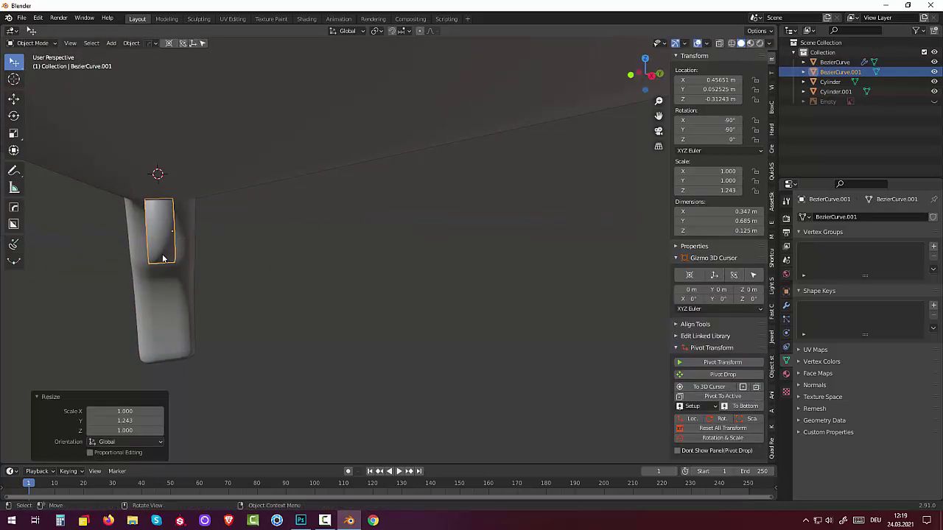
Step: Shift the trigger guard sideways to Y 0.064999 m, centred within the grip
key(g)
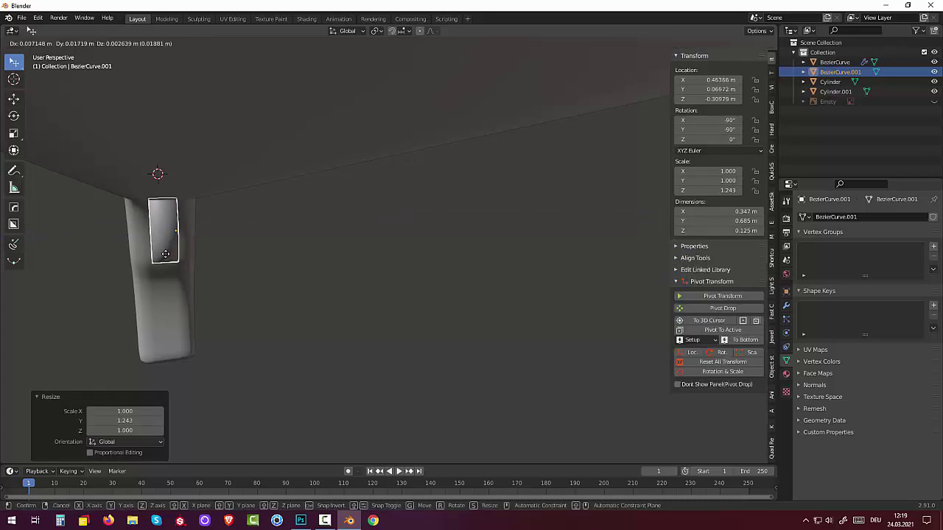
click(164, 257)
key(KP_1)
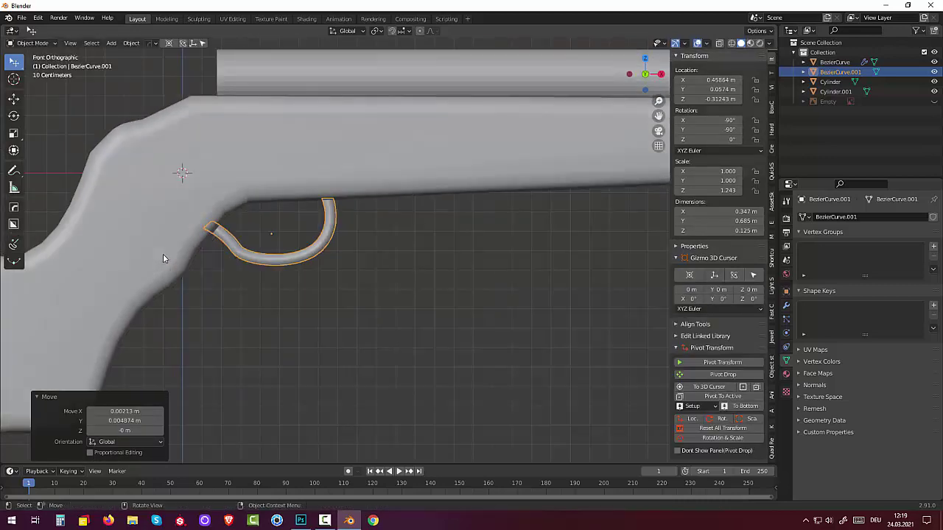
key(KP_3)
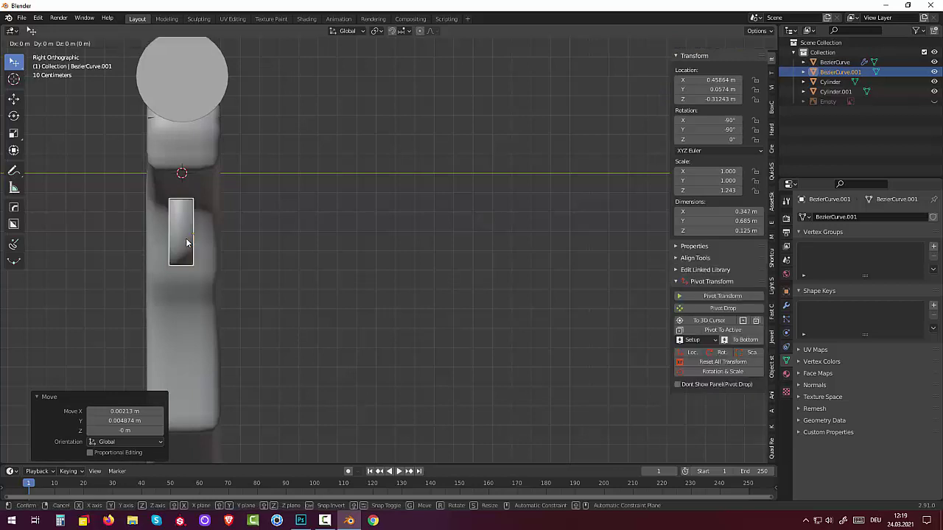
key(g)
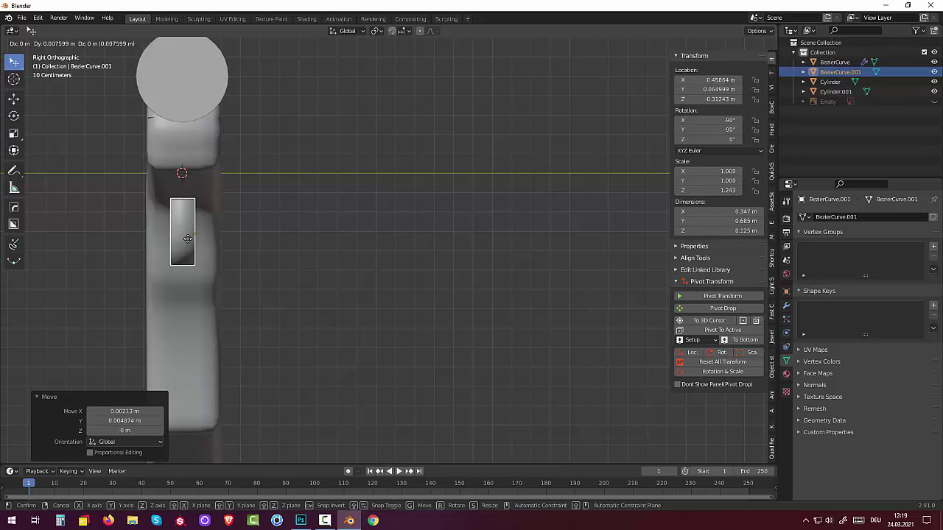
click(188, 239)
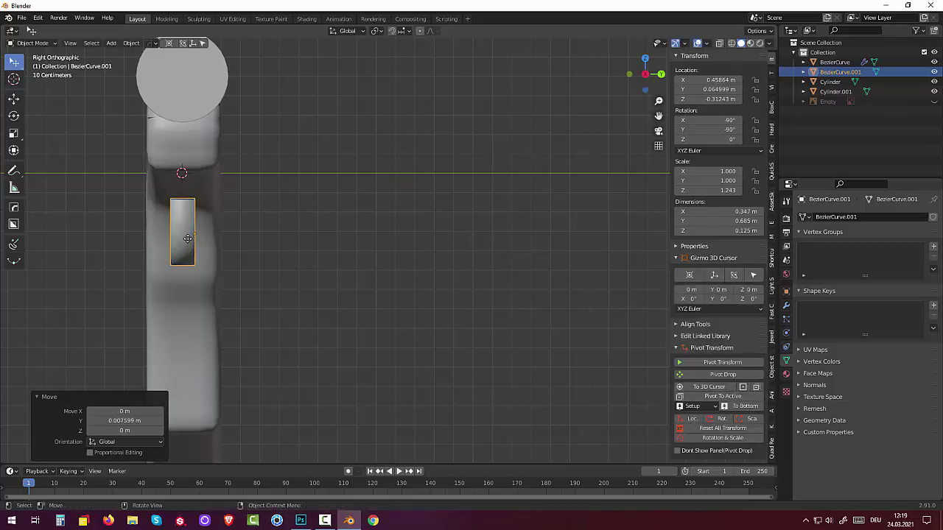
Step: In Edit Mode, slide an edge near the trigger guard's lower end
click(32, 43)
click(32, 59)
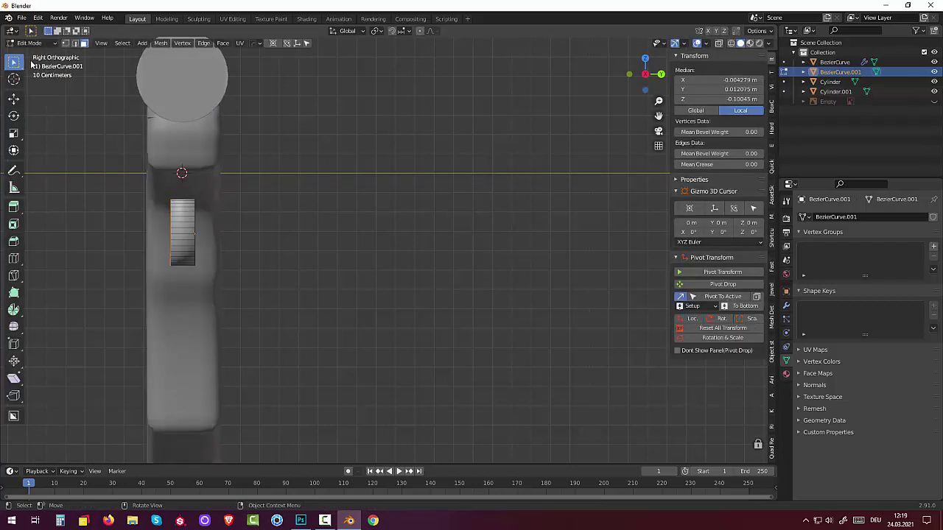
click(177, 247)
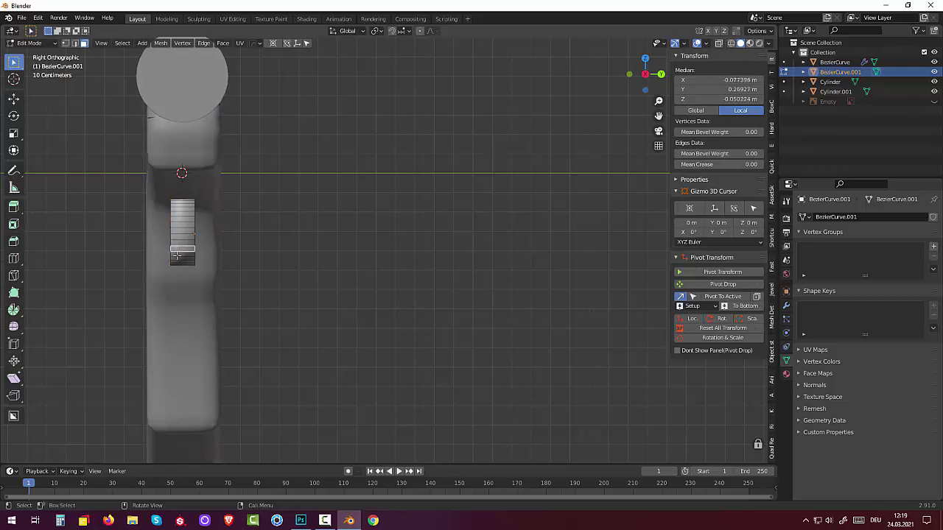
key(g)
key(g)
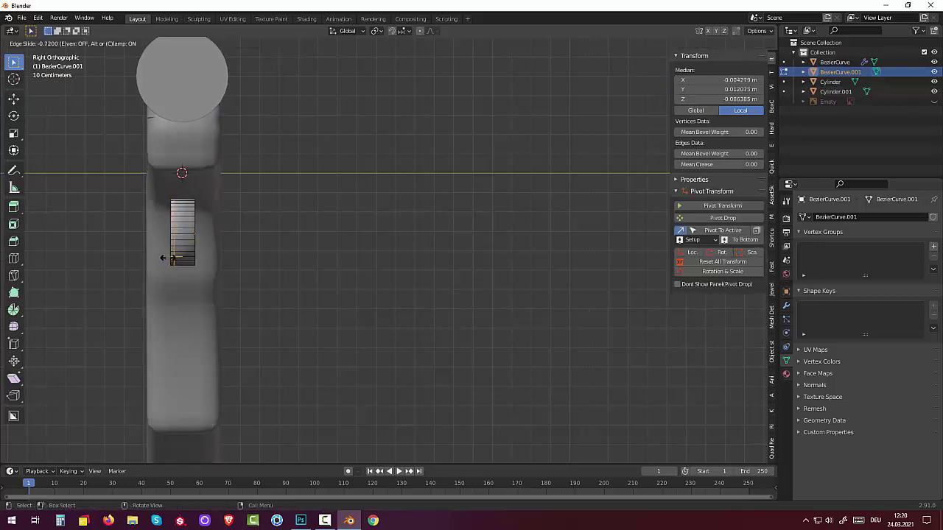
click(164, 257)
Step: Add a lengthwise edge loop on the trigger guard, slid to factor 0.652
click(181, 252)
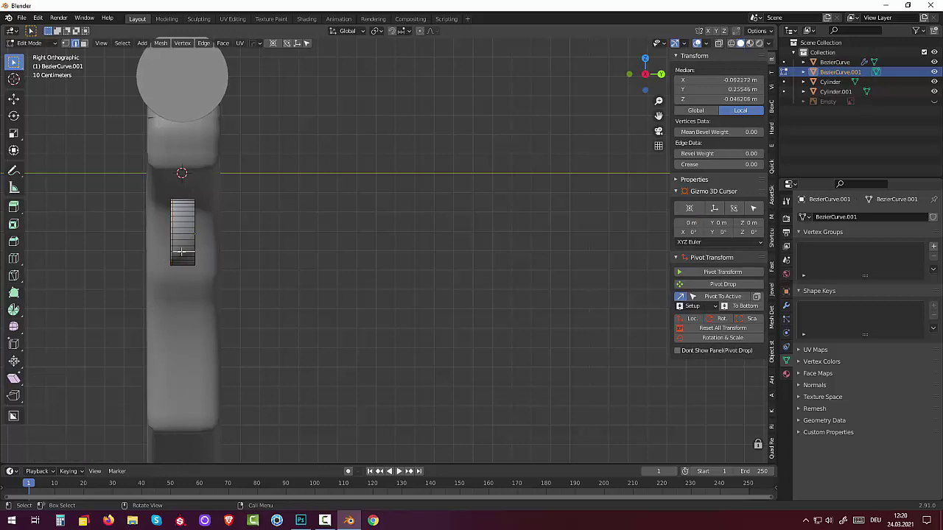
key(g)
key(g)
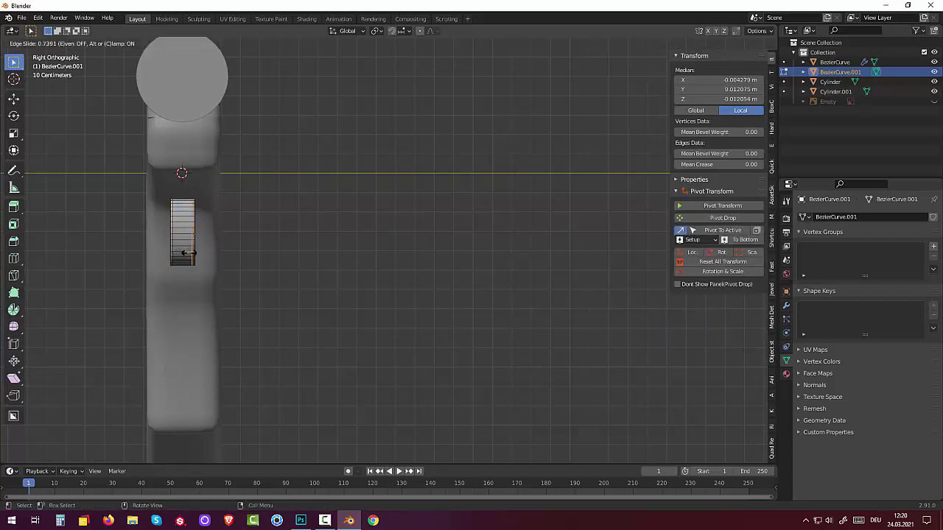
click(184, 254)
mouse_move(314, 271)
middle_down()
mouse_move(446, 277)
mouse_move(459, 267)
middle_up()
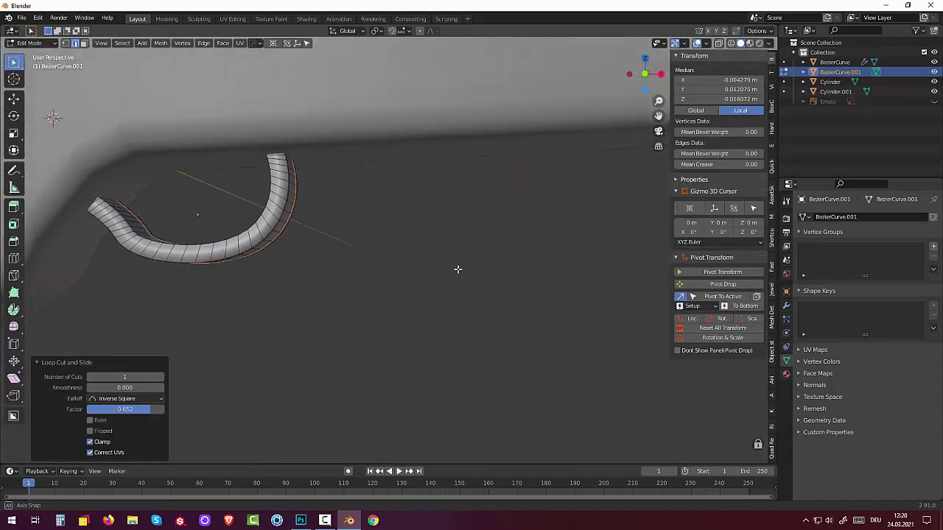
Step: Add a lengthwise loop cut slid tight against one trigger guard edge
click(275, 205)
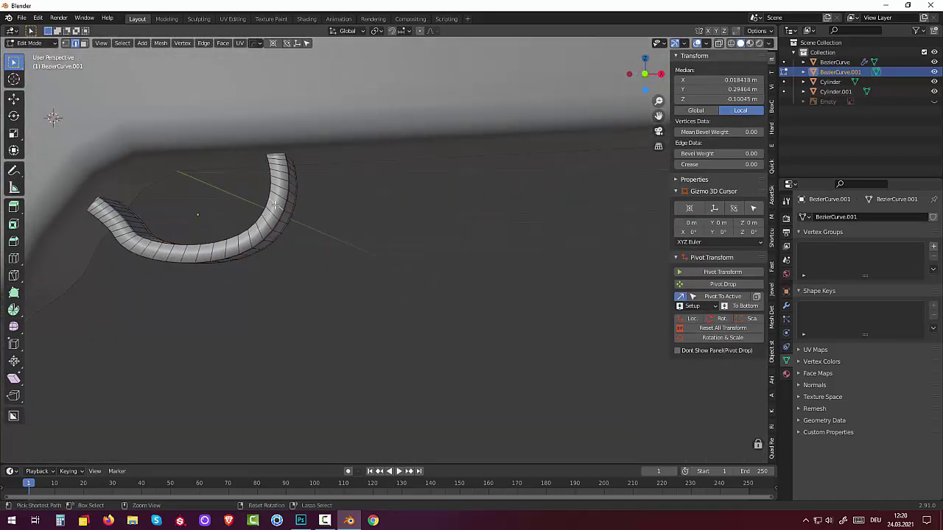
alt+click(275, 204)
key(g)
key(g)
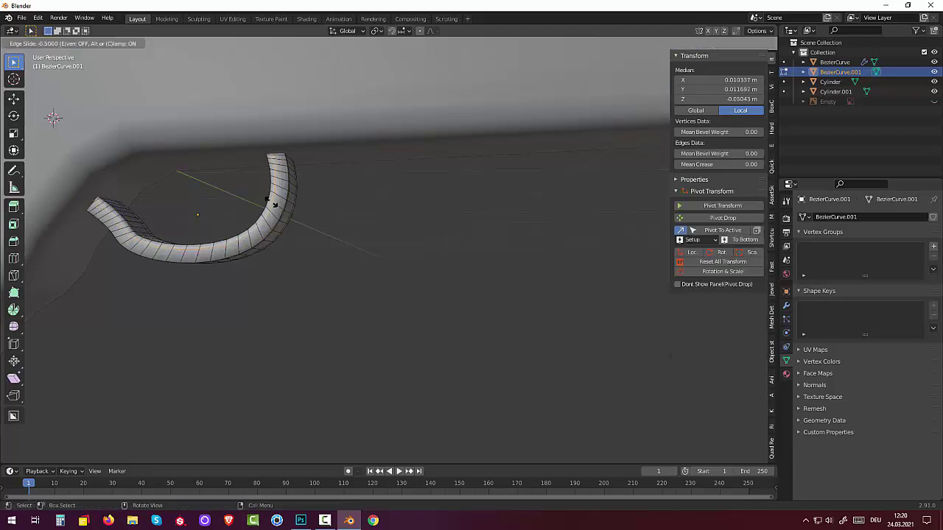
click(273, 204)
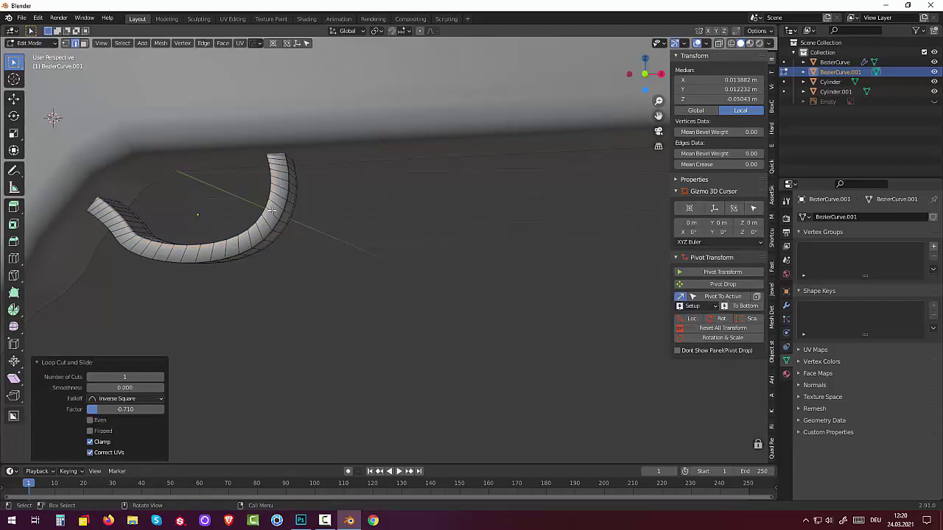
Step: Add another loop cut at factor −0.710 near the opposite edge, then deselect everything
click(273, 214)
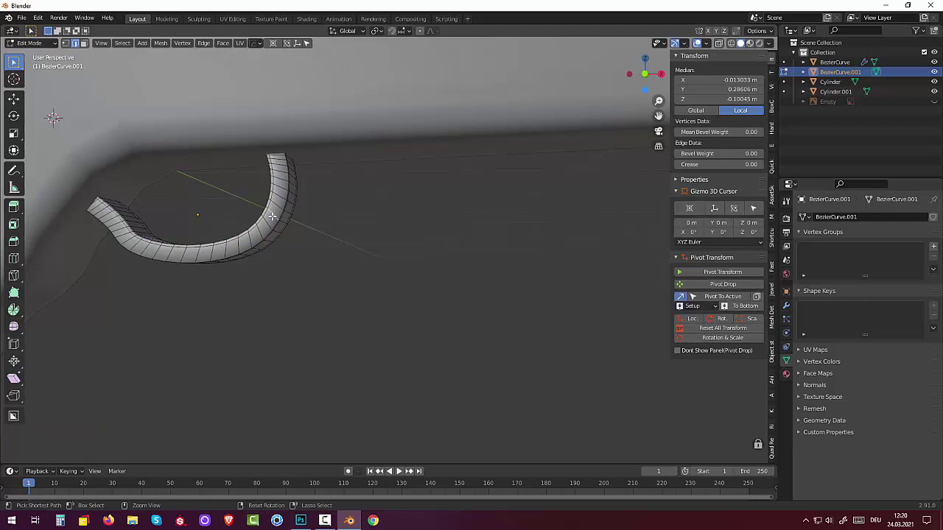
alt+click(272, 216)
key(g)
key(g)
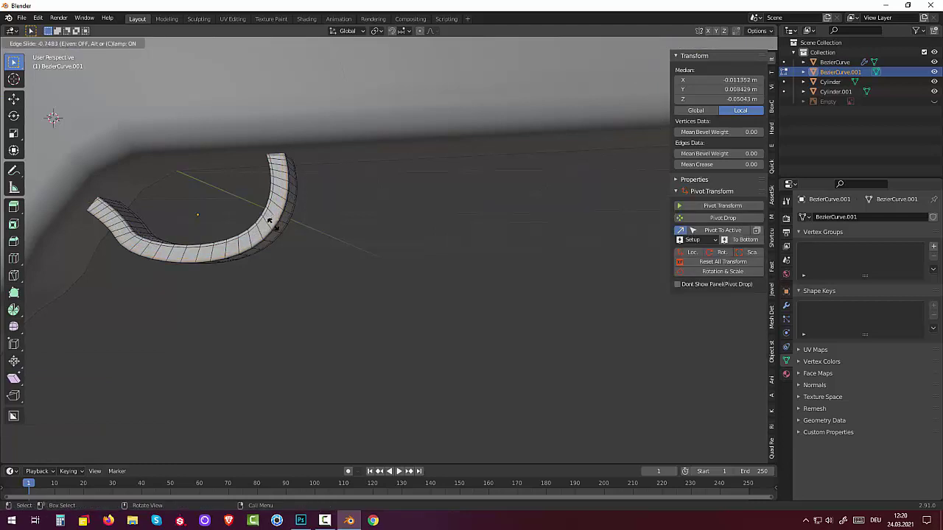
click(358, 265)
click(383, 284)
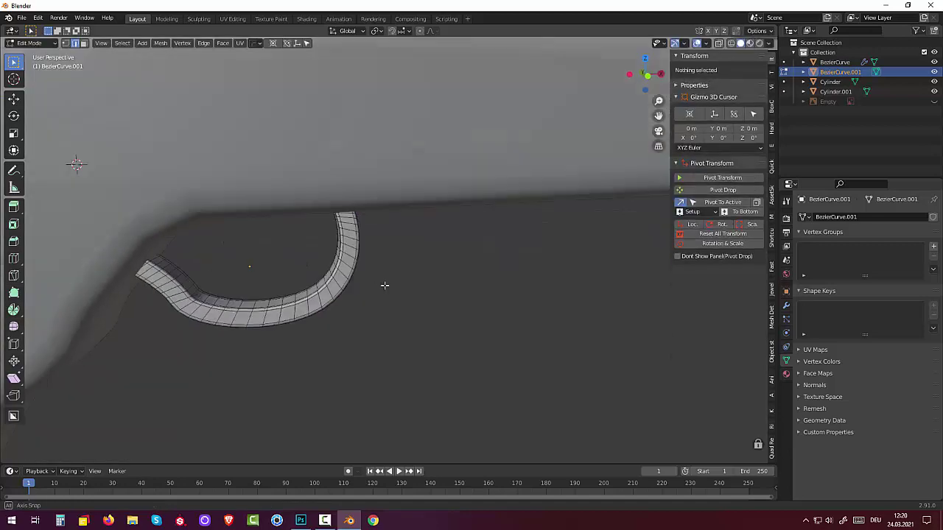
middle_drag(383, 284, 377, 280)
middle_drag(374, 272, 373, 272)
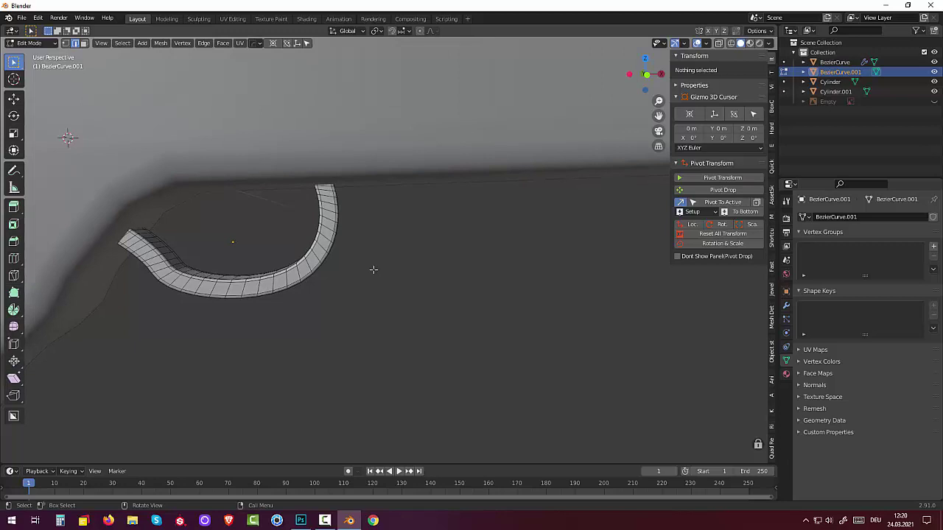
Step: In Front view, select the trigger guard mesh and unhide the line-art reference Empty behind the rifle
key(KP_3)
key(KP_1)
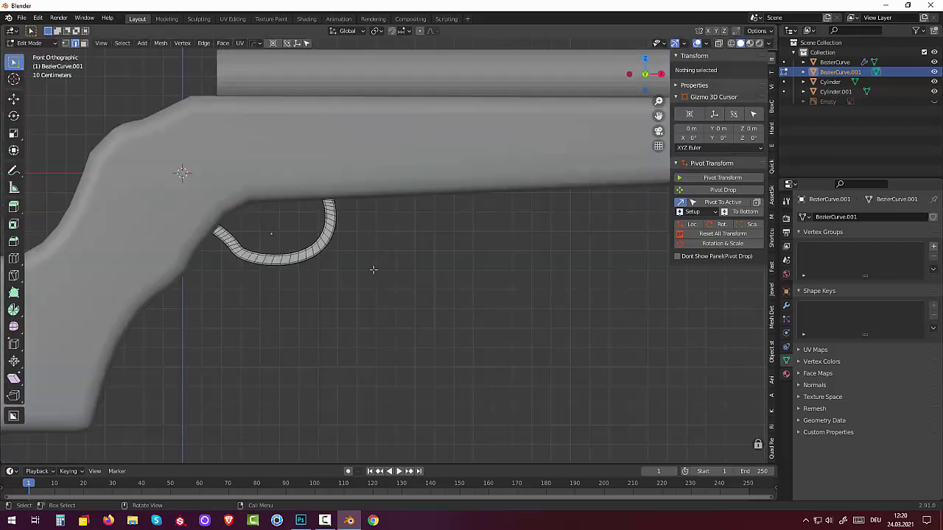
key(l)
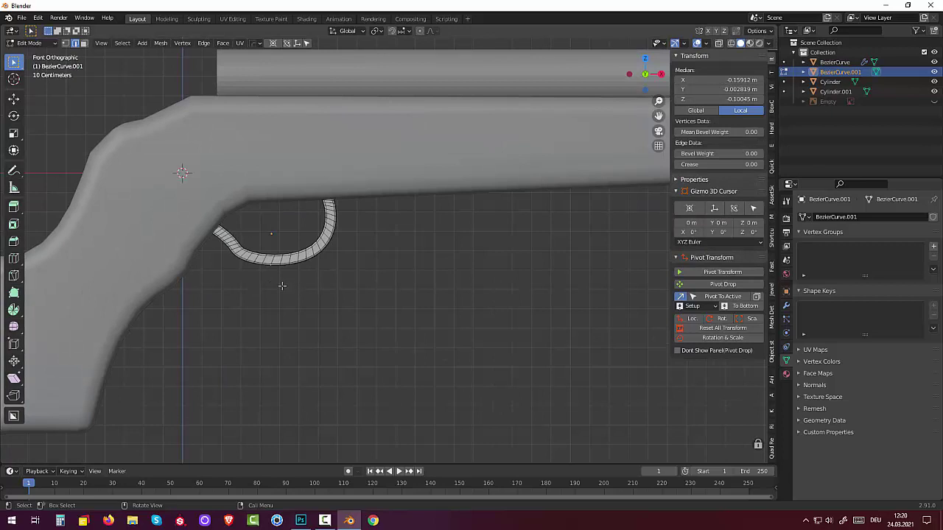
click(934, 102)
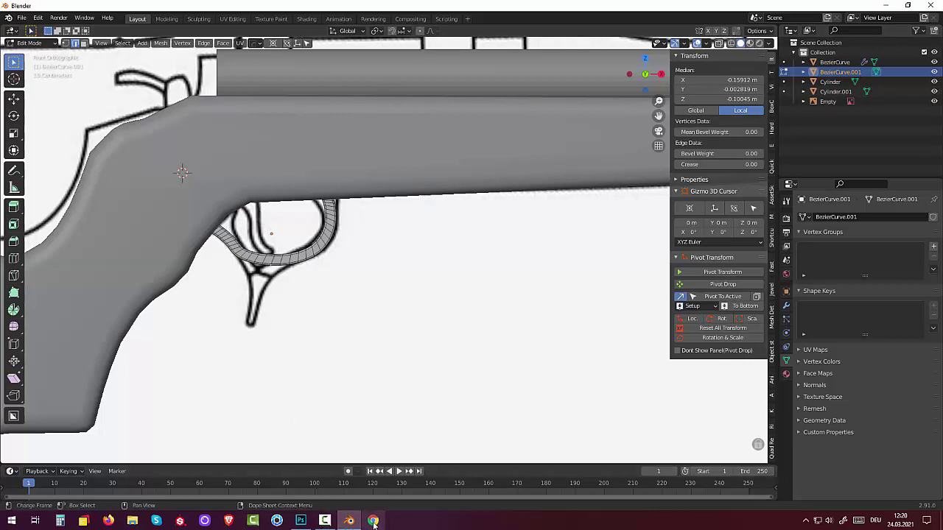
mouse_move(324, 520)
click(339, 482)
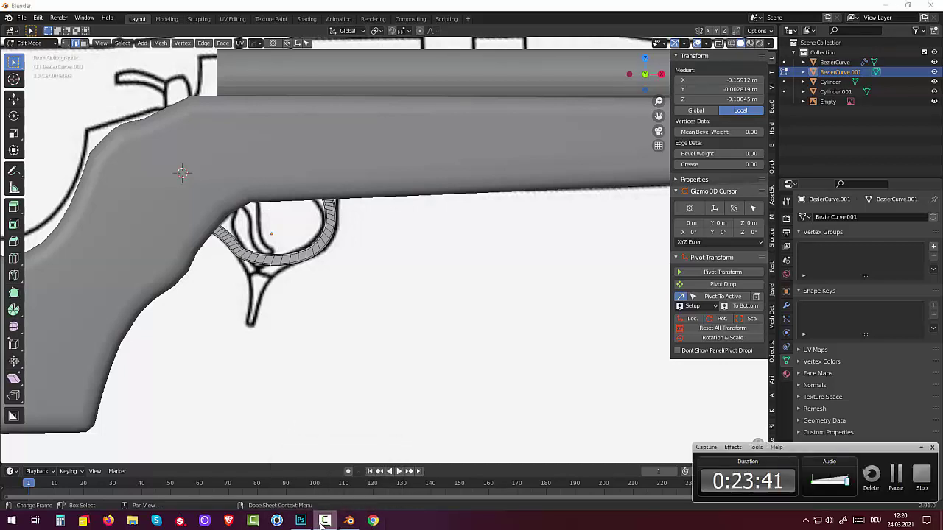